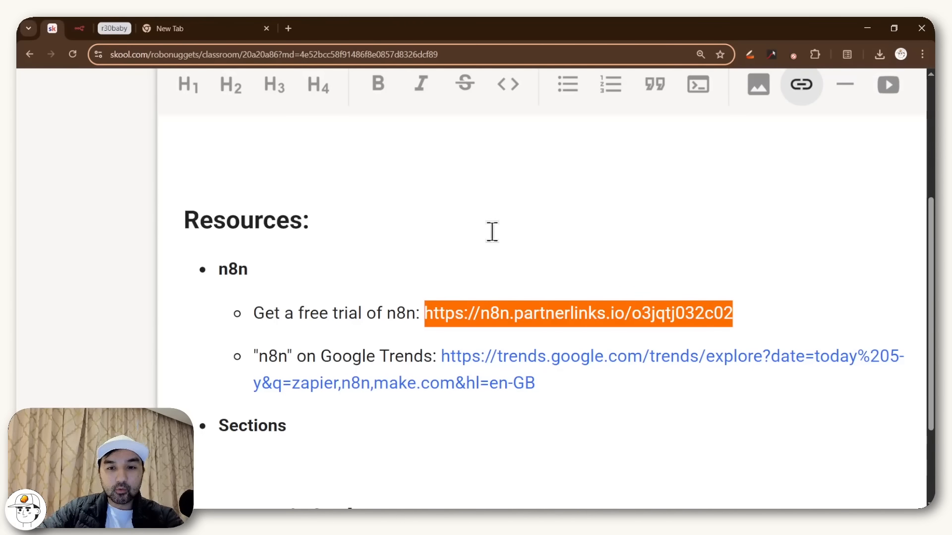
# Switch to n8n and create a new workflow named "R30 | Tutorial"
pyautogui.click(251, 29)
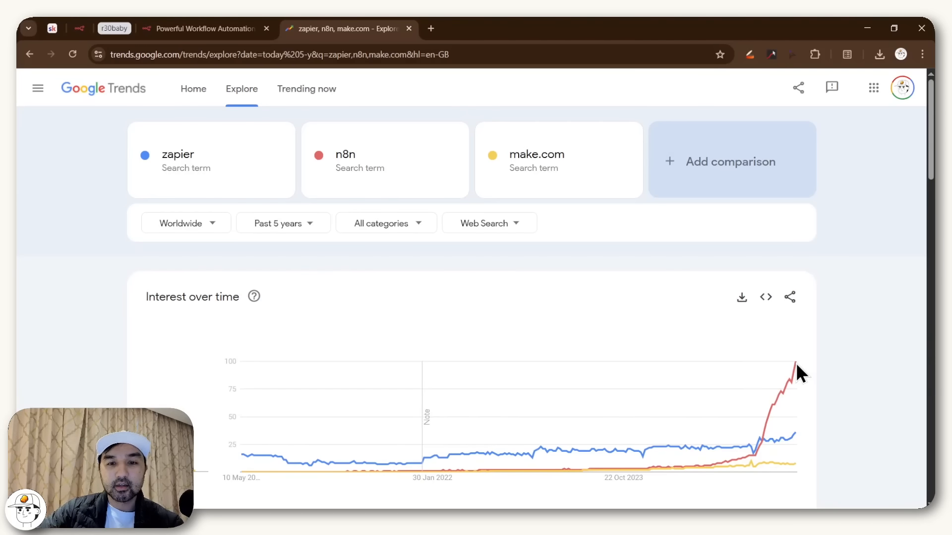
pyautogui.moveTo(796, 367)
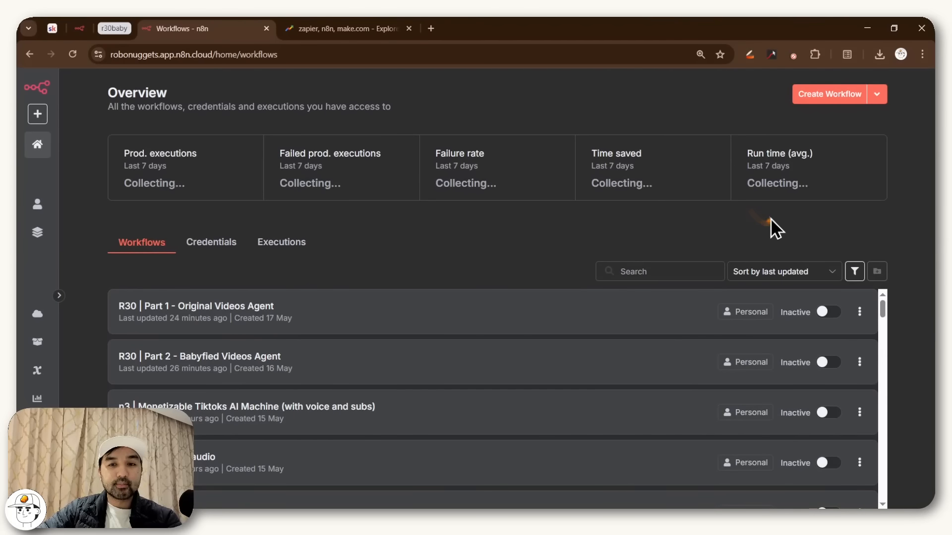
pyautogui.click(832, 93)
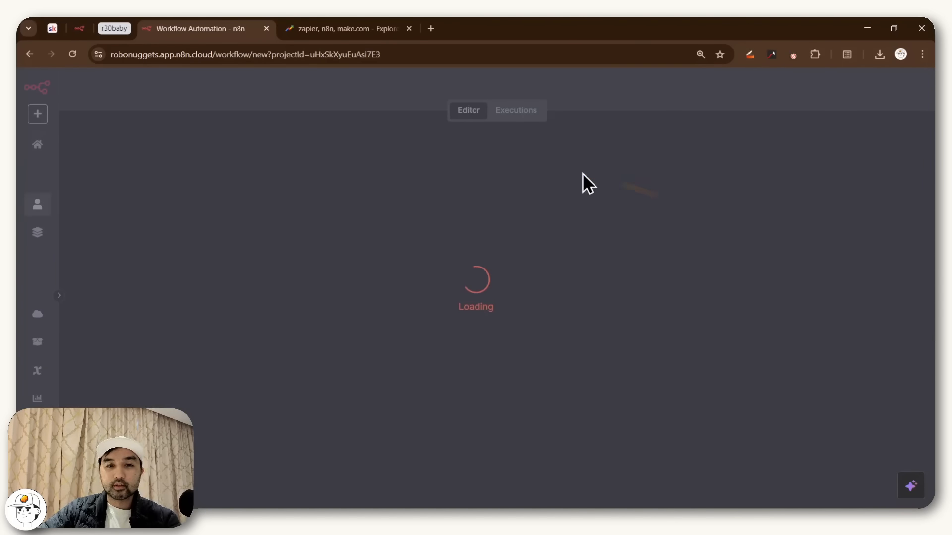
pyautogui.click(99, 96)
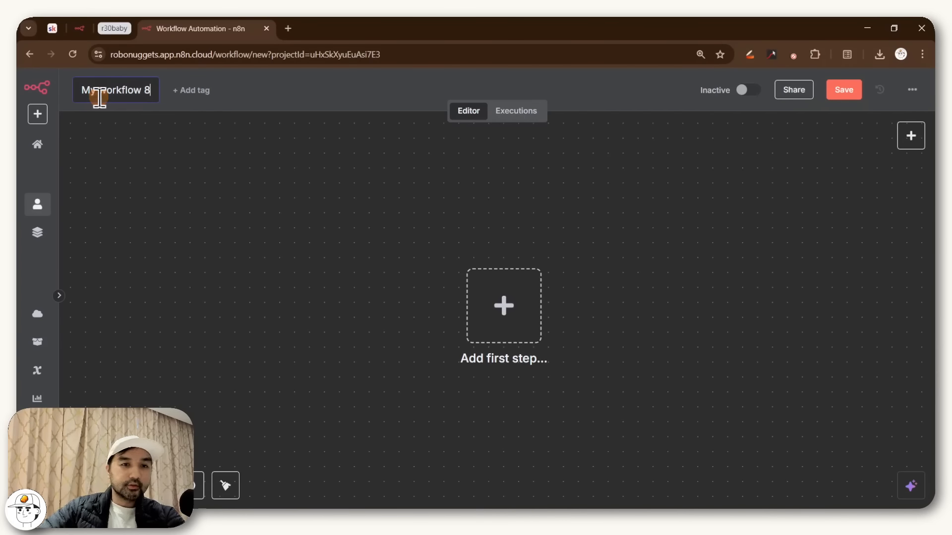
pyautogui.hotkey('ctrl', 'a')
pyautogui.write('R')
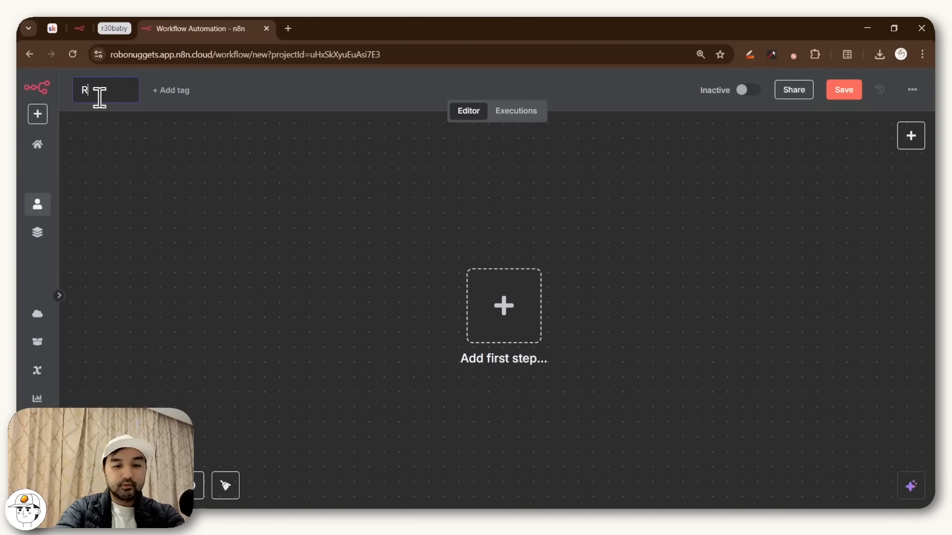
pyautogui.write('30 | Tutorial')
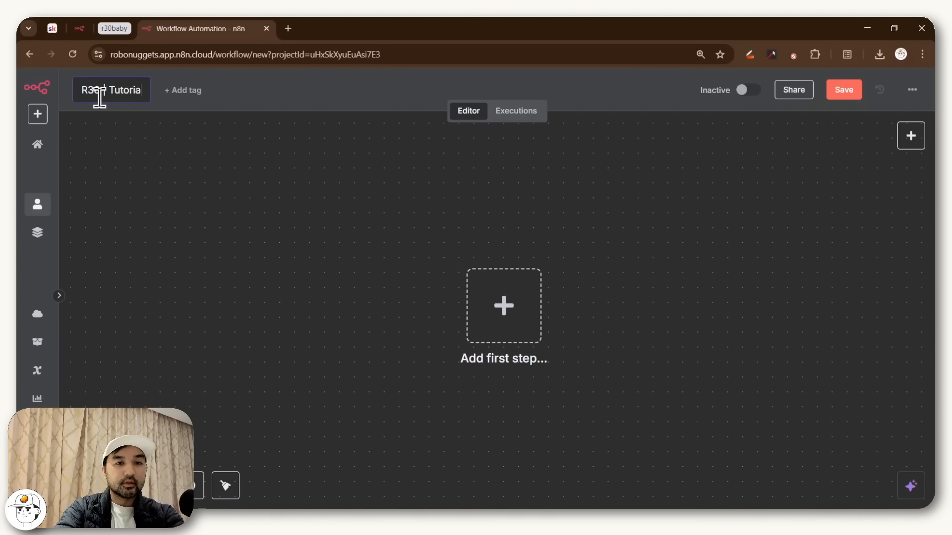
pyautogui.click(274, 214)
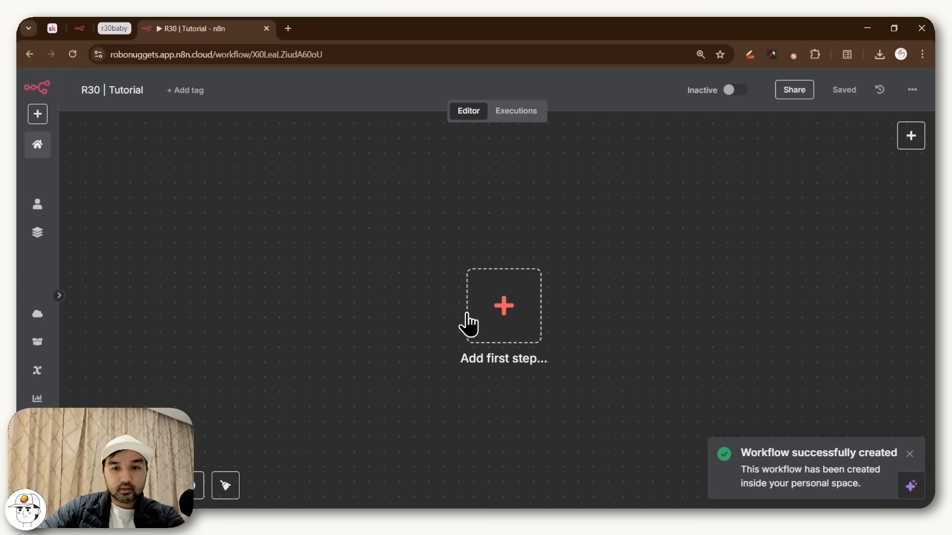
# Add a Schedule Trigger as the workflow's first step, with 30 days between triggers
pyautogui.click(484, 322)
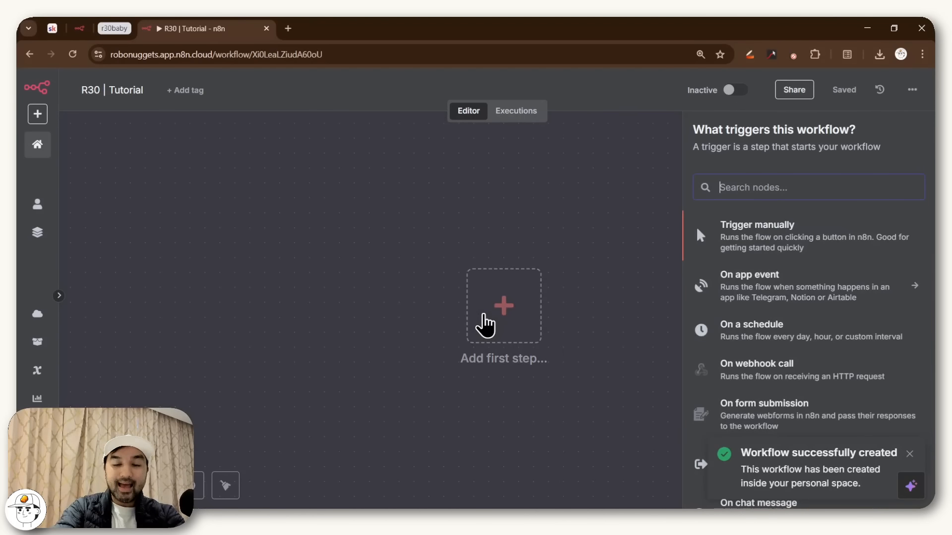
pyautogui.write('sched')
pyautogui.click(773, 229)
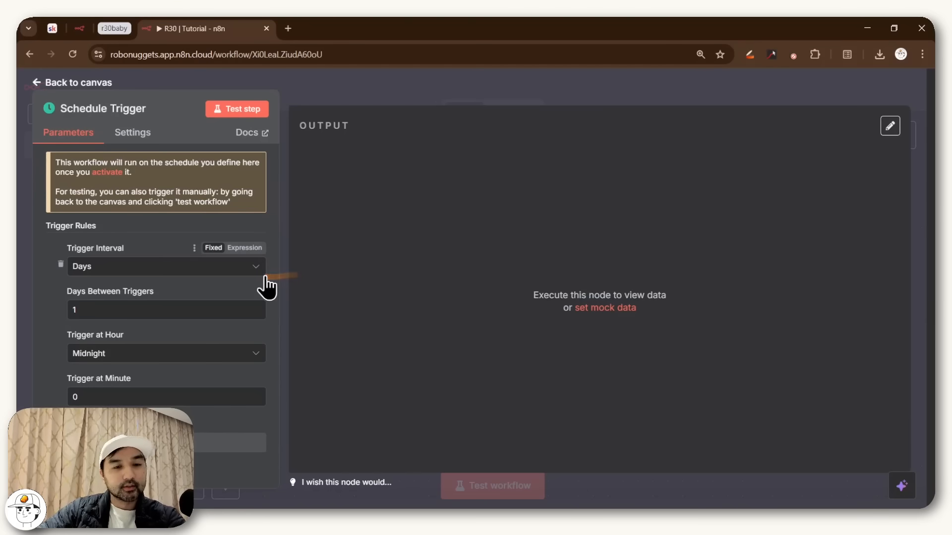
pyautogui.write('30')
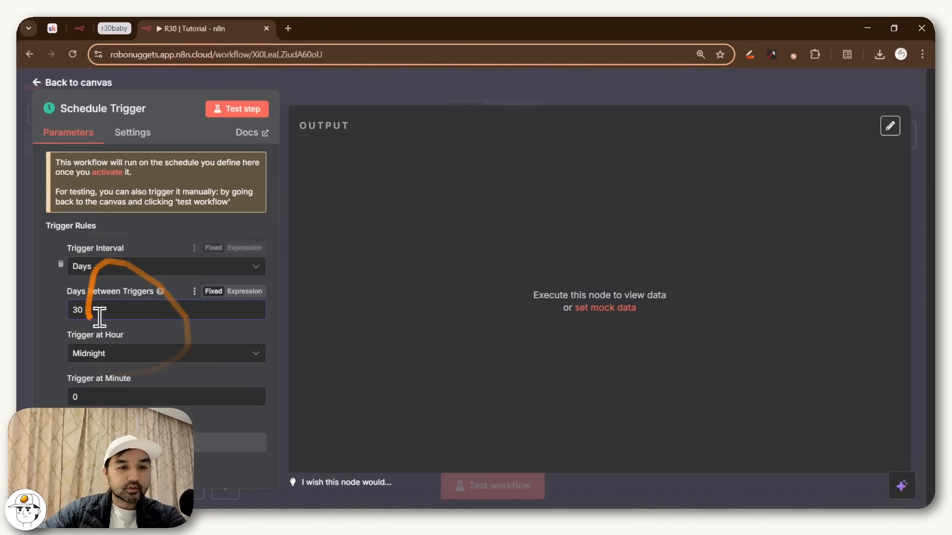
pyautogui.click(406, 83)
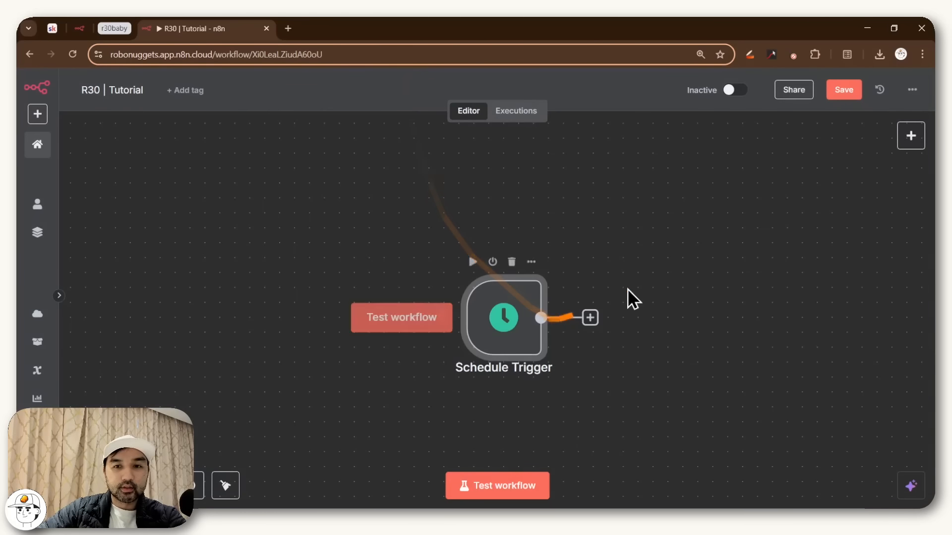
# Add an HTTP Request node after the Schedule Trigger and rename it "Get Latest Tiktoks"
pyautogui.moveTo(641, 308); pyautogui.dragTo(520, 312)
pyautogui.click(469, 307)
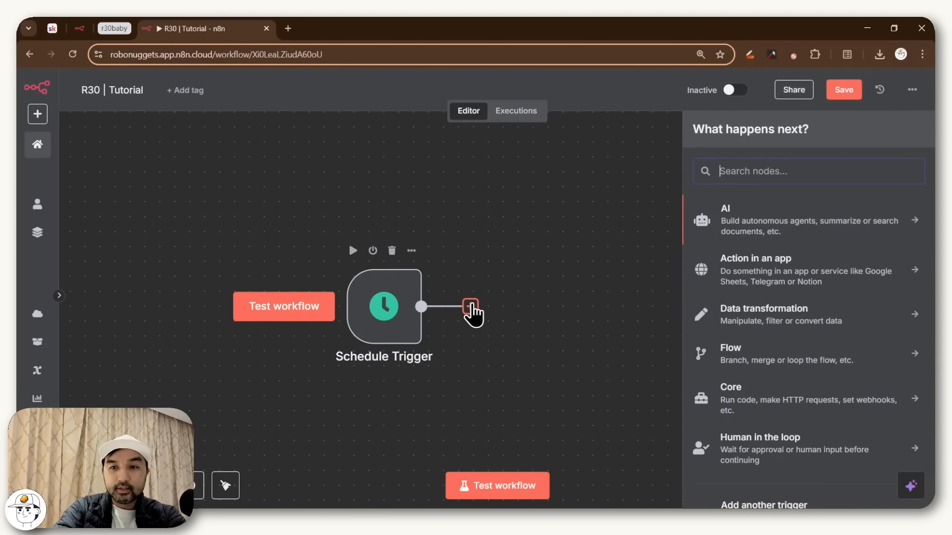
pyautogui.write('http')
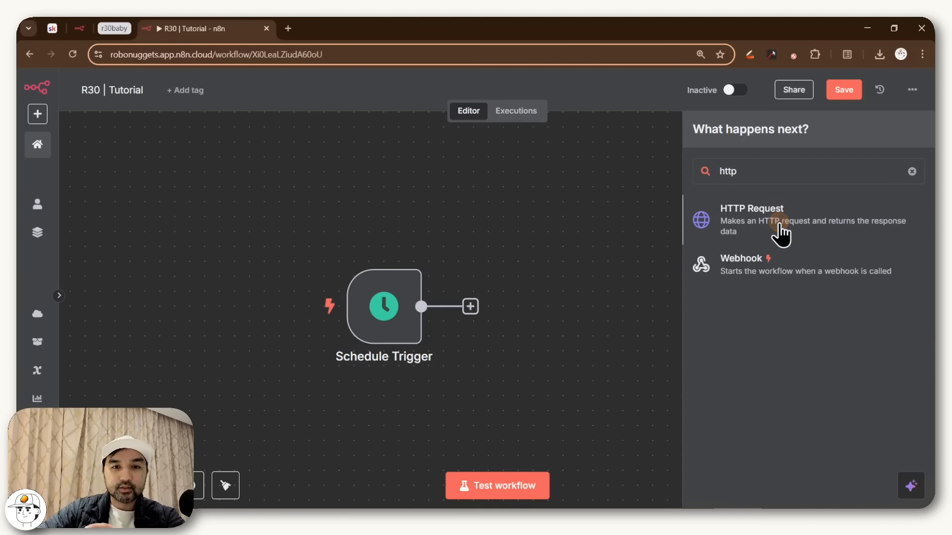
pyautogui.click(767, 227)
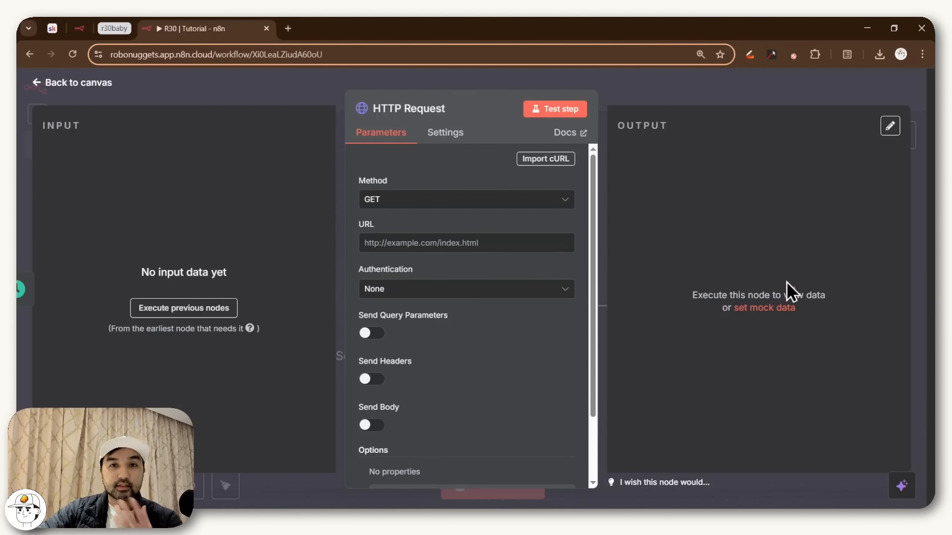
pyautogui.click(425, 110)
pyautogui.write('Get Latest Tiktoks')
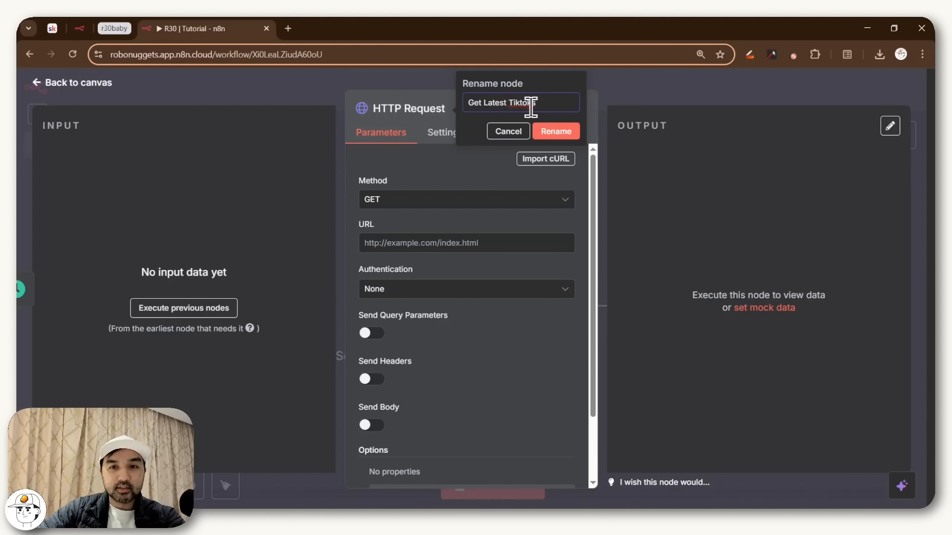
pyautogui.click(555, 143)
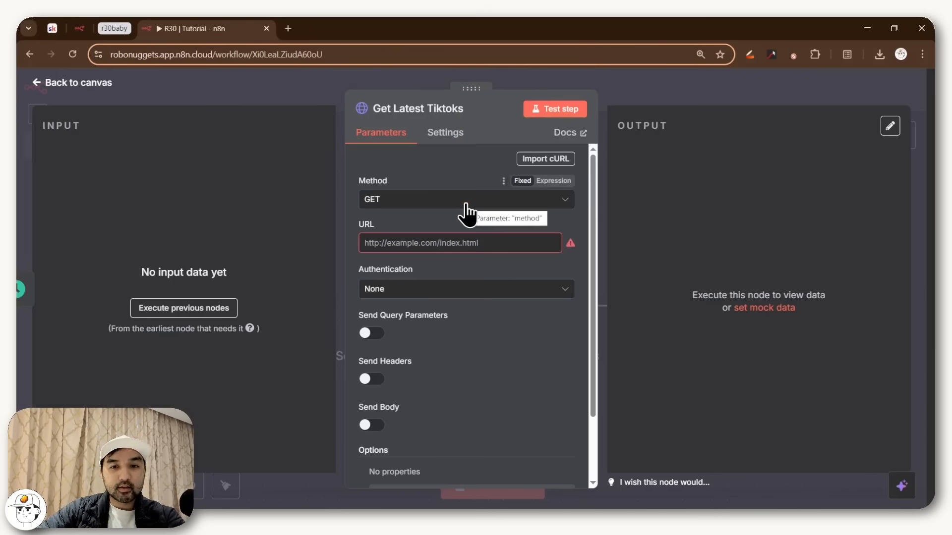
# Set the request method of the Get Latest Tiktoks node to POST
pyautogui.click(465, 204)
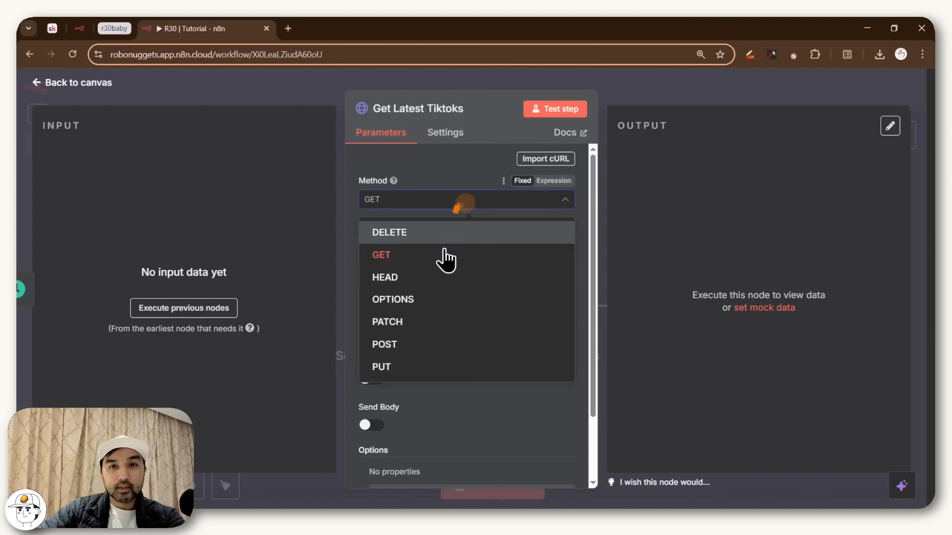
pyautogui.click(423, 349)
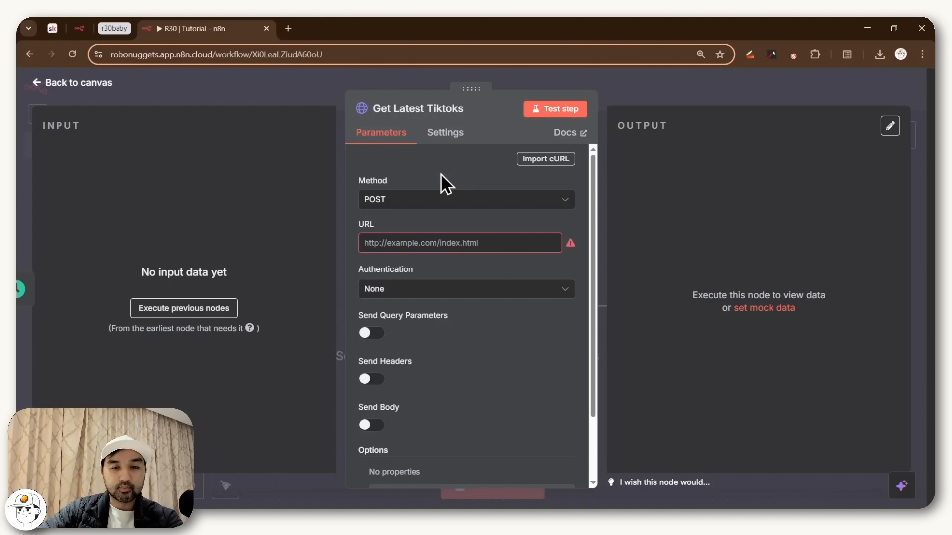
pyautogui.scroll(-2, 441, 198)
pyautogui.scroll(2, 444, 218)
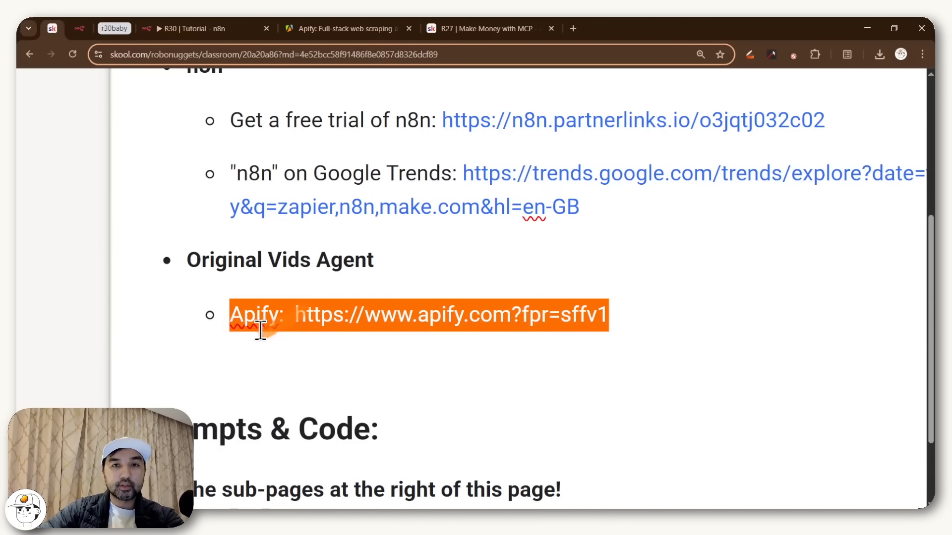
# Open the Apify link listed under Original Vids Agent on the Skool resources page and look over Apify's featured scrapers
pyautogui.click(228, 327)
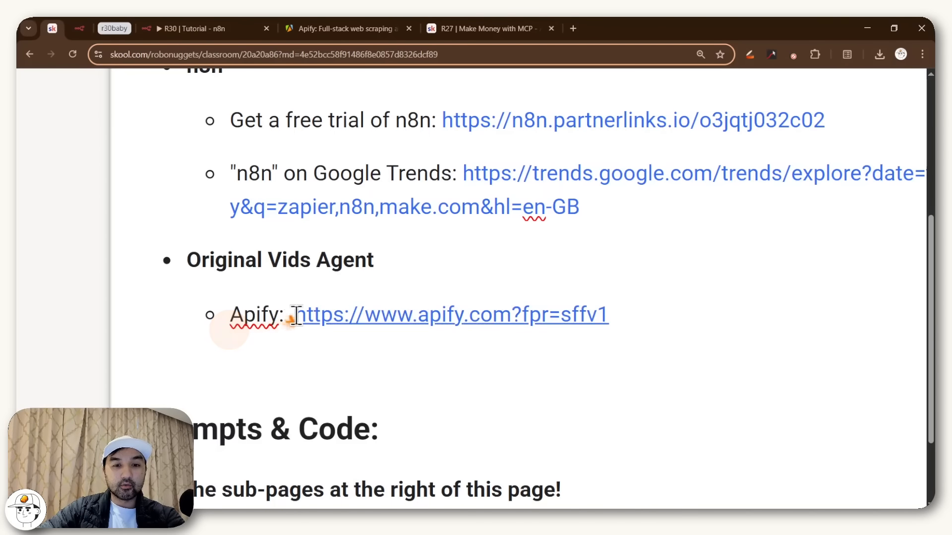
pyautogui.moveTo(293, 315); pyautogui.dragTo(626, 315)
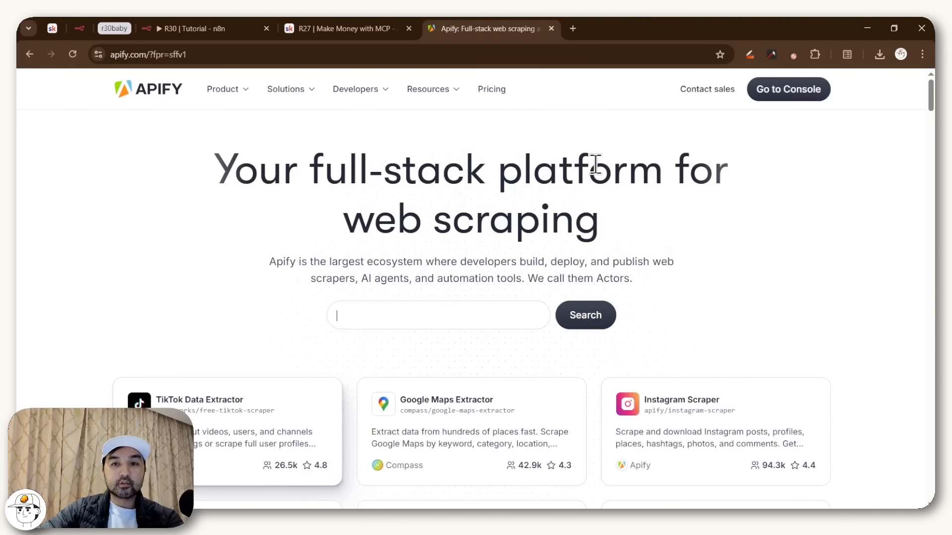
pyautogui.write('Scrape TikTok profiles')
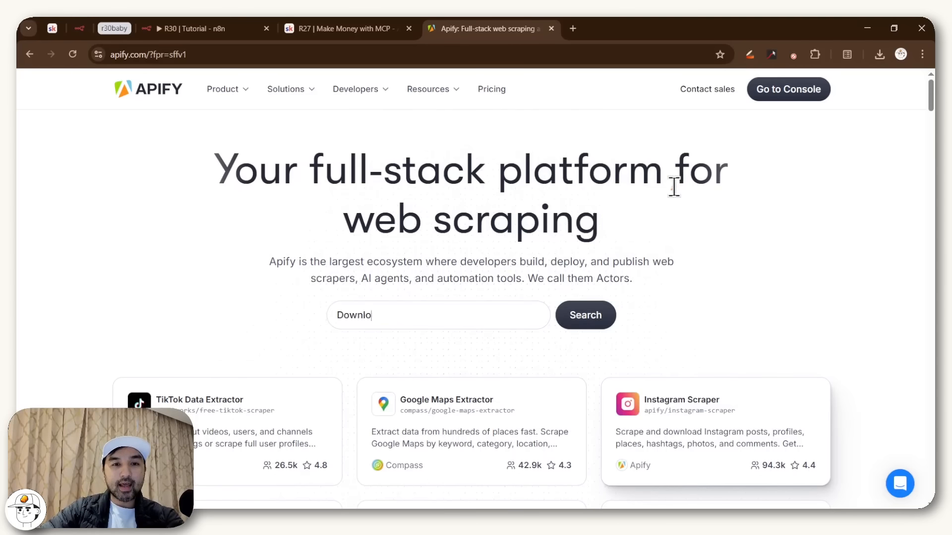
pyautogui.hotkey('ctrl', '-')
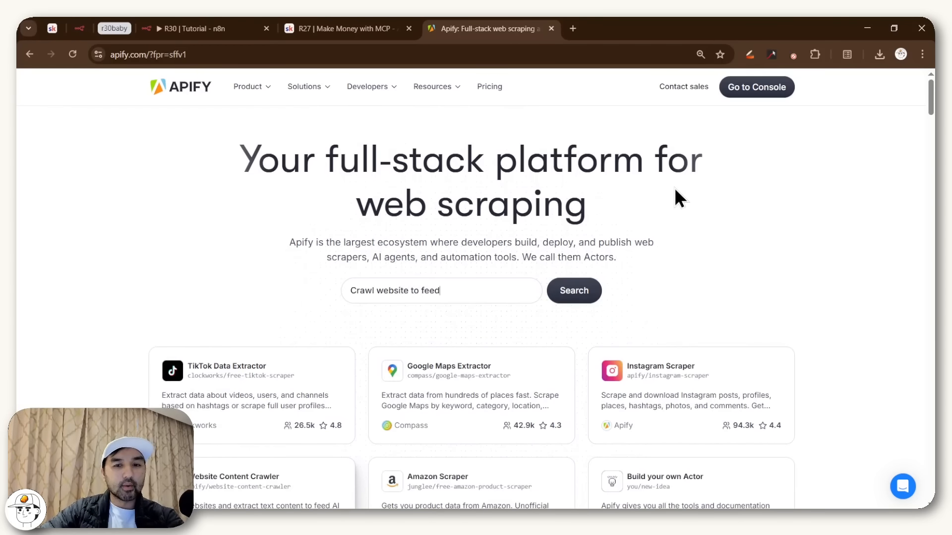
pyautogui.hotkey('ctrl', '0')
pyautogui.scroll(-4, 674, 187)
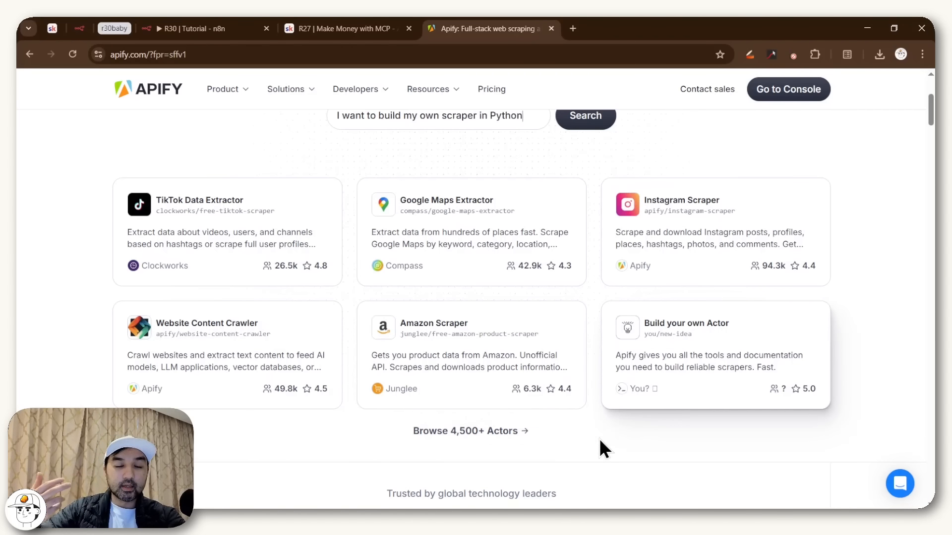
pyautogui.scroll(4, 598, 438)
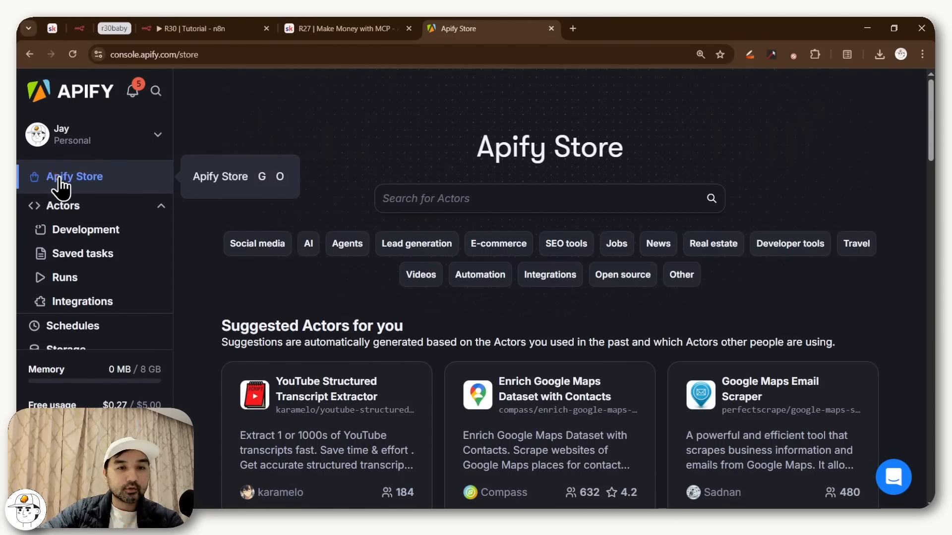
# Search the Apify Store for "tiktok scraper" and open the TikTok Scraper Actor by Clockworks
pyautogui.click(491, 204)
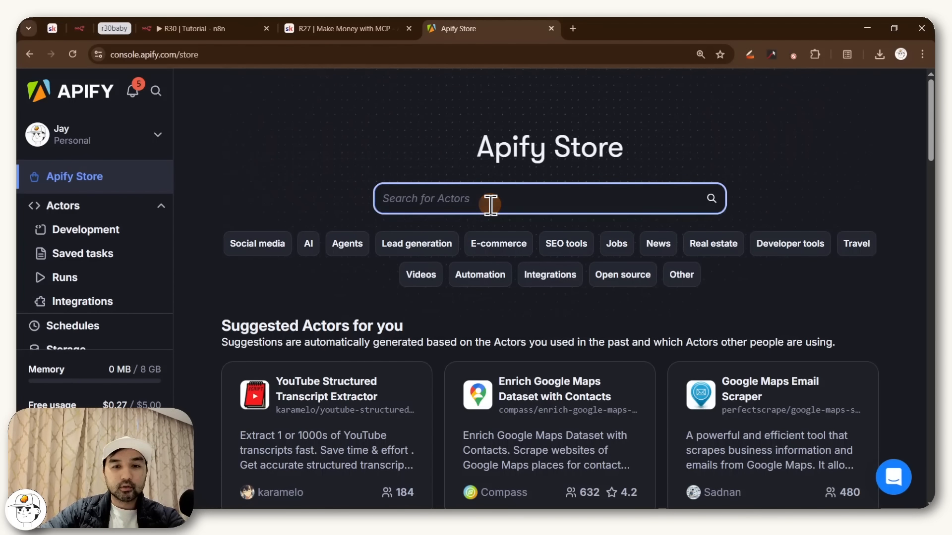
pyautogui.write('tiktok scraper')
pyautogui.press('Return')
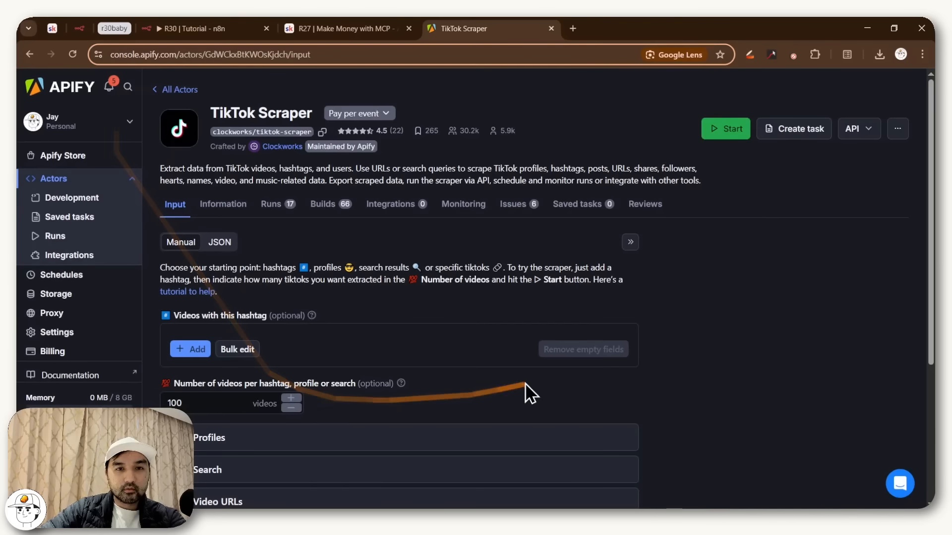
pyautogui.click(599, 180)
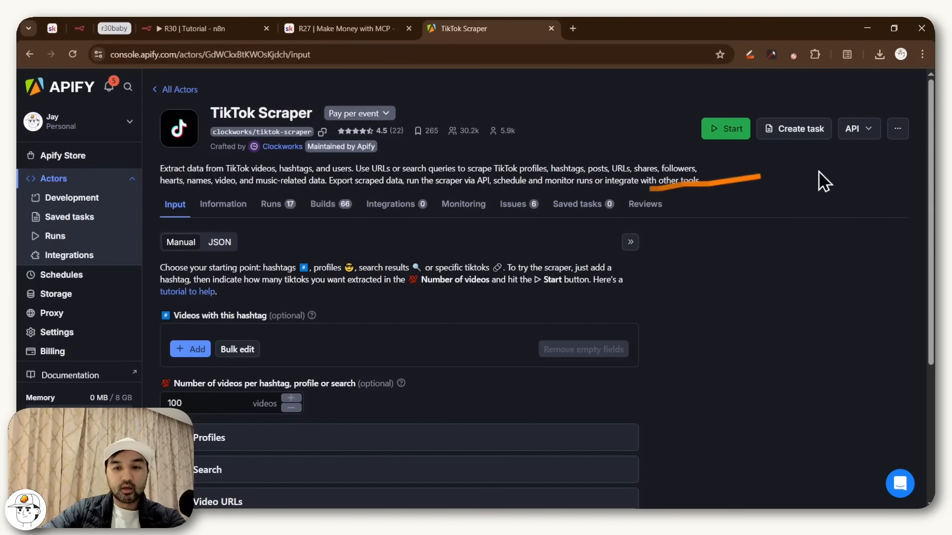
# Copy the TikTok Scraper's POST endpoint for "Run Actor synchronously and get dataset items"
pyautogui.click(861, 130)
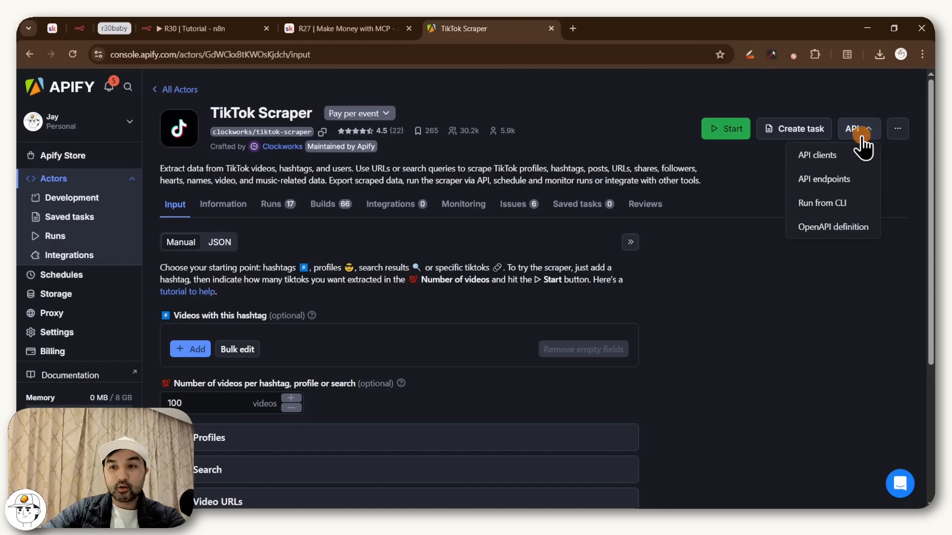
pyautogui.click(845, 187)
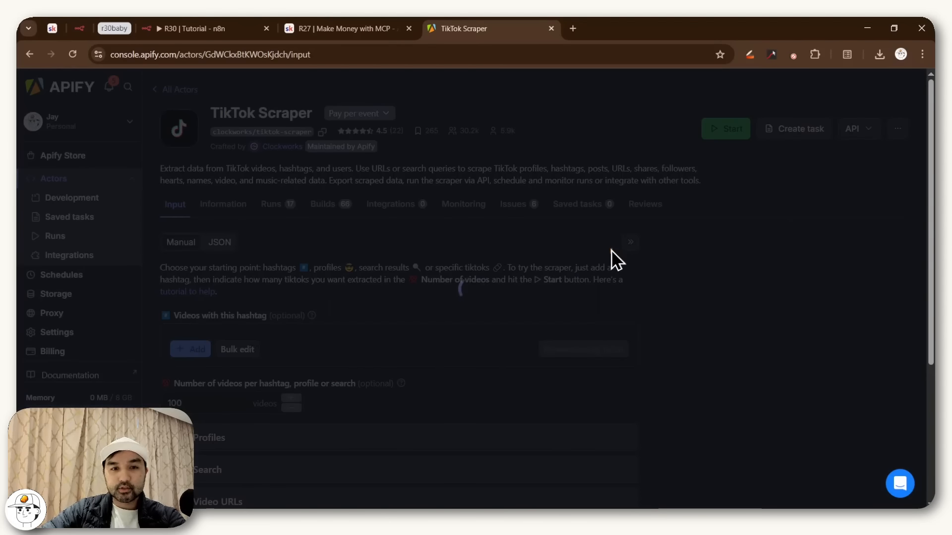
pyautogui.scroll(-3, 453, 228)
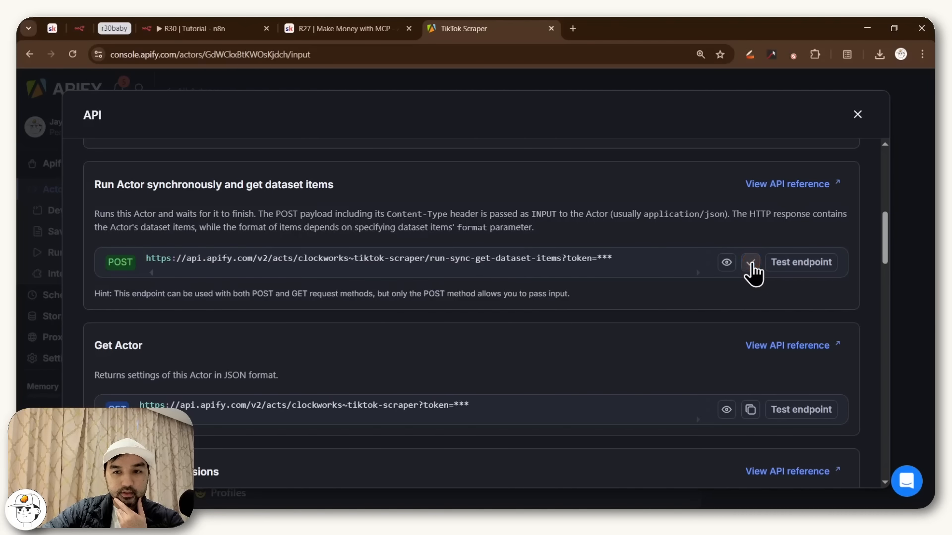
# Switch back to n8n and paste the copied endpoint, including its API token, as the Get Latest Tiktoks node's URL
pyautogui.click(207, 28)
pyautogui.hotkey('ctrl', 'v')
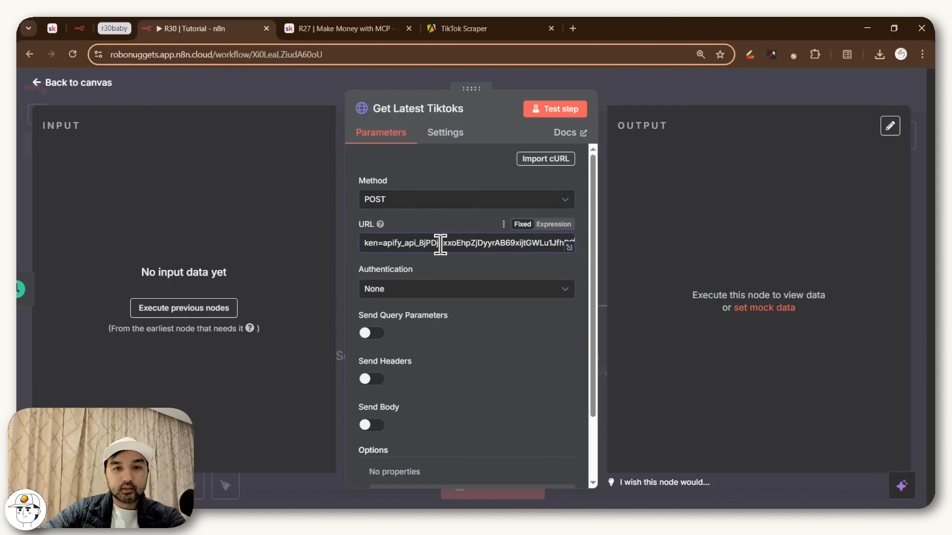
pyautogui.click(457, 225)
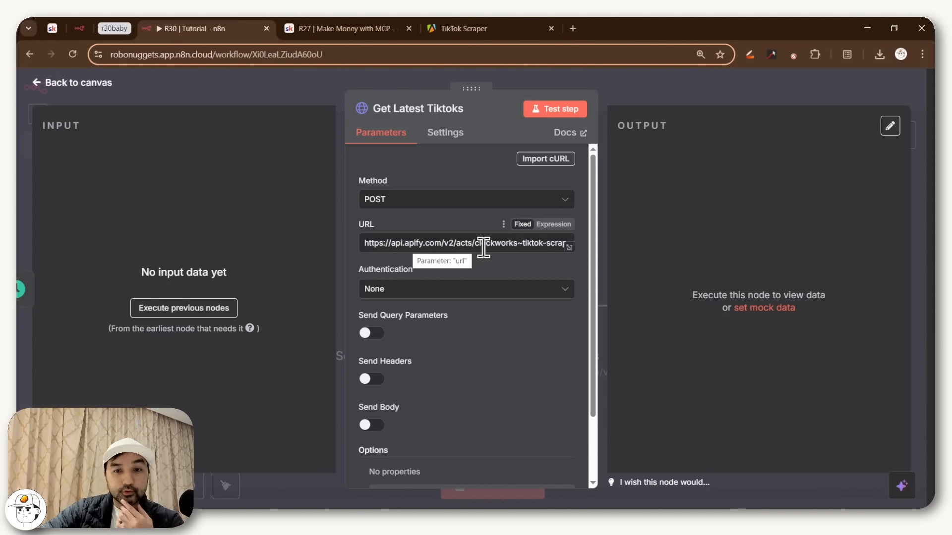
pyautogui.moveTo(483, 247); pyautogui.dragTo(694, 249)
pyautogui.click(439, 245)
pyautogui.click(389, 244)
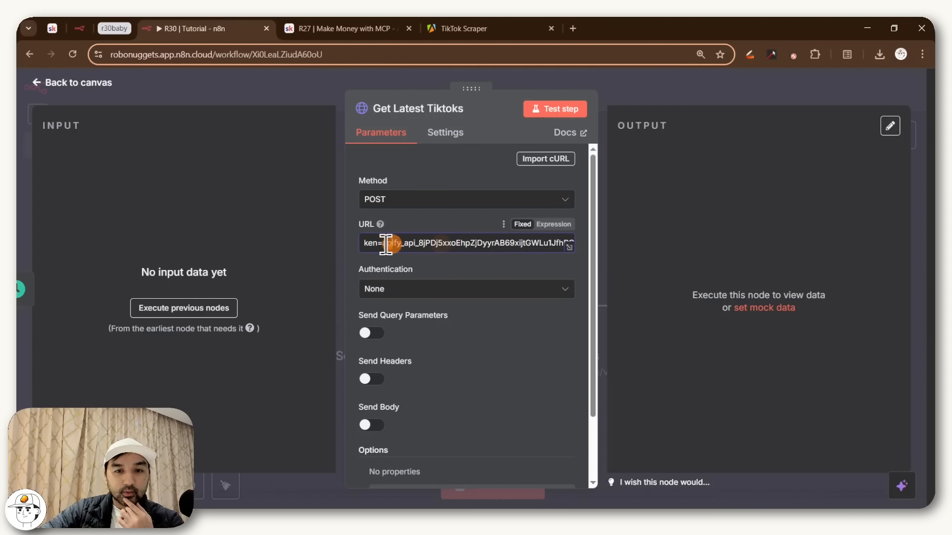
pyautogui.moveTo(382, 243); pyautogui.dragTo(581, 245)
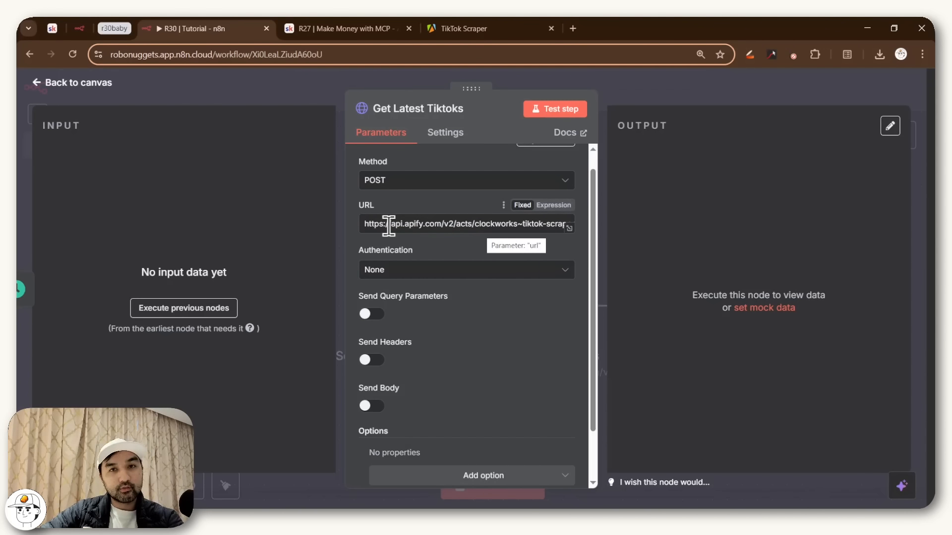
# Enable sending a body in the Get Latest Tiktoks node and set it to be specified using JSON
pyautogui.scroll(-2, 449, 286)
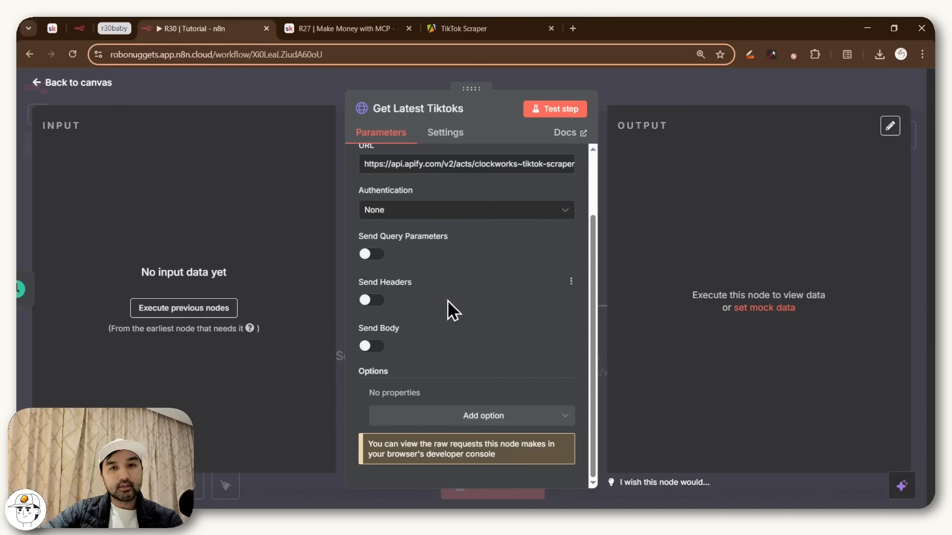
pyautogui.click(374, 348)
pyautogui.scroll(-4, 424, 335)
pyautogui.scroll(1, 423, 335)
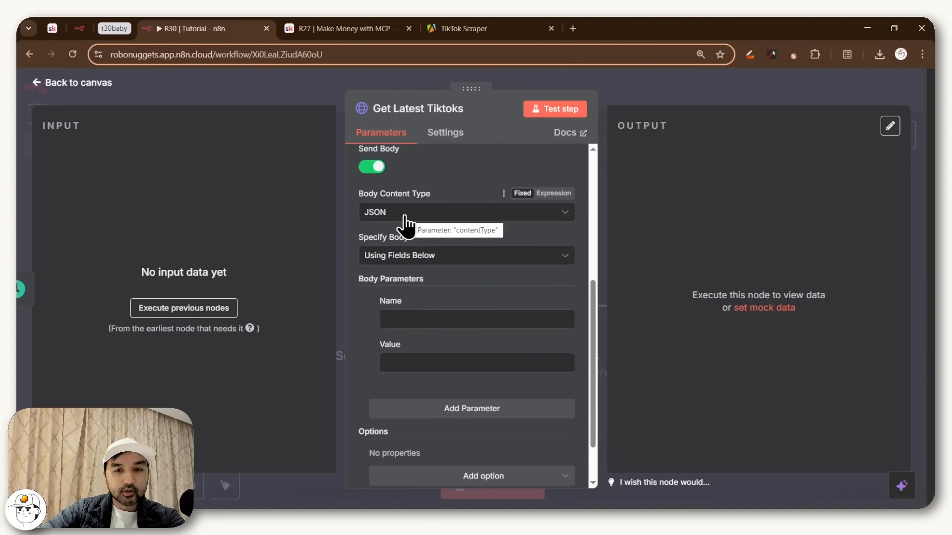
pyautogui.click(416, 256)
pyautogui.click(406, 313)
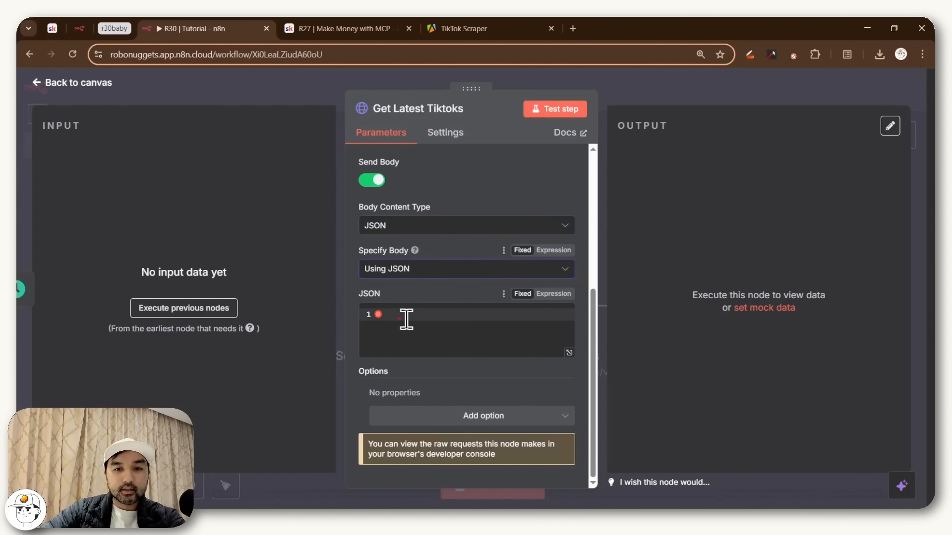
pyautogui.click(419, 311)
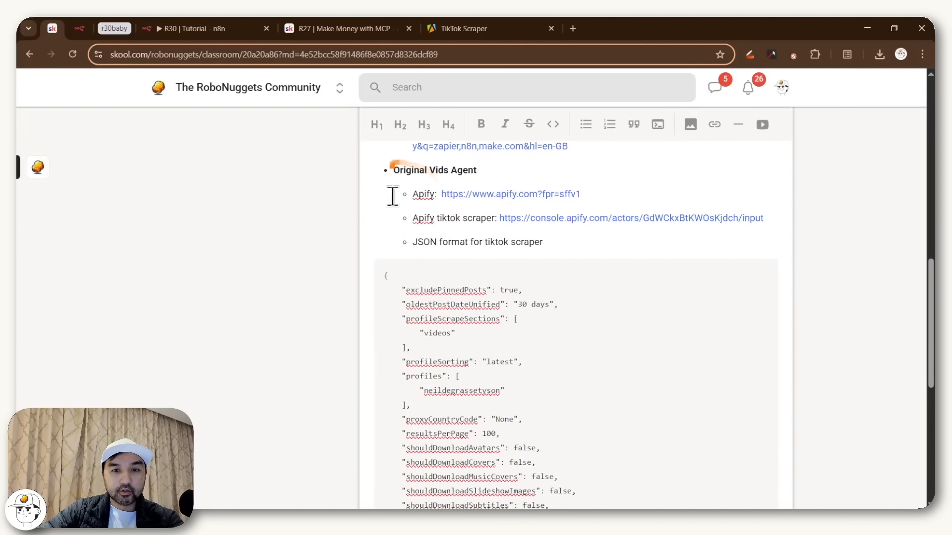
# Copy the JSON format for the TikTok scraper from the Skool resources page and paste it into the n8n node's JSON body as an expression
pyautogui.click(385, 277)
pyautogui.moveTo(489, 324); pyautogui.dragTo(472, 431)
pyautogui.click(231, 18)
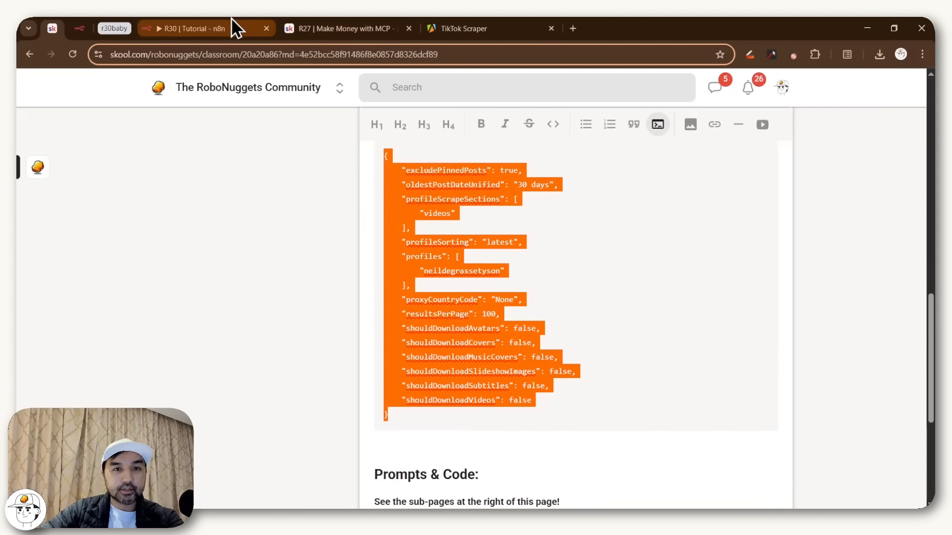
pyautogui.click(424, 318)
pyautogui.click(553, 294)
pyautogui.click(425, 324)
pyautogui.hotkey('ctrl', 'v')
pyautogui.click(429, 314)
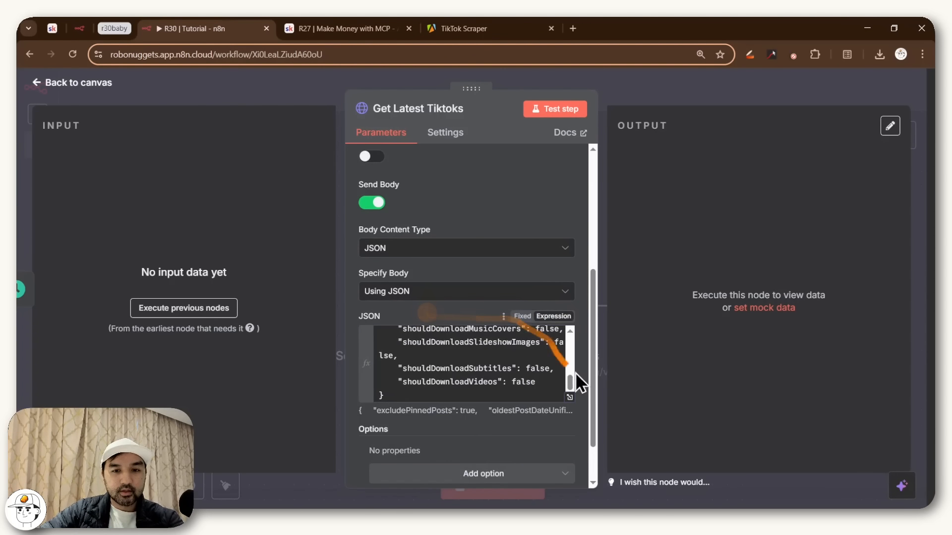
# Enlarge the JSON body expression and examine its oldest post date, profile and results-per-page settings
pyautogui.click(568, 398)
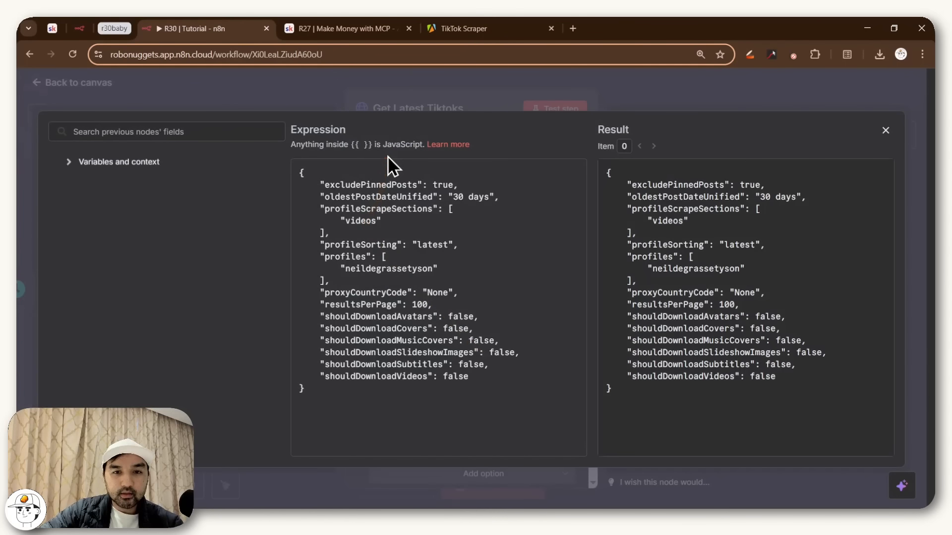
pyautogui.moveTo(453, 196); pyautogui.dragTo(503, 197)
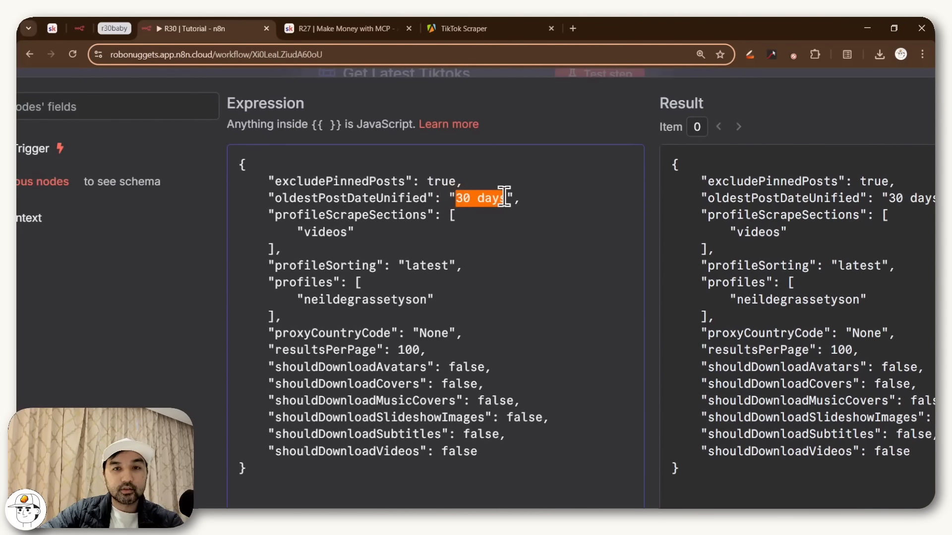
pyautogui.moveTo(426, 299); pyautogui.dragTo(304, 300)
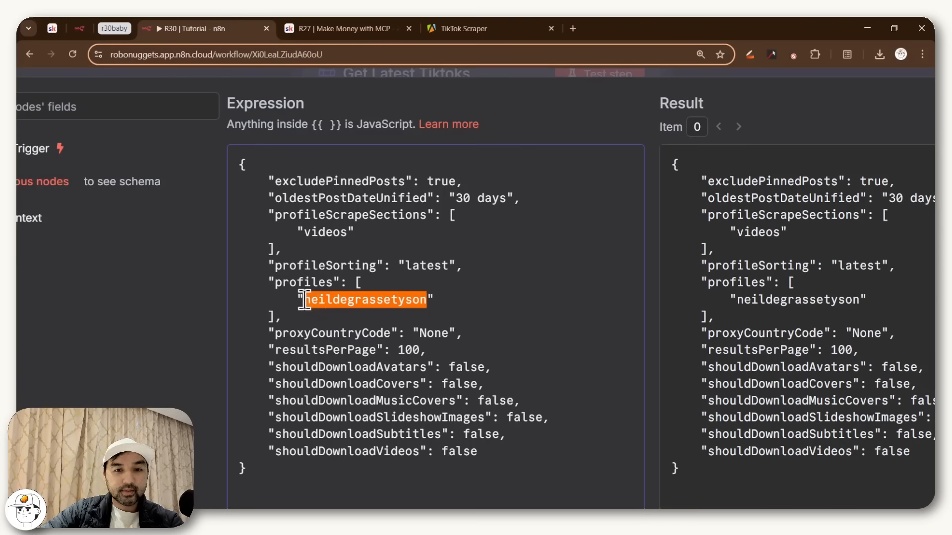
pyautogui.doubleClick(403, 349)
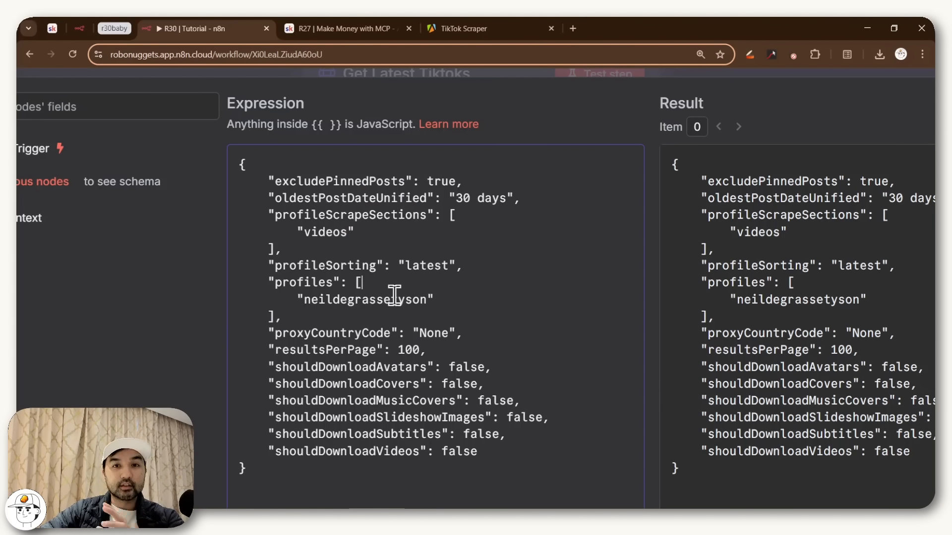
pyautogui.click(394, 299)
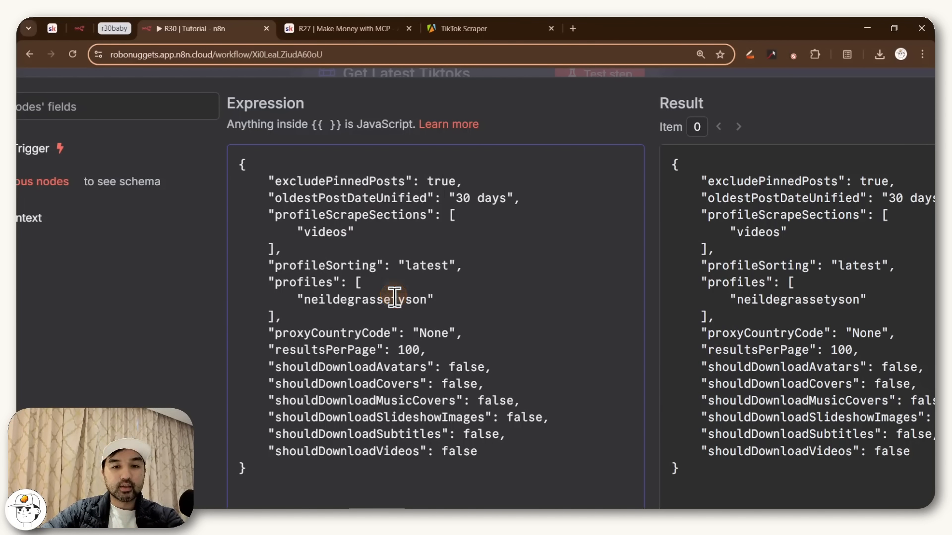
pyautogui.doubleClick(356, 300)
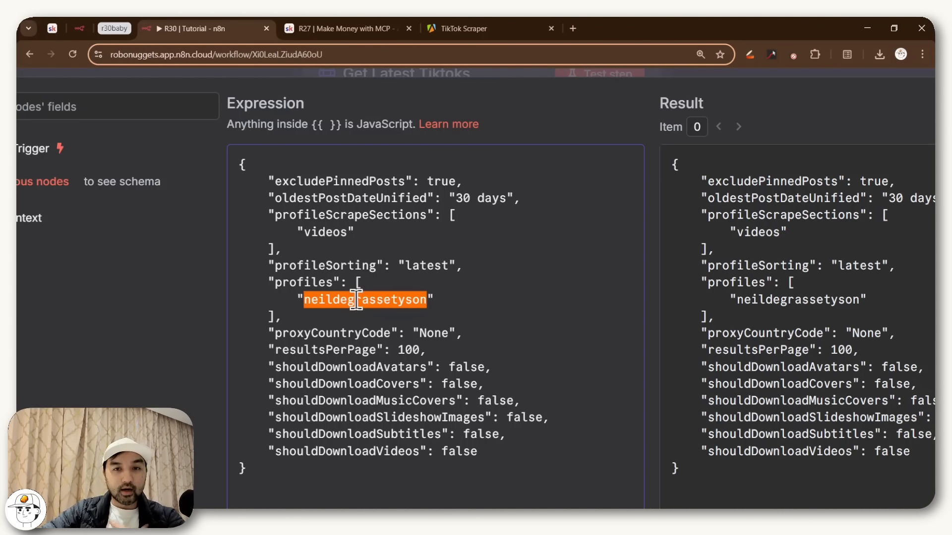
# Compare the profile value with the handle on the neildegrassetyson TikTok page, and review the oldest post date setting in n8n again
pyautogui.moveTo(356, 300); pyautogui.dragTo(570, 25)
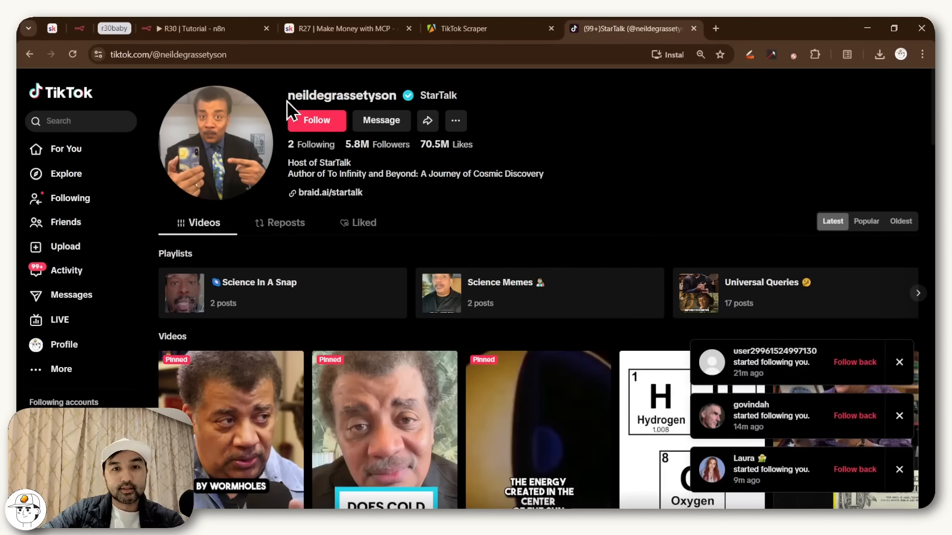
pyautogui.moveTo(287, 100); pyautogui.dragTo(397, 96)
pyautogui.click(215, 40)
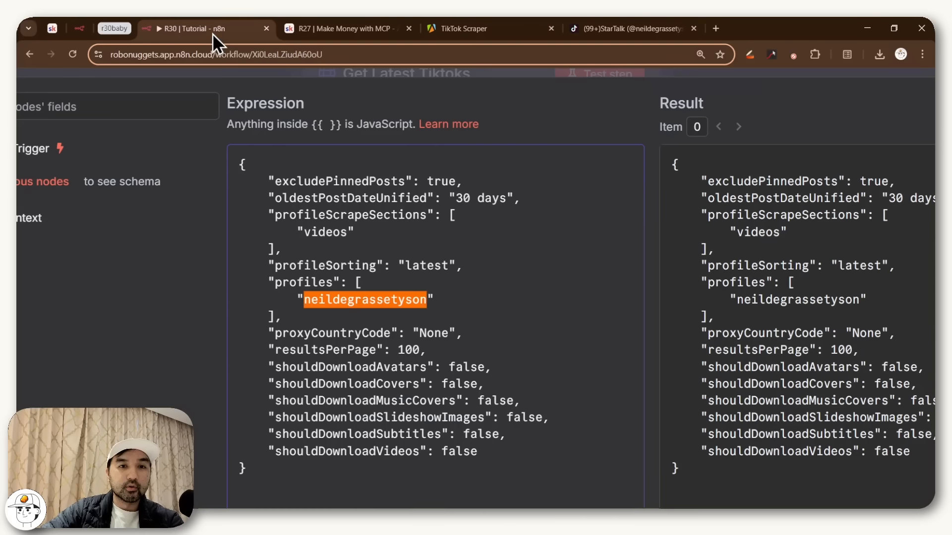
pyautogui.moveTo(455, 198); pyautogui.dragTo(506, 198)
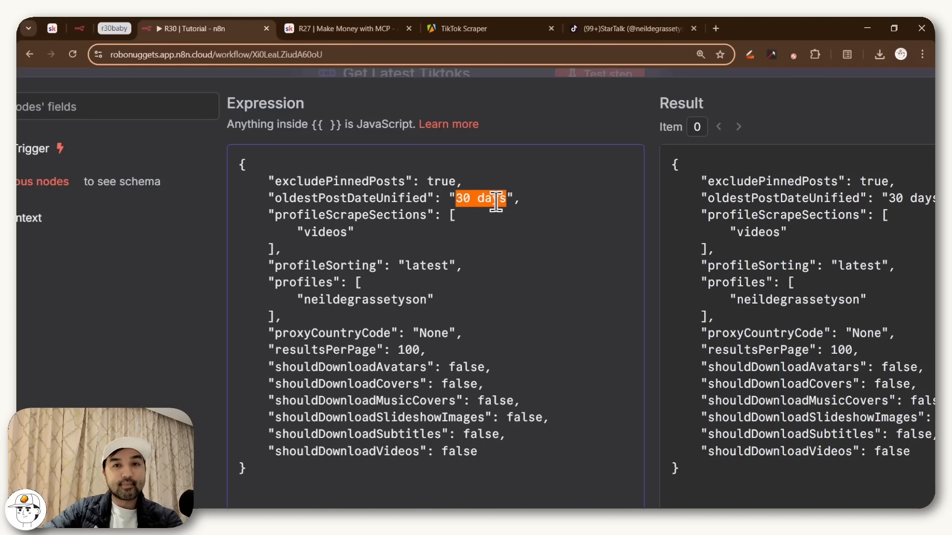
pyautogui.scroll(-3, 459, 228)
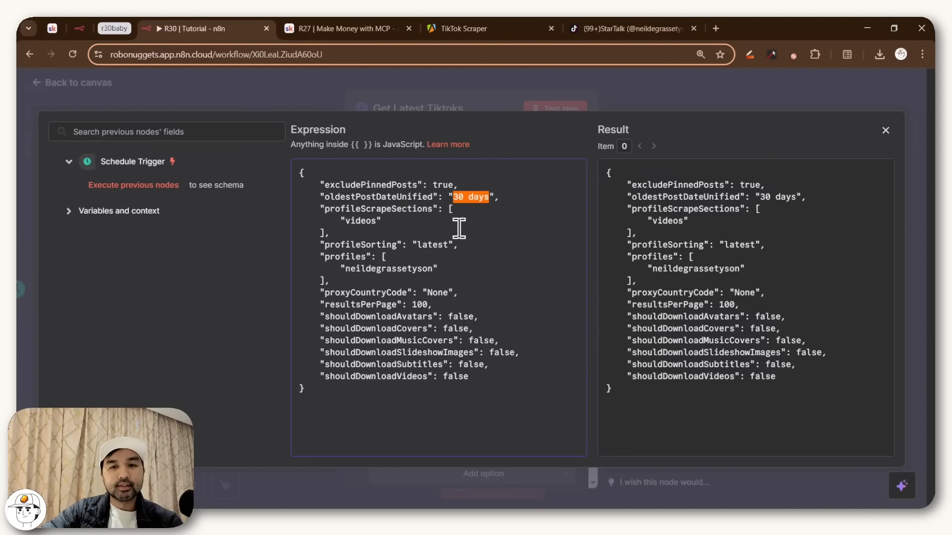
# Close the enlarged expression, test the Get Latest Tiktoks node and look through its output
pyautogui.click(514, 97)
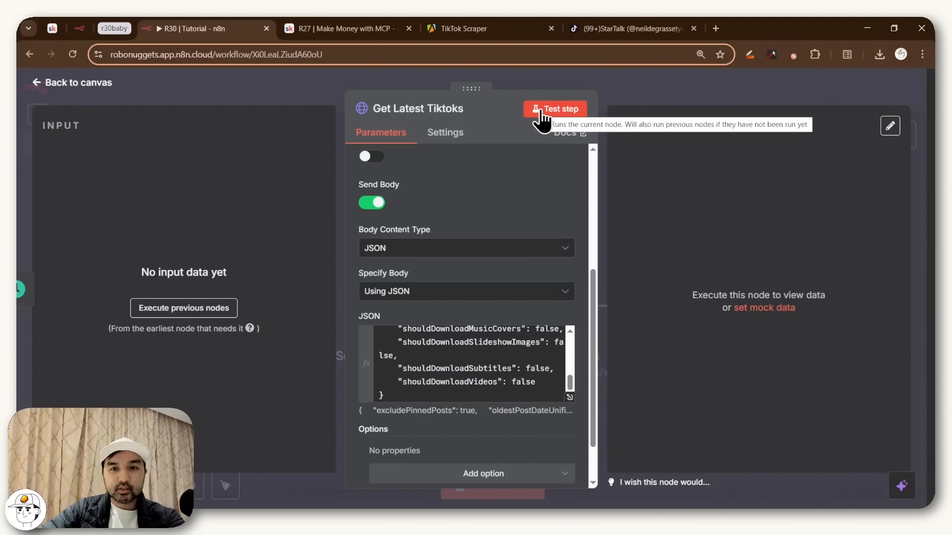
pyautogui.click(542, 114)
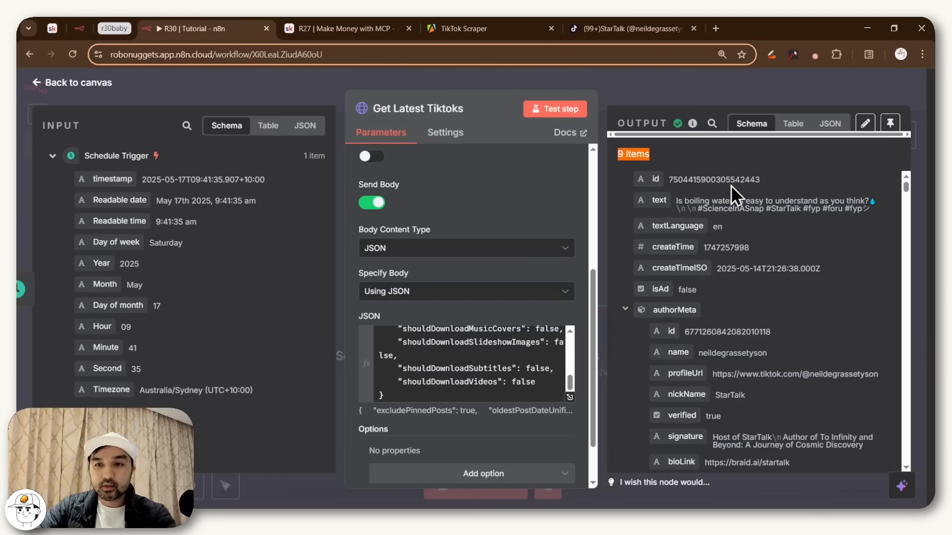
pyautogui.scroll(-2, 723, 179)
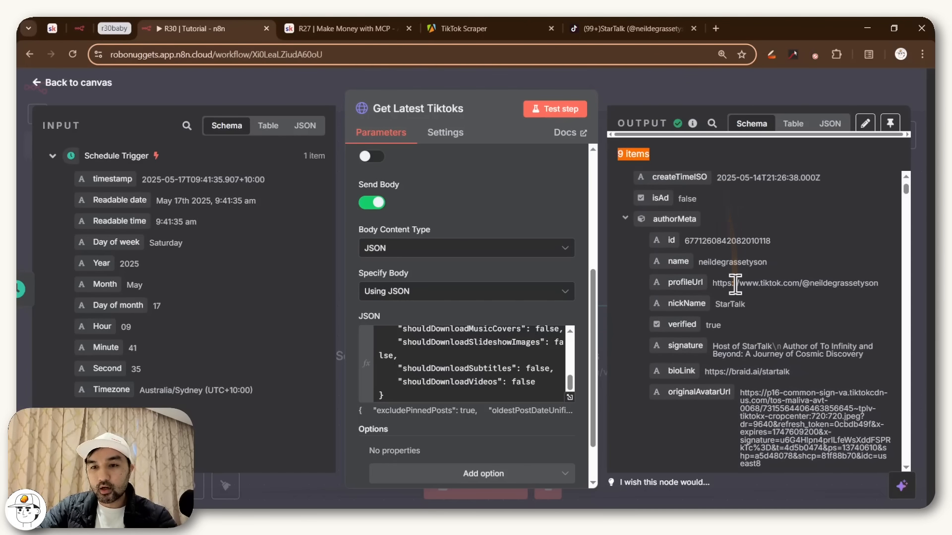
# Switch to Apify, check the TikTok Scraper's recent runs and their usage cost, and return to n8n
pyautogui.click(347, 28)
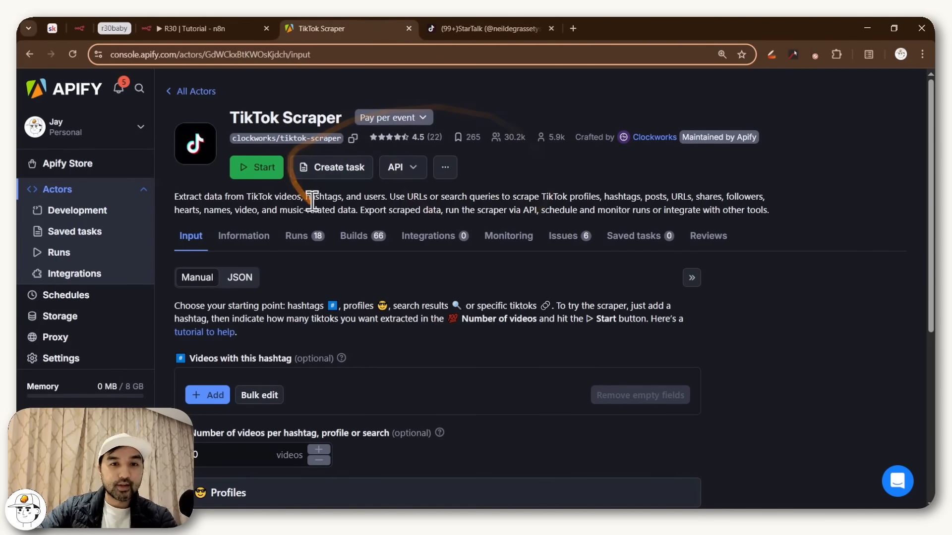
pyautogui.click(295, 236)
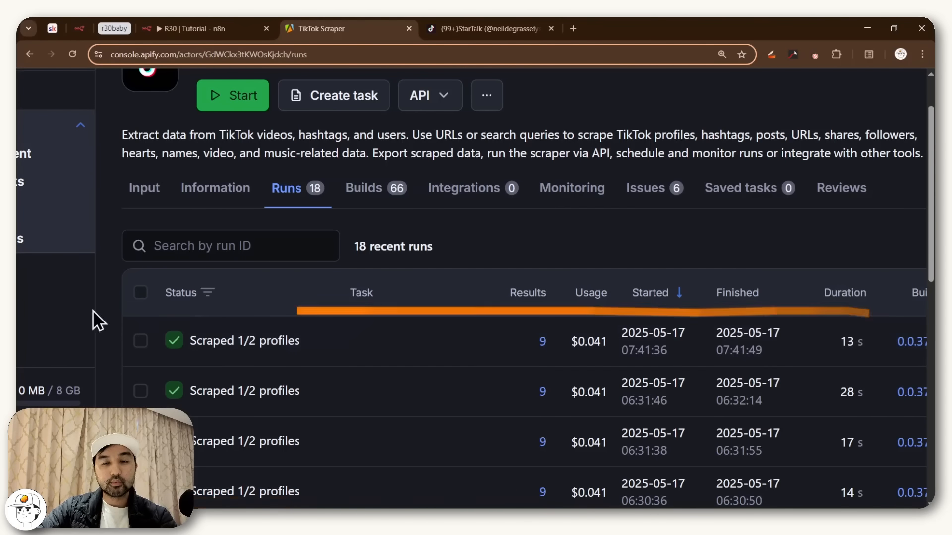
pyautogui.click(191, 31)
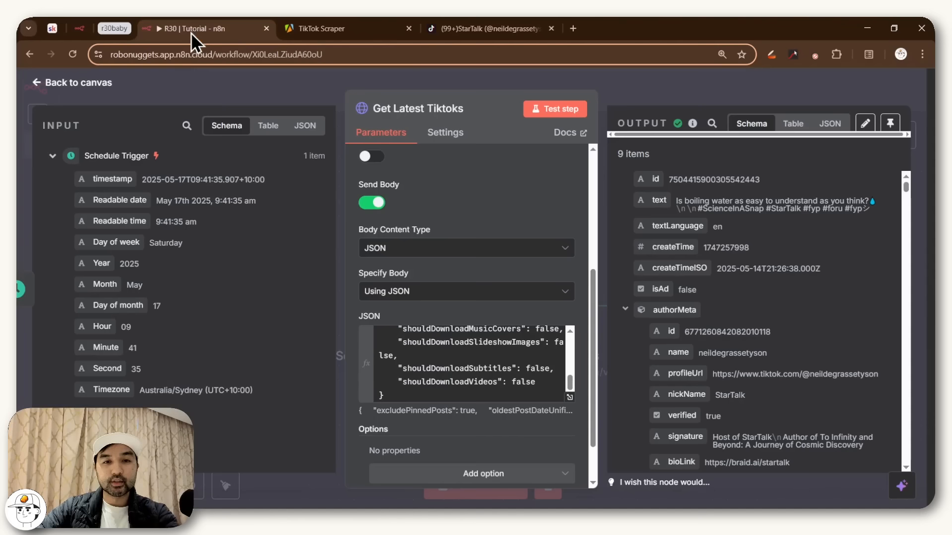
# Add a Google Sheets "Append row in sheet" node after Get Latest Tiktoks and rename it "Log to Sheets"
pyautogui.click(656, 98)
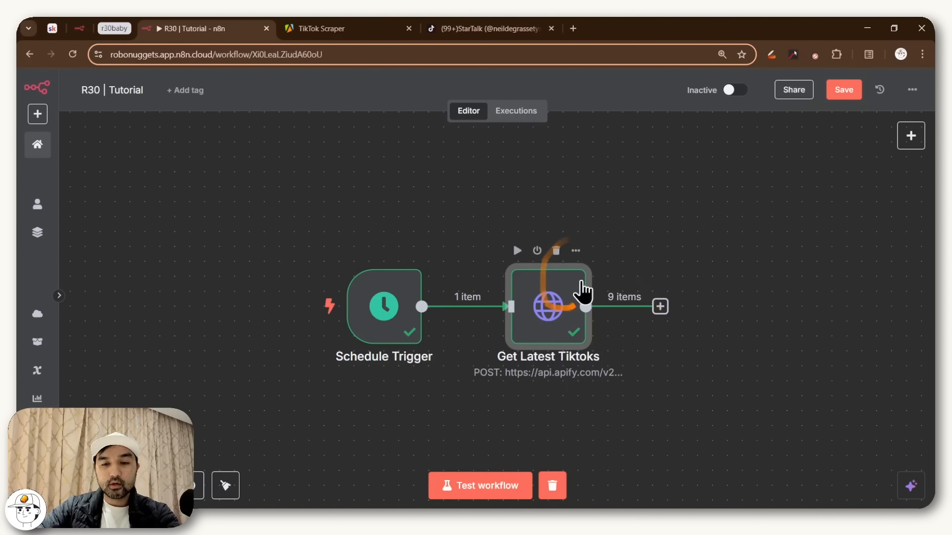
pyautogui.click(660, 307)
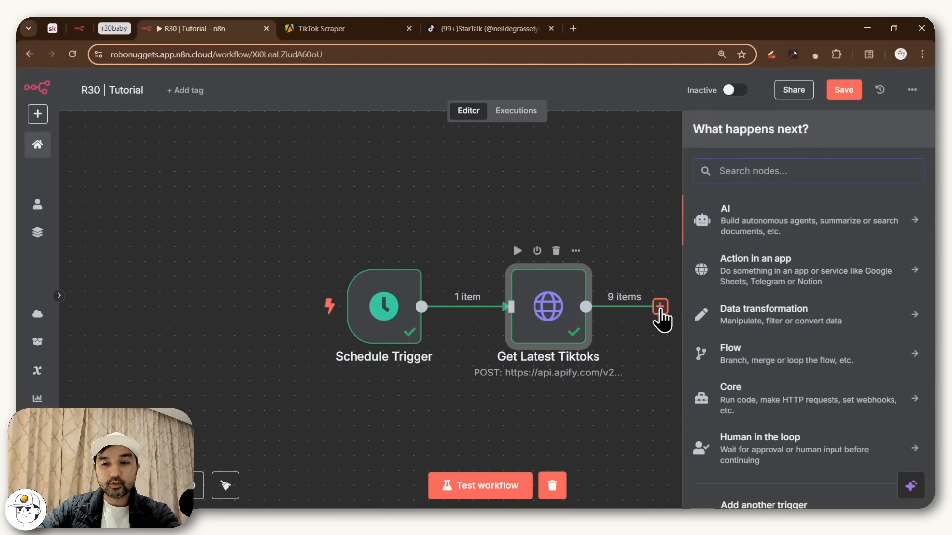
pyautogui.write('shee')
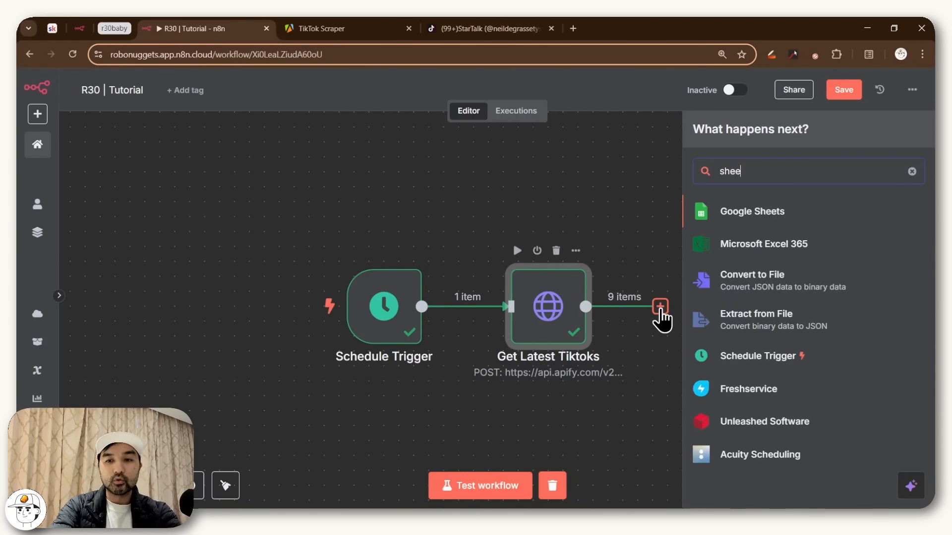
pyautogui.click(760, 213)
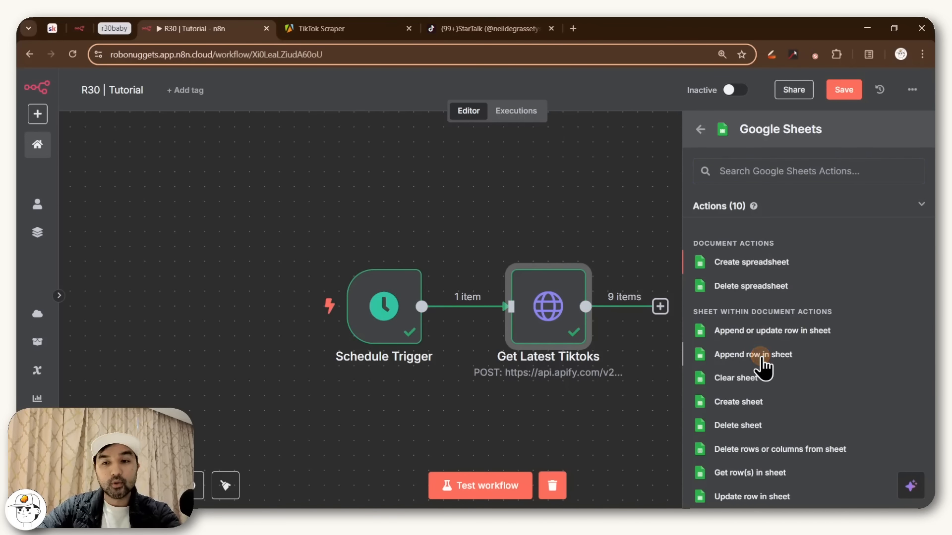
pyautogui.write('Log to Sheets')
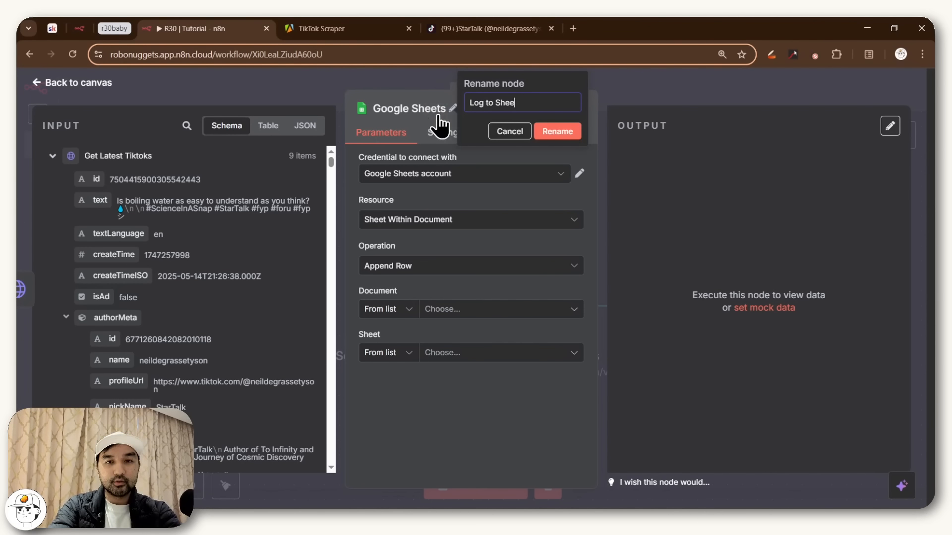
pyautogui.click(575, 129)
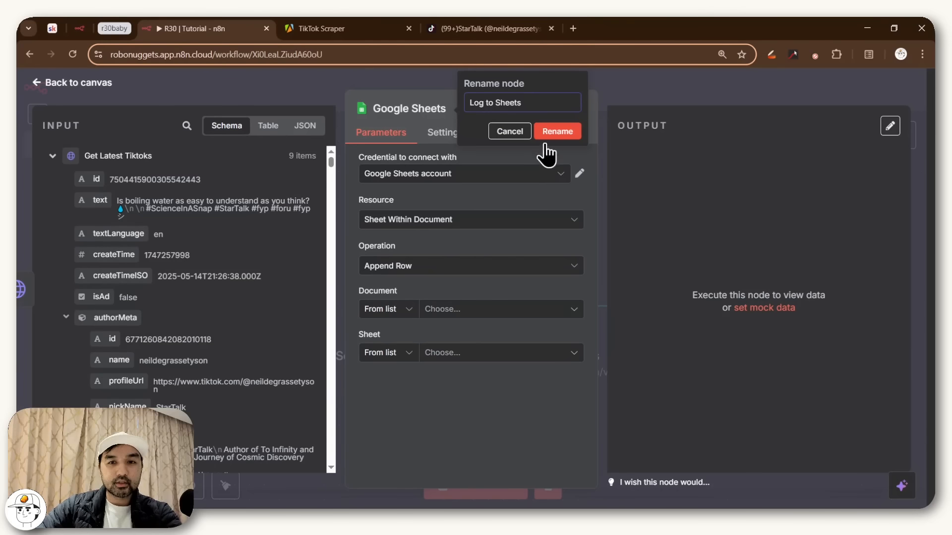
# Look over the connection options for creating a new Google Sheets credential and close them without saving
pyautogui.click(493, 176)
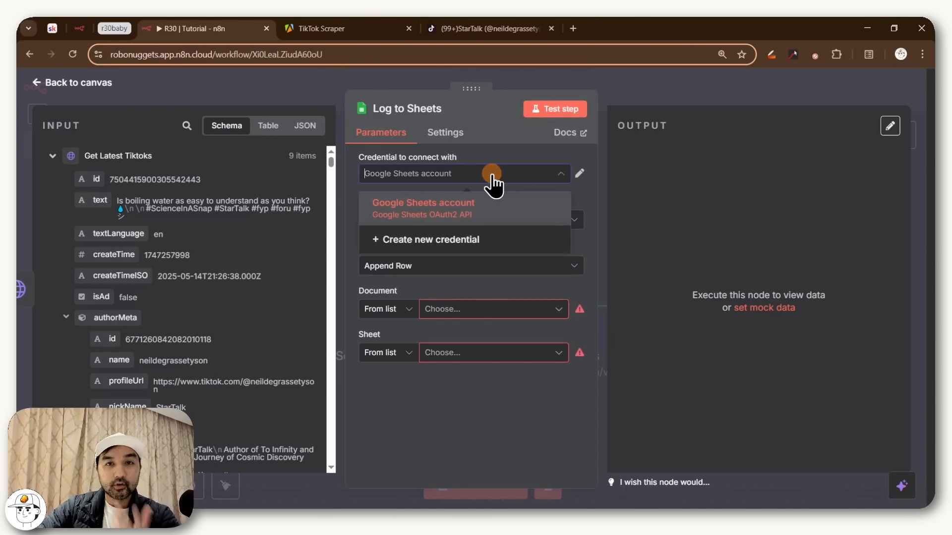
pyautogui.click(472, 243)
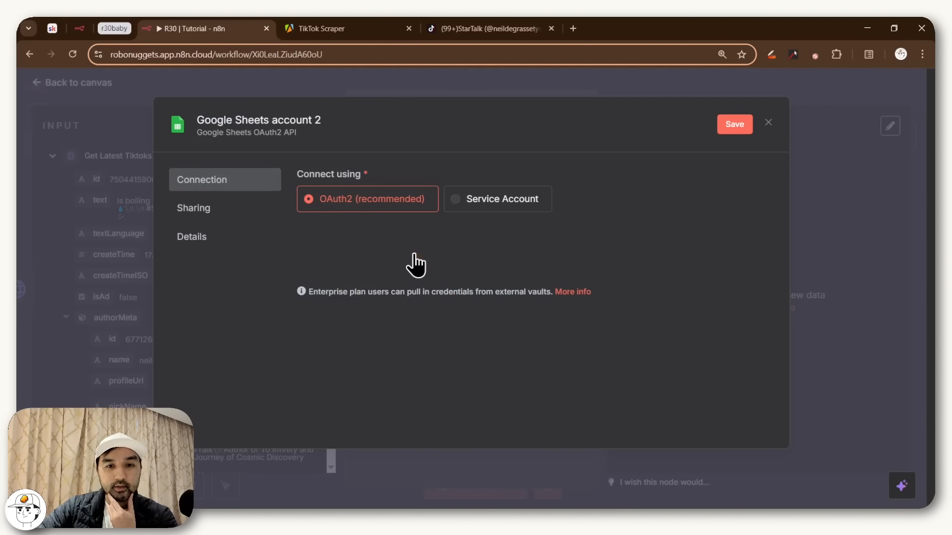
pyautogui.click(768, 124)
# Open the Google sheet template linked on the Skool resources page and make a copy named "(Tutorial) R30 | Baby Podcasts Template"
pyautogui.click(513, 316)
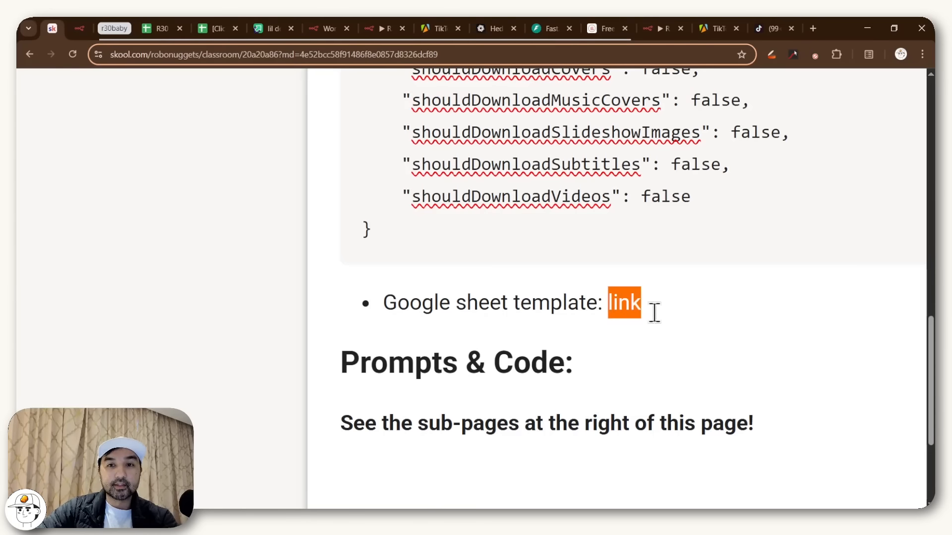
pyautogui.click(639, 305)
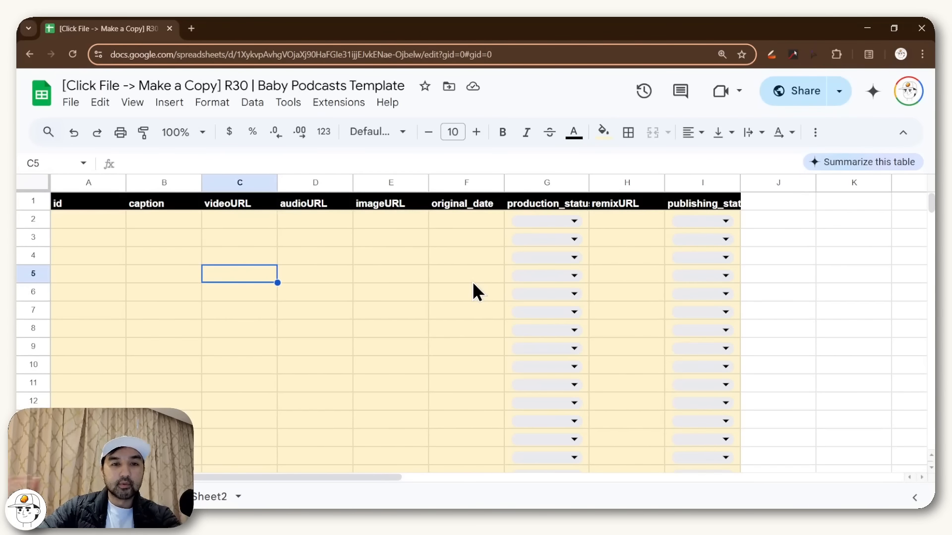
pyautogui.click(70, 102)
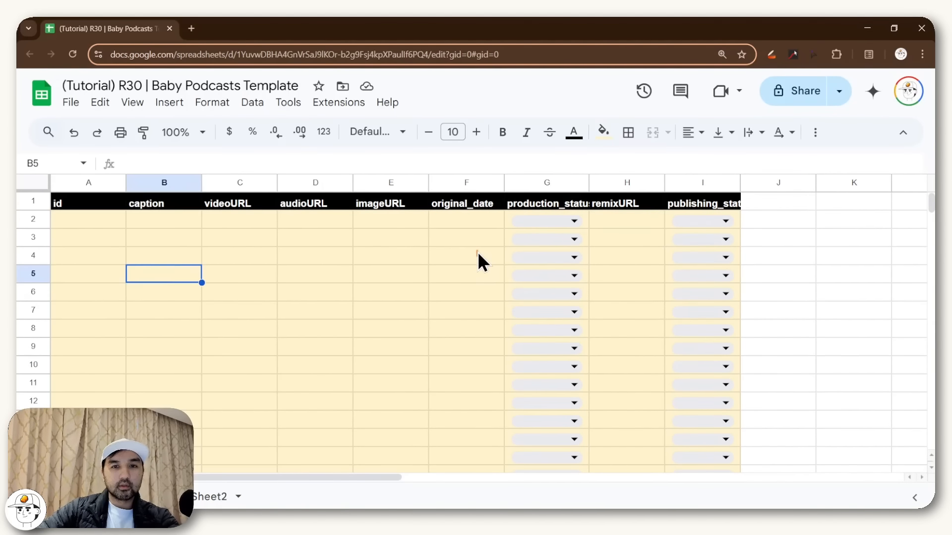
pyautogui.click(100, 222)
# Return to n8n and set Log to Sheets to use Sheet1 of the "(Tutorial) R30 | Baby Podcasts Template" document
pyautogui.hotkey('alt', 'Tab')
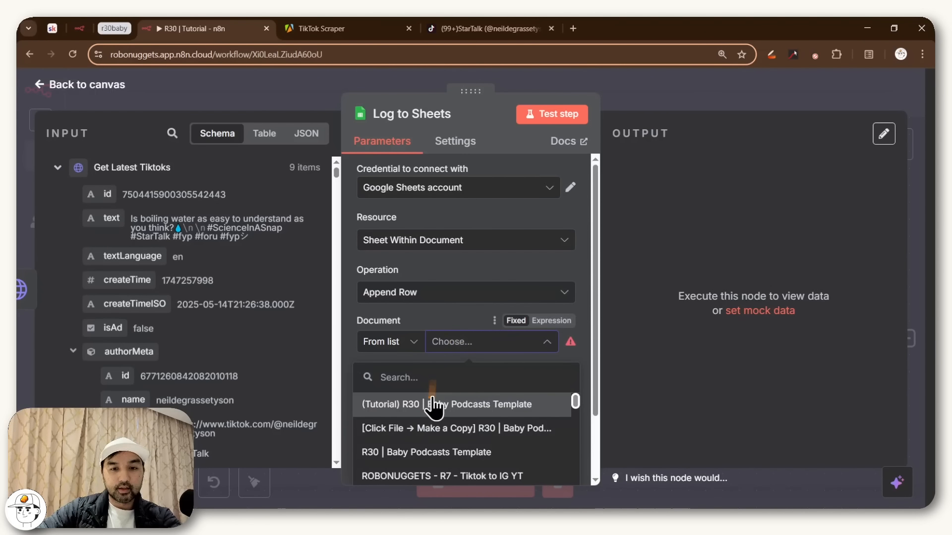
pyautogui.click(433, 405)
pyautogui.click(460, 391)
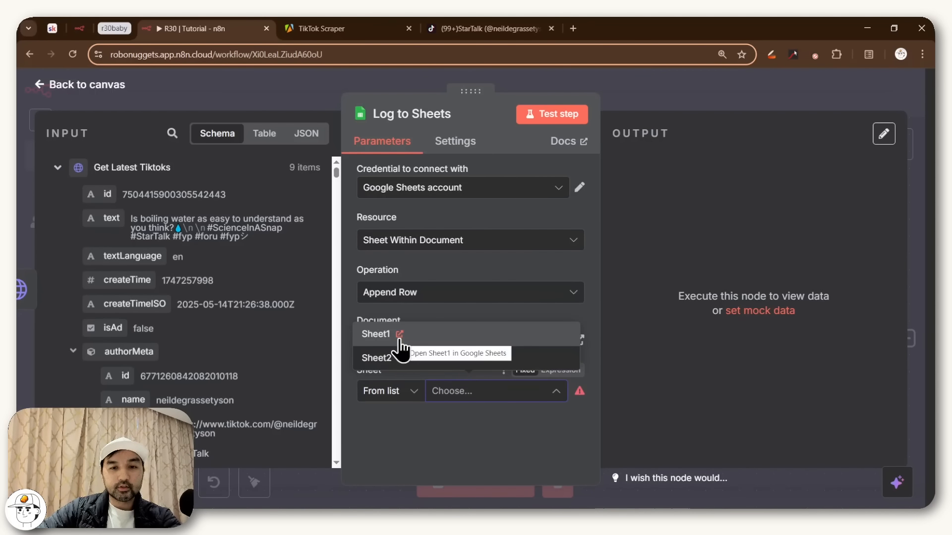
pyautogui.click(443, 335)
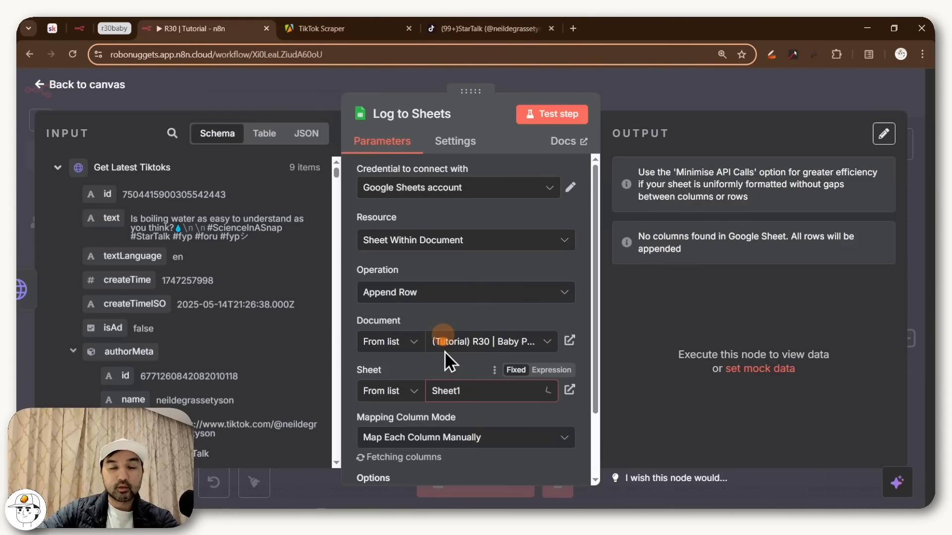
# Map the caption column to text, videoURL to webVideoUrl and audioURL to musicMeta's playUrl from Get Latest Tiktoks
pyautogui.scroll(-2, 414, 375)
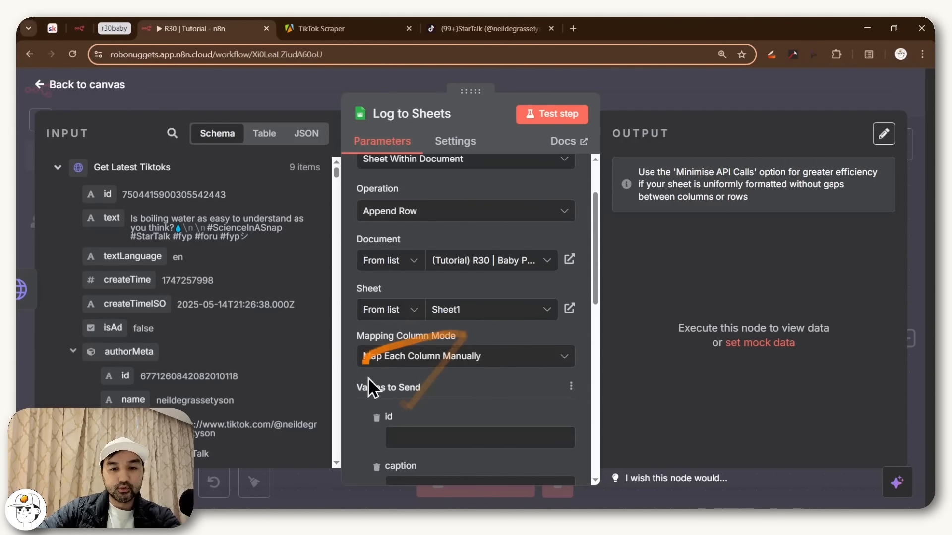
pyautogui.scroll(-4, 432, 394)
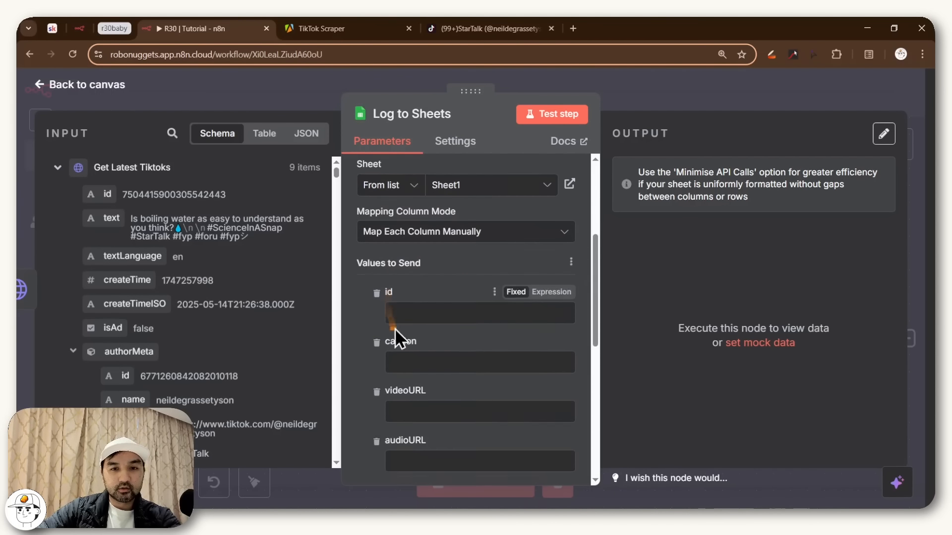
pyautogui.scroll(-1, 397, 354)
pyautogui.scroll(1, 396, 352)
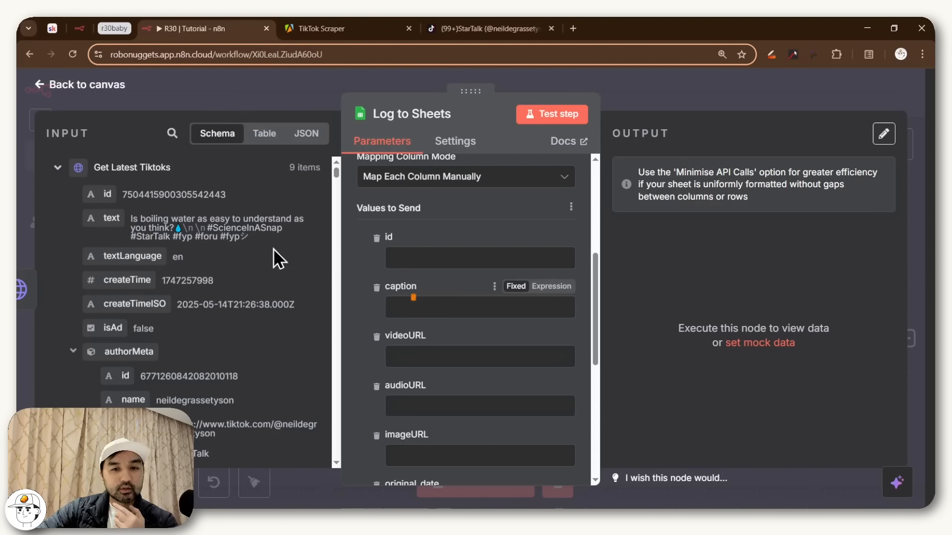
pyautogui.moveTo(110, 218); pyautogui.dragTo(360, 323)
pyautogui.scroll(-10, 144, 247)
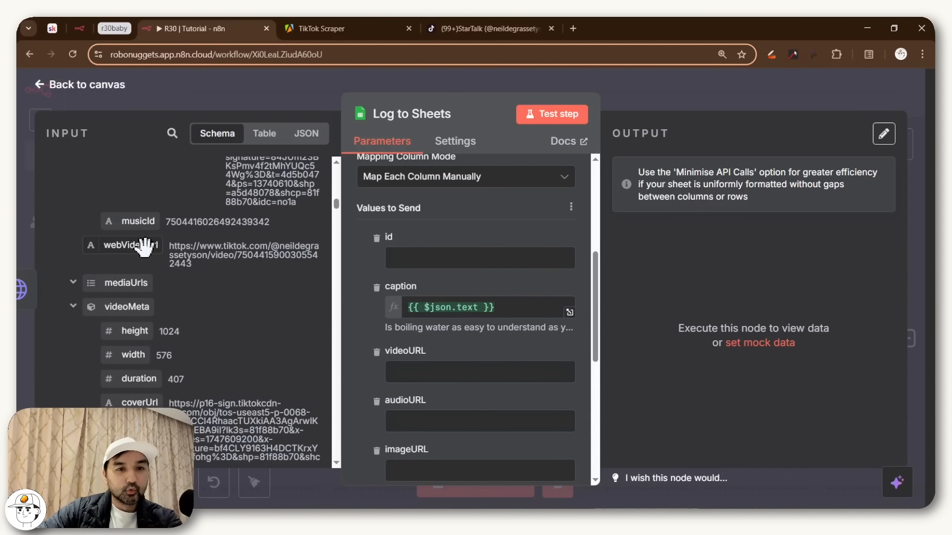
pyautogui.moveTo(413, 331); pyautogui.dragTo(410, 365)
pyautogui.scroll(-5, 264, 241)
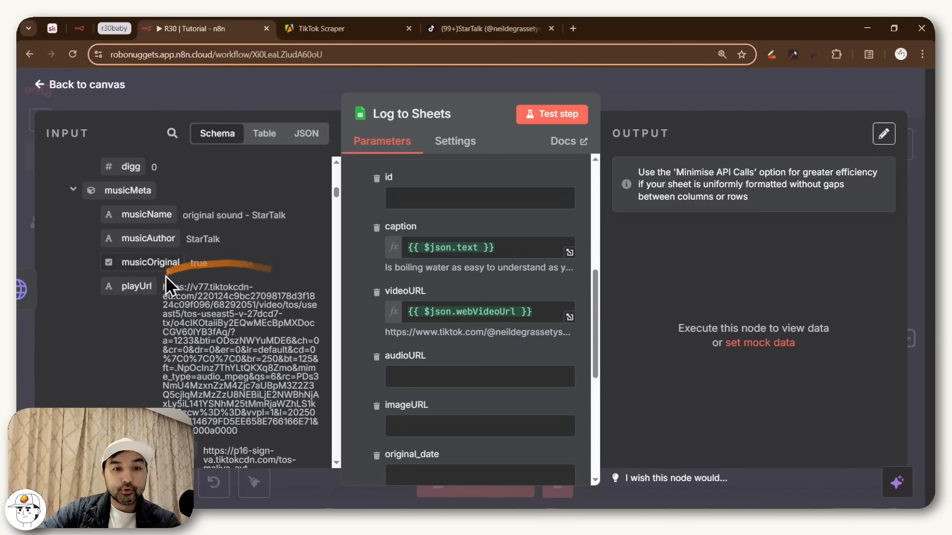
pyautogui.moveTo(141, 285); pyautogui.dragTo(408, 381)
pyautogui.click(360, 327)
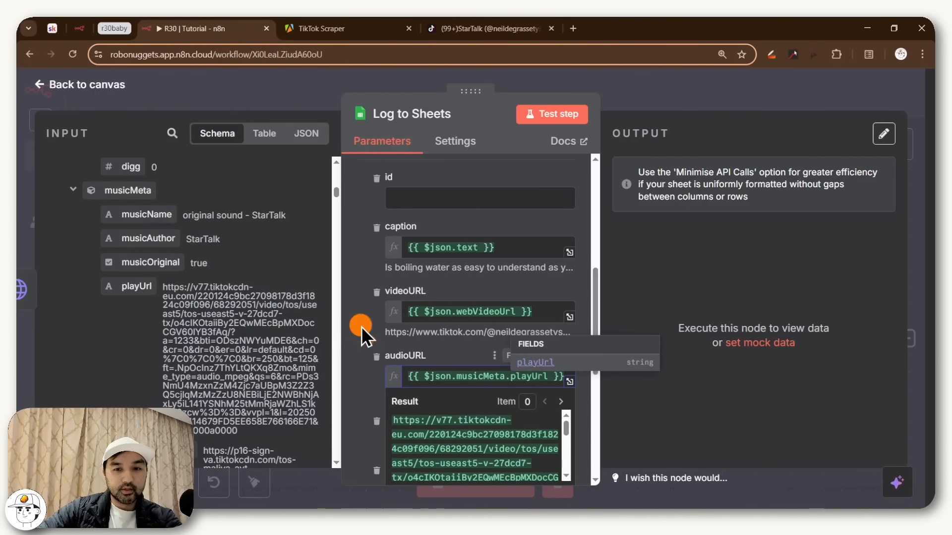
# Map original_date to createTimeISO and set production_status to "for production"
pyautogui.scroll(-4, 392, 331)
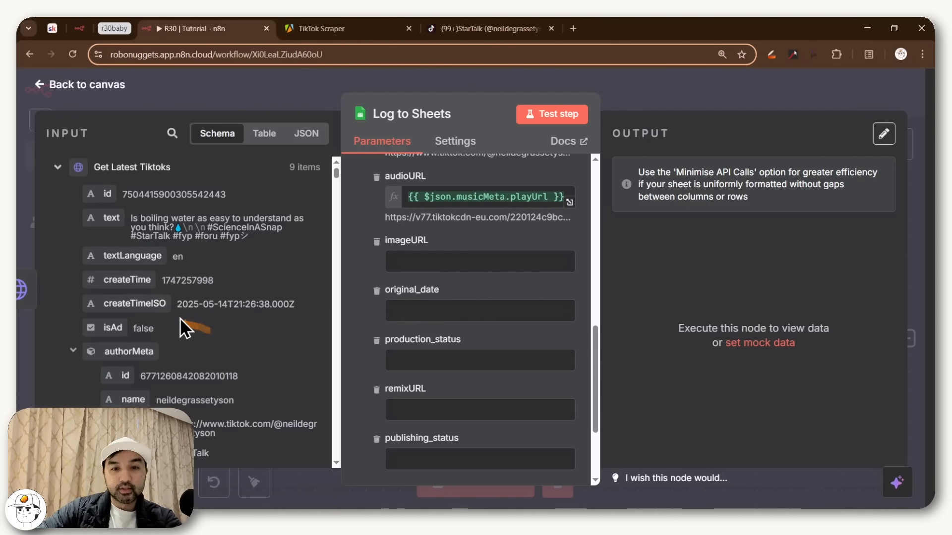
pyautogui.moveTo(162, 300); pyautogui.dragTo(471, 310)
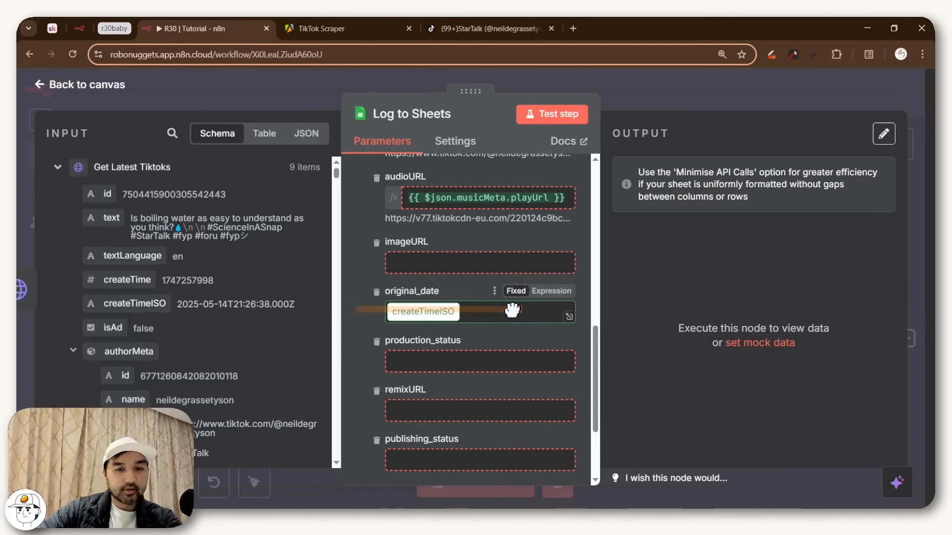
pyautogui.click(372, 311)
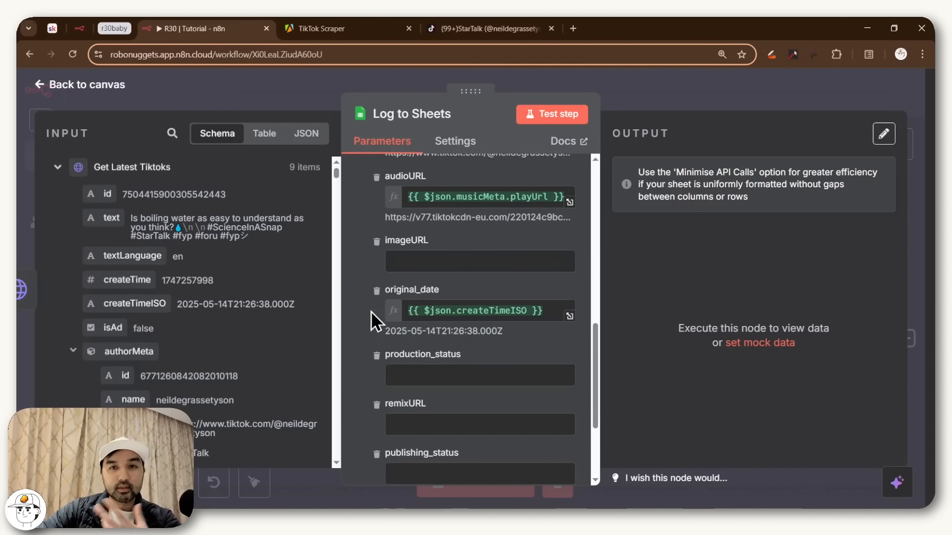
pyautogui.scroll(-3, 370, 311)
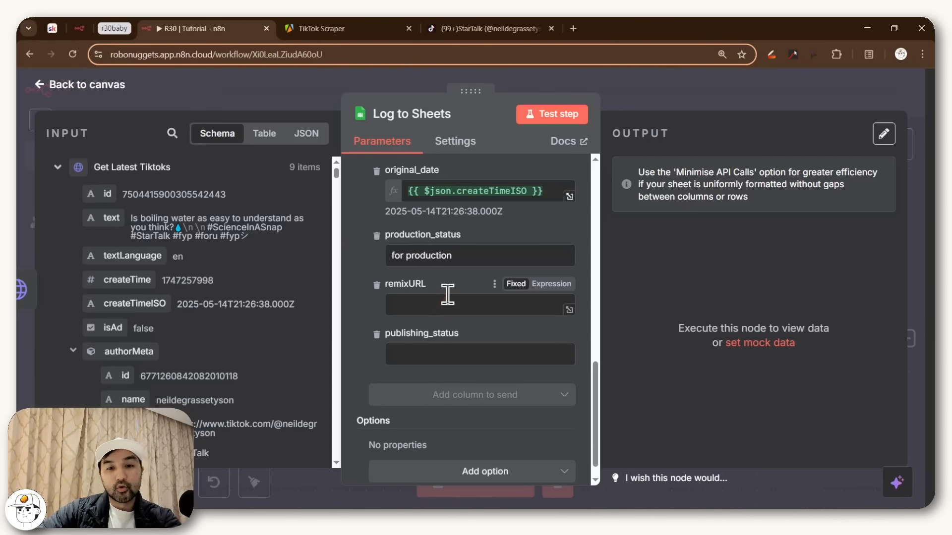
# Switch to the "R30 | Baby Podcasts Template" spreadsheet and inspect the formula in the first id cell, A2
pyautogui.scroll(1, 445, 304)
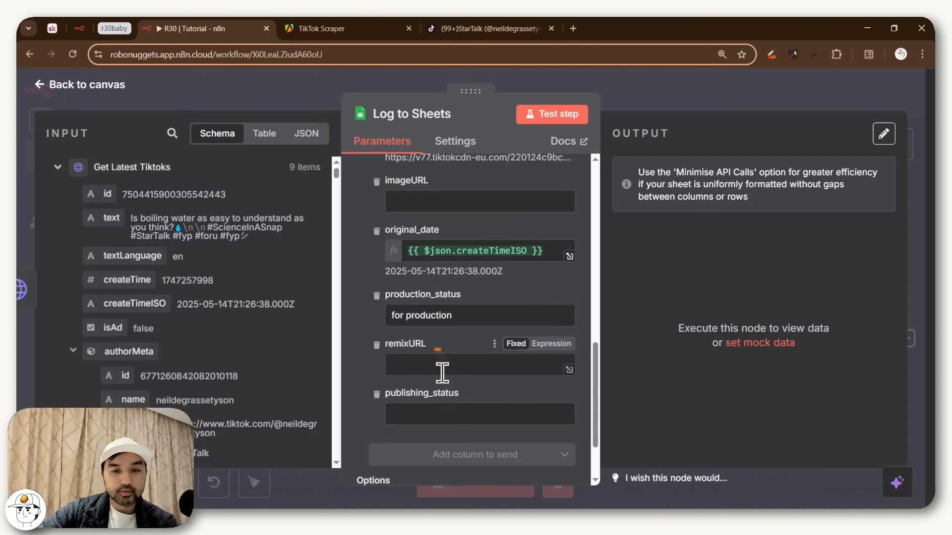
pyautogui.scroll(2, 442, 371)
pyautogui.scroll(4, 445, 298)
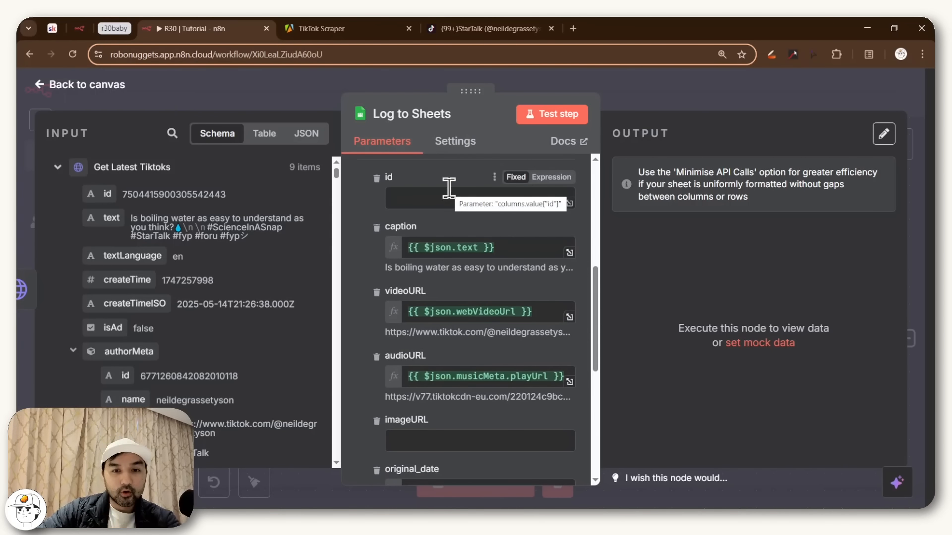
pyautogui.moveTo(435, 201); pyautogui.dragTo(193, 77)
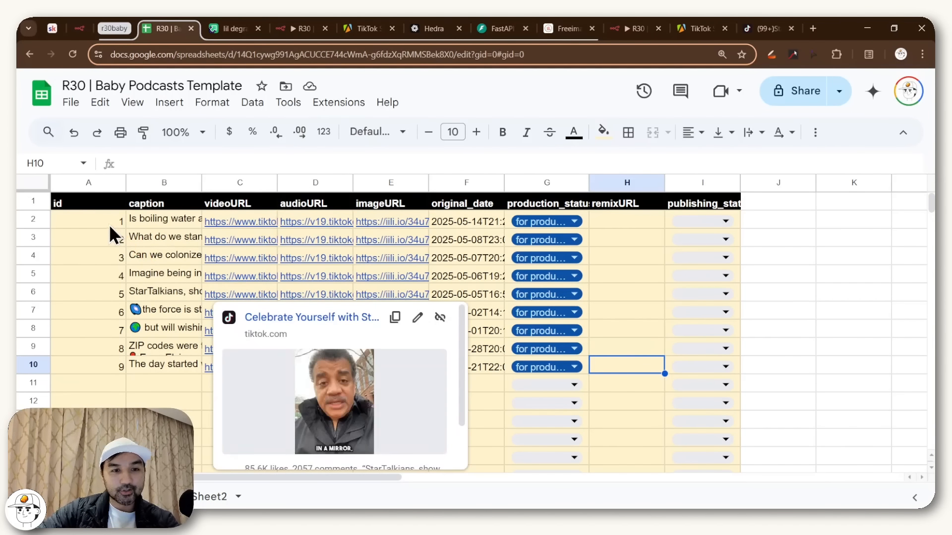
pyautogui.click(109, 224)
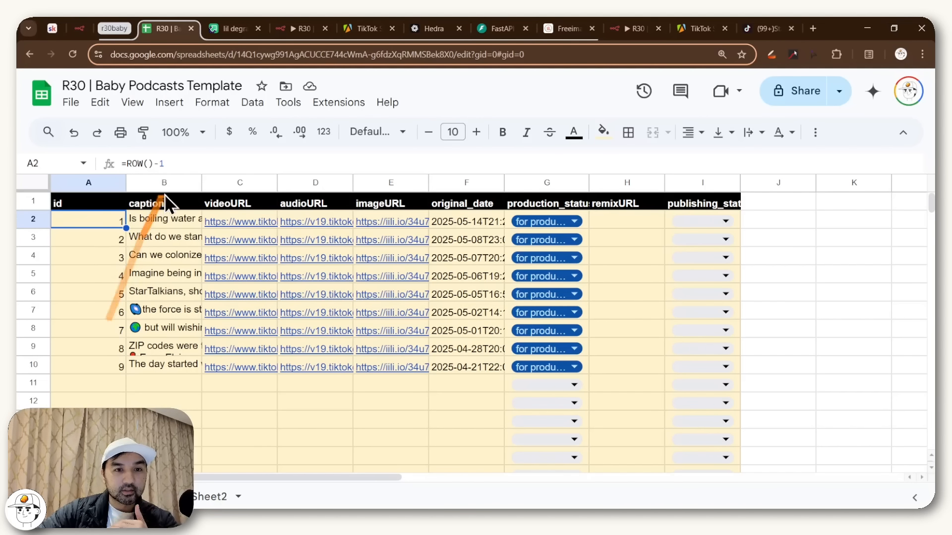
# Copy the id formula =ROW()-1 from the Skool resources page into the id value of Log to Sheets in n8n
pyautogui.moveTo(538, 255); pyautogui.dragTo(442, 256)
pyautogui.hotkey('ctrl', 'c')
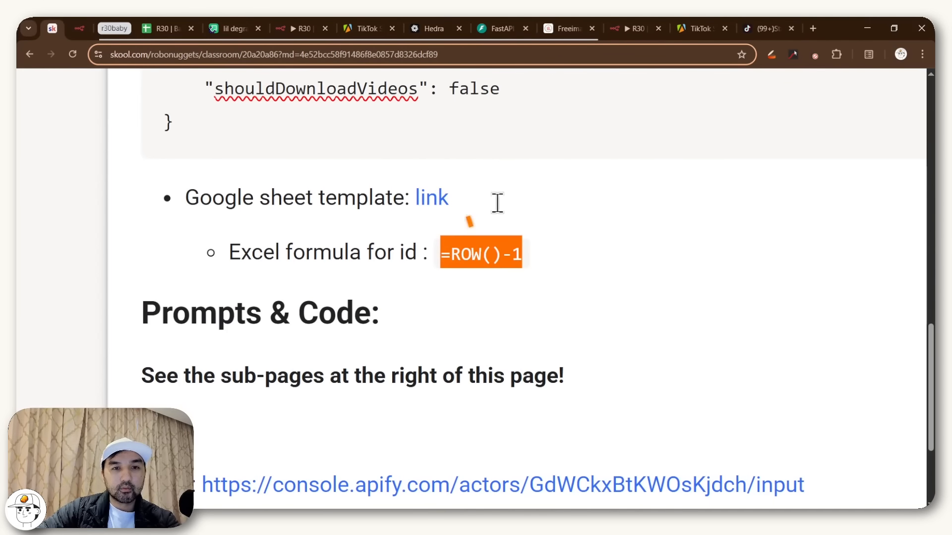
pyautogui.click(636, 29)
pyautogui.click(446, 192)
pyautogui.hotkey('ctrl', 'v')
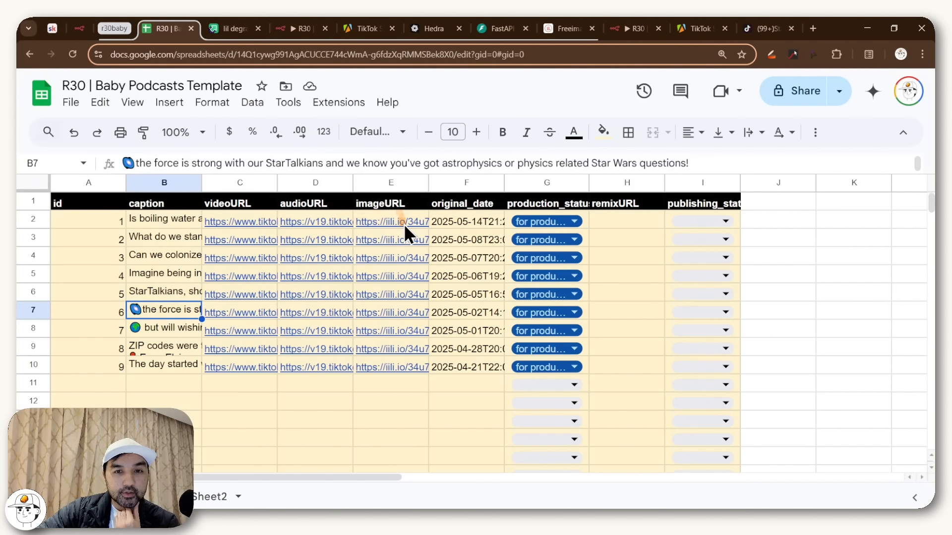
# Copy the formula =Sheet2!C2 from cell E2 of the "R30 | Baby Podcasts Template" spreadsheet into the imageURL value of Log to Sheets
pyautogui.click(403, 223)
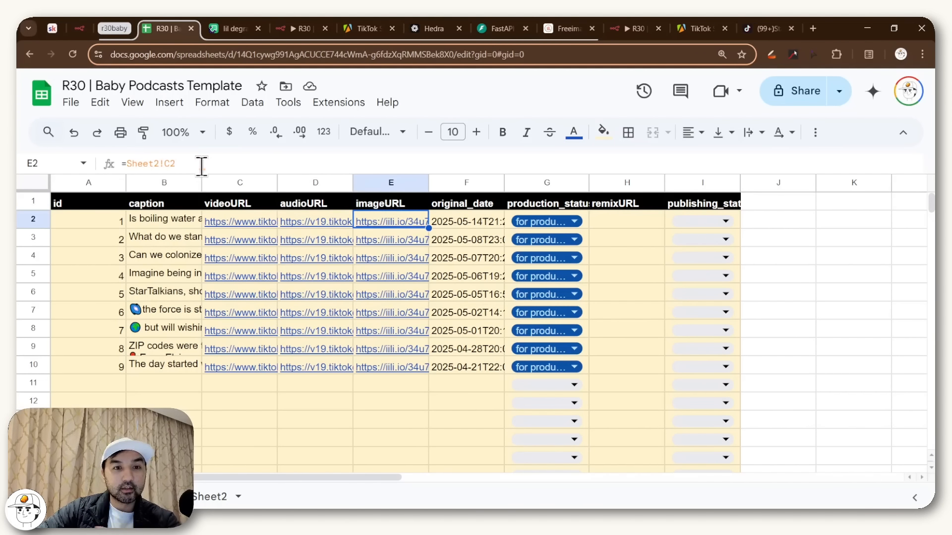
pyautogui.moveTo(201, 165); pyautogui.dragTo(95, 160)
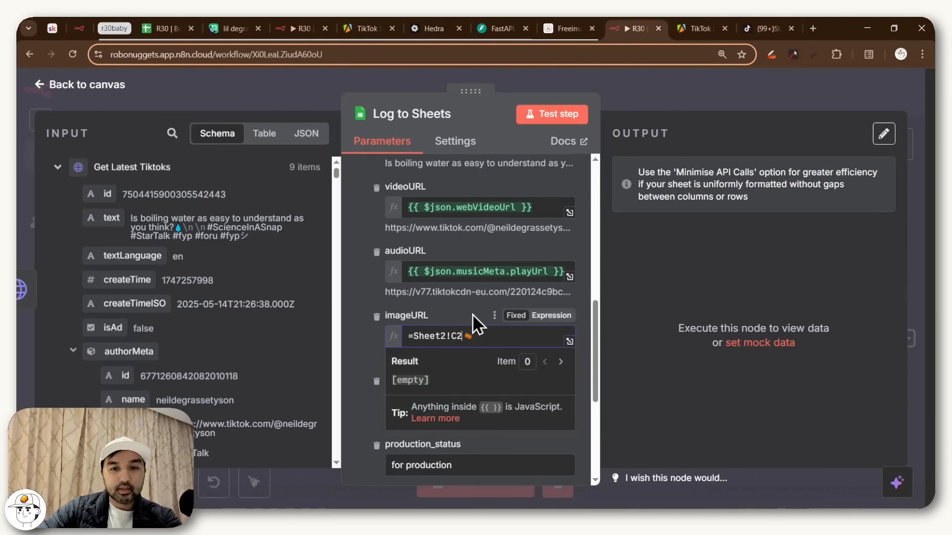
pyautogui.click(472, 314)
# Test the Log to Sheets node and check the logged rows in the "(Tutorial) R30 | Baby Podcasts Template" spreadsheet
pyautogui.scroll(-5, 496, 312)
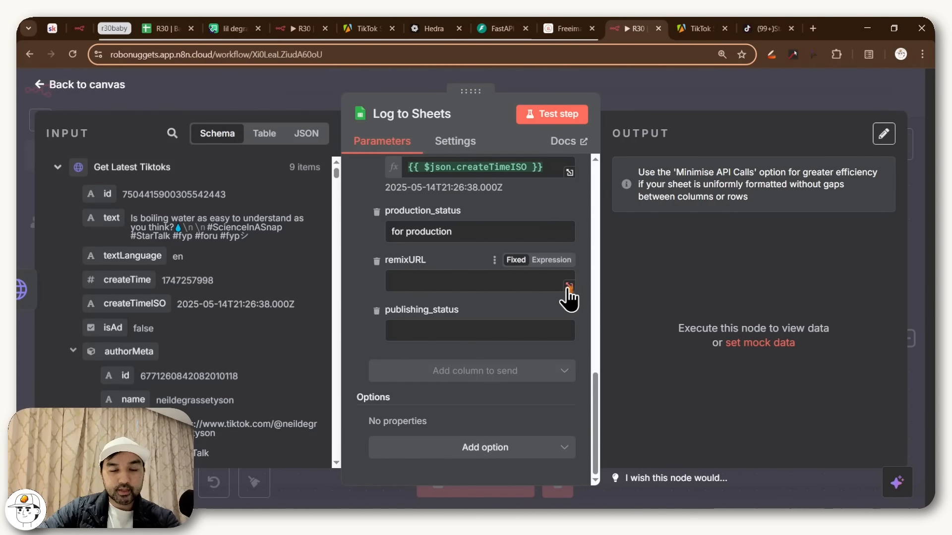
pyautogui.click(551, 113)
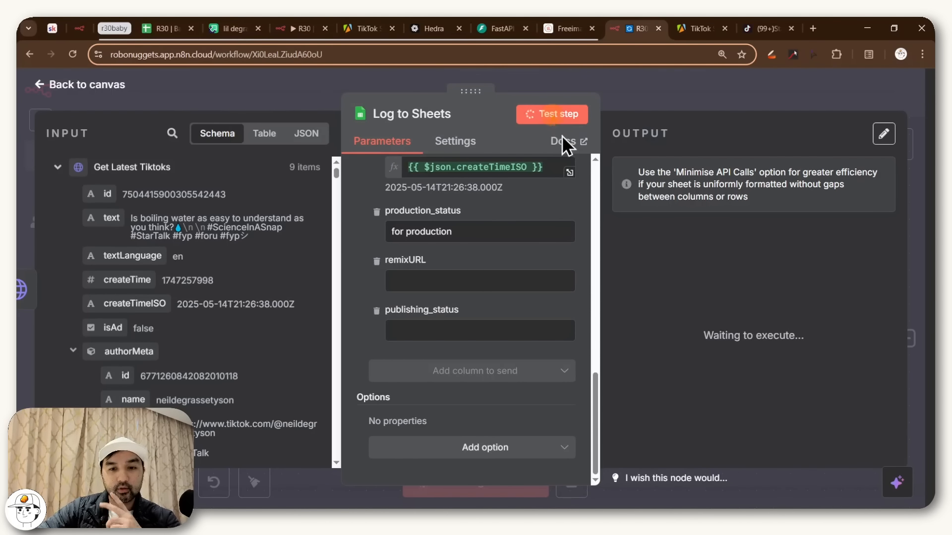
pyautogui.scroll(5, 592, 381)
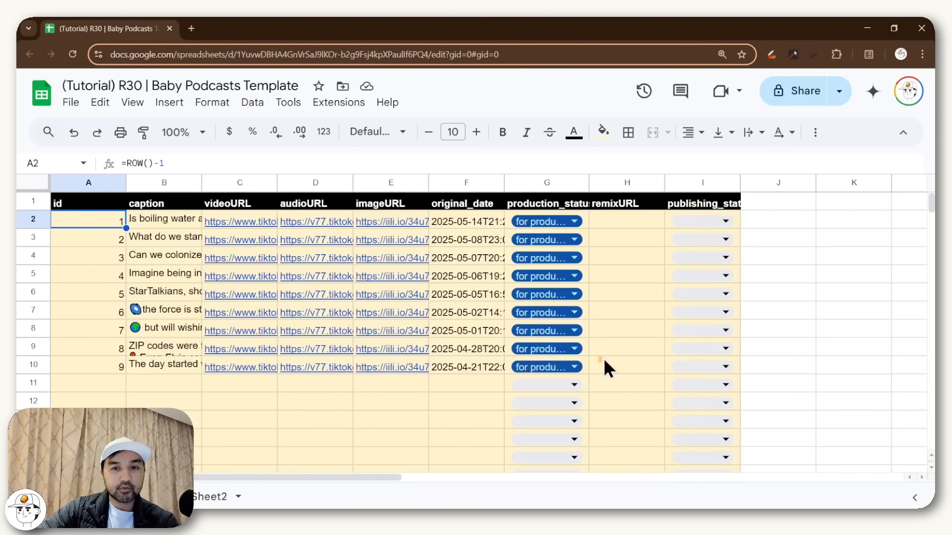
pyautogui.moveTo(90, 221); pyautogui.dragTo(557, 373)
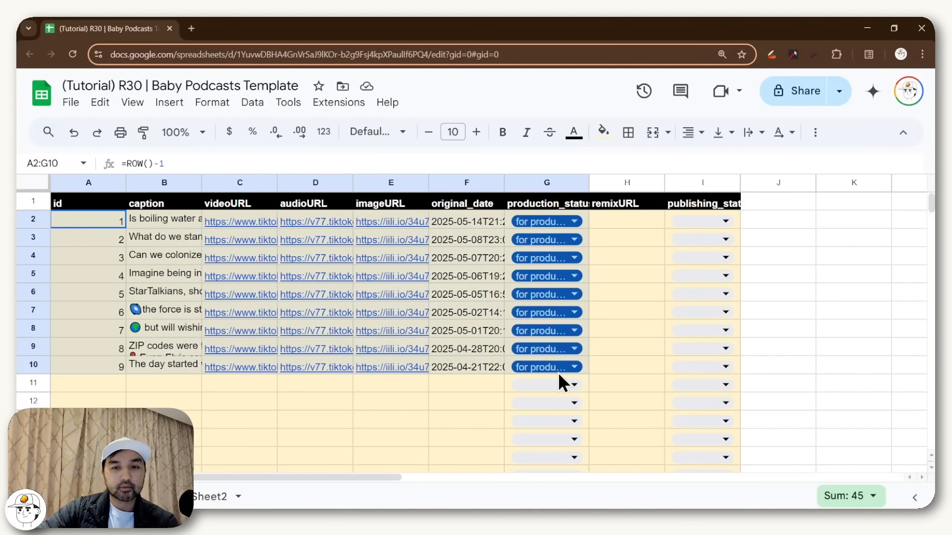
# Inspect the imageURL formula in E2 and the Randomized_Image formula it refers to in Sheet2's cell C2
pyautogui.click(391, 221)
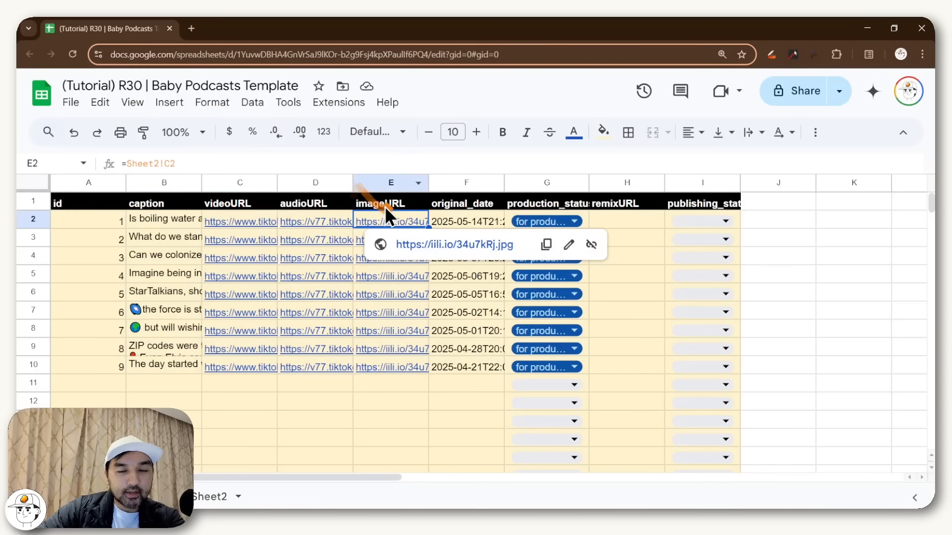
pyautogui.moveTo(391, 221)
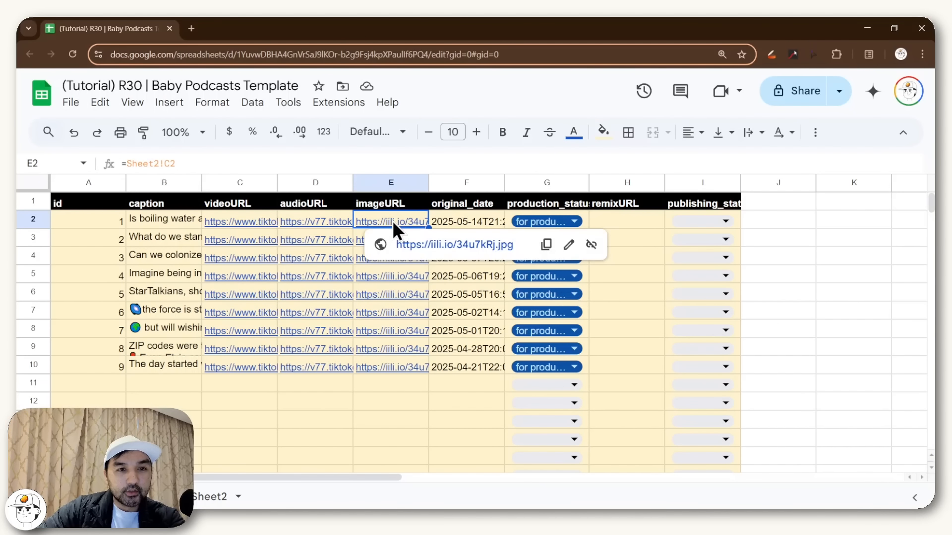
pyautogui.click(207, 508)
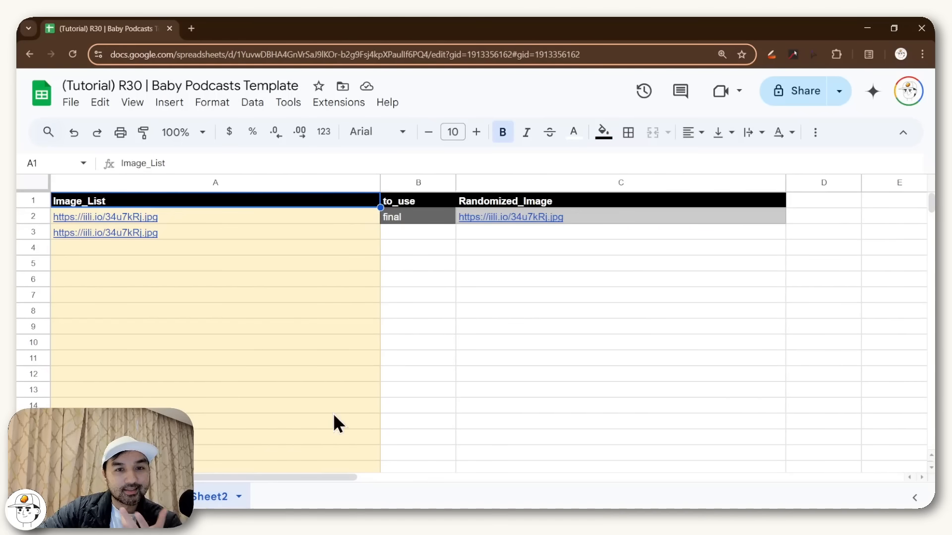
pyautogui.click(362, 293)
pyautogui.click(570, 217)
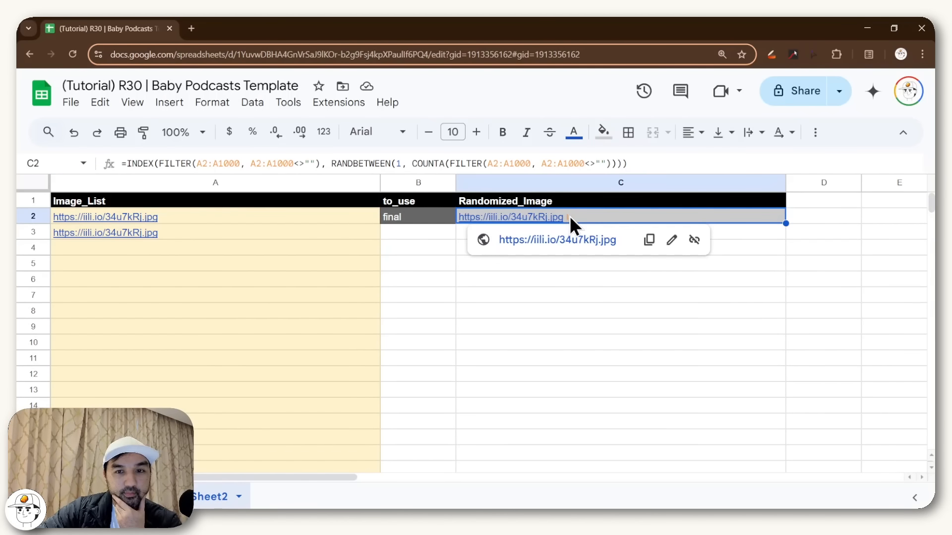
pyautogui.doubleClick(569, 215)
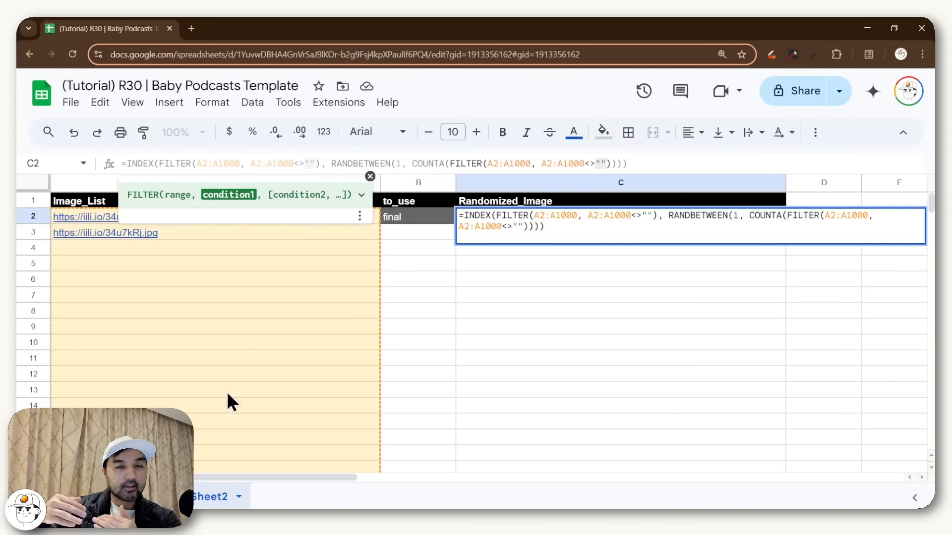
# Open both image links in Sheet2's Image_List column to view the pictures, returning to the spreadsheet after each
pyautogui.click(167, 219)
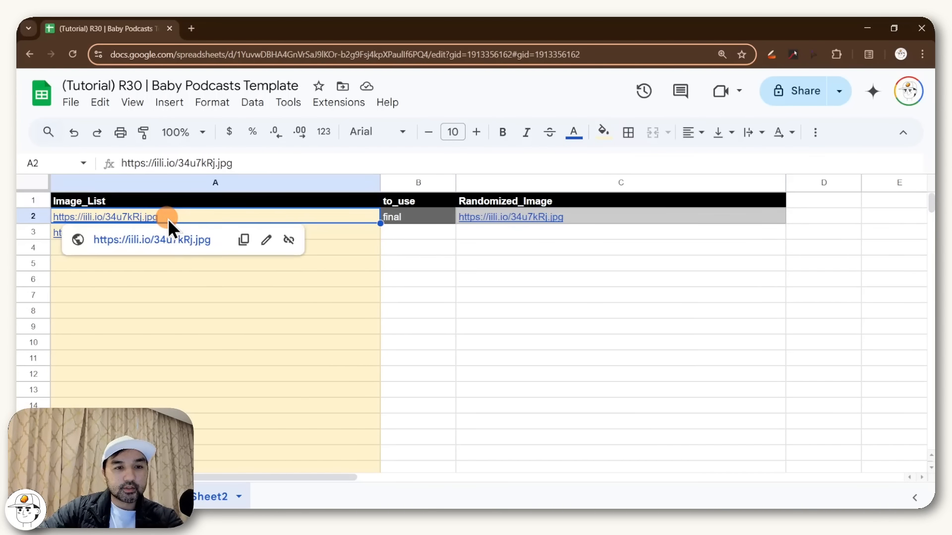
pyautogui.click(167, 241)
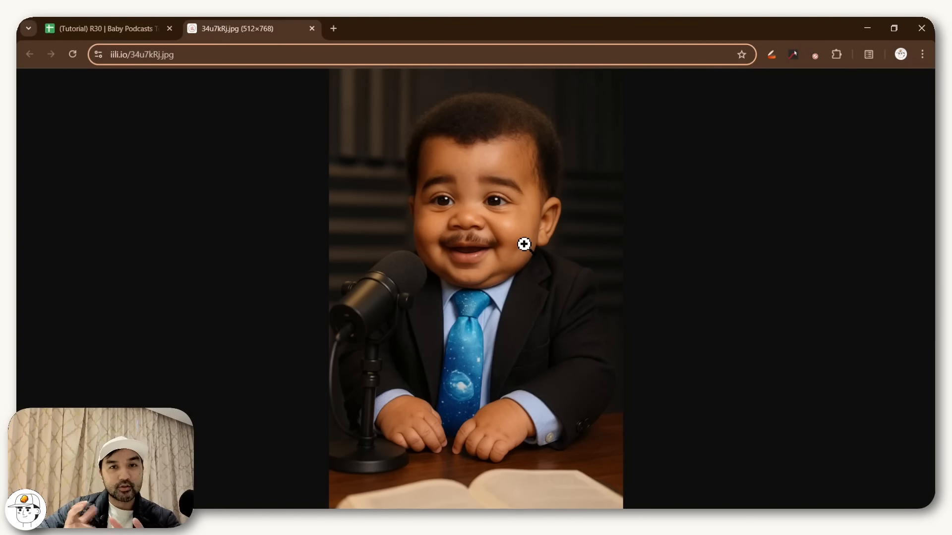
pyautogui.click(76, 28)
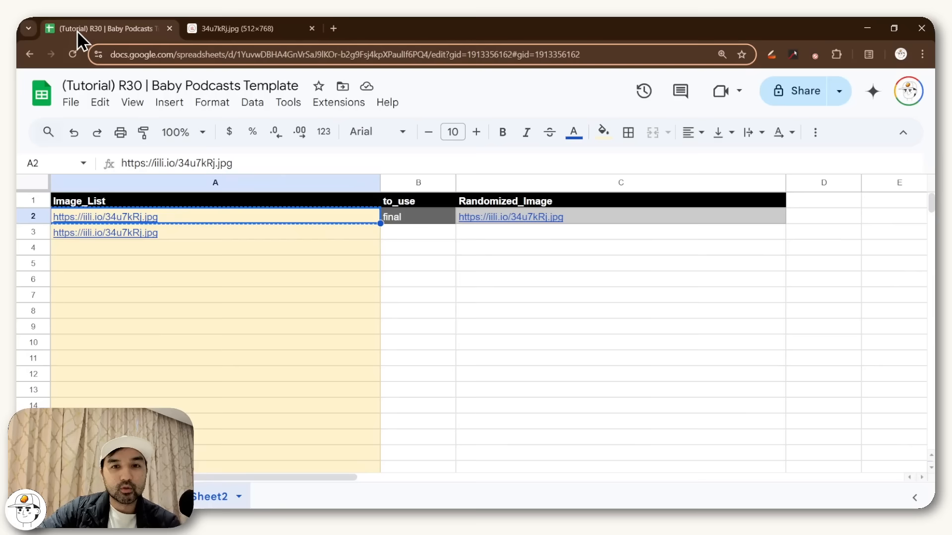
pyautogui.click(148, 232)
pyautogui.click(165, 256)
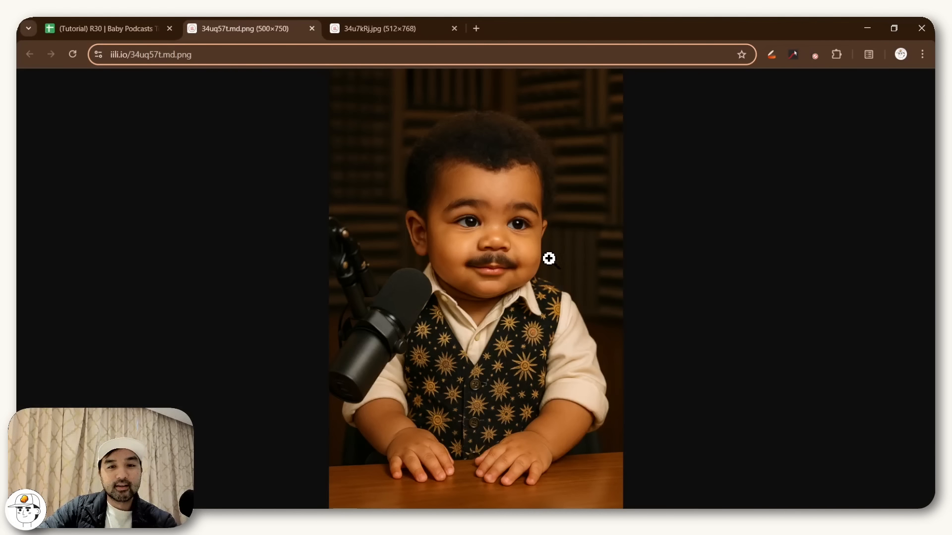
pyautogui.click(149, 28)
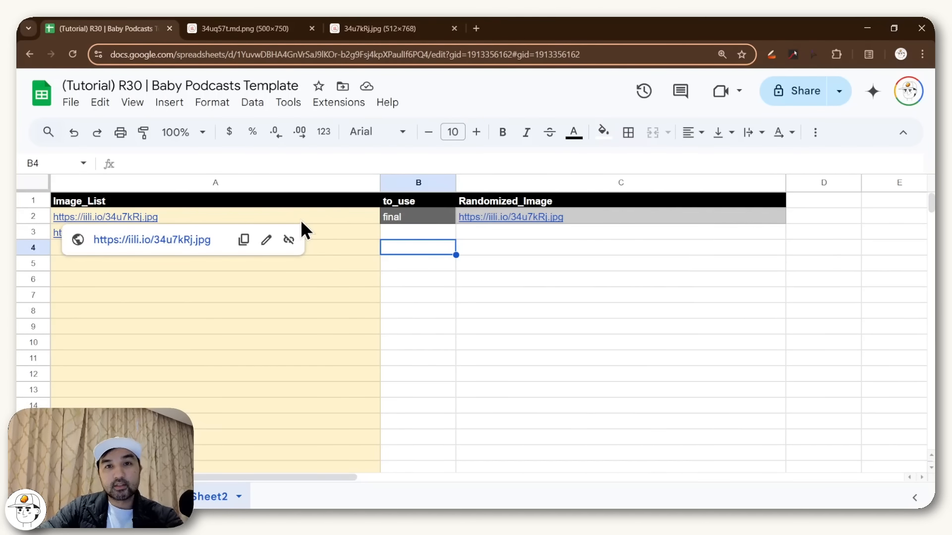
# Examine the image links in Sheet2's Image_List column and the Randomized_Image cell drawn from them
pyautogui.moveTo(317, 220); pyautogui.dragTo(305, 287)
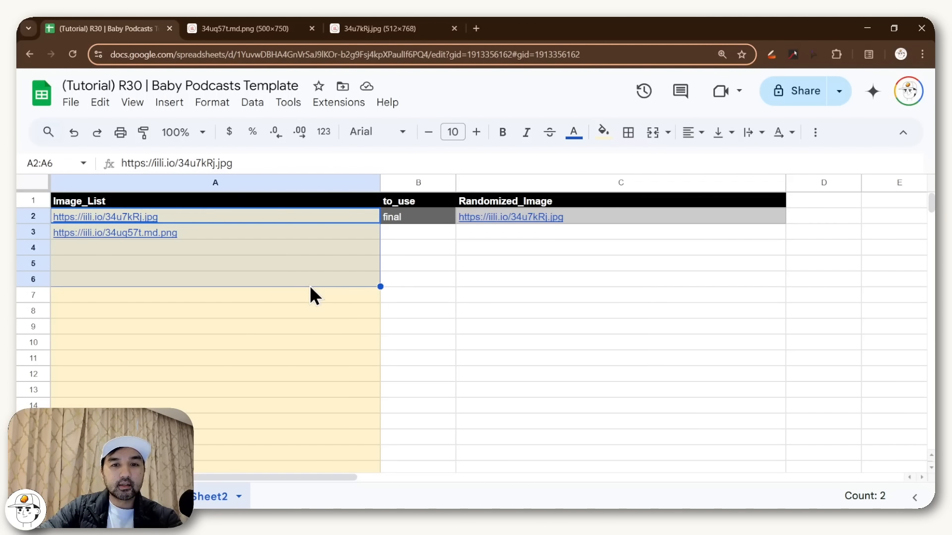
pyautogui.click(644, 226)
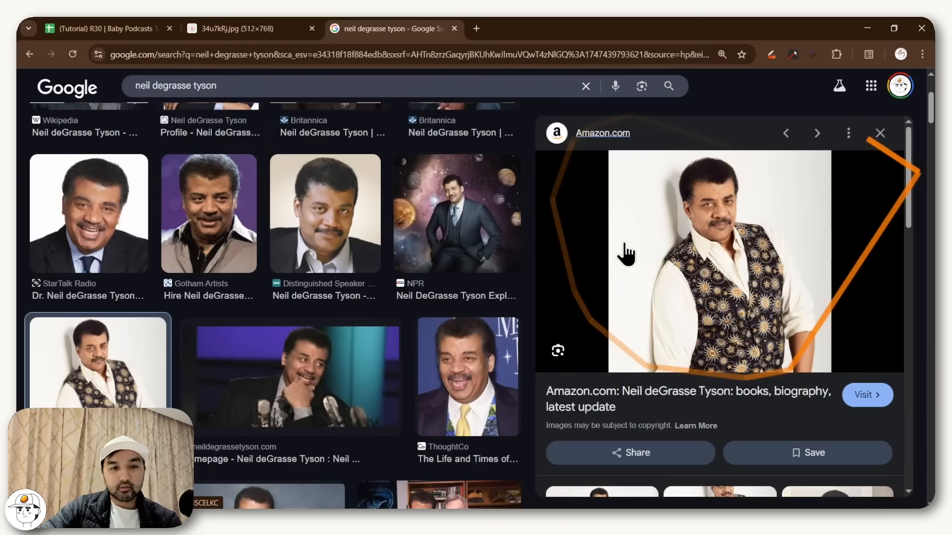
# Review how the baby images are made: the Neil deGrasse Tyson reference photo, the baby images prompt and the ChatGPT portraits
pyautogui.scroll(3, 193, 241)
pyautogui.click(192, 242)
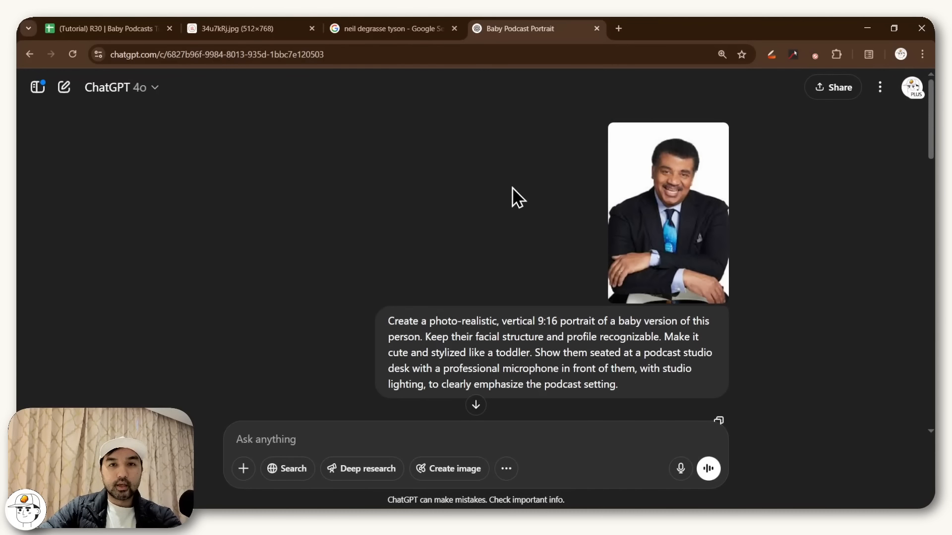
pyautogui.tripleClick(402, 323)
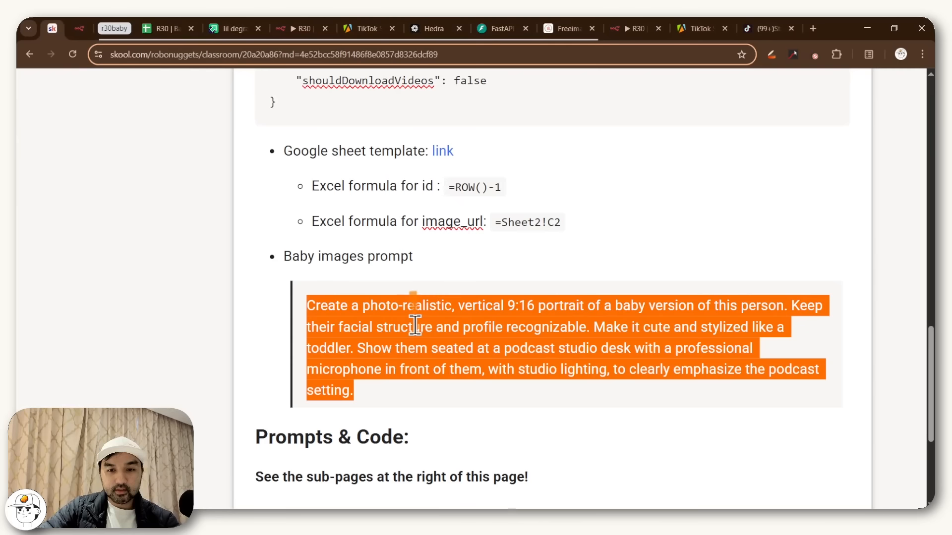
pyautogui.click(310, 304)
pyautogui.moveTo(310, 304); pyautogui.dragTo(371, 396)
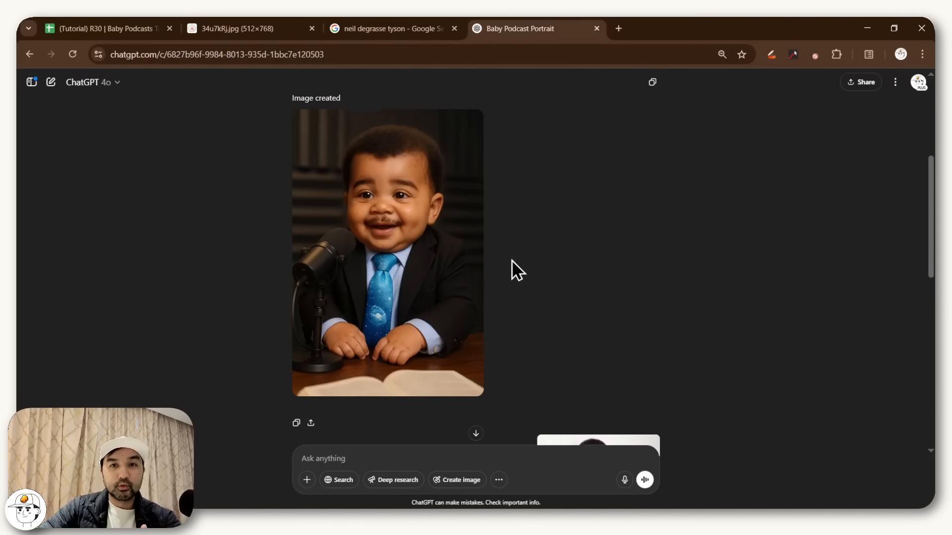
pyautogui.scroll(-2, 511, 260)
pyautogui.scroll(-8, 512, 260)
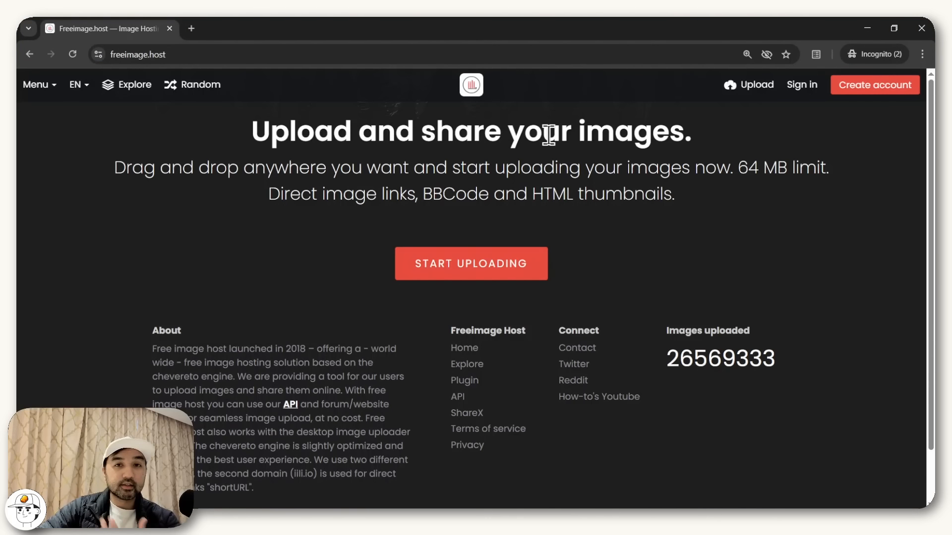
# Upload the two baby portraits to Freeimage.host and copy the direct image address of the blue-tie portrait
pyautogui.click(495, 272)
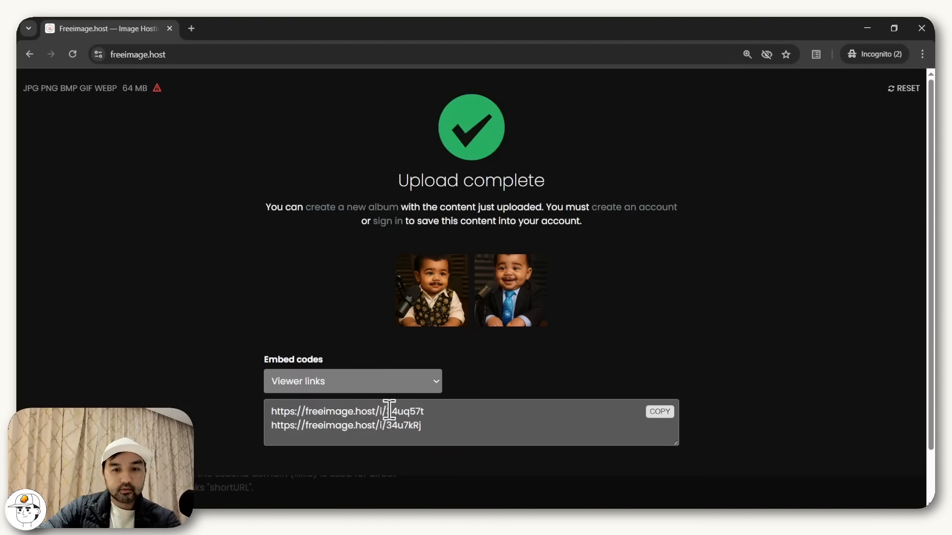
pyautogui.click(387, 416)
pyautogui.click(250, 28)
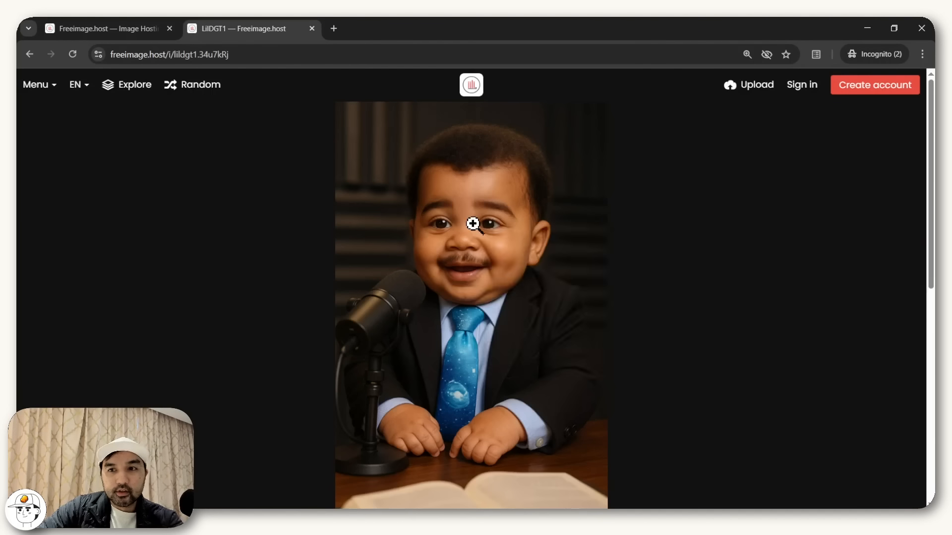
pyautogui.rightClick(474, 225)
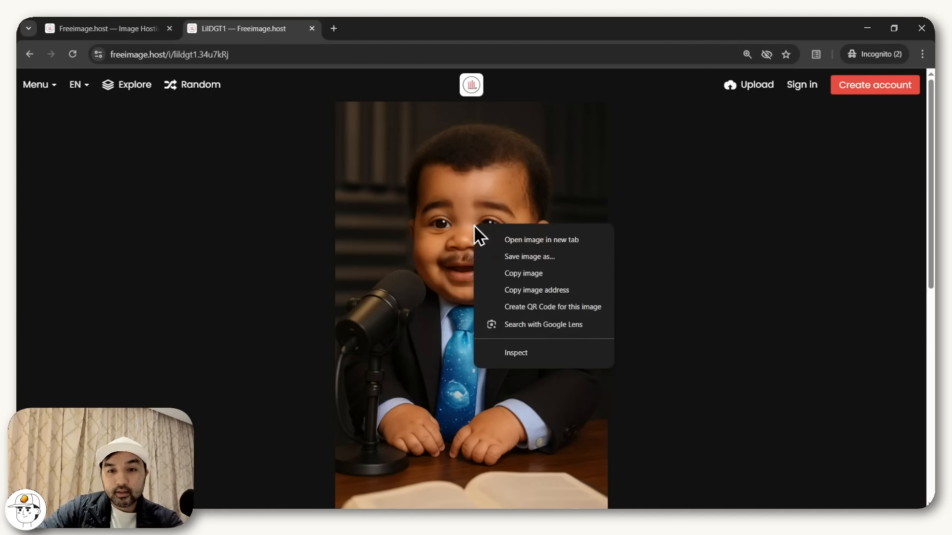
pyautogui.click(528, 290)
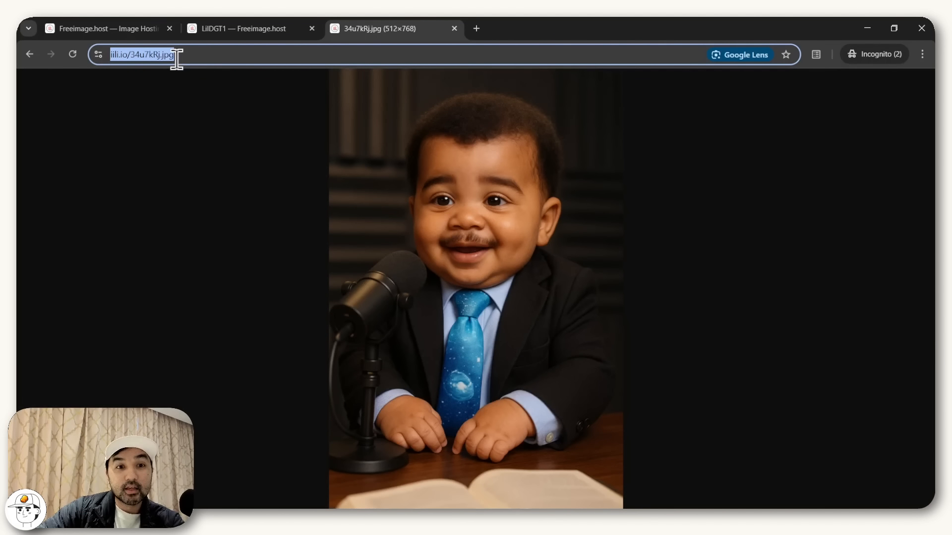
# Check the direct image link iili.io/34u7kRj.jpg and add it to cell A3 of Image_List in "R30 | Baby Podcasts Template"
pyautogui.click(422, 112)
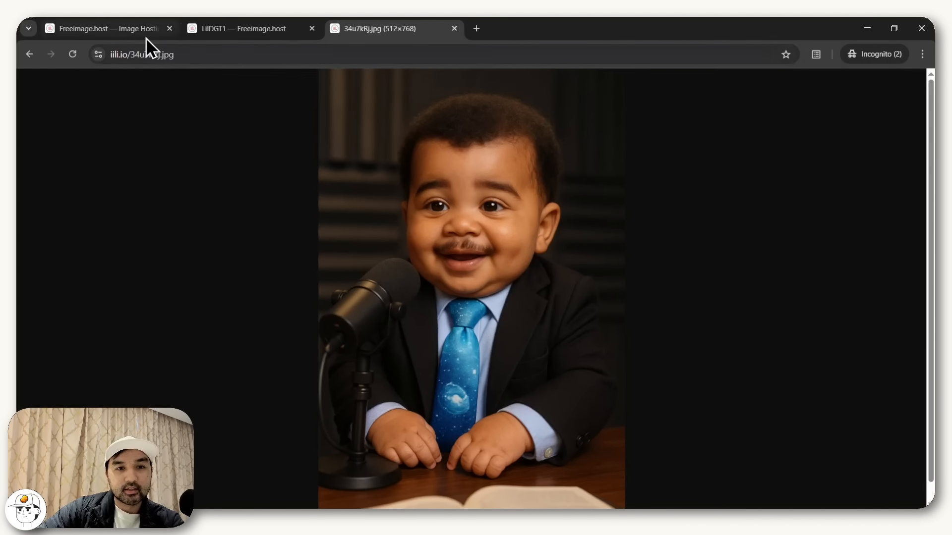
pyautogui.click(460, 140)
pyautogui.click(873, 29)
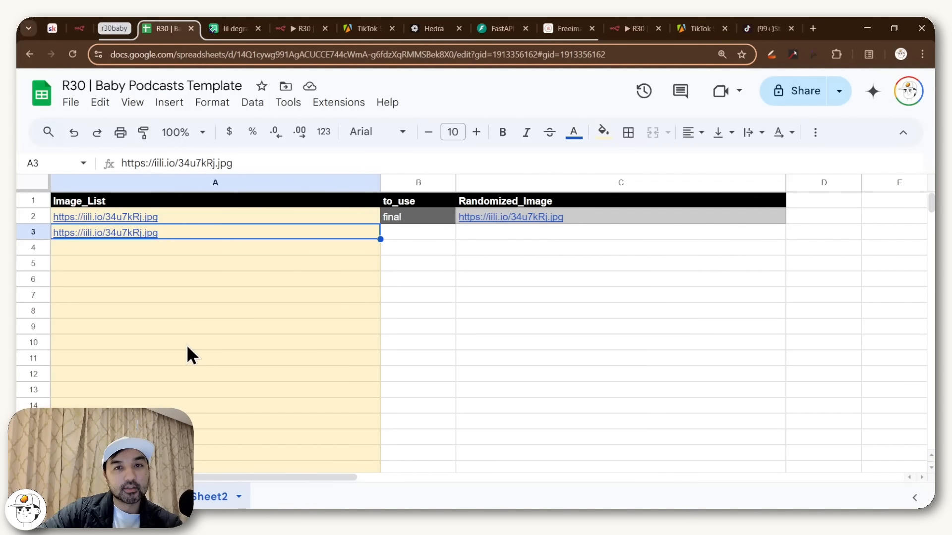
pyautogui.click(413, 326)
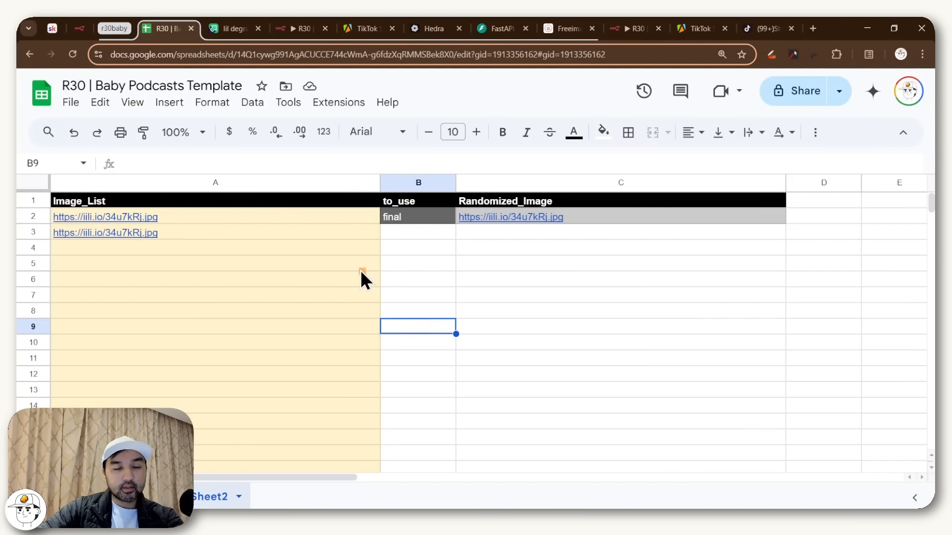
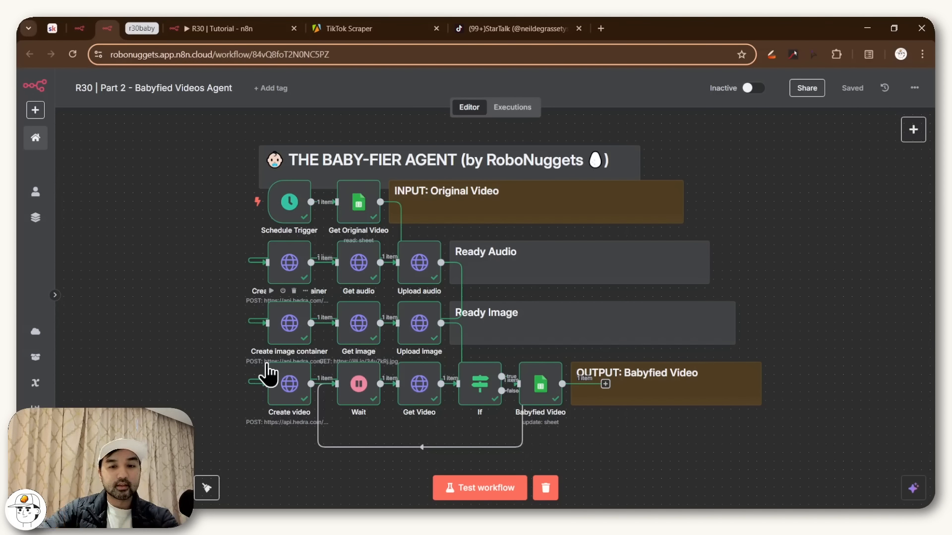
# Create a new n8n workflow and name it "R30 | Tutorial on Babyfied Agent"
pyautogui.moveTo(256, 351); pyautogui.dragTo(236, 117)
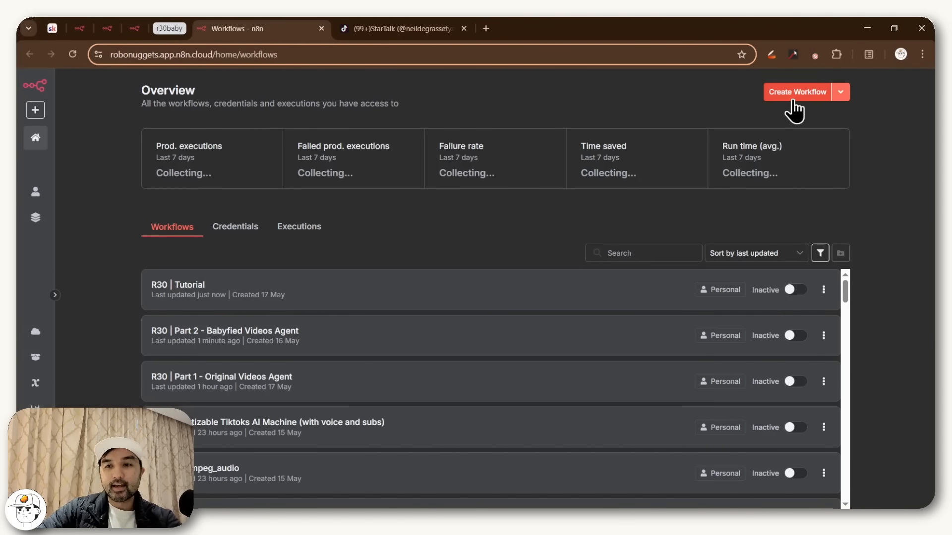
pyautogui.click(793, 104)
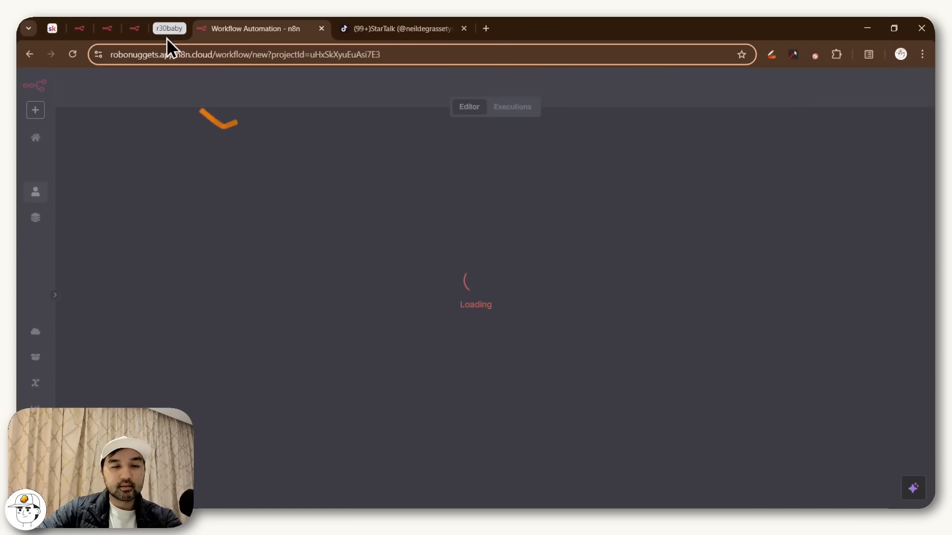
pyautogui.click(114, 90)
pyautogui.write('R30 ')
pyautogui.write('| Tutorial')
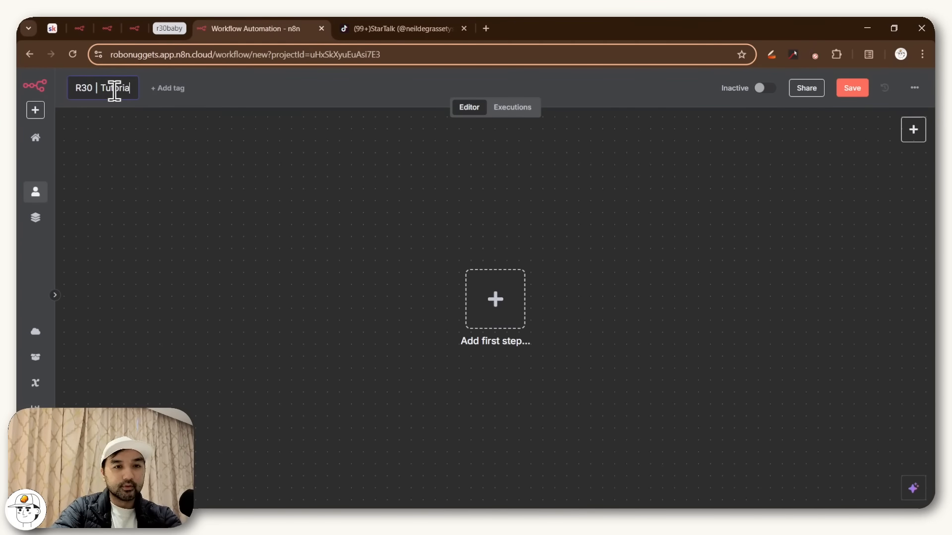
# Add a Schedule Trigger as the first node, keeping its default daily rule, and return to the canvas
pyautogui.click(764, 175)
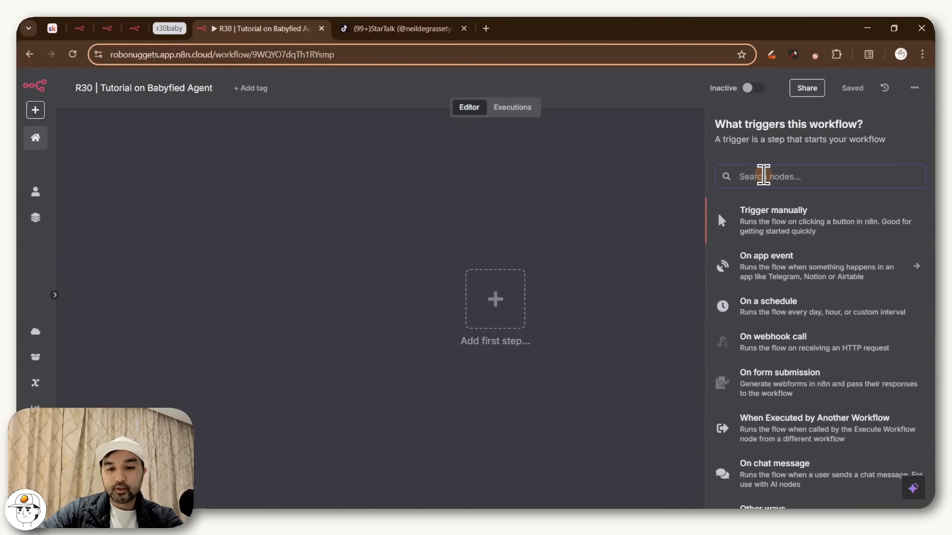
pyautogui.write('sched')
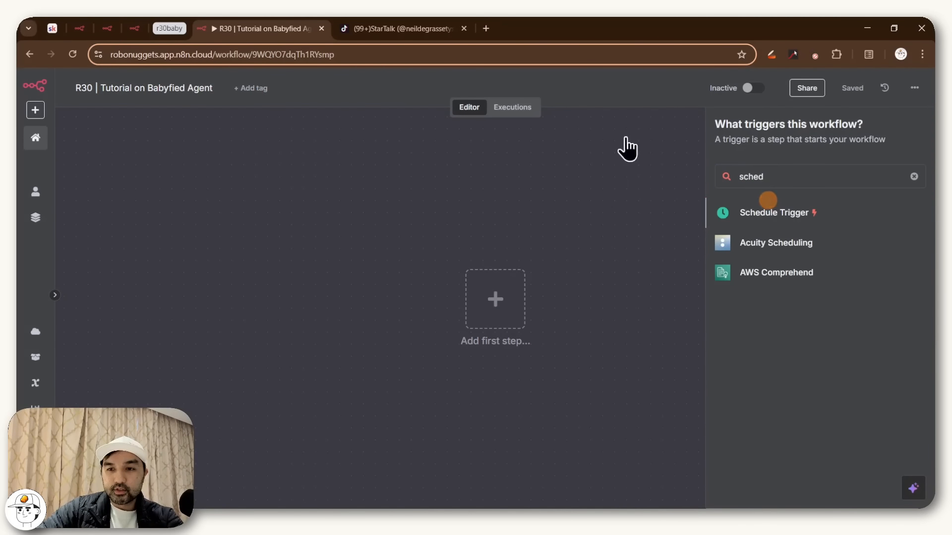
pyautogui.click(767, 210)
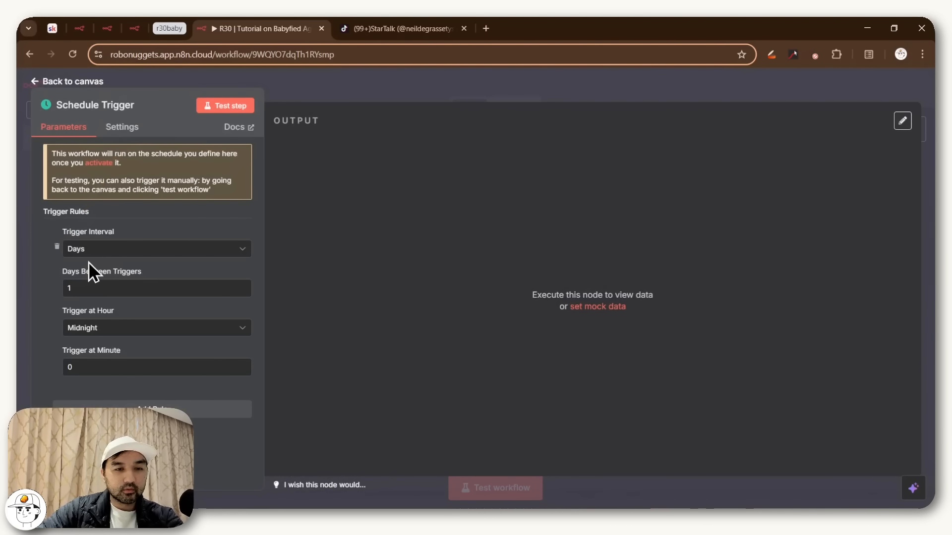
pyautogui.click(391, 89)
# Add a Google Sheets node with the Get row(s) in sheet action after the Schedule Trigger
pyautogui.click(444, 261)
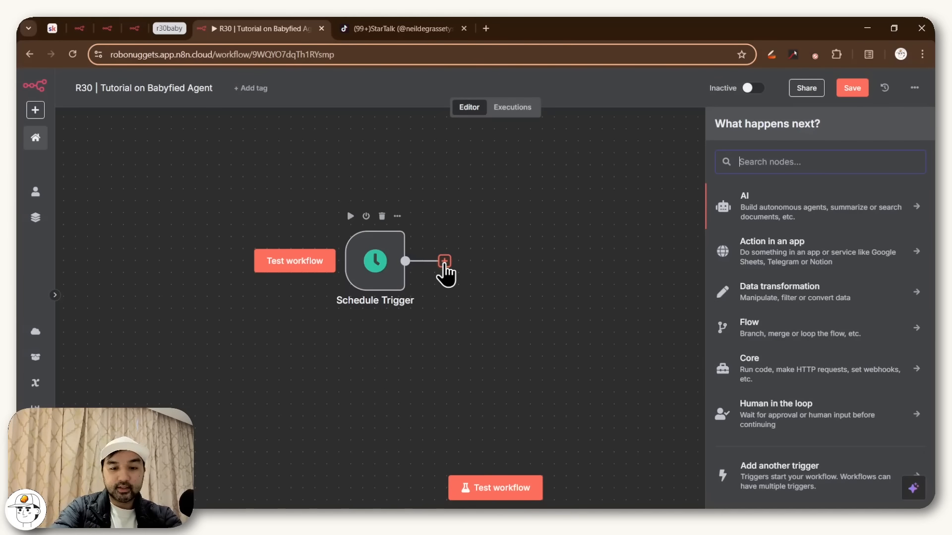
pyautogui.write('shee')
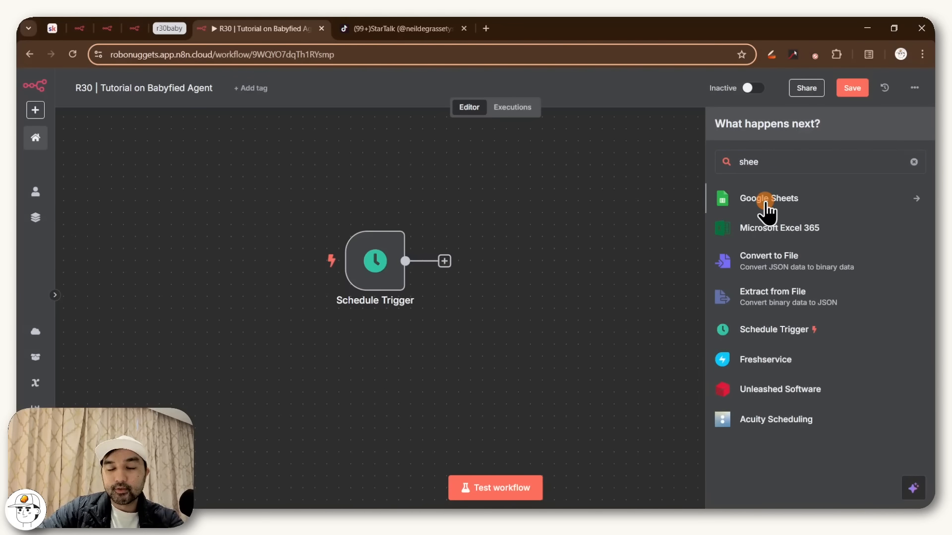
pyautogui.click(767, 200)
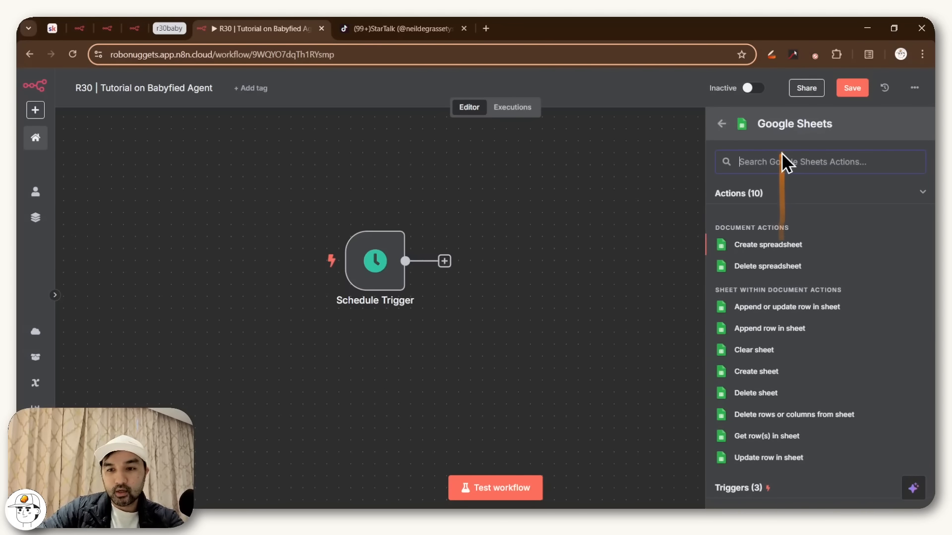
pyautogui.scroll(-1, 771, 374)
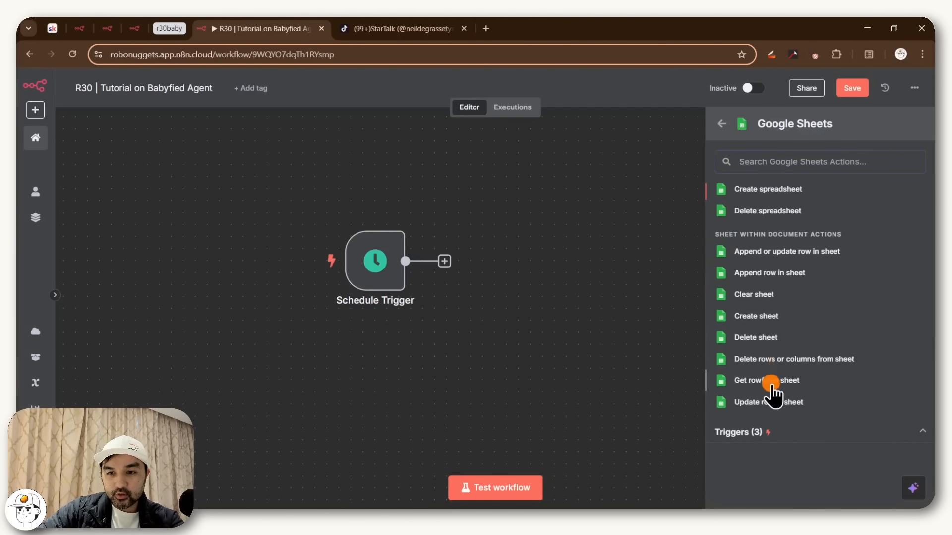
pyautogui.click(770, 382)
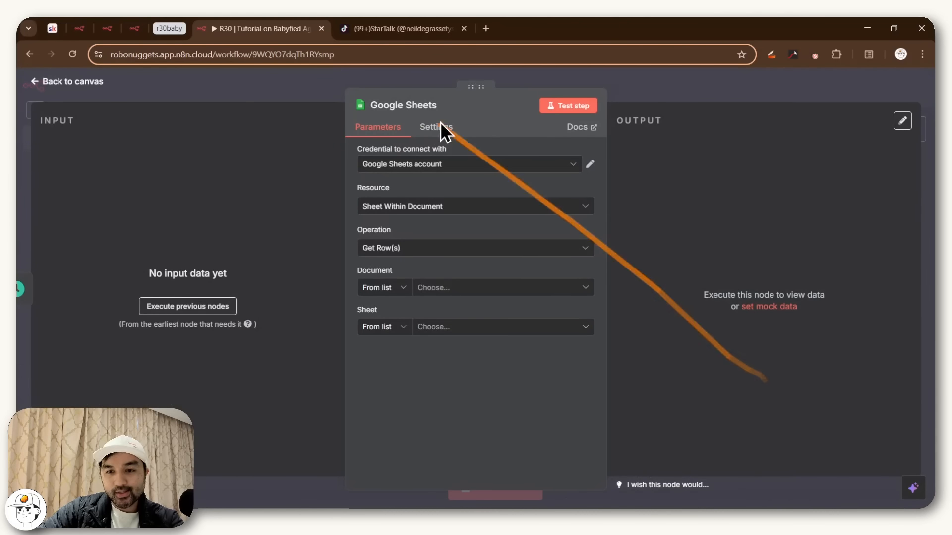
# Set the Google Sheets node to read Sheet1 of the "(Tutorial) R30 | Baby Podcasts Template" document
pyautogui.click(436, 288)
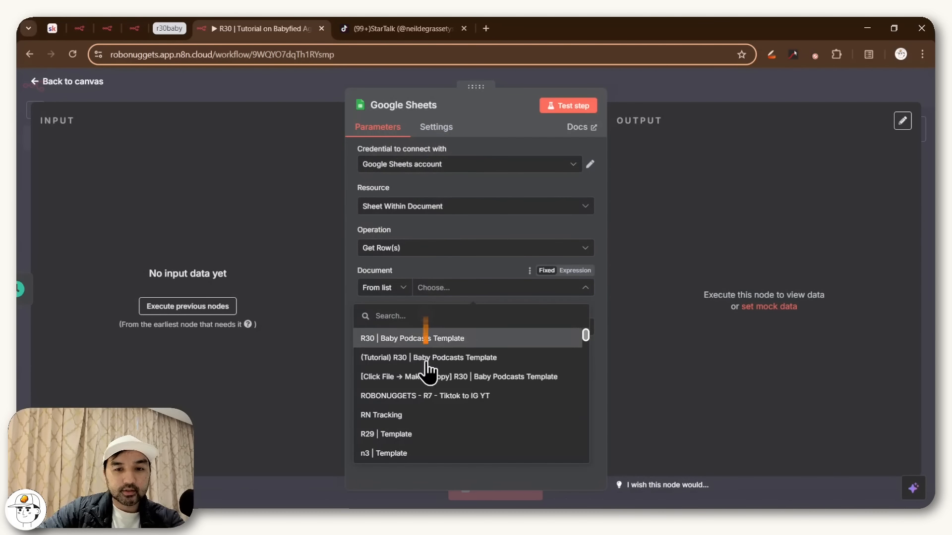
pyautogui.click(427, 357)
pyautogui.click(435, 331)
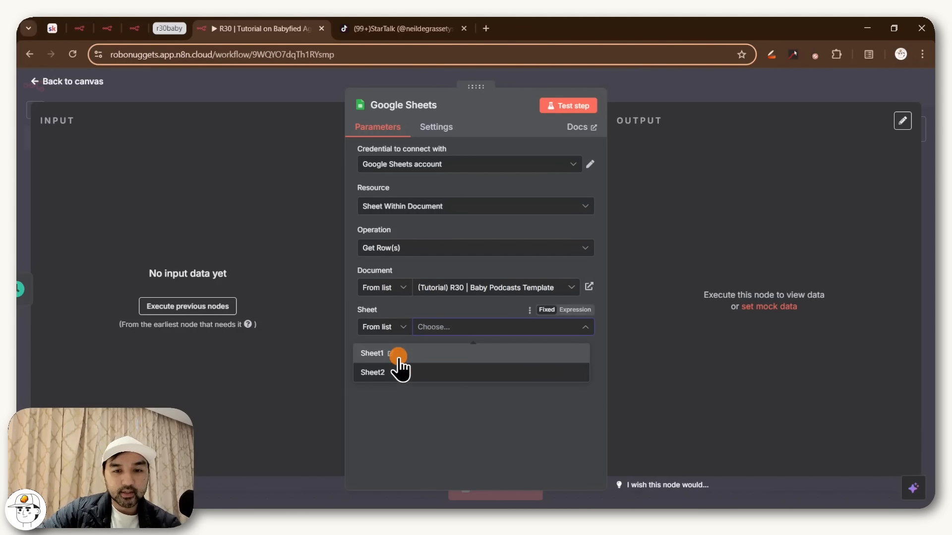
pyautogui.click(397, 354)
# Add a filter to the Google Sheets node matching the production_status column to the value "for production"
pyautogui.scroll(-1, 473, 377)
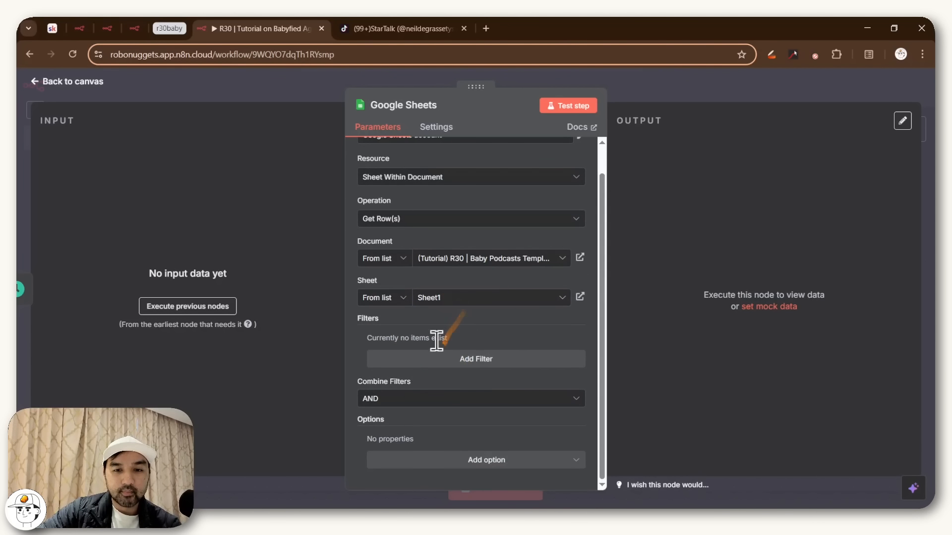
pyautogui.click(425, 364)
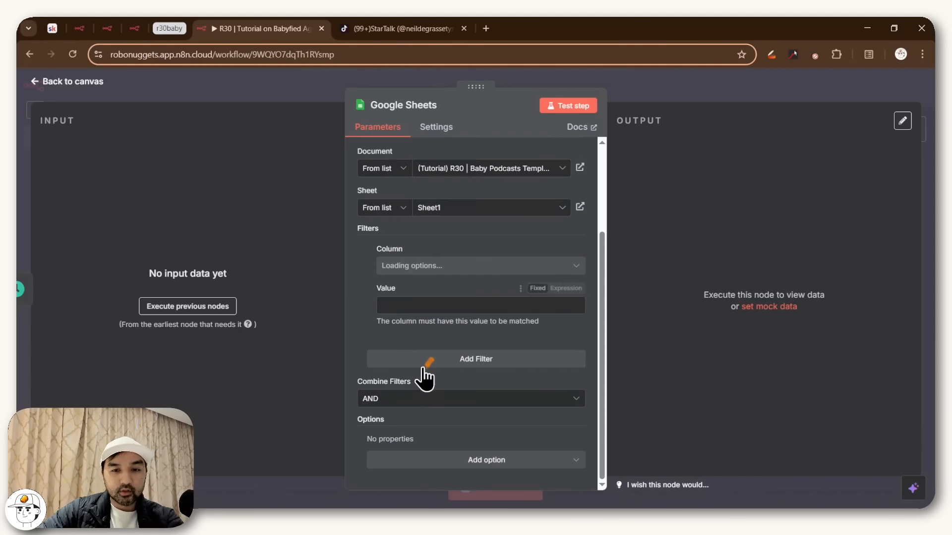
pyautogui.click(434, 268)
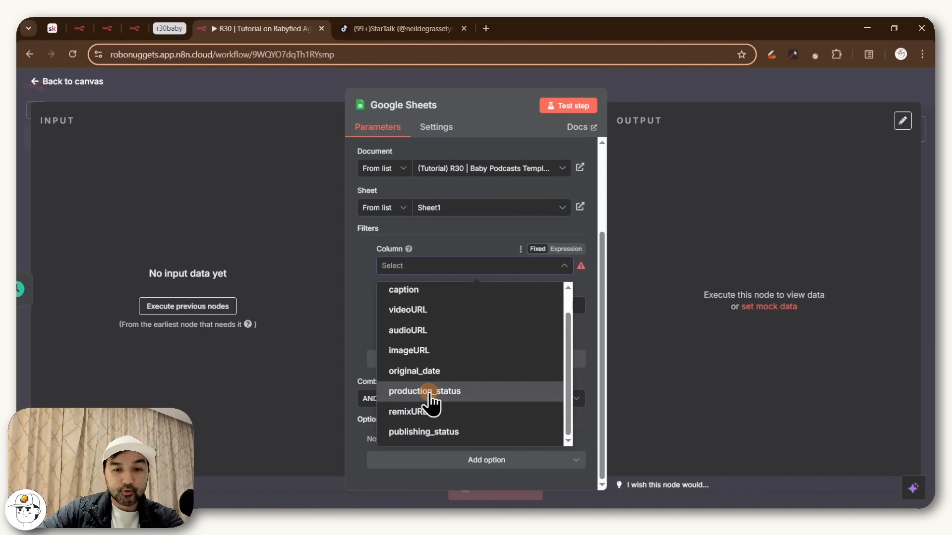
pyautogui.click(426, 392)
pyautogui.click(419, 307)
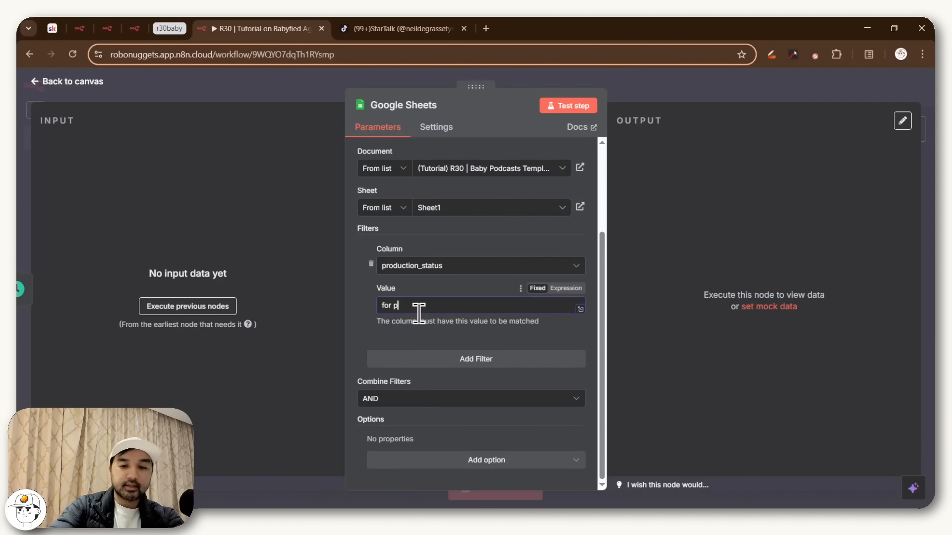
# Check the production_status column, the first data row and the status options for G2 in the tutorial spreadsheet
pyautogui.hotkey('alt', 'Tab')
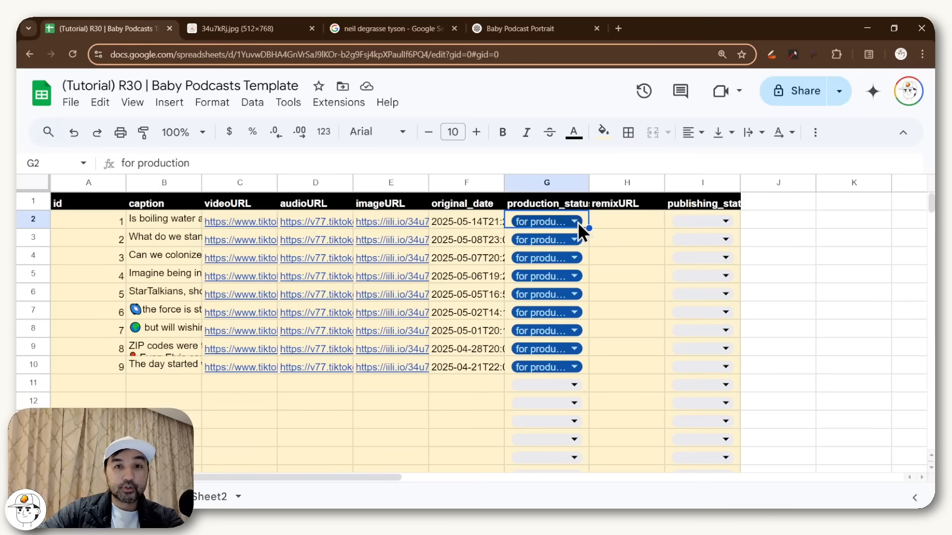
pyautogui.click(556, 182)
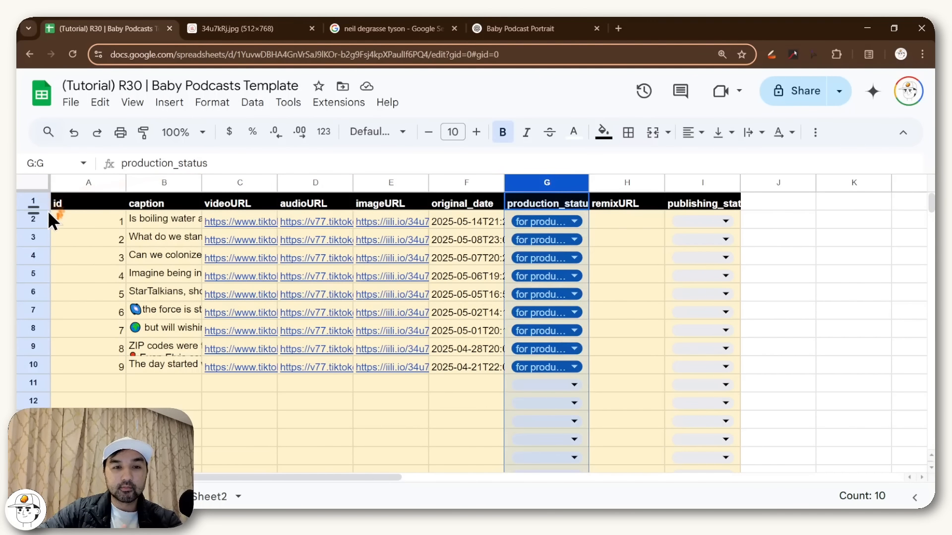
pyautogui.click(34, 219)
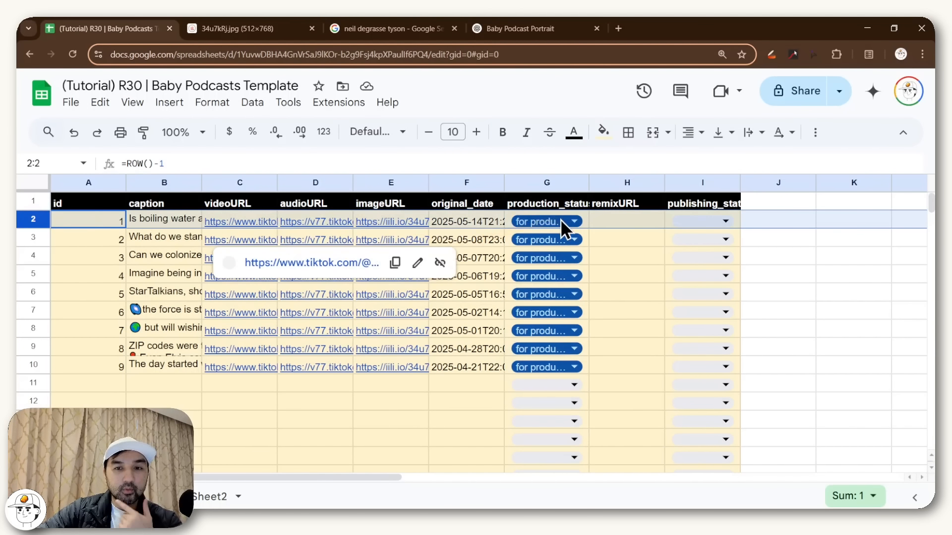
pyautogui.click(556, 220)
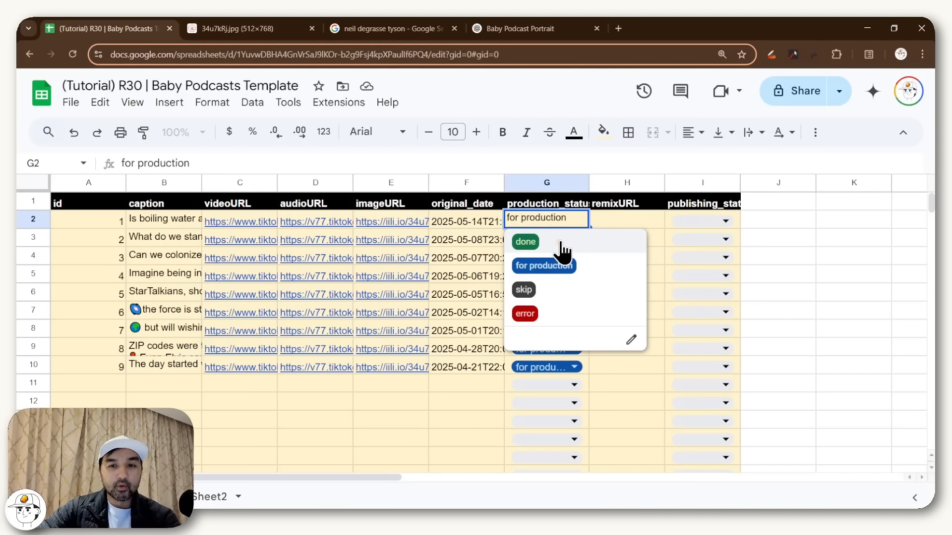
# Switch back to the n8n workflow and make the Google Sheets node return only the first matching row
pyautogui.hotkey('alt', 'Tab')
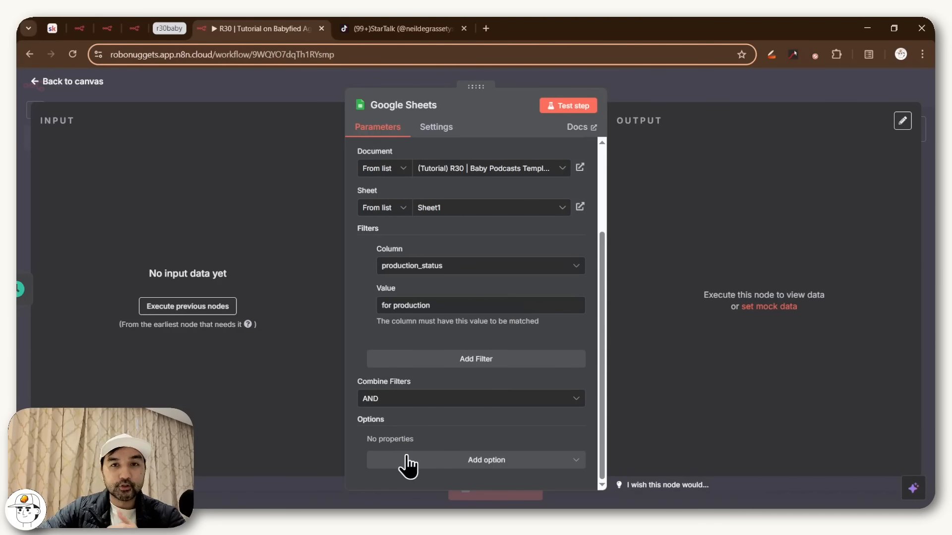
pyautogui.click(407, 463)
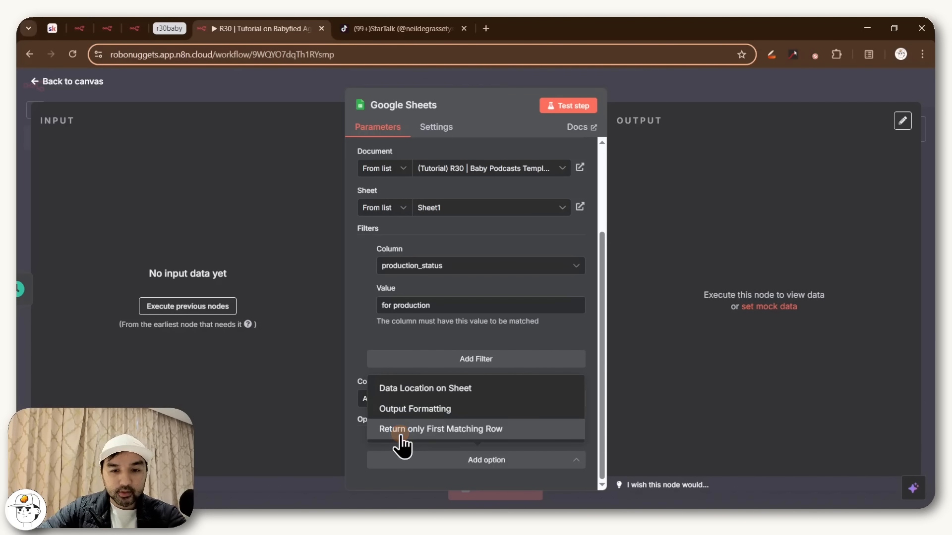
pyautogui.click(401, 435)
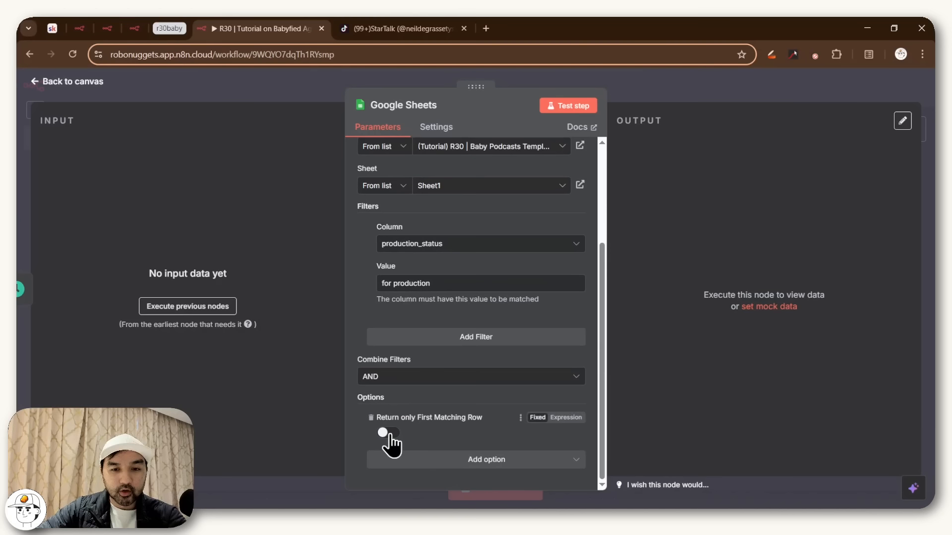
pyautogui.click(389, 433)
# Rename the Google Sheets node as Get Original Video
pyautogui.click(426, 106)
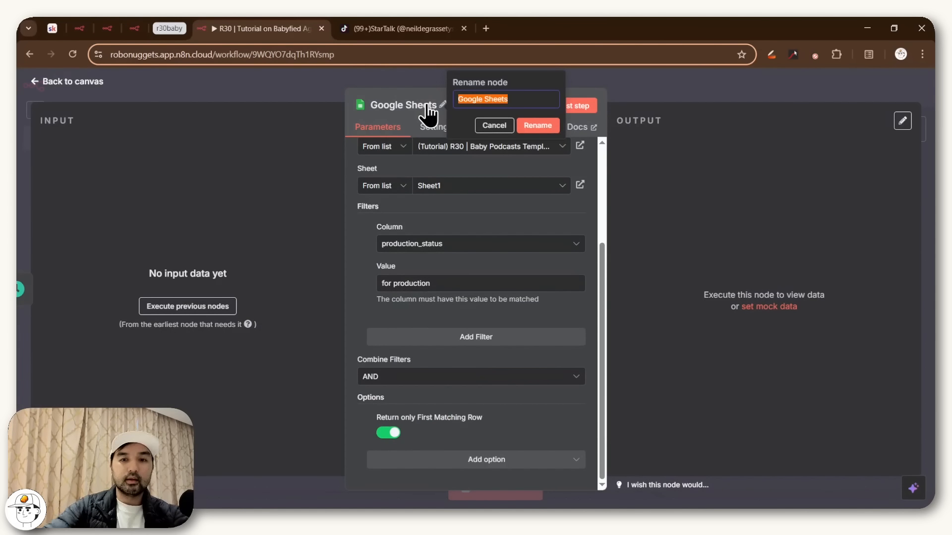
pyautogui.write('Get Original Video')
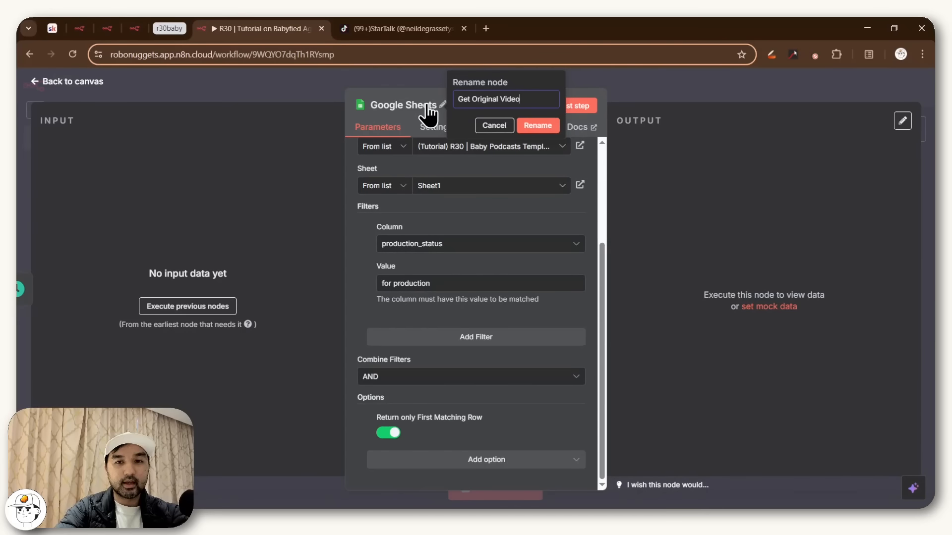
pyautogui.click(537, 124)
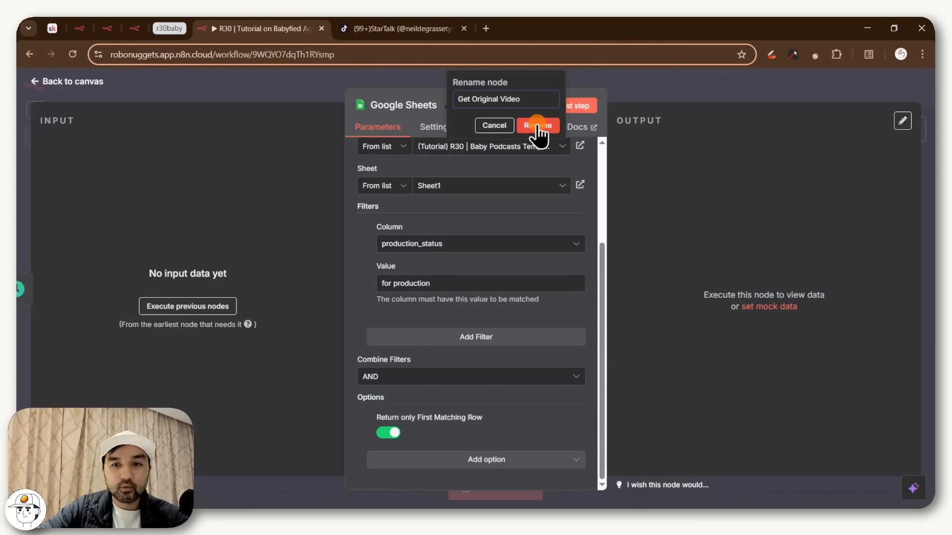
# Test the Get Original Video node and check the id and videoURL in its output
pyautogui.click(556, 107)
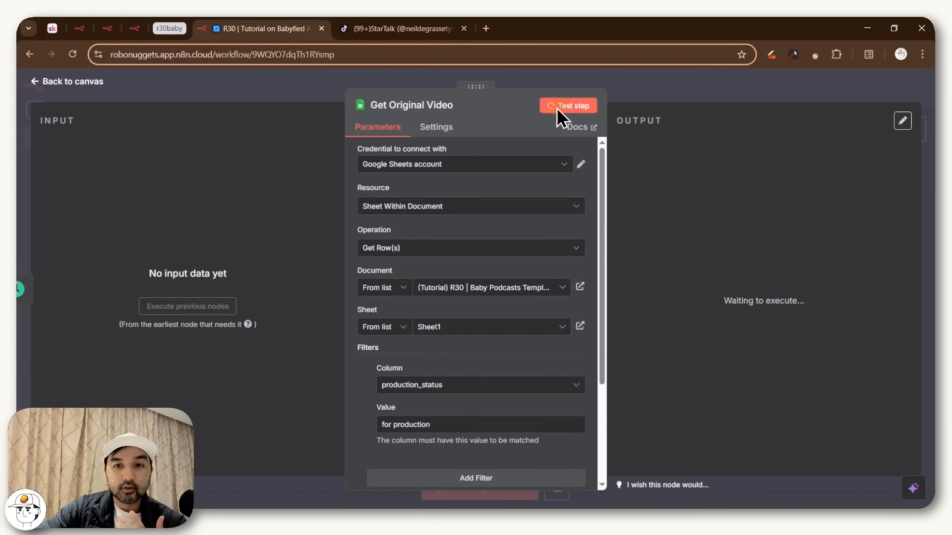
pyautogui.hotkey('ctrl', '+')
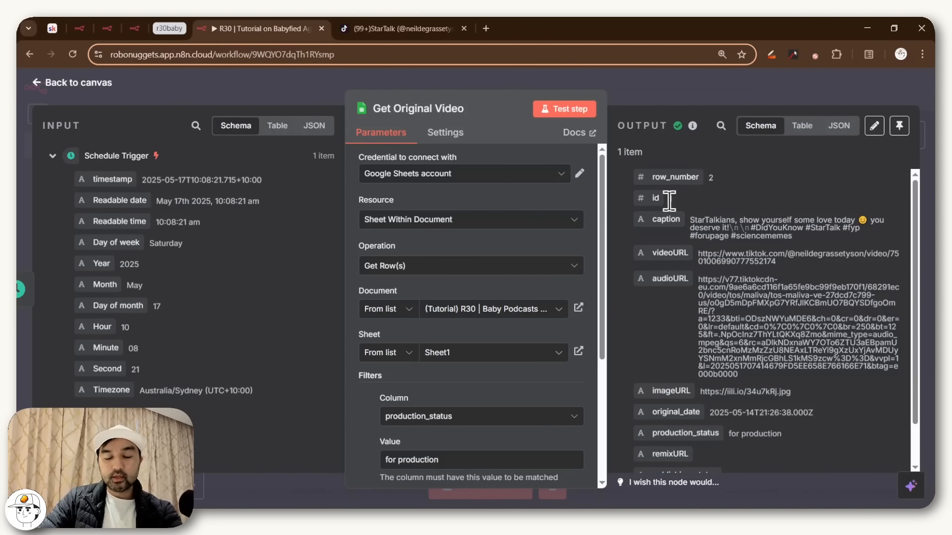
pyautogui.click(669, 198)
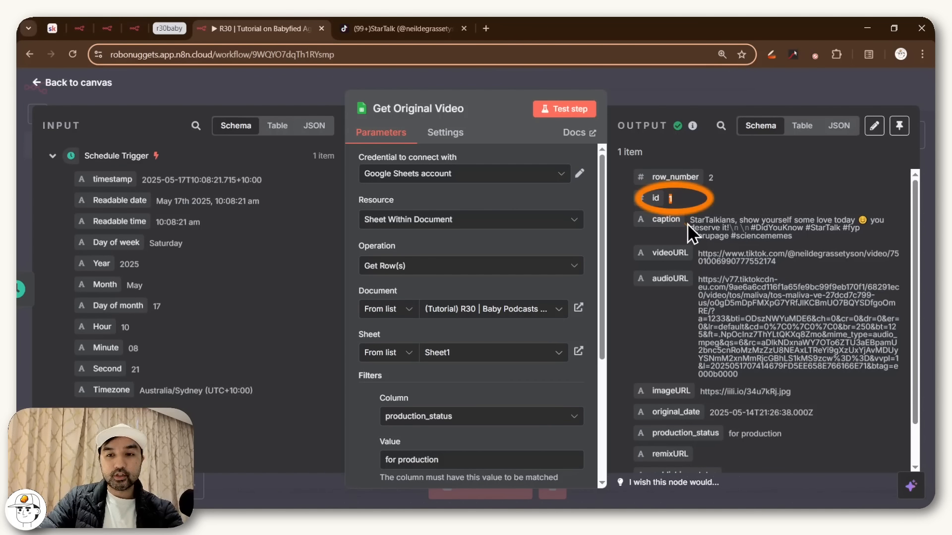
pyautogui.moveTo(698, 253); pyautogui.dragTo(775, 263)
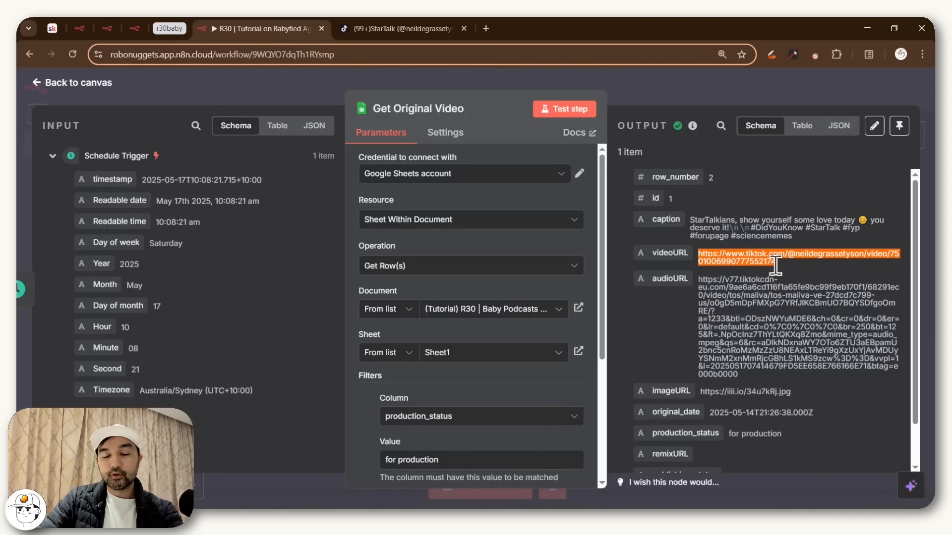
# View the original video on TikTok, and return to the tutorial workflow's canvas
pyautogui.click(397, 29)
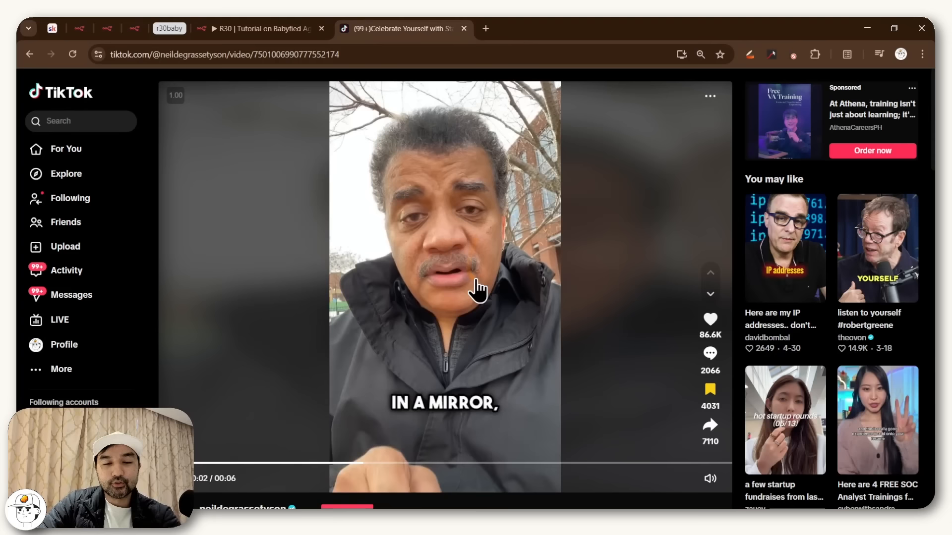
pyautogui.click(276, 26)
pyautogui.press('Escape')
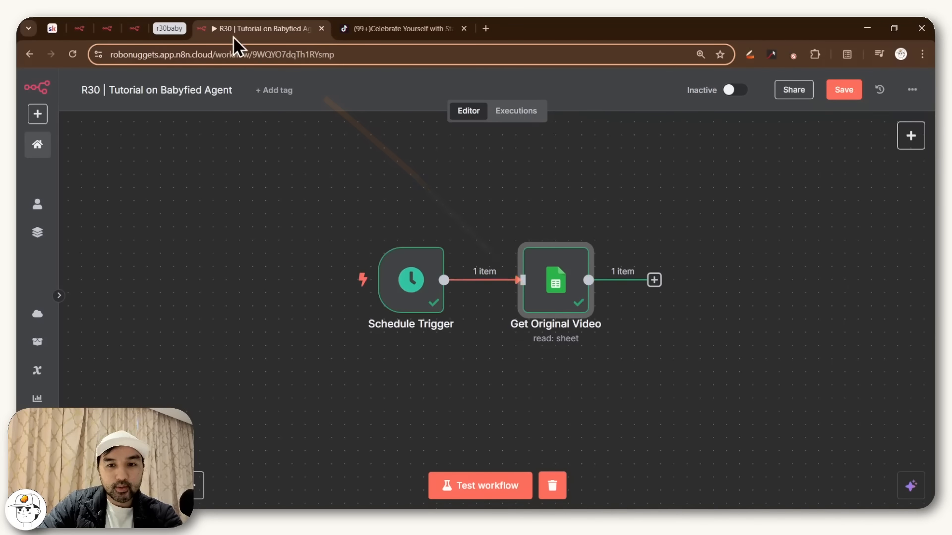
# Add a sticky note reading "INPUT: Original Video" beside the Get Original Video node, following the Part 2 - Babyfied Videos Agent layout
pyautogui.click(139, 28)
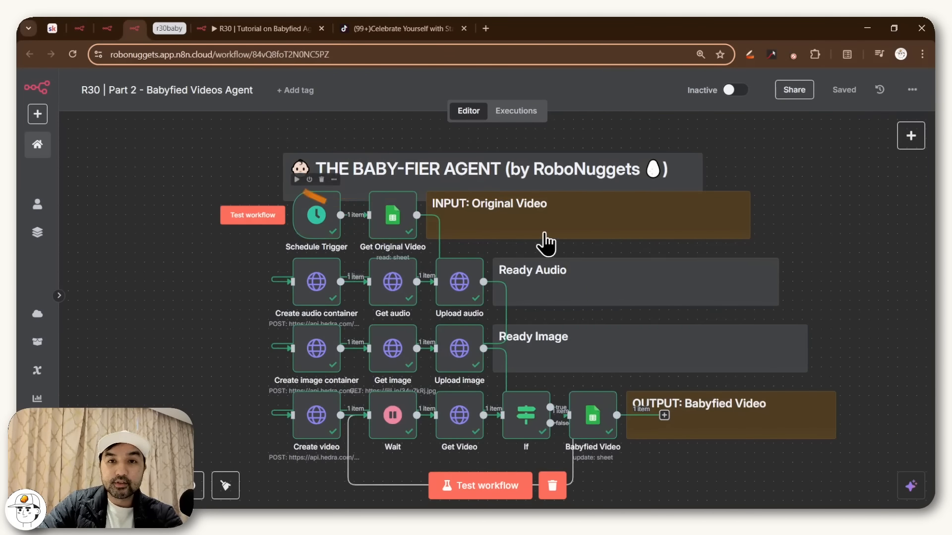
pyautogui.hotkey('ctrl', 'Tab')
pyautogui.rightClick(667, 220)
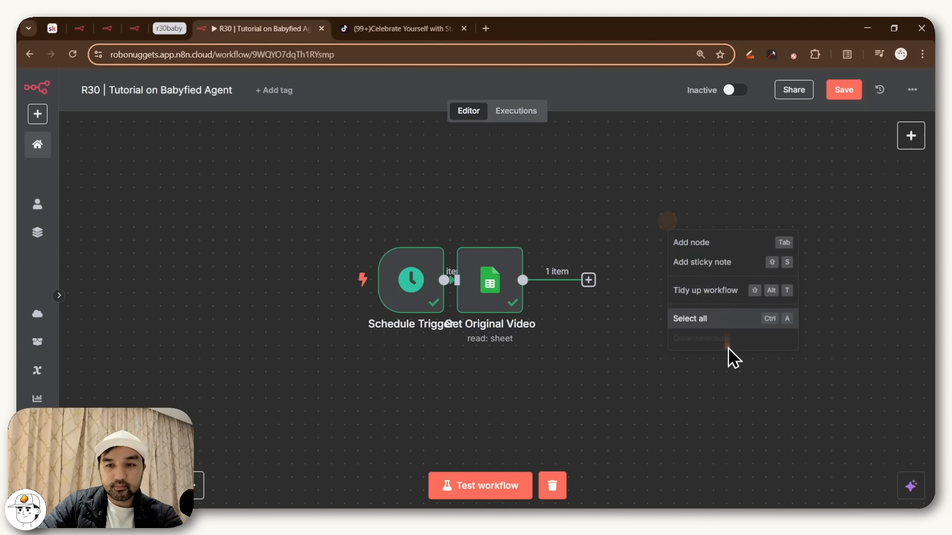
pyautogui.click(712, 260)
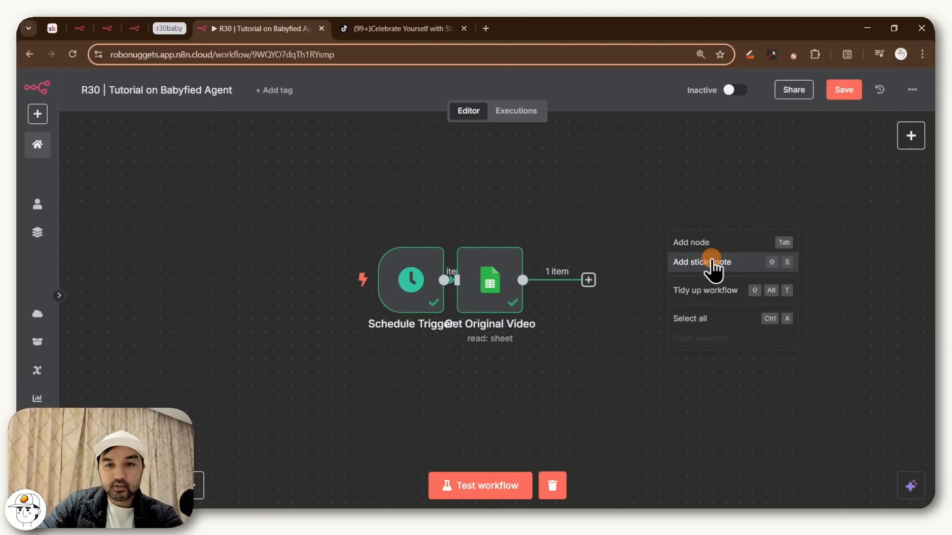
pyautogui.moveTo(718, 340); pyautogui.dragTo(597, 323)
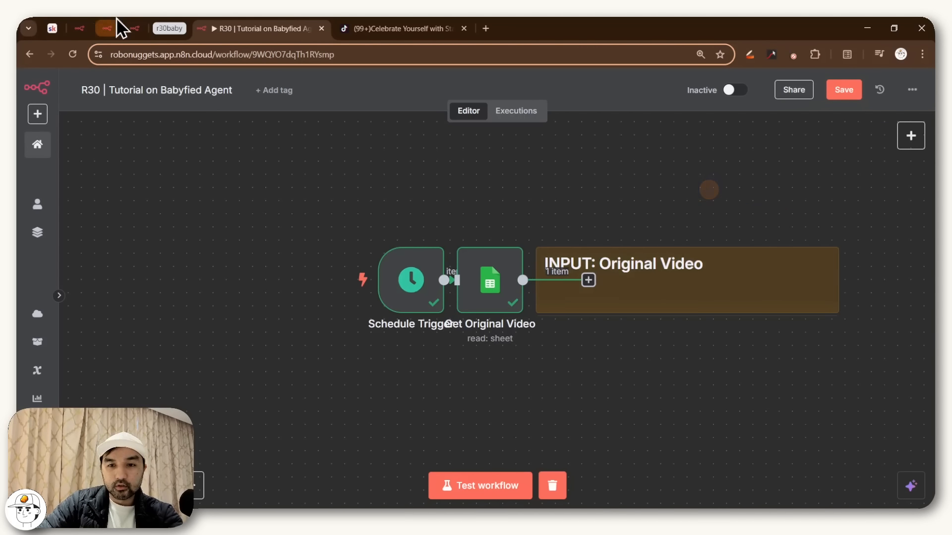
# Check the audio nodes in the Part 2 workflow and add an HTTP Request node after Get Original Video in the tutorial workflow
pyautogui.click(131, 28)
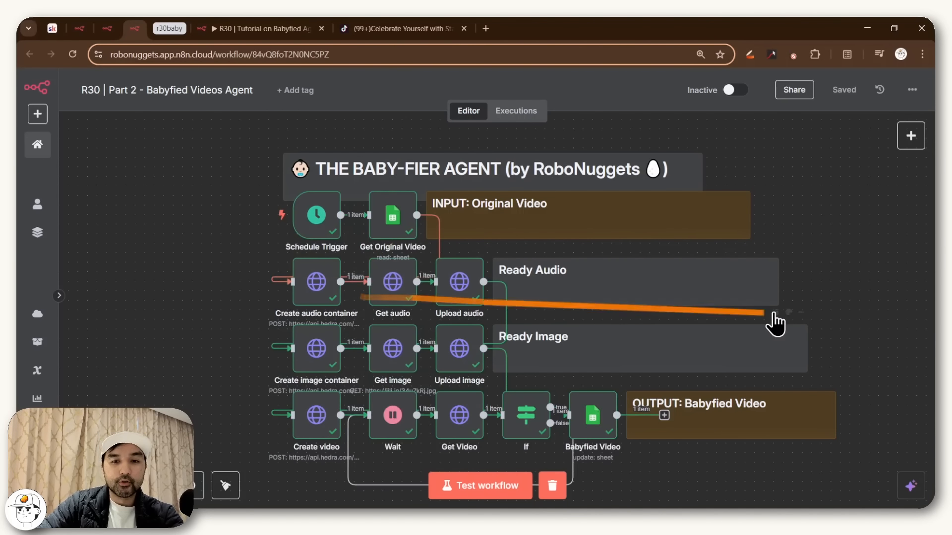
pyautogui.click(261, 32)
pyautogui.moveTo(416, 264); pyautogui.dragTo(258, 380)
pyautogui.click(748, 179)
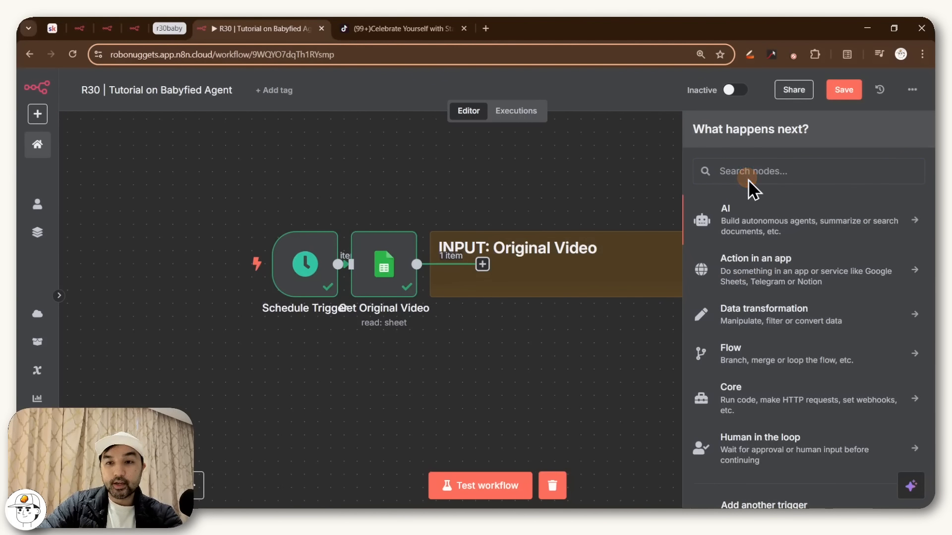
pyautogui.write('http')
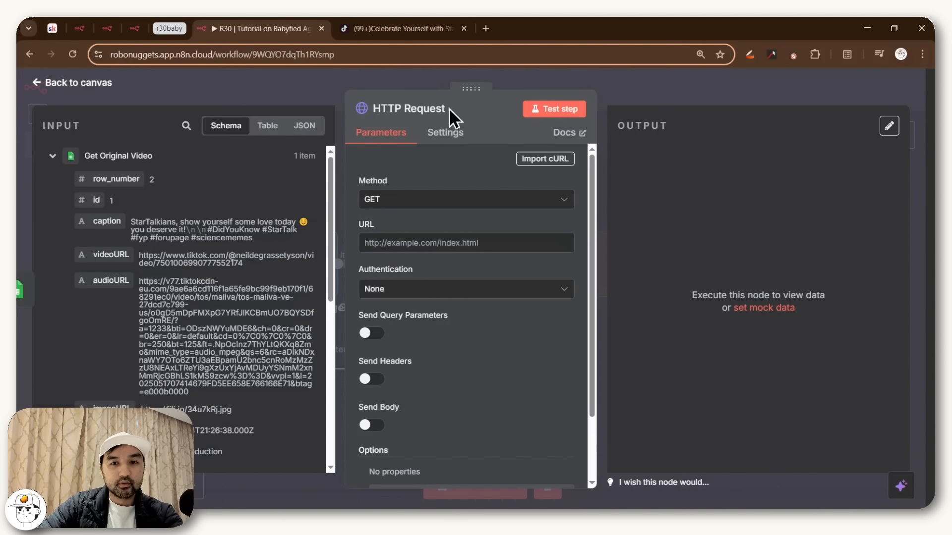
# Rename the HTTP Request node as Create Audio Container
pyautogui.click(449, 111)
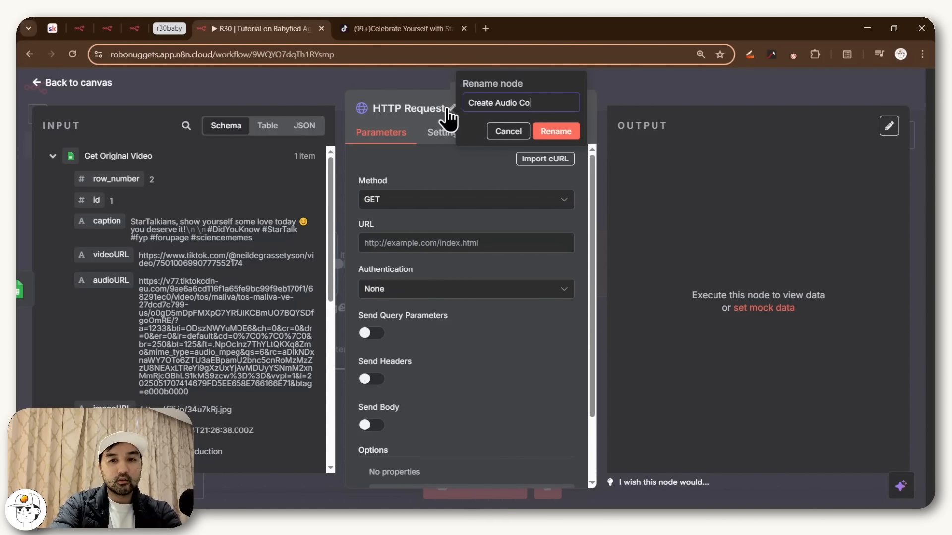
pyautogui.write('Create Audio Container')
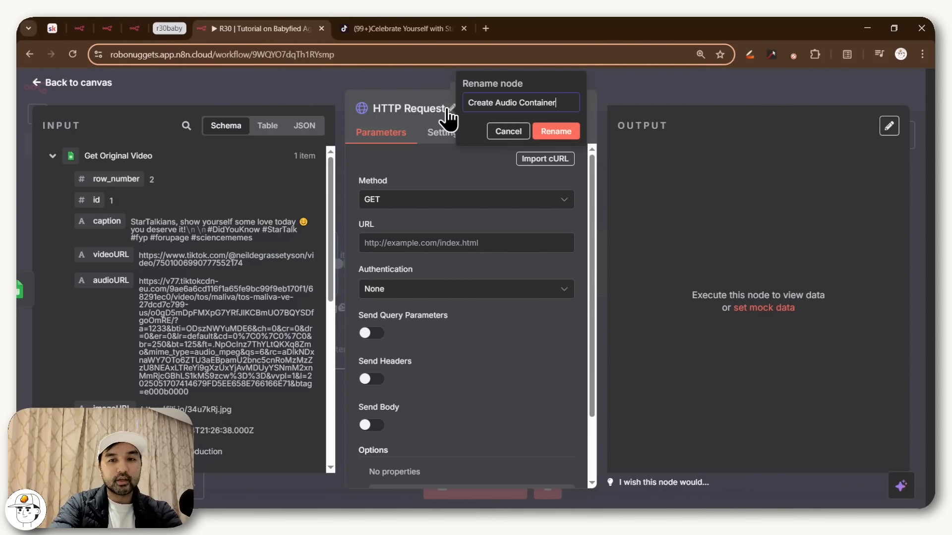
pyautogui.click(543, 138)
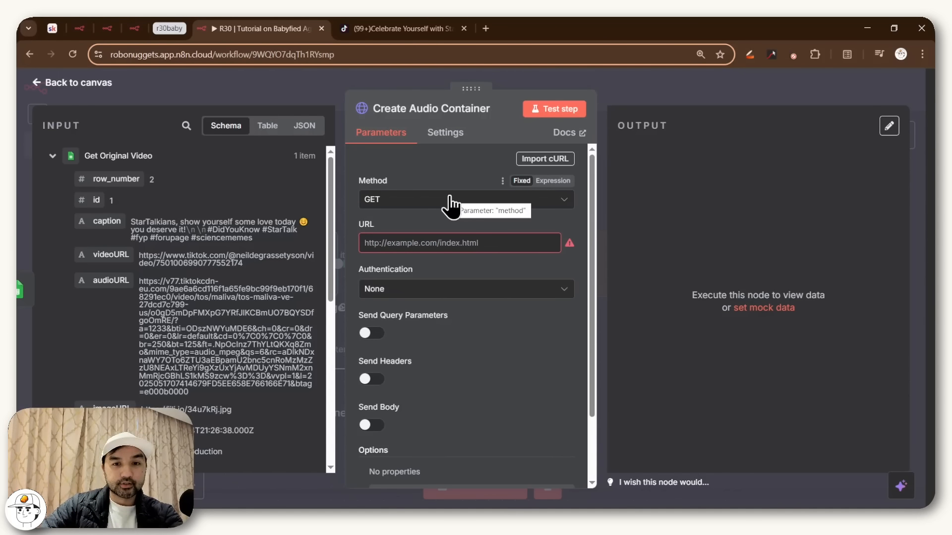
pyautogui.click(390, 199)
pyautogui.click(398, 347)
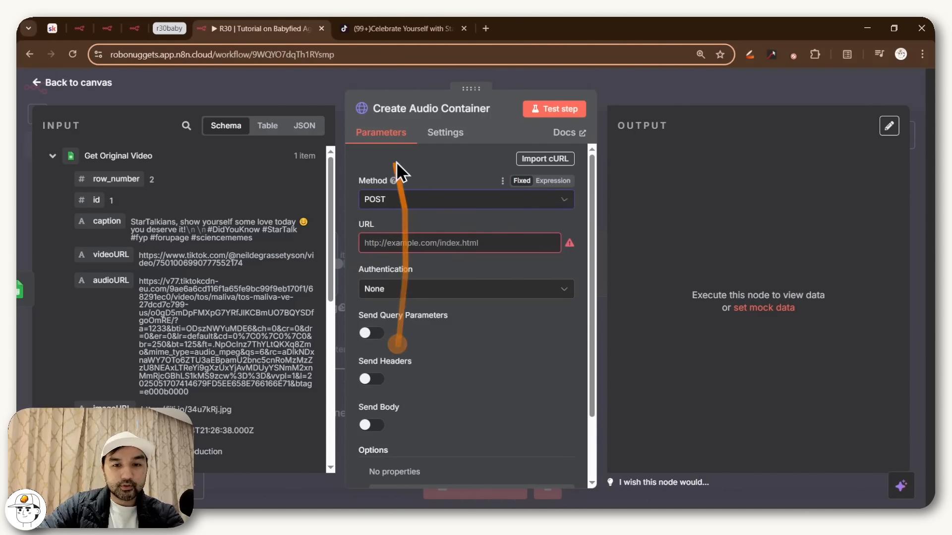
pyautogui.hotkey('ctrl', '1')
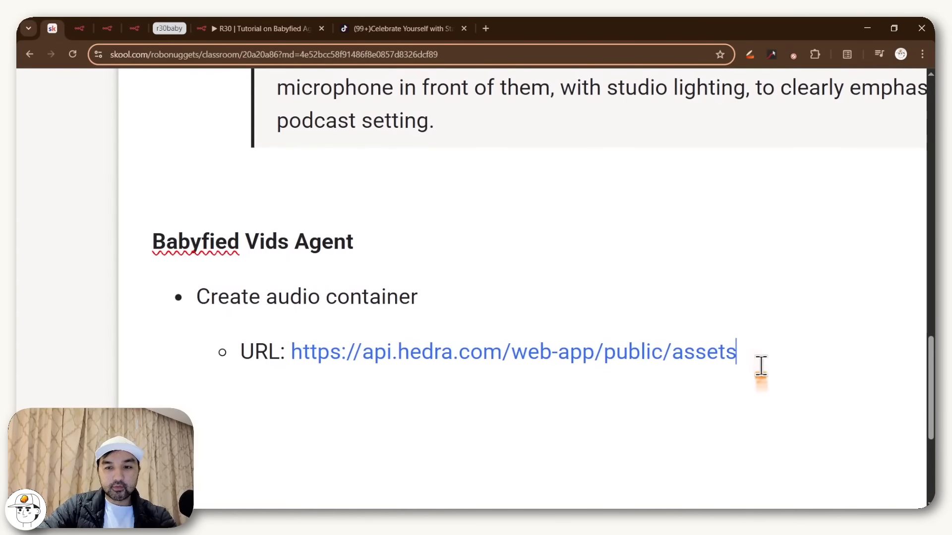
pyautogui.moveTo(749, 357); pyautogui.dragTo(294, 357)
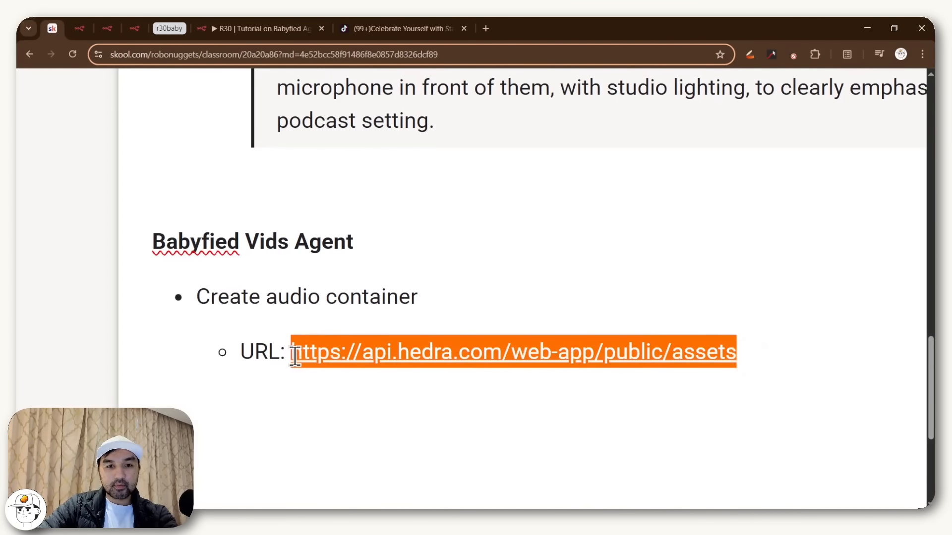
pyautogui.hotkey('ctrl', 'c')
pyautogui.click(235, 26)
pyautogui.click(446, 237)
pyautogui.hotkey('ctrl', 'v')
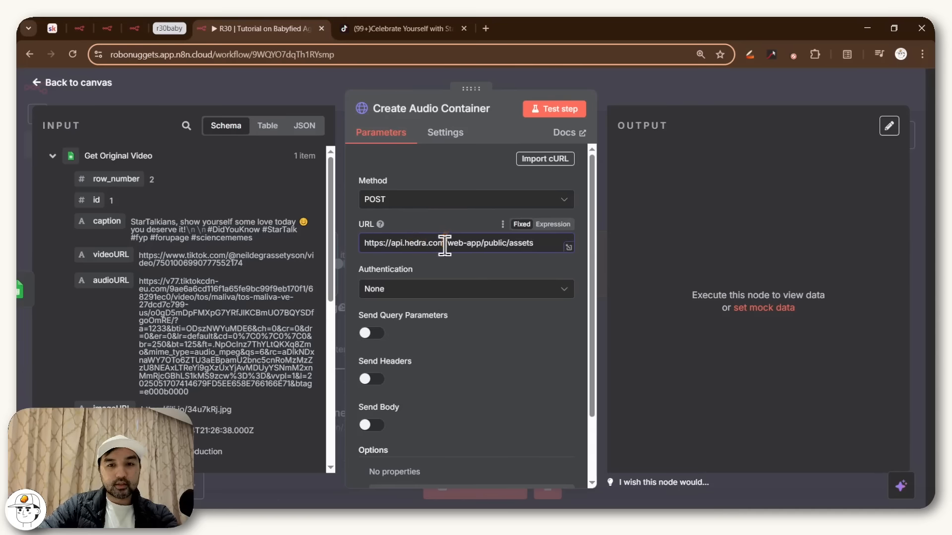
pyautogui.scroll(5, 447, 240)
pyautogui.doubleClick(325, 261)
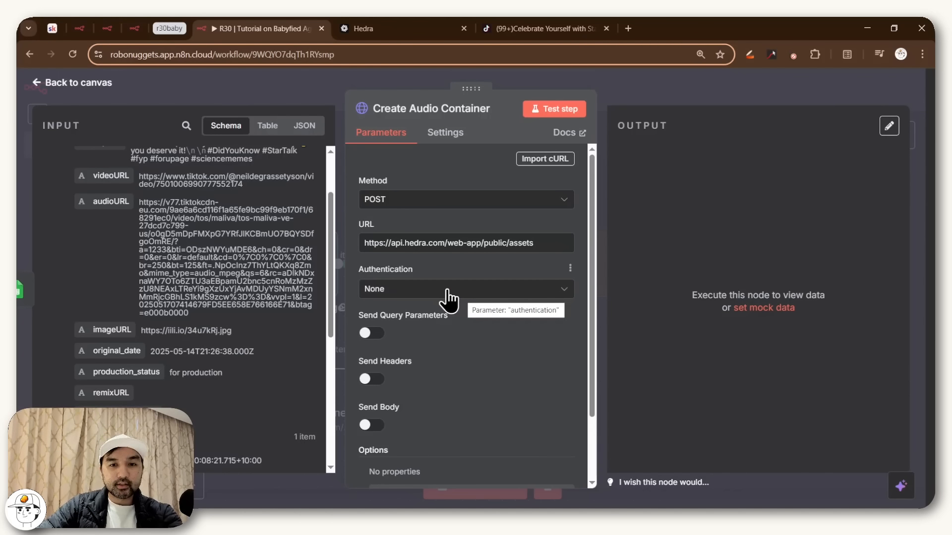
# Set the Create Audio Container node's authentication to Generic Credential Type with Header Auth
pyautogui.scroll(-2, 456, 273)
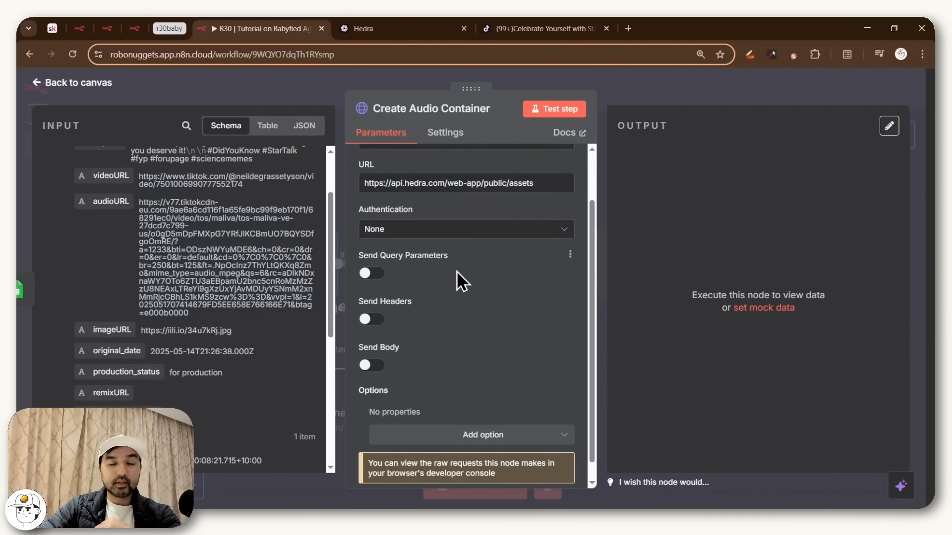
pyautogui.click(457, 234)
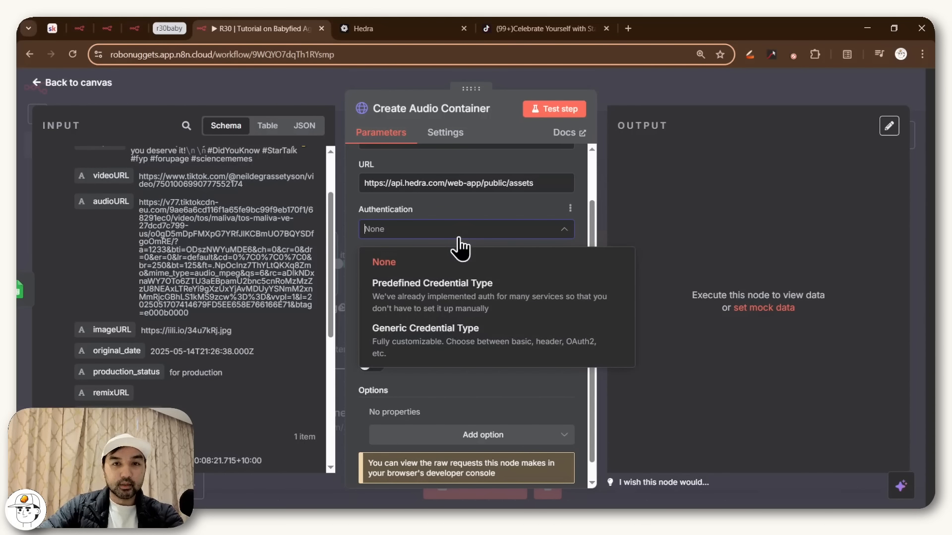
pyautogui.click(447, 347)
pyautogui.click(397, 272)
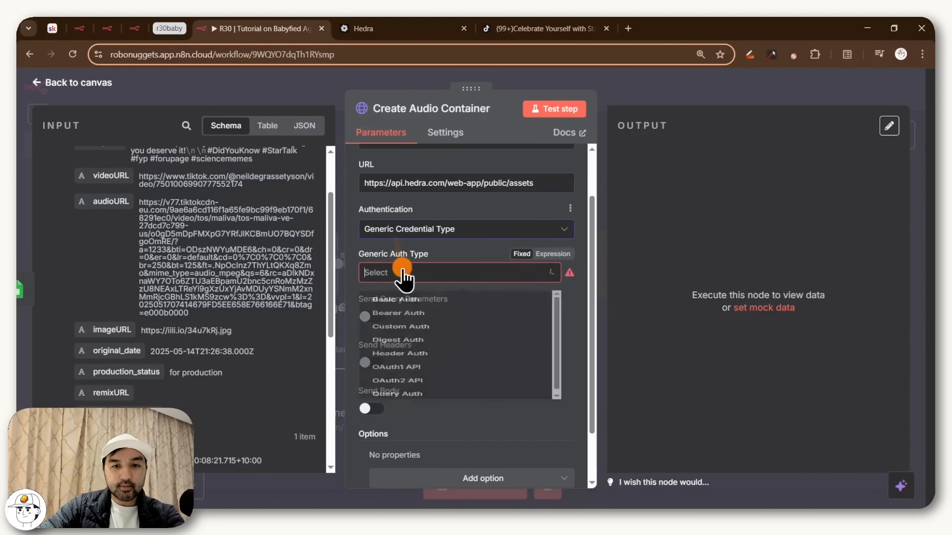
pyautogui.click(404, 395)
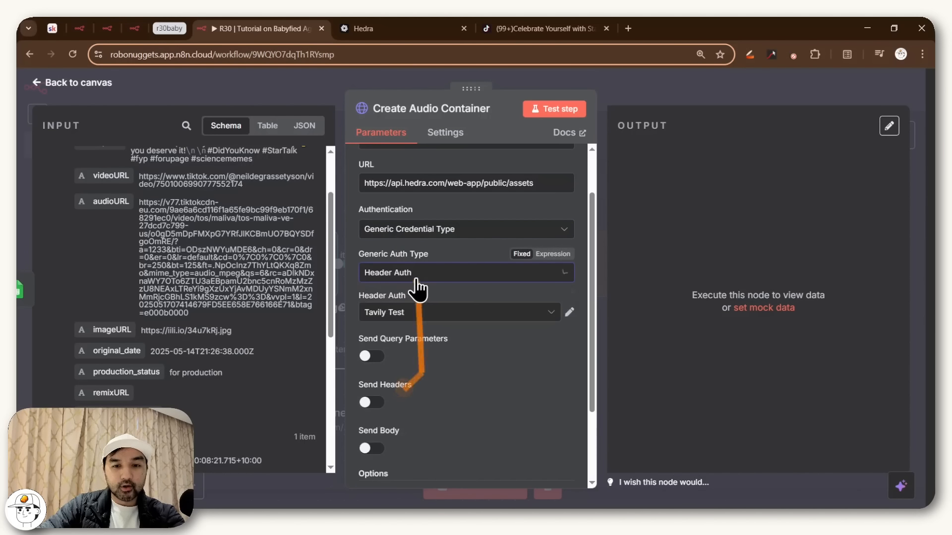
# Create a new Header Auth credential for the Create Audio Container node and name it Hedra Credential 2
pyautogui.click(416, 312)
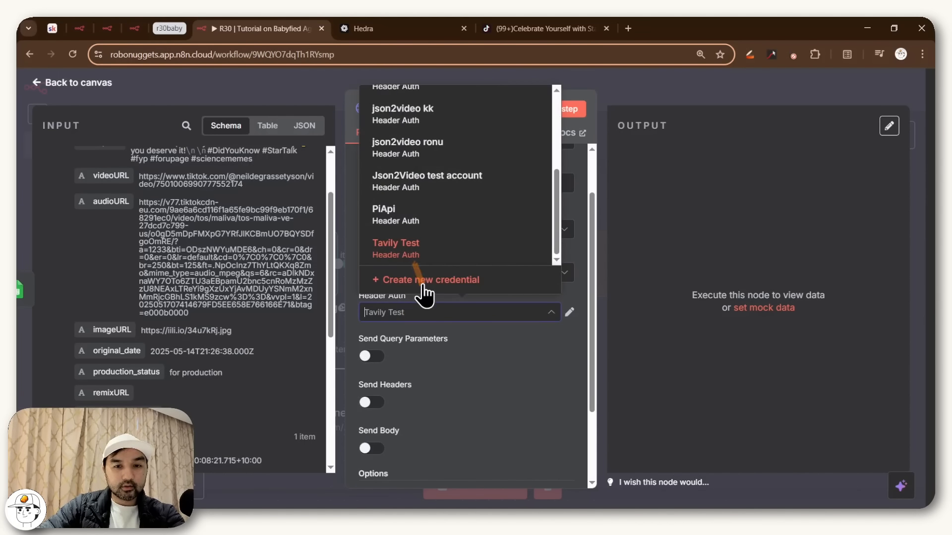
pyautogui.click(422, 280)
pyautogui.click(304, 121)
pyautogui.write('H')
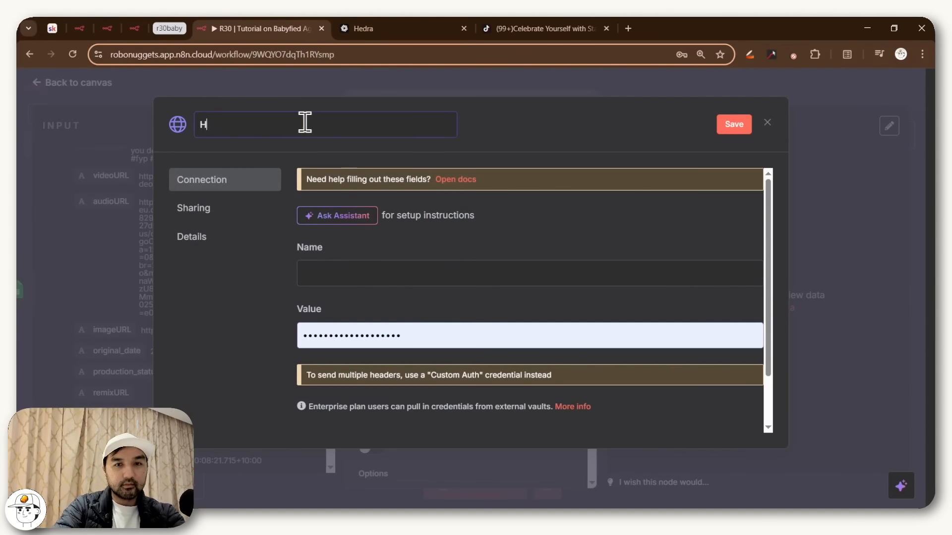
pyautogui.write('edra Credential')
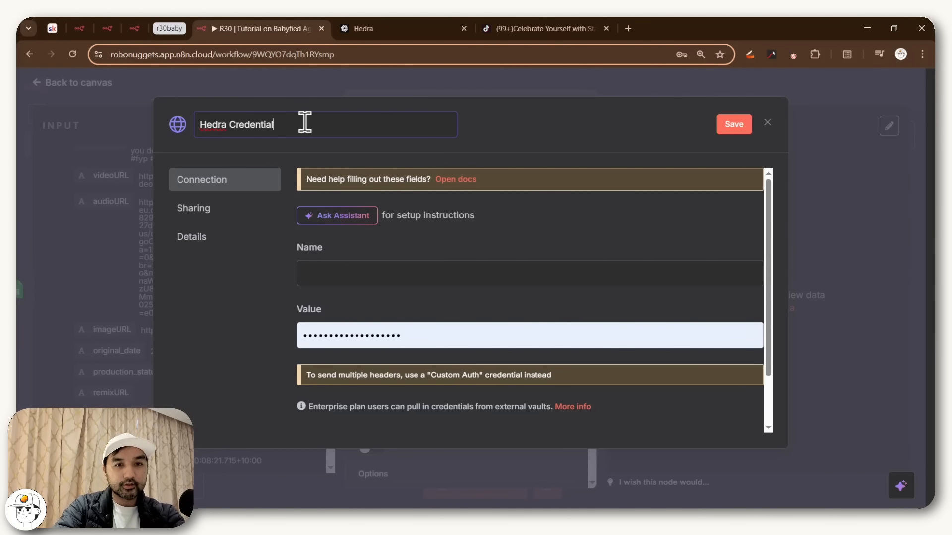
pyautogui.write(' 2')
# Set the new credential's header name to X-Api-Key and clear its prefilled value
pyautogui.click(427, 260)
pyautogui.write('x-')
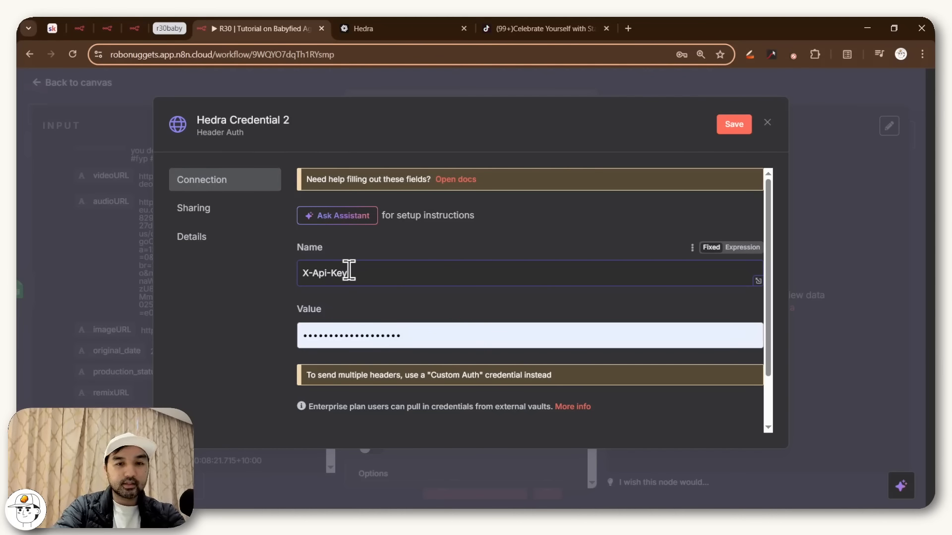
pyautogui.scroll(5, 347, 275)
pyautogui.moveTo(374, 252)
pyautogui.mouseDown()
pyautogui.moveTo(269, 331)
pyautogui.moveTo(348, 296)
pyautogui.moveTo(346, 276)
pyautogui.mouseUp()
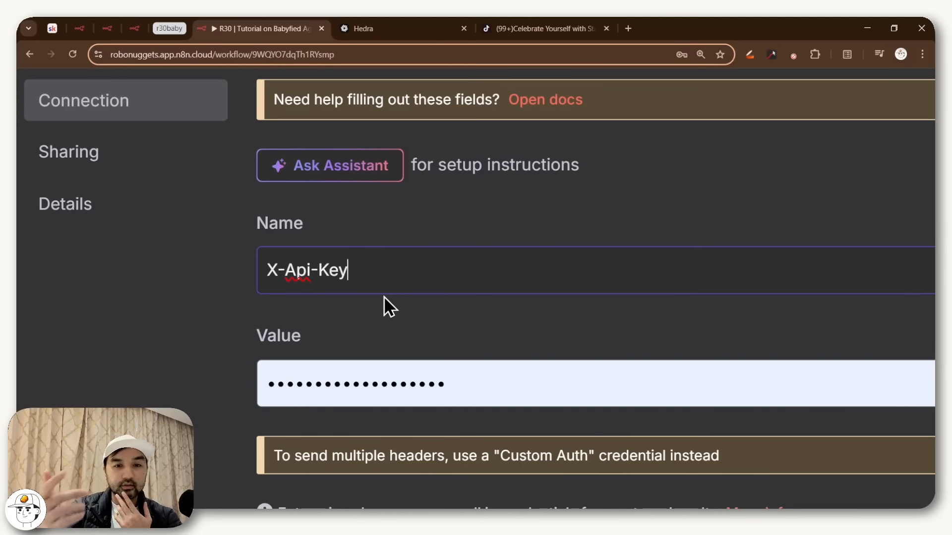
pyautogui.moveTo(383, 297); pyautogui.dragTo(280, 249)
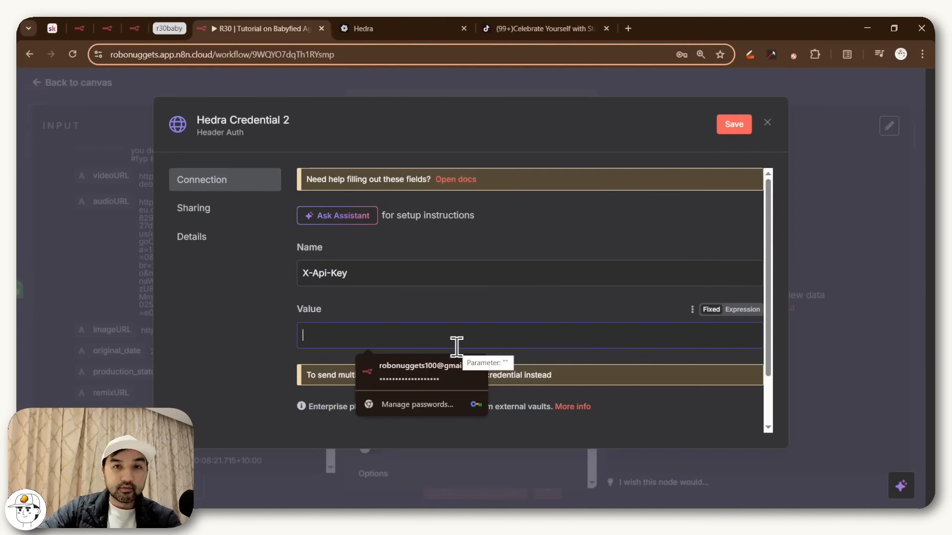
# Copy the API key from the Hedra API profile page and paste it as the credential's value
pyautogui.click(388, 31)
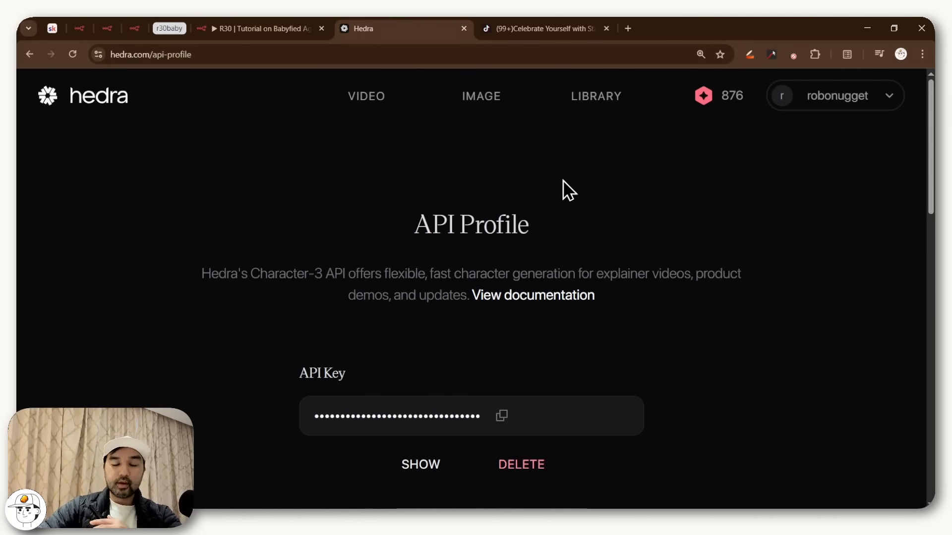
pyautogui.scroll(-2, 563, 184)
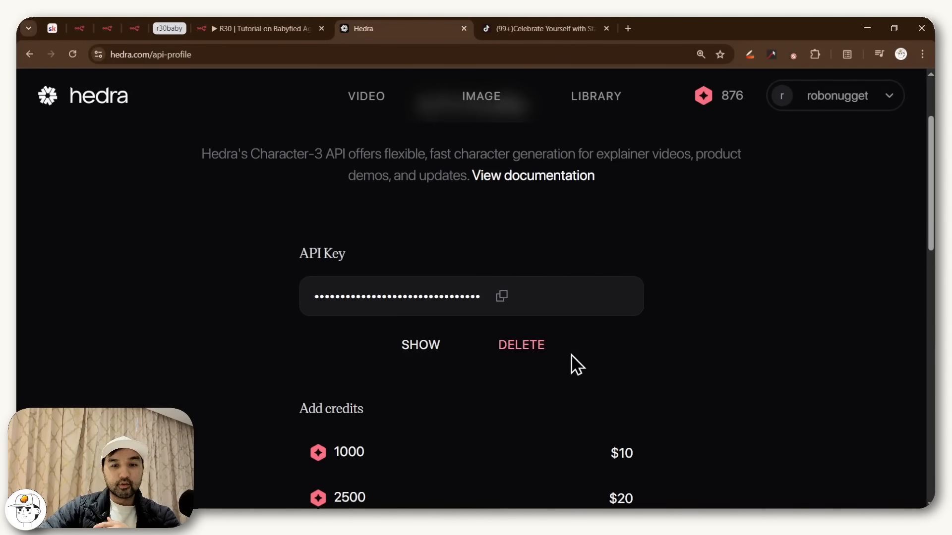
pyautogui.click(502, 296)
pyautogui.click(249, 25)
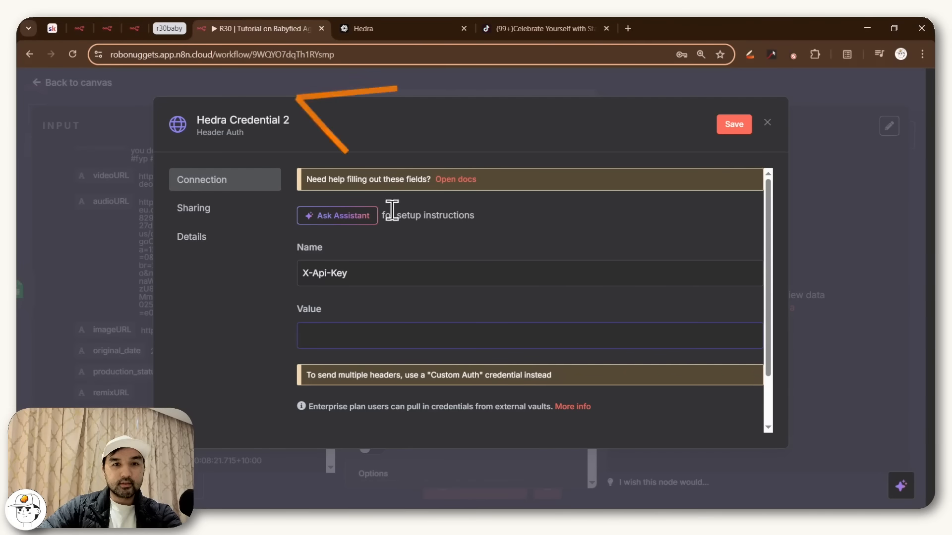
pyautogui.hotkey('ctrl', 'v')
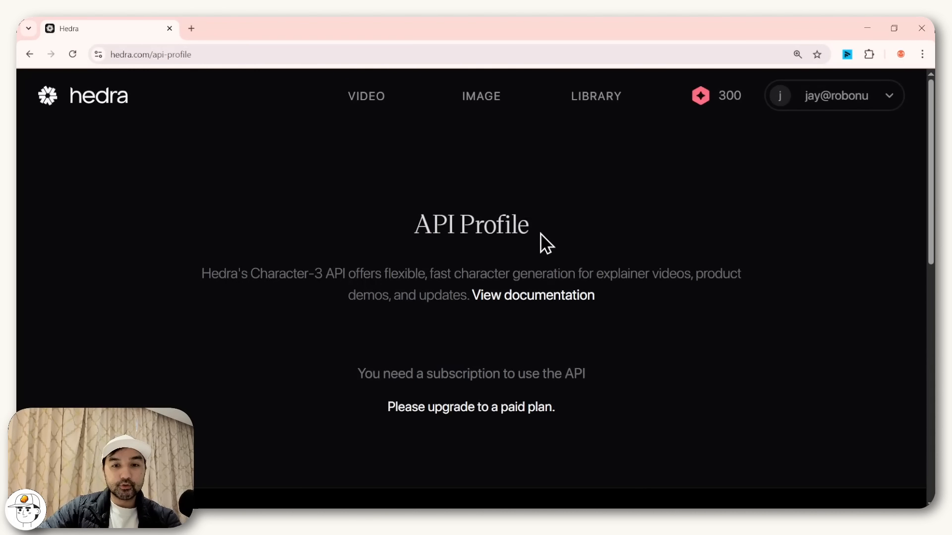
# Look through Hedra's subscription plans for the one needed for API access
pyautogui.click(491, 425)
pyautogui.scroll(-3, 496, 188)
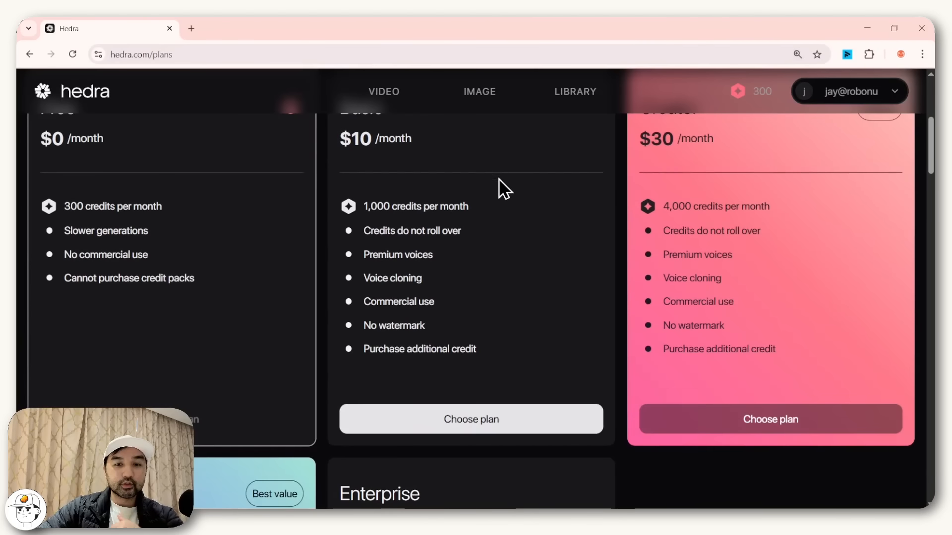
pyautogui.scroll(2, 499, 188)
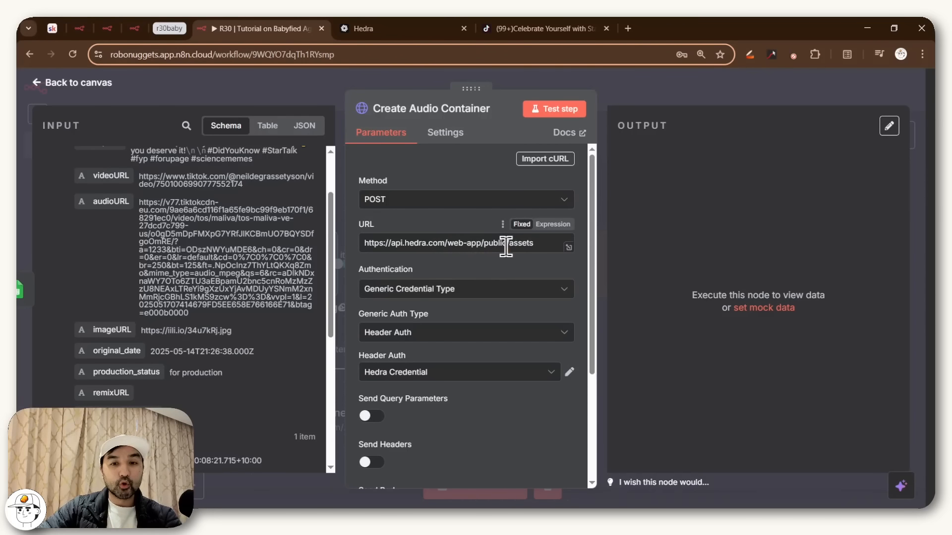
# Enable sending a JSON body in the Create Audio Container node and specify it using JSON
pyautogui.scroll(-3, 516, 256)
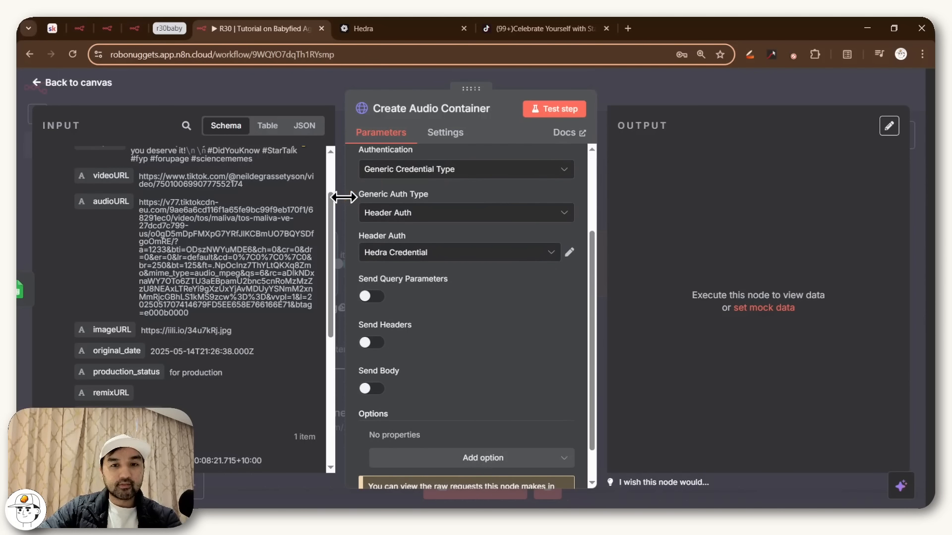
pyautogui.scroll(-1, 421, 337)
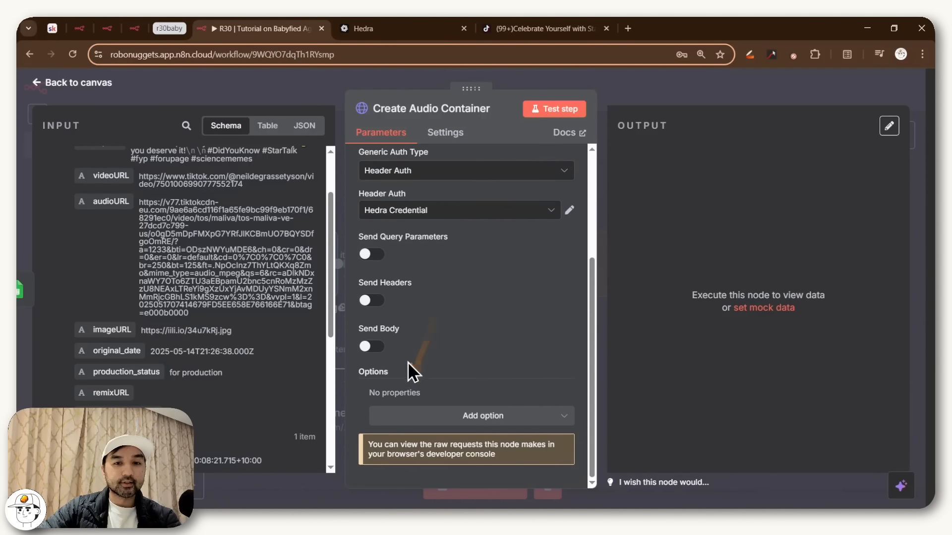
pyautogui.click(375, 351)
pyautogui.scroll(-4, 418, 316)
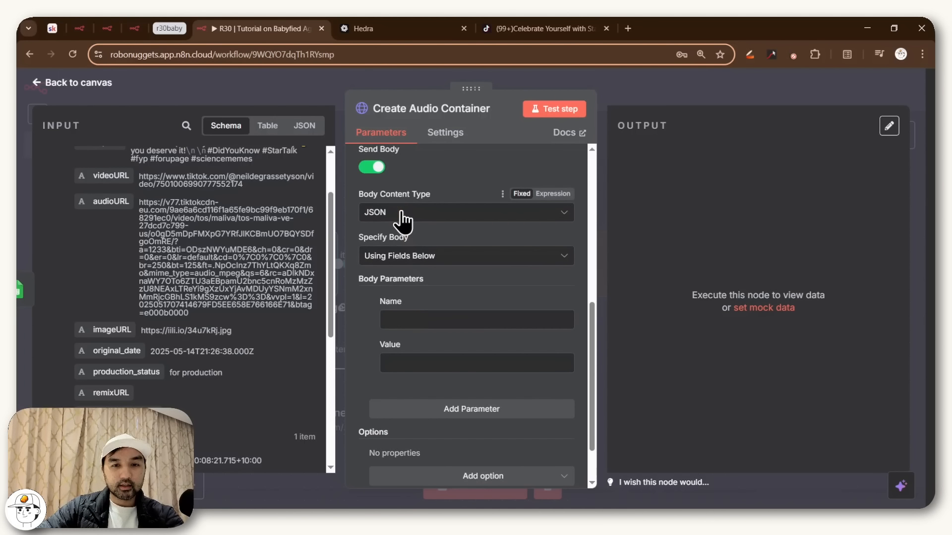
pyautogui.click(419, 258)
pyautogui.click(418, 313)
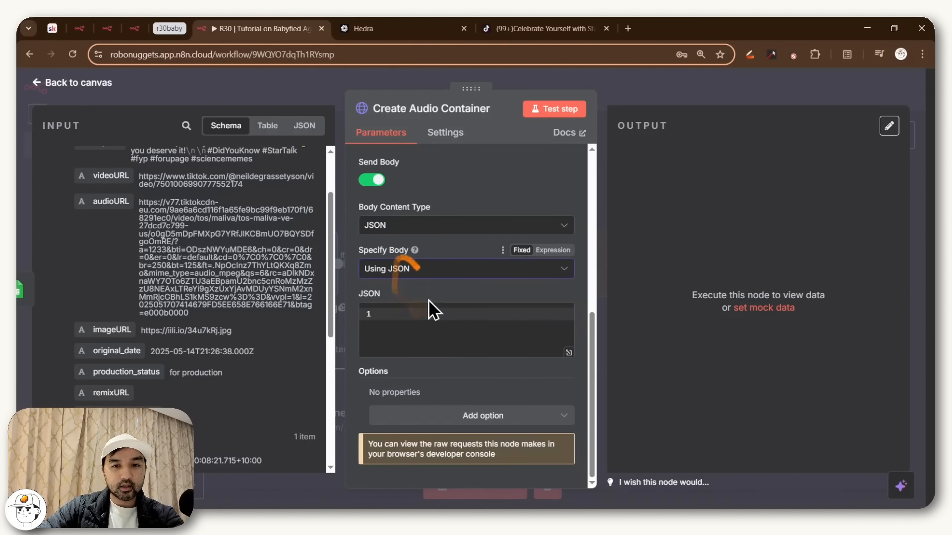
# Copy the JSON with name audio-file and type audio from the Skool lesson notes into the node's JSON body as an expression
pyautogui.click(52, 29)
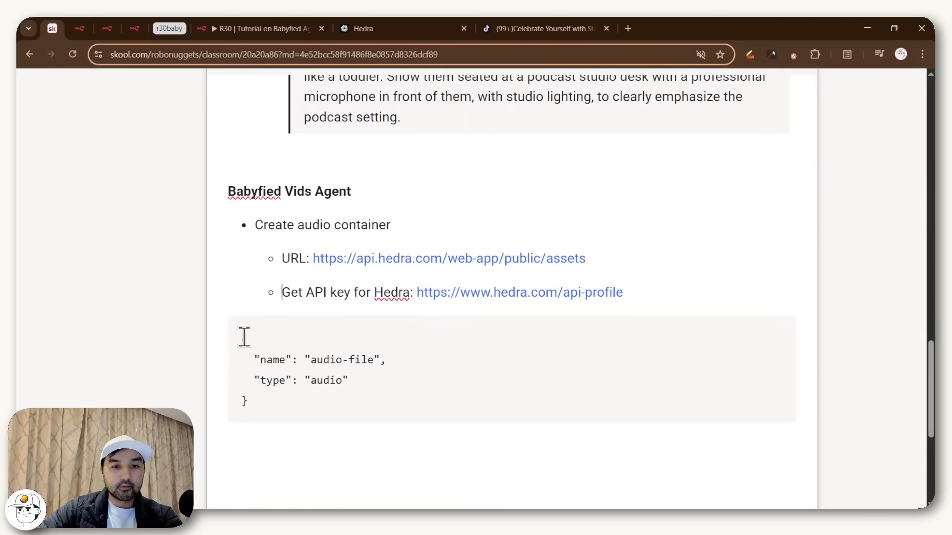
pyautogui.moveTo(243, 337); pyautogui.dragTo(295, 395)
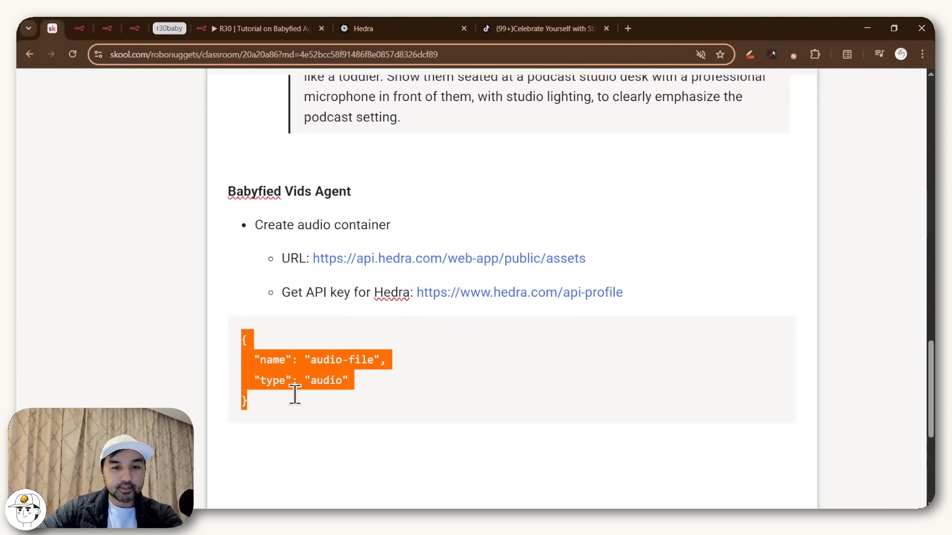
pyautogui.click(253, 28)
pyautogui.click(521, 333)
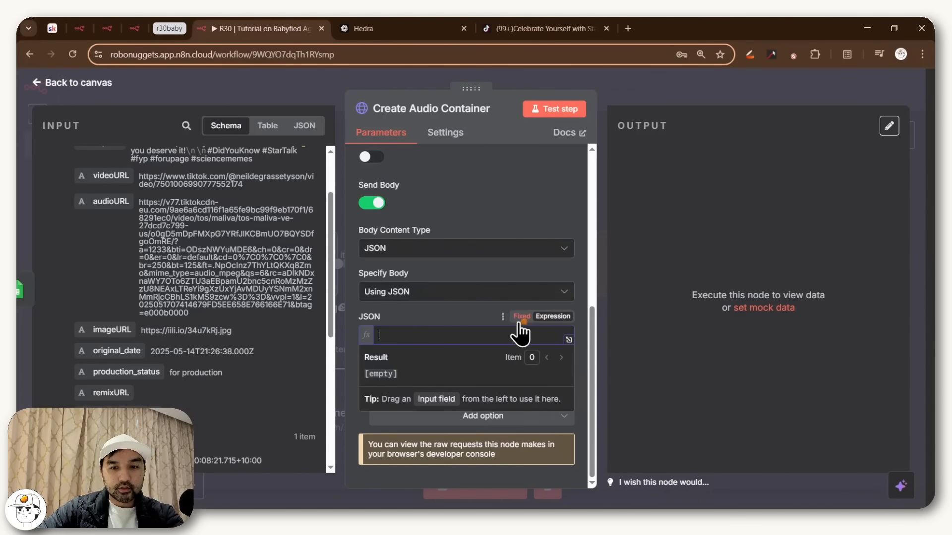
pyautogui.click(488, 335)
pyautogui.hotkey('ctrl', 'v')
pyautogui.click(475, 320)
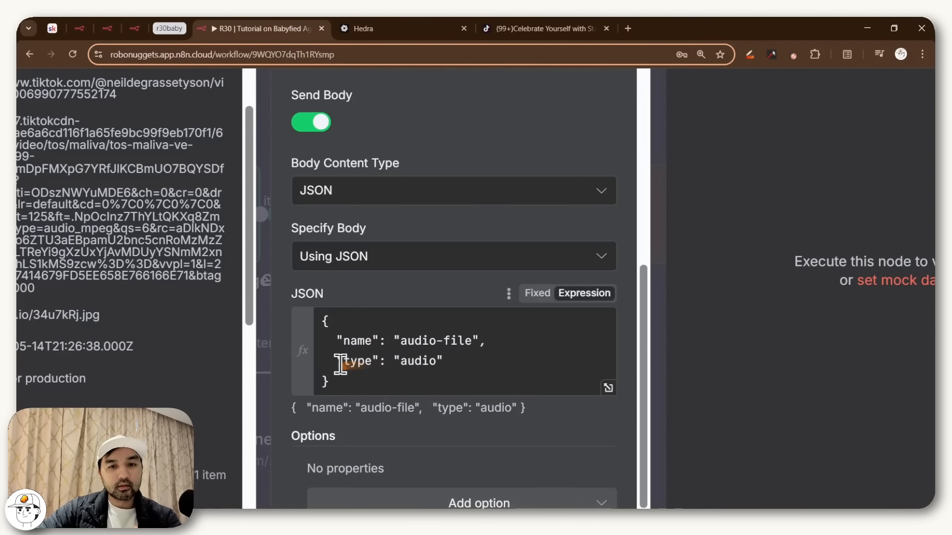
# Review the JSON body's name and type values, test the Create Audio Container node and check the id it returns
pyautogui.click(360, 360)
pyautogui.moveTo(361, 359); pyautogui.dragTo(449, 361)
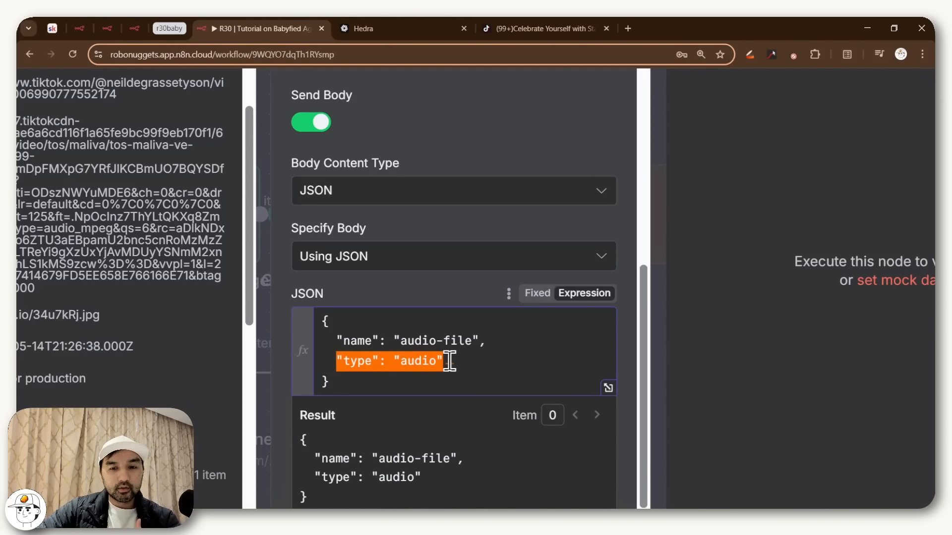
pyautogui.moveTo(400, 341); pyautogui.dragTo(471, 341)
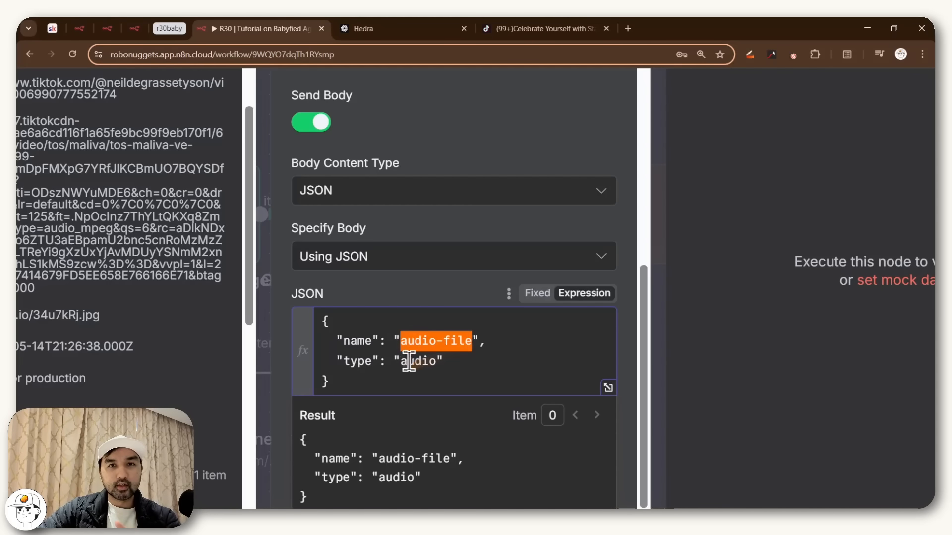
pyautogui.moveTo(401, 361); pyautogui.dragTo(446, 365)
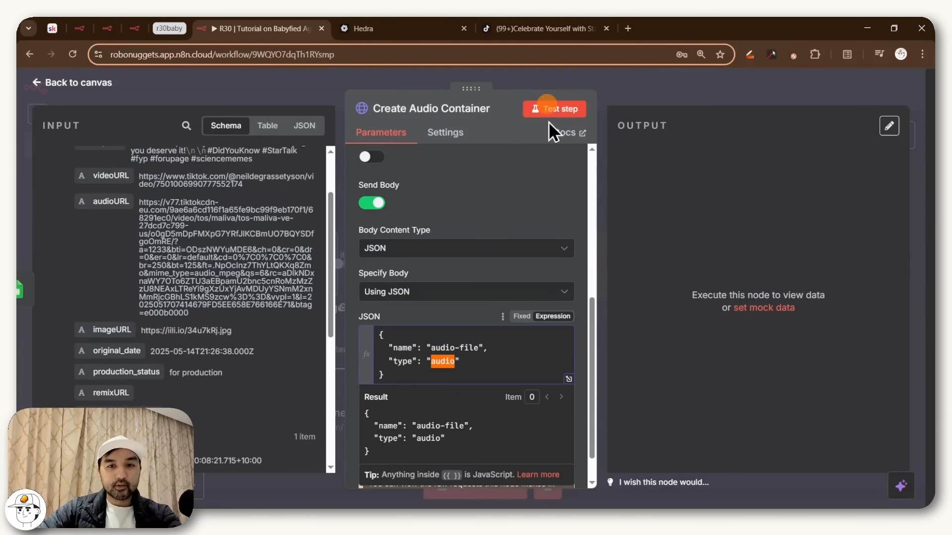
pyautogui.click(547, 105)
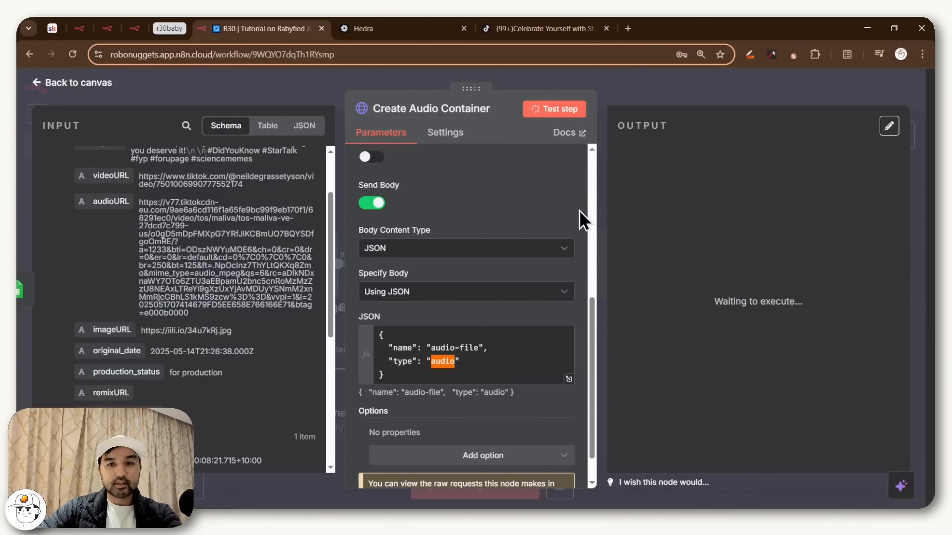
pyautogui.moveTo(666, 222); pyautogui.dragTo(851, 226)
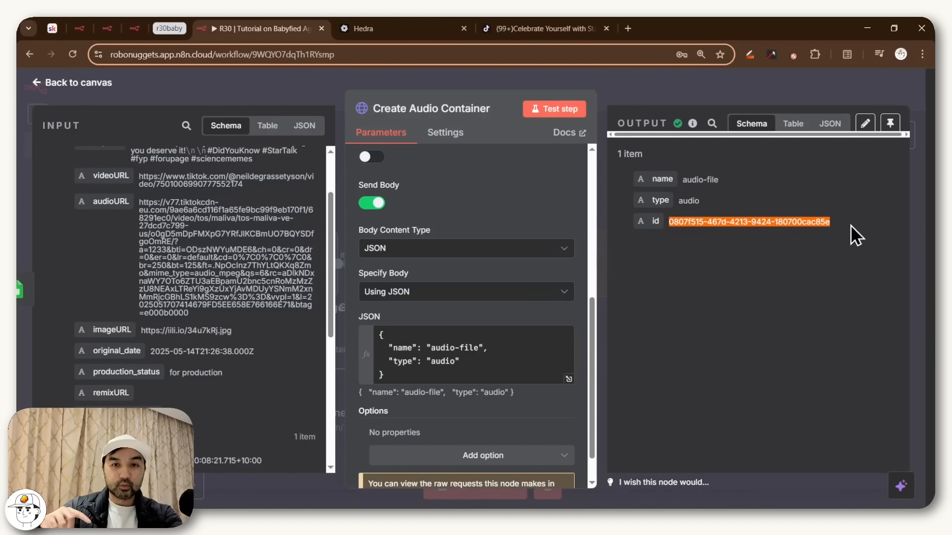
# Add an HTTP Request node after Create Audio Container and rename it as Get Audio
pyautogui.click(710, 84)
pyautogui.write('htt')
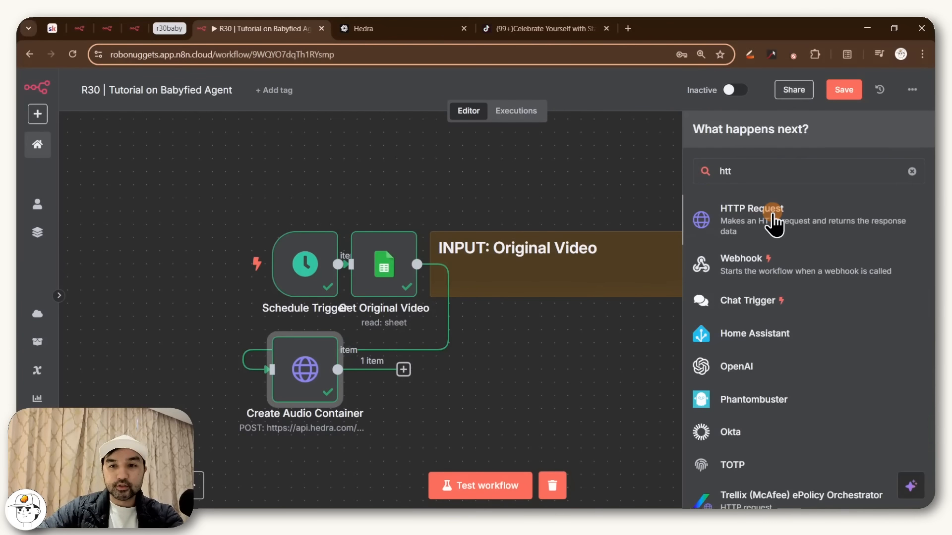
pyautogui.press('Return')
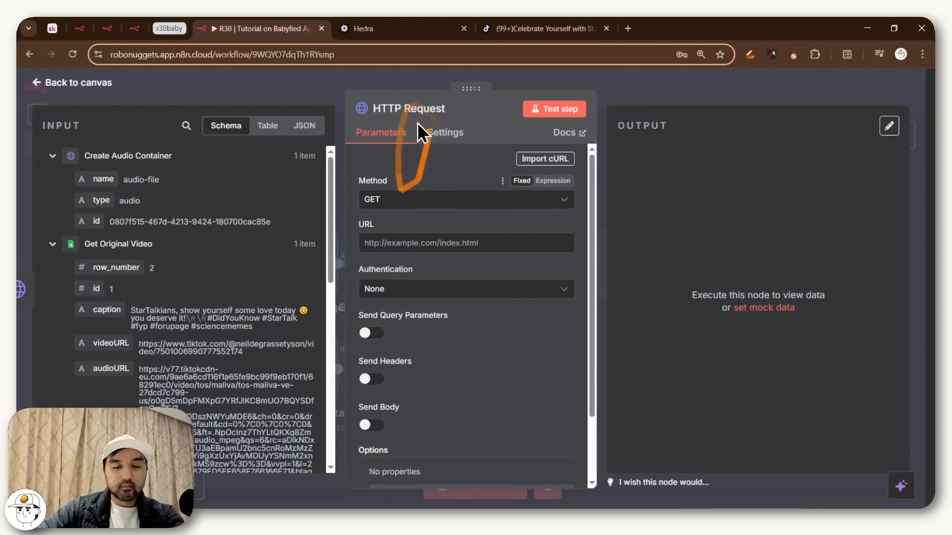
pyautogui.click(425, 110)
pyautogui.write('Get Audio')
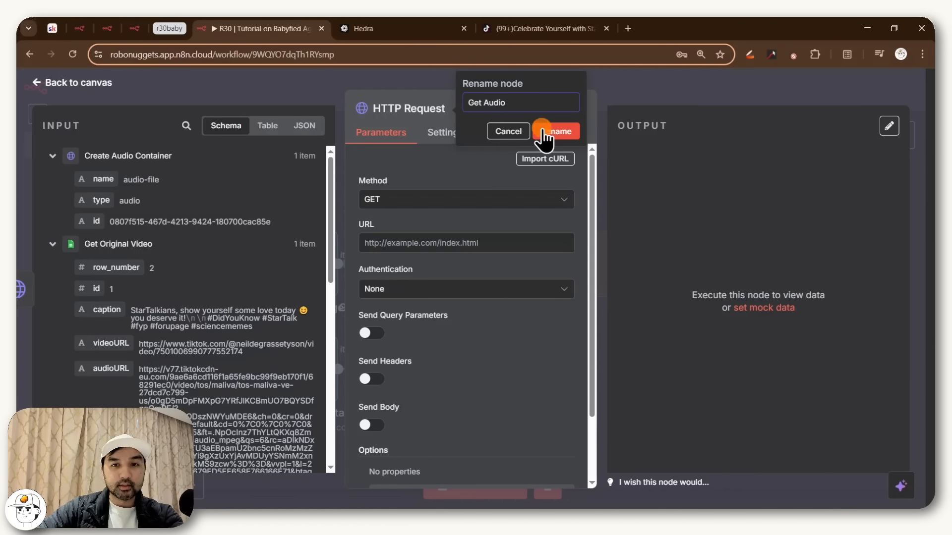
pyautogui.press('Return')
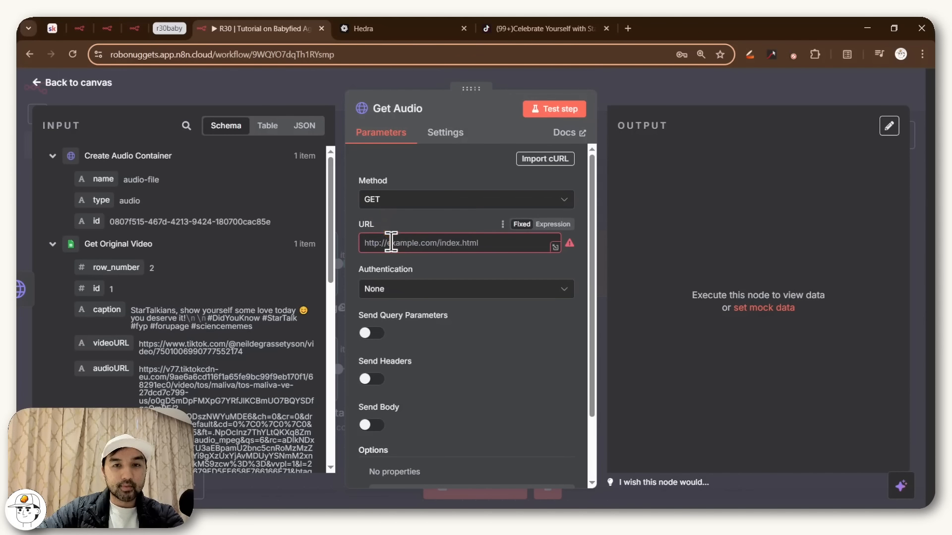
# Set the Get Audio request URL to the audioURL field from Get Original Video
pyautogui.scroll(-3, 168, 234)
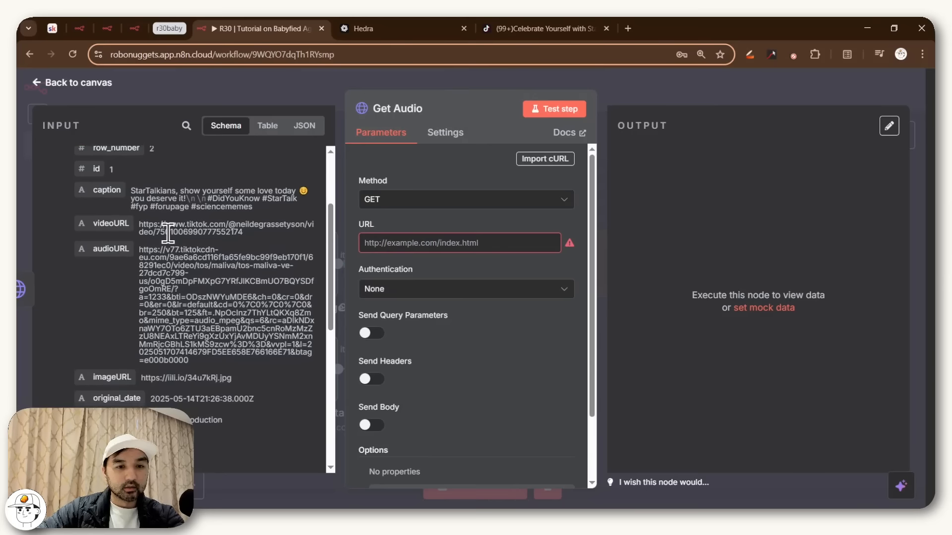
pyautogui.moveTo(108, 250); pyautogui.dragTo(386, 242)
# Open the audio URL in a new browser tab to check its playback, and return to the workflow to test Get Audio
pyautogui.moveTo(140, 250); pyautogui.dragTo(634, 25)
pyautogui.click(404, 318)
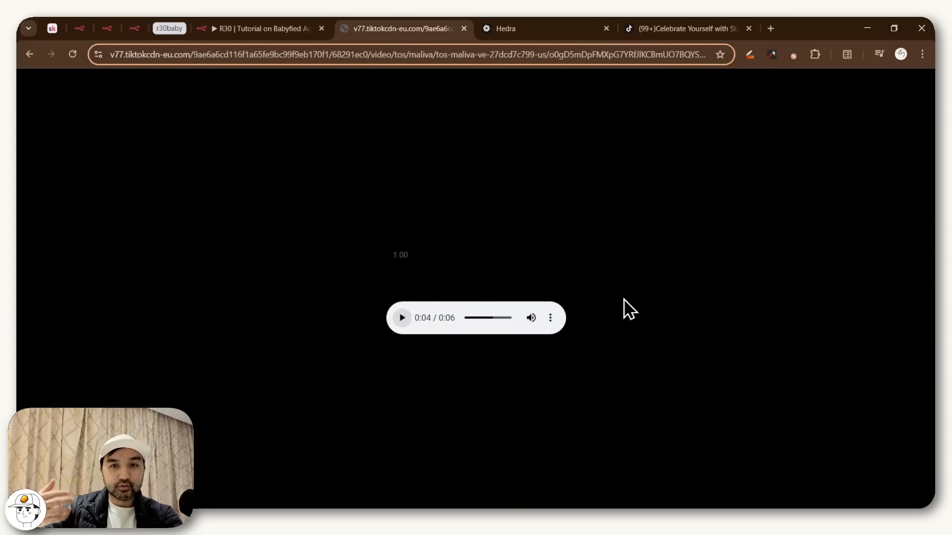
pyautogui.click(263, 29)
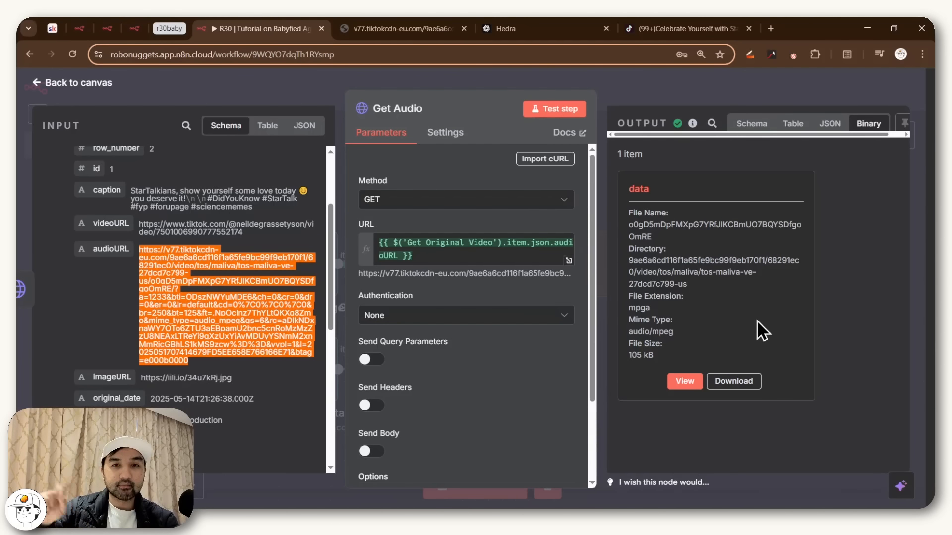
# Add an HTTP Request node after Get Audio and rename it "Upload Audio"
pyautogui.click(780, 111)
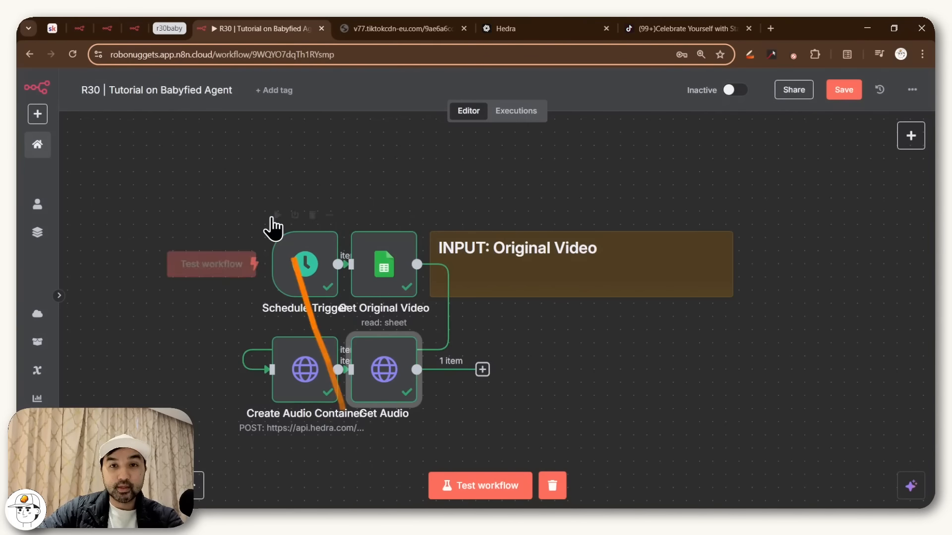
pyautogui.click(482, 369)
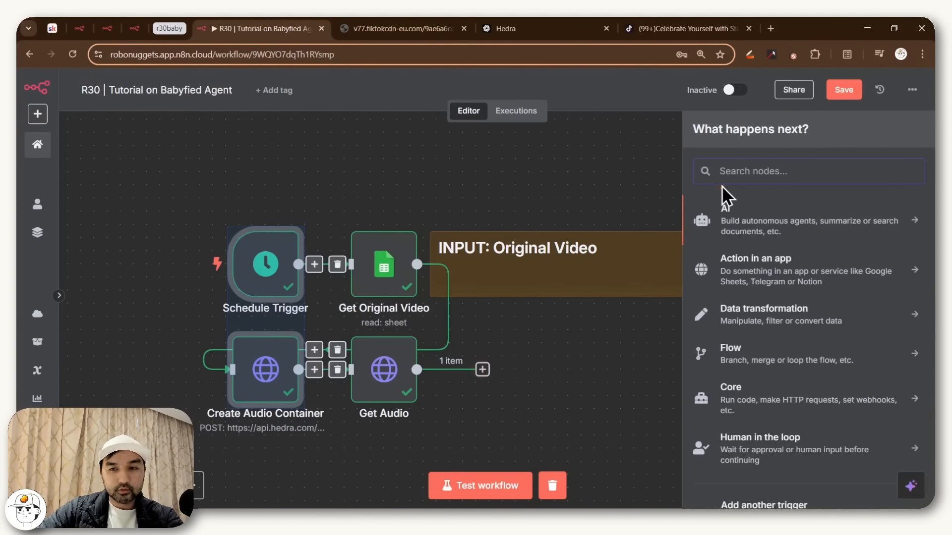
pyautogui.write('htt')
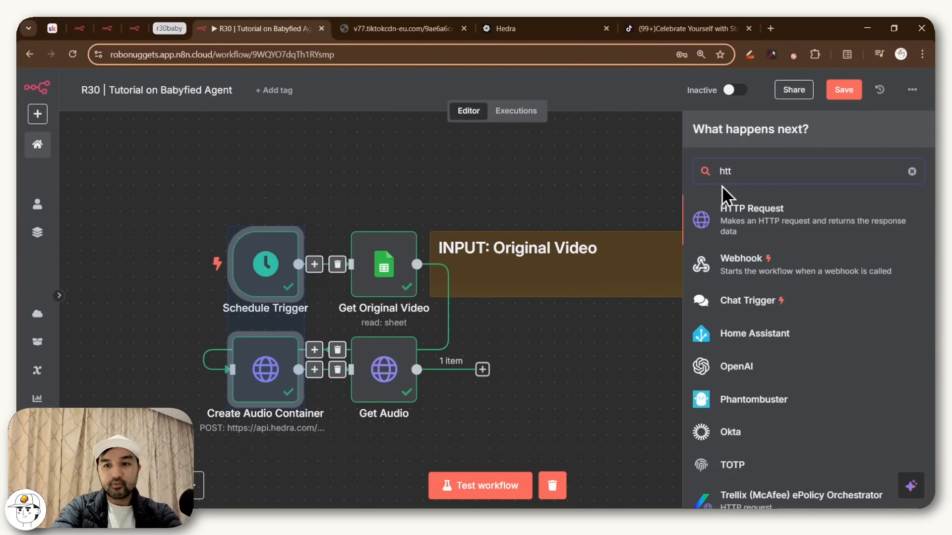
pyautogui.click(434, 108)
pyautogui.write('Upload Audio')
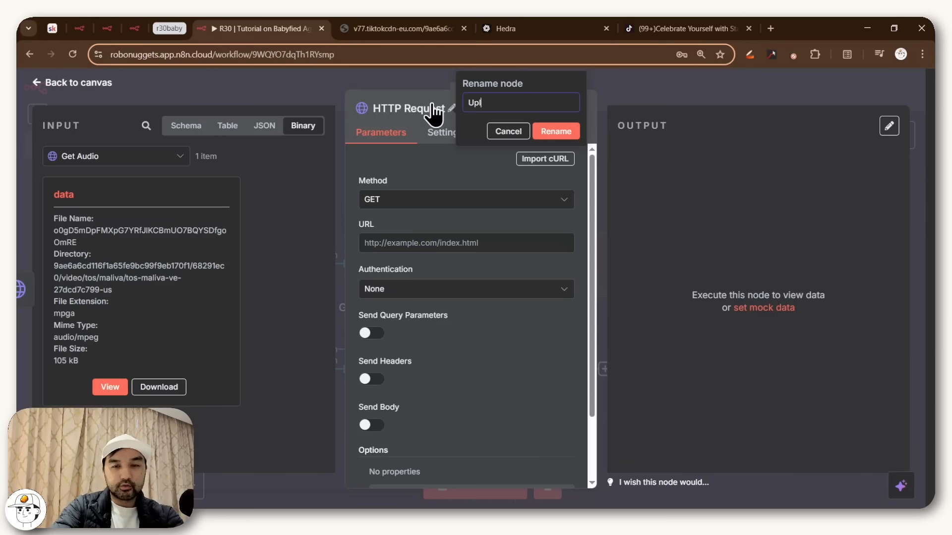
pyautogui.click(556, 131)
pyautogui.click(446, 199)
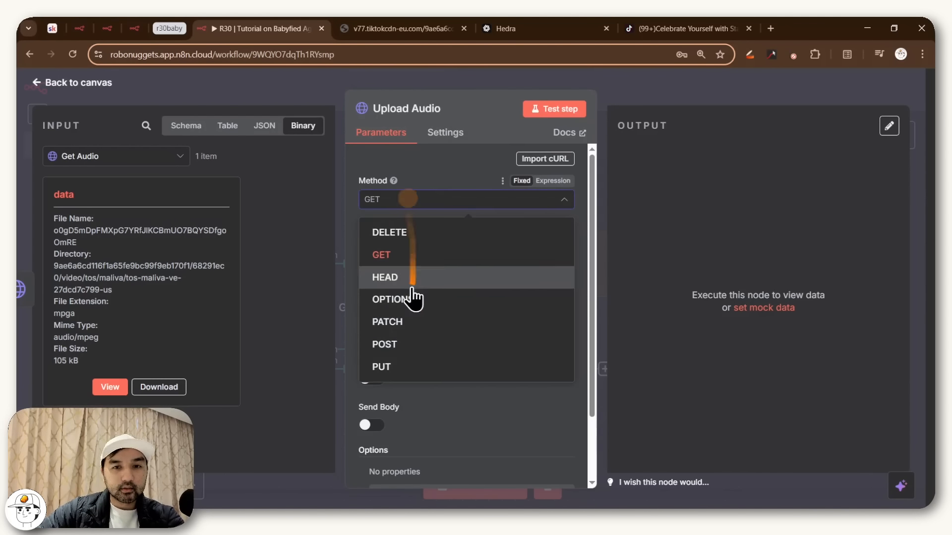
pyautogui.click(396, 344)
pyautogui.click(52, 28)
pyautogui.scroll(-3, 551, 313)
pyautogui.moveTo(721, 223); pyautogui.dragTo(312, 226)
pyautogui.hotkey('ctrl', 'c')
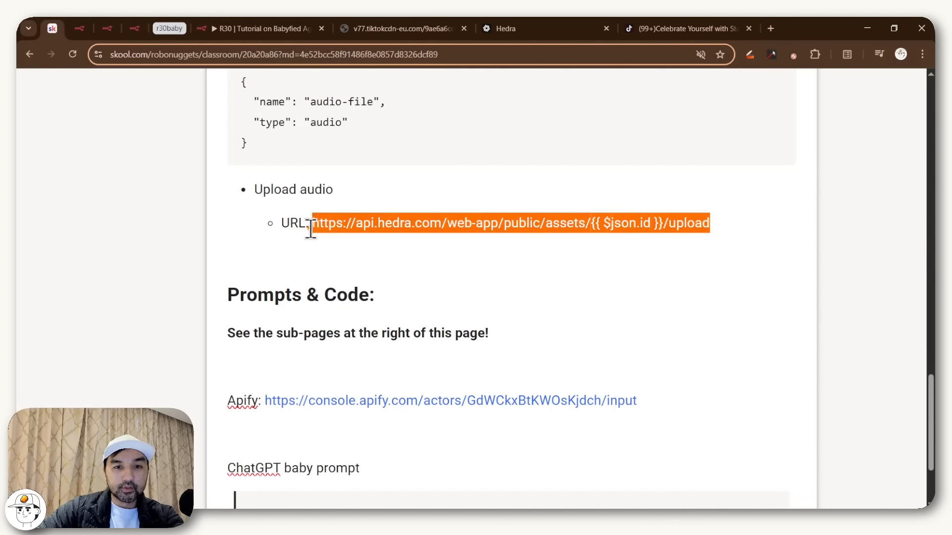
pyautogui.click(218, 28)
pyautogui.click(393, 243)
pyautogui.hotkey('ctrl', 'v')
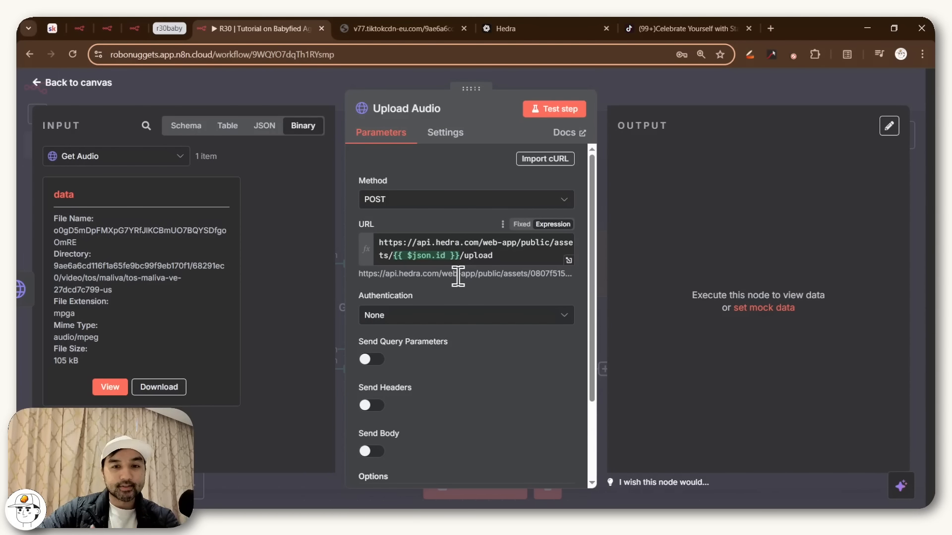
# Set authentication to Generic Credential Type with Header Auth, using the Hedra Credential
pyautogui.scroll(-1, 458, 276)
pyautogui.click(391, 255)
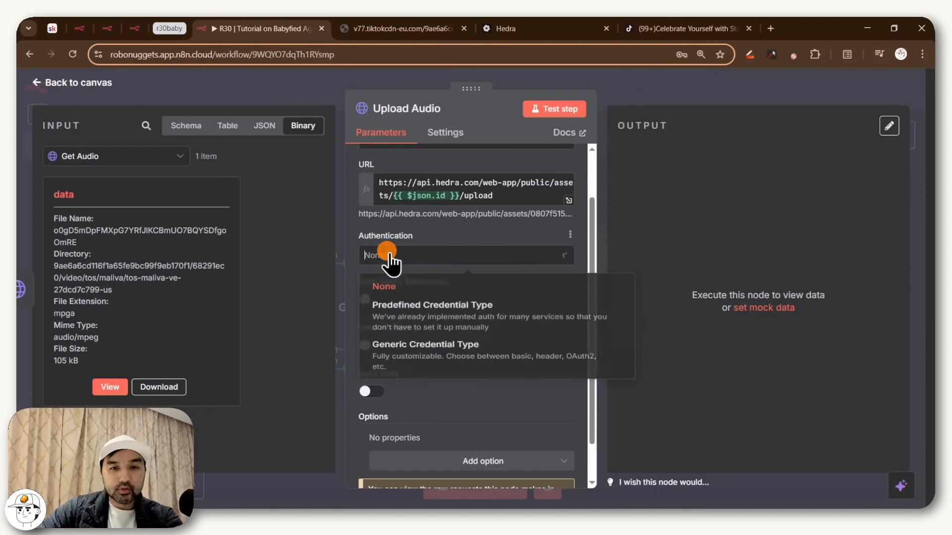
pyautogui.click(429, 381)
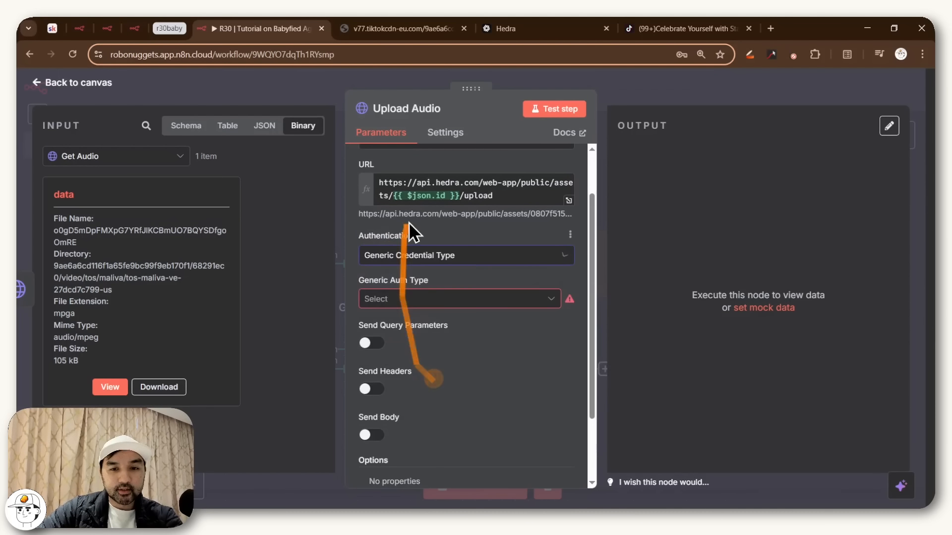
pyautogui.click(402, 300)
pyautogui.click(400, 422)
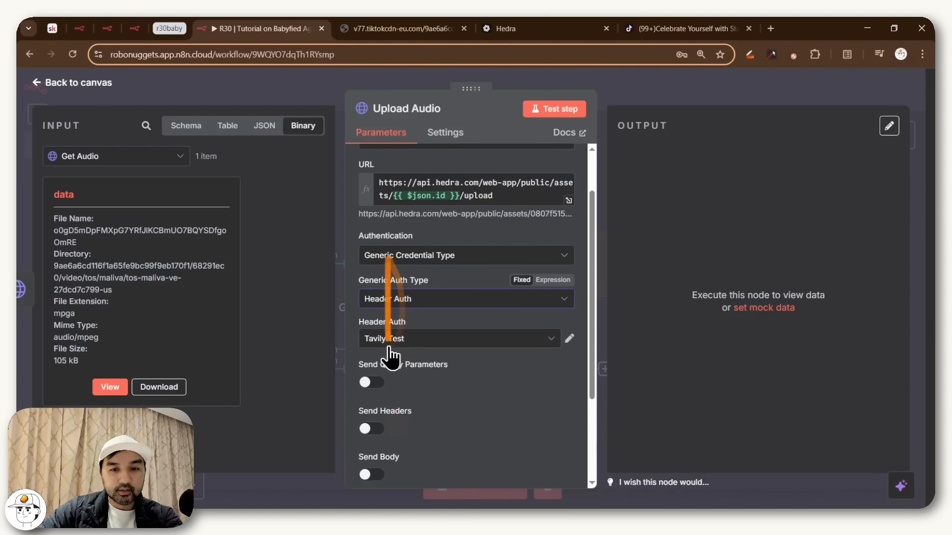
pyautogui.click(387, 337)
pyautogui.scroll(3, 425, 247)
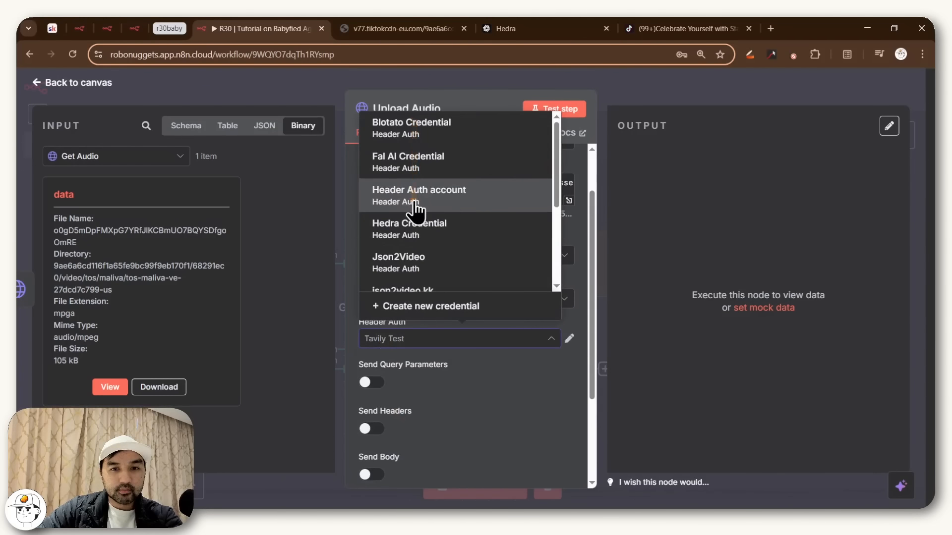
pyautogui.click(414, 242)
# Enable sending a body with the request and set its content type to Form-Data
pyautogui.scroll(-3, 486, 374)
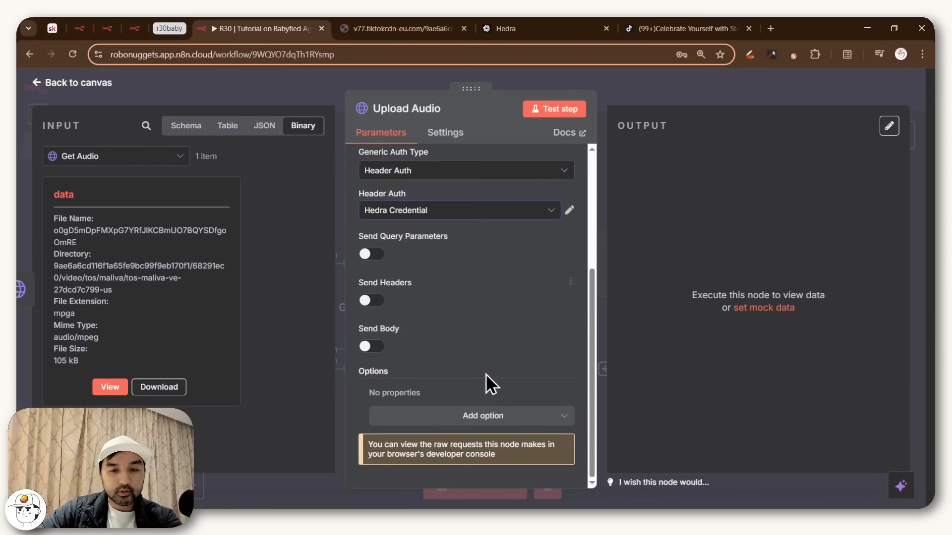
pyautogui.click(371, 346)
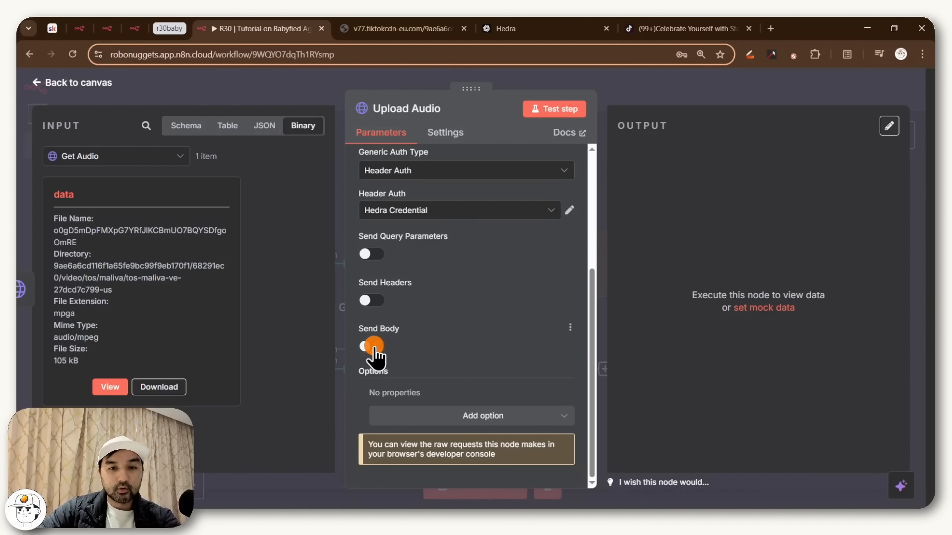
pyautogui.scroll(-3, 478, 275)
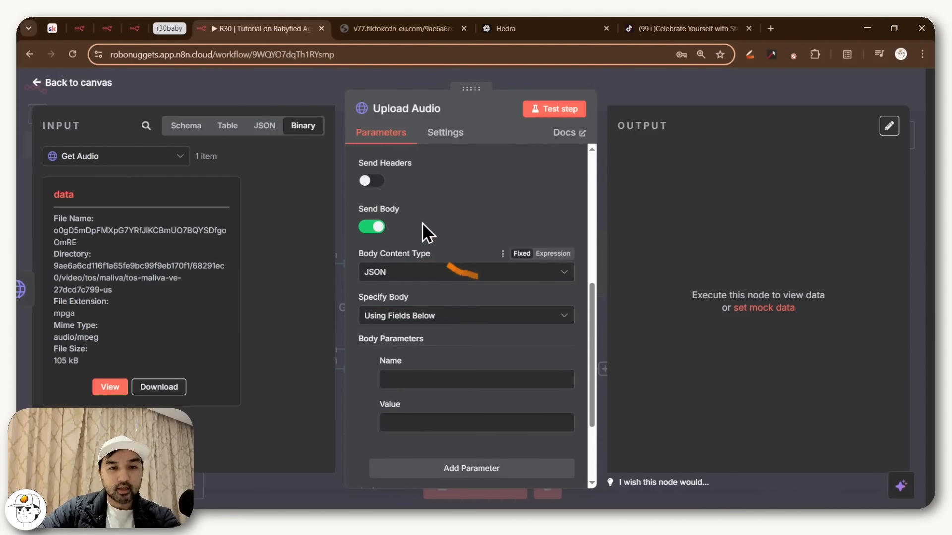
pyautogui.click(405, 273)
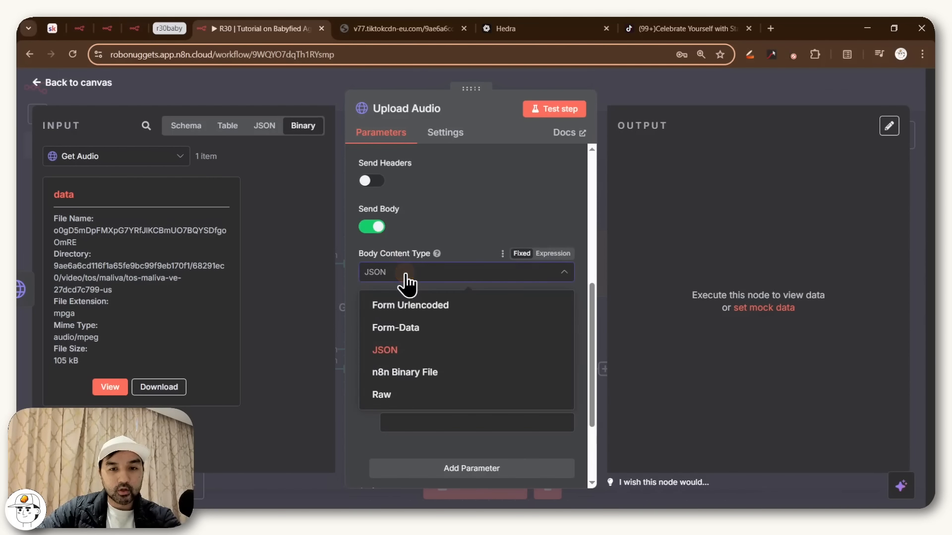
pyautogui.click(405, 372)
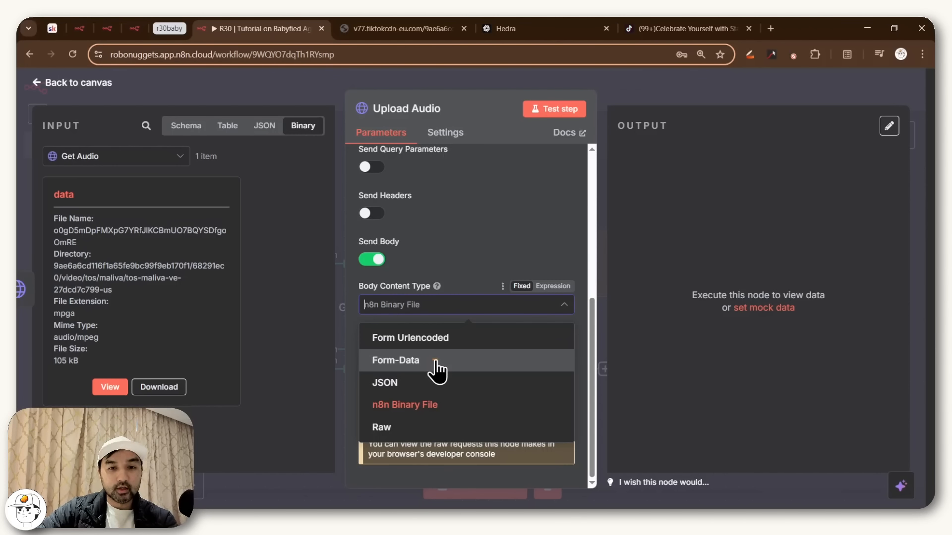
pyautogui.click(436, 365)
pyautogui.scroll(-1, 459, 279)
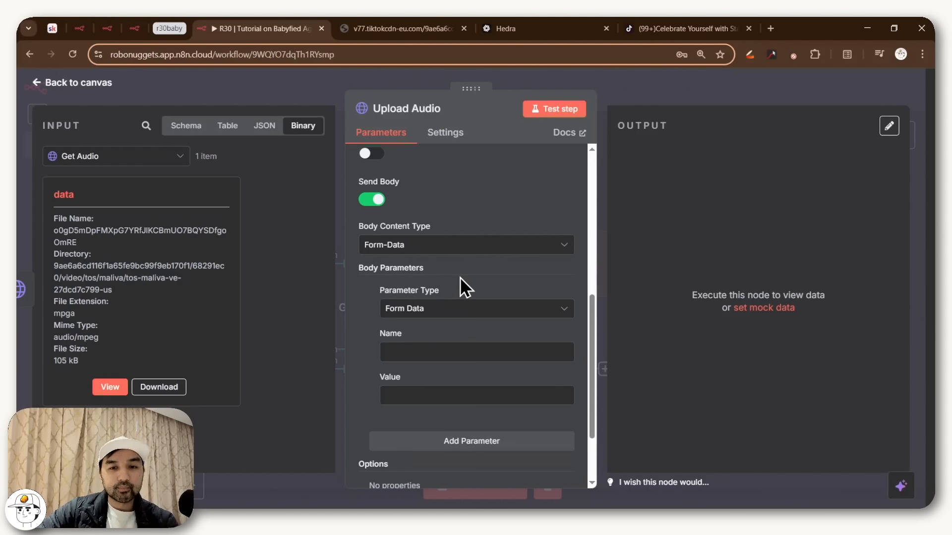
# Configure the body parameter as an n8n Binary File named "file" with input data field name "data"
pyautogui.scroll(-1, 460, 278)
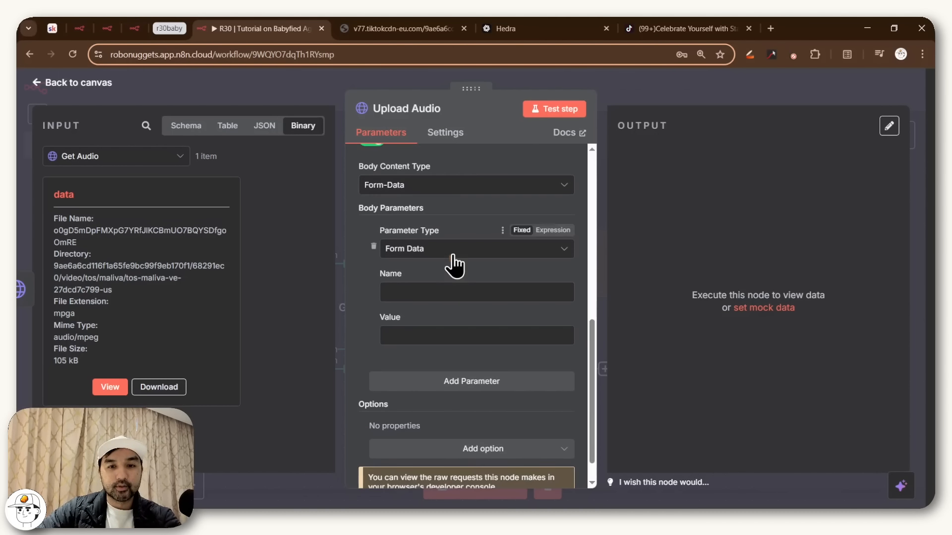
pyautogui.click(439, 255)
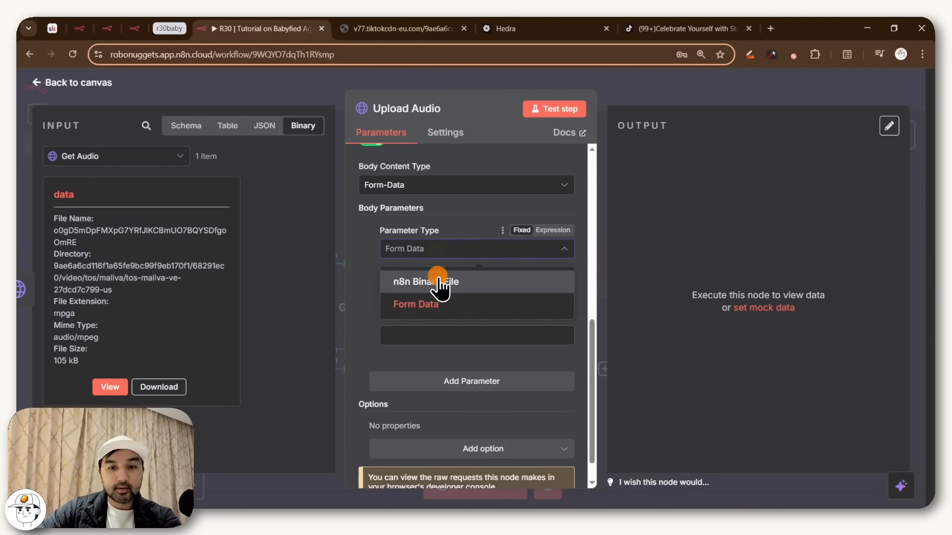
pyautogui.click(442, 280)
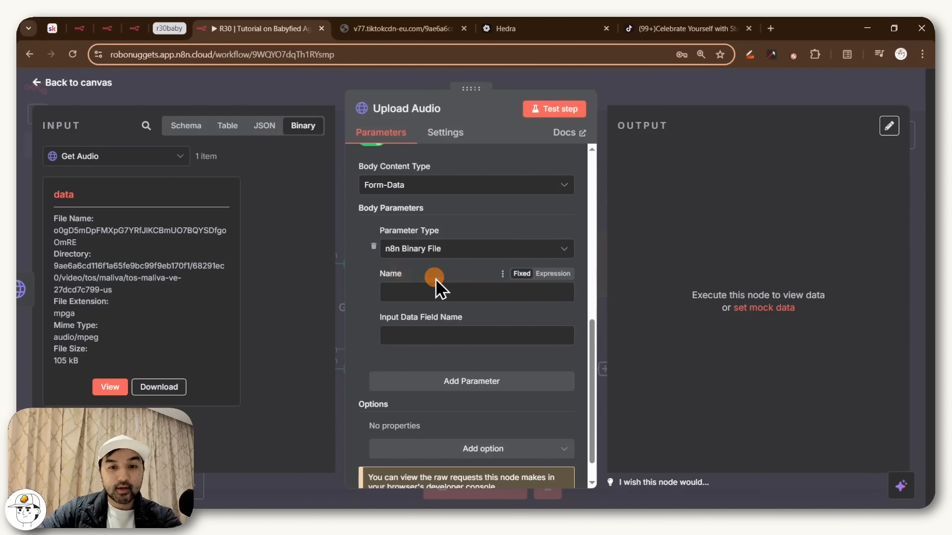
pyautogui.click(403, 296)
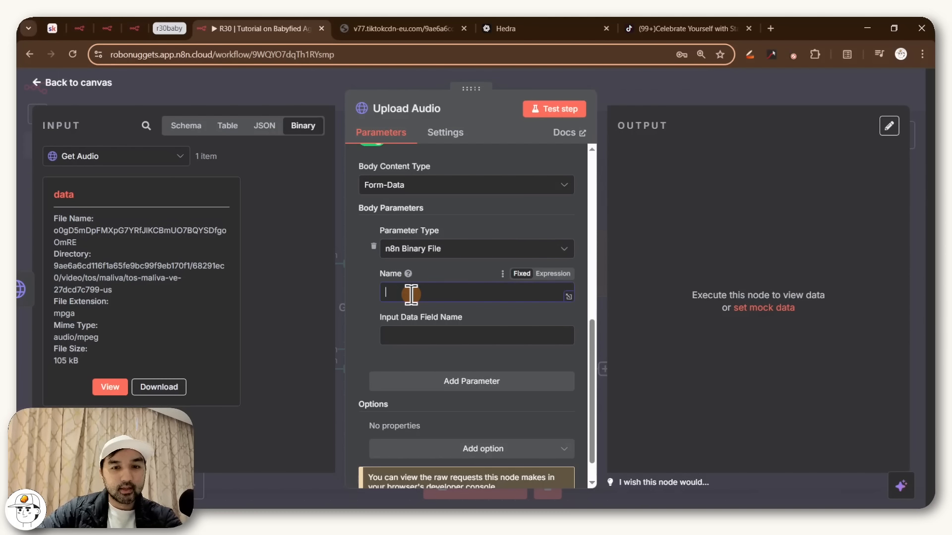
pyautogui.write('file')
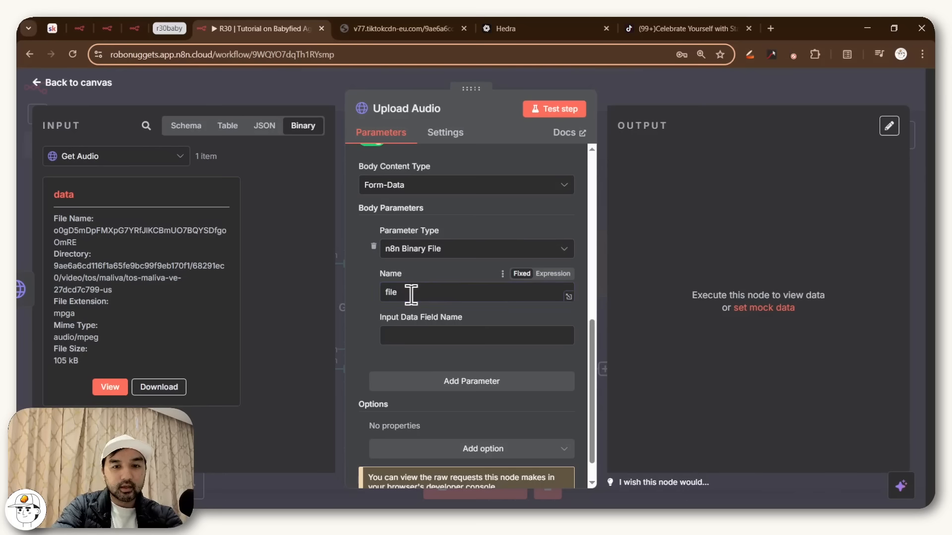
pyautogui.click(421, 343)
pyautogui.write('da')
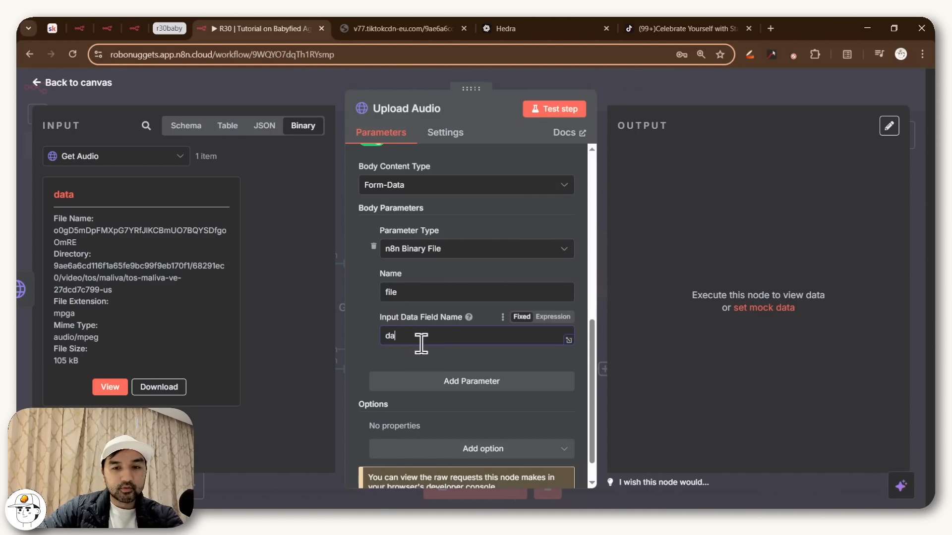
pyautogui.write('ta')
pyautogui.doubleClick(393, 336)
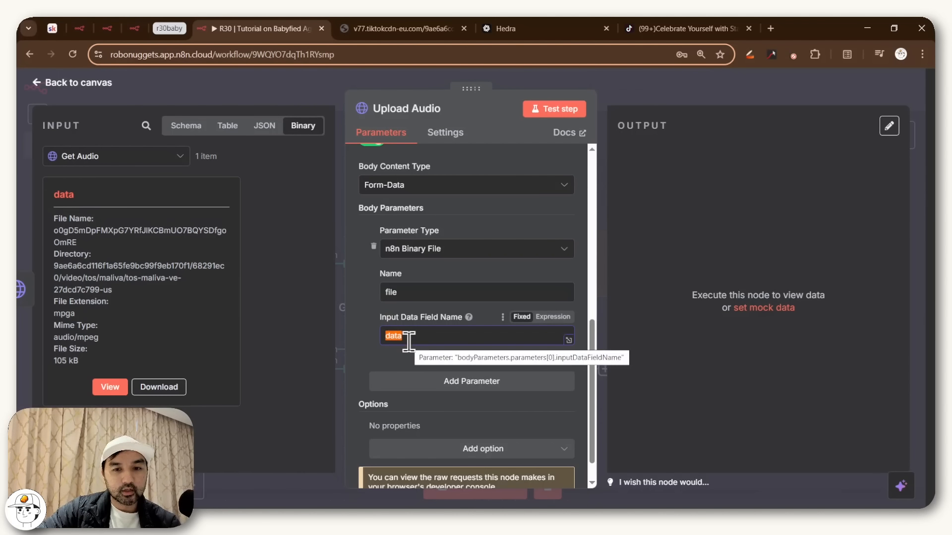
# Test the Upload Audio node and review its output
pyautogui.scroll(-1, 491, 403)
pyautogui.click(554, 108)
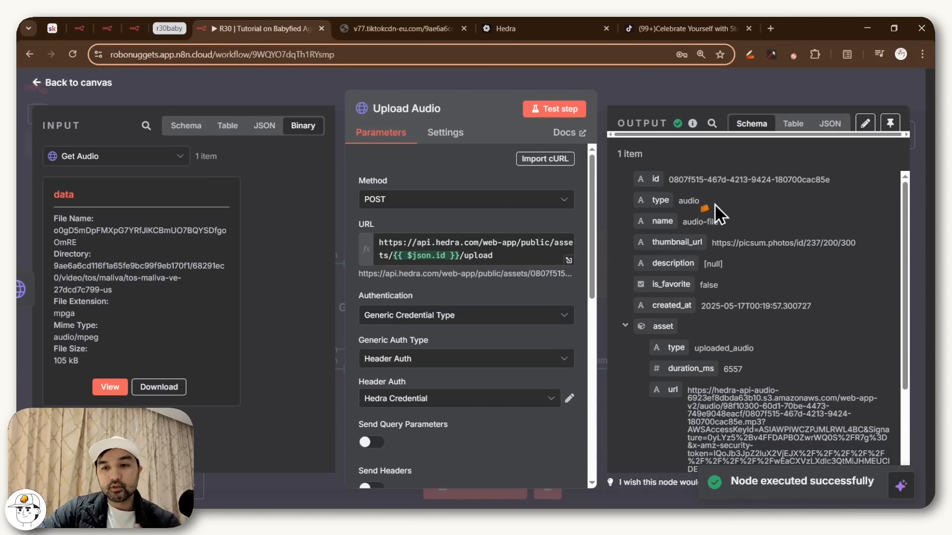
pyautogui.scroll(-3, 713, 245)
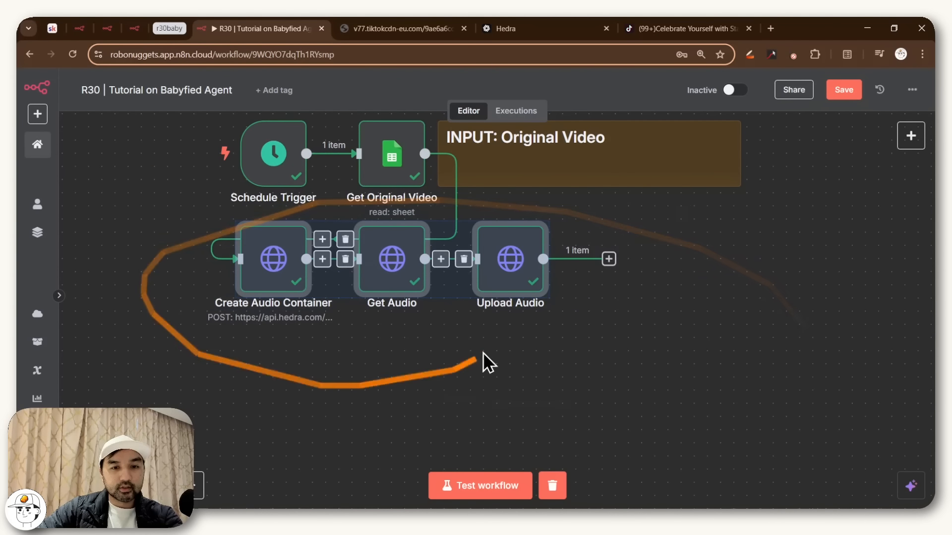
# Duplicate the three audio nodes, place the copies in a row below the originals, and connect Upload Audio to the first copy
pyautogui.hotkey('ctrl', 'v')
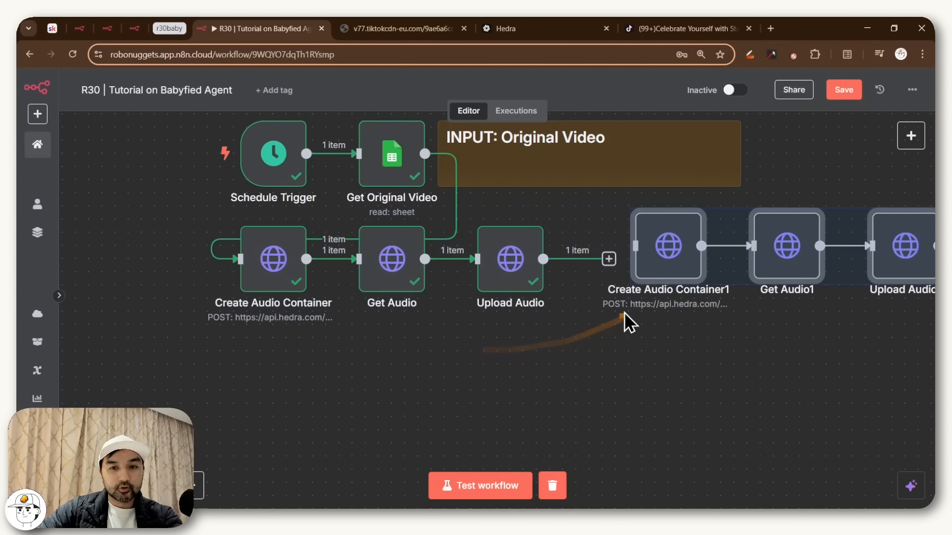
pyautogui.moveTo(626, 297)
pyautogui.mouseDown()
pyautogui.moveTo(600, 332)
pyautogui.moveTo(312, 387)
pyautogui.moveTo(270, 378)
pyautogui.mouseUp()
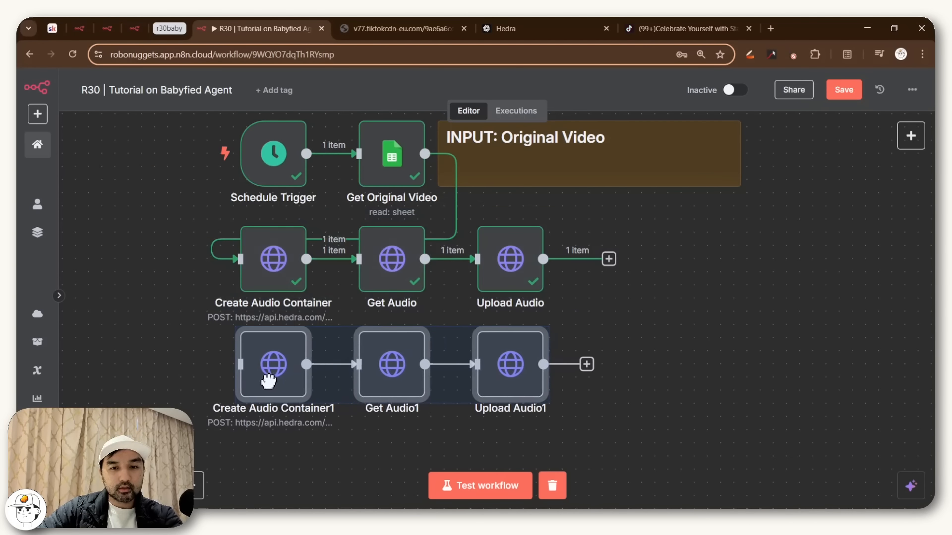
pyautogui.click(677, 324)
pyautogui.moveTo(511, 332); pyautogui.dragTo(238, 365)
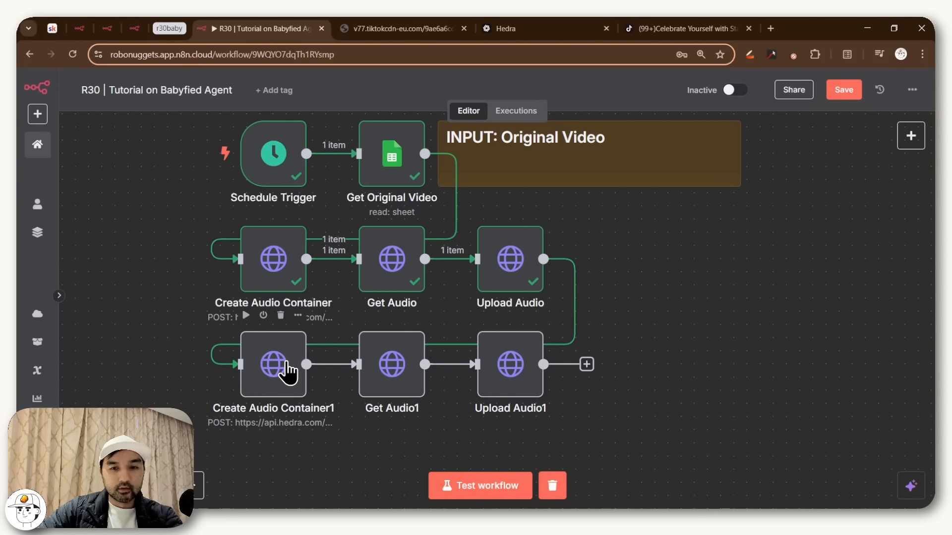
# Rename the copied Create Audio Container1 node as "Create Image Container"
pyautogui.click(287, 372)
pyautogui.press('Return')
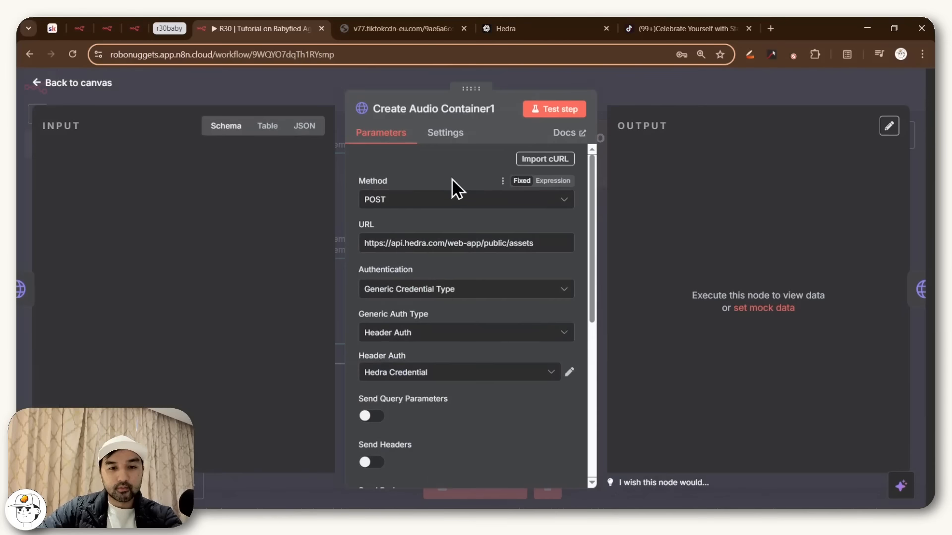
pyautogui.click(436, 109)
pyautogui.doubleClick(553, 102)
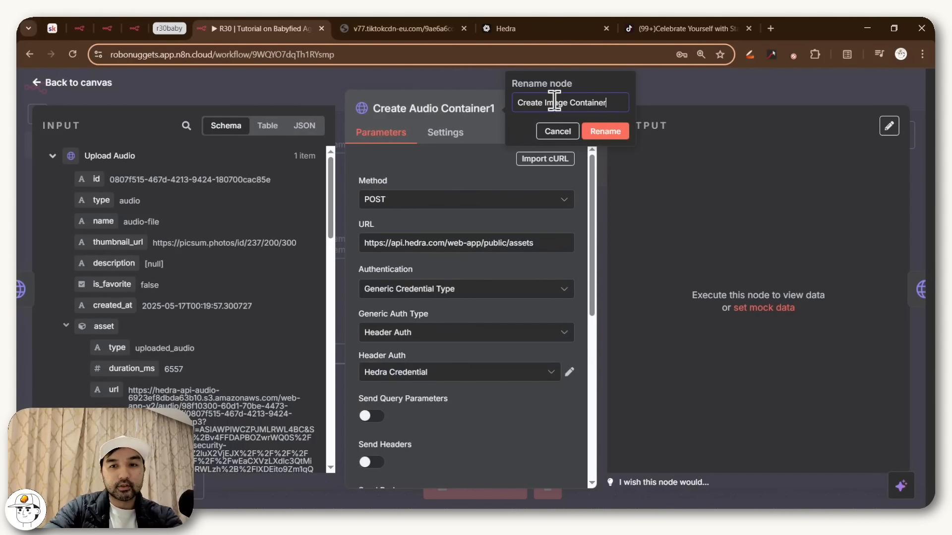
pyautogui.click(612, 132)
# Replace the Create Image Container node's JSON body with the guide page's image container code, using name "image-file" and type "image"
pyautogui.scroll(-5, 513, 249)
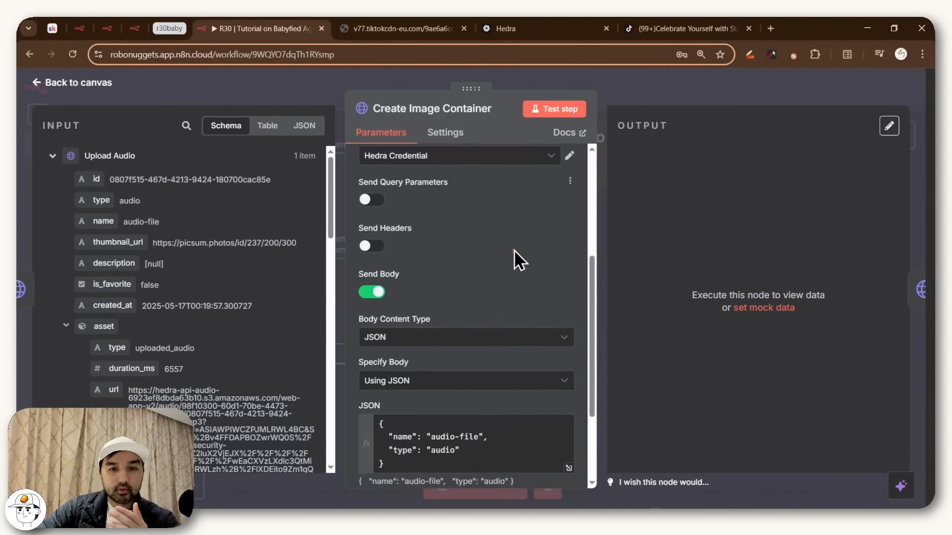
pyautogui.scroll(-2, 513, 249)
pyautogui.click(441, 373)
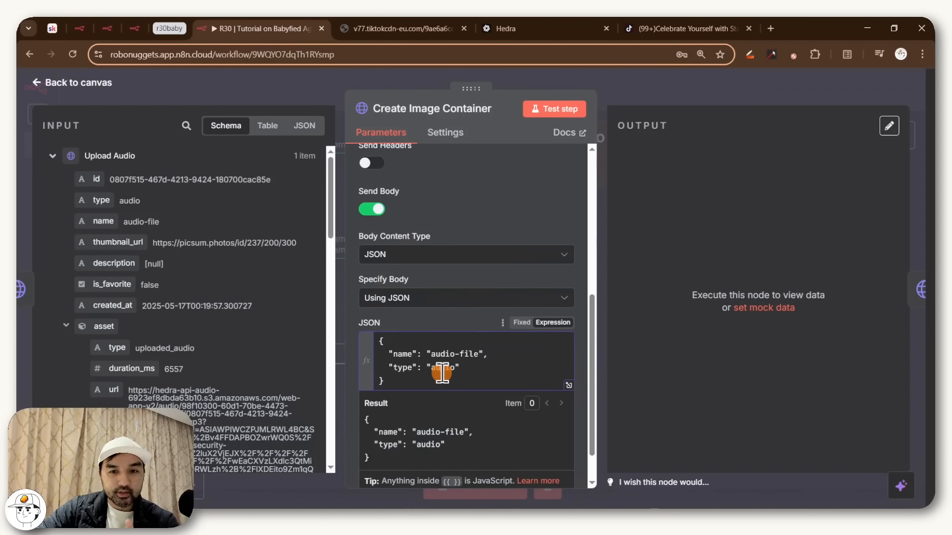
pyautogui.hotkey('ctrl', 'a')
pyautogui.press('BackSpace')
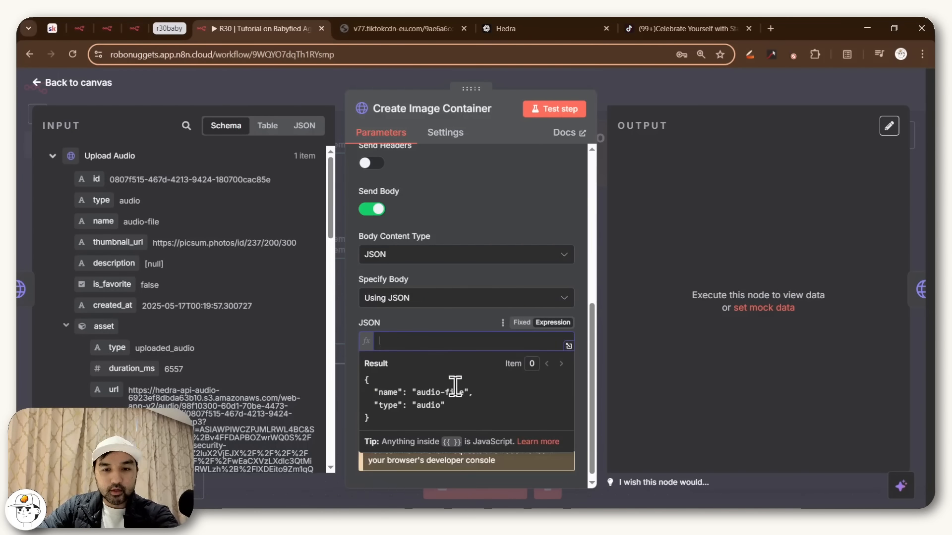
pyautogui.click(55, 28)
pyautogui.moveTo(231, 240); pyautogui.dragTo(275, 345)
pyautogui.hotkey('ctrl', 'c')
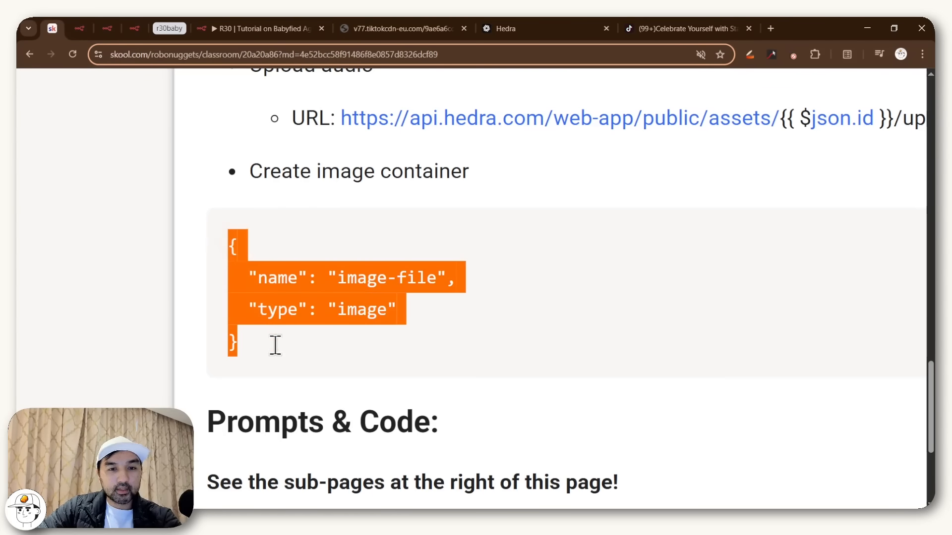
pyautogui.click(268, 24)
pyautogui.hotkey('ctrl', 'v')
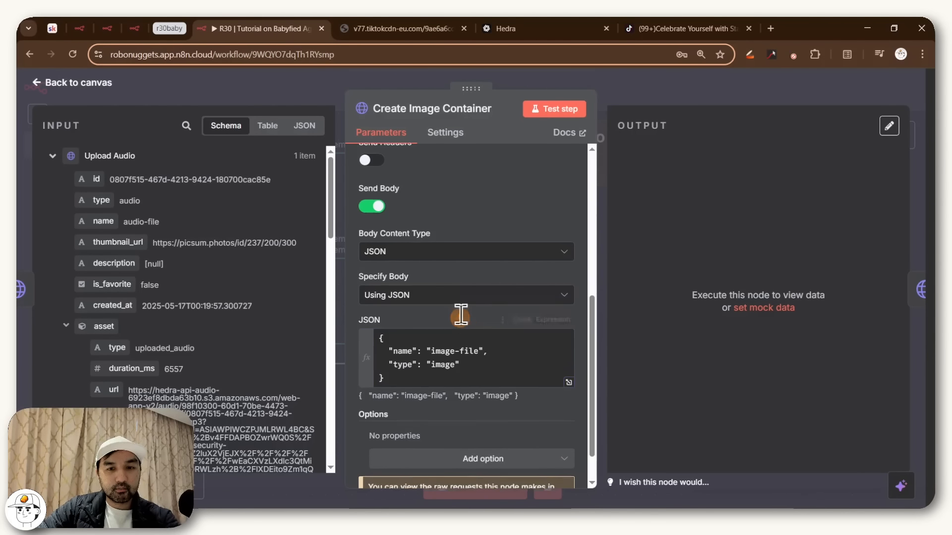
# Test the Create Image Container node and return to the canvas
pyautogui.scroll(-1, 535, 386)
pyautogui.click(554, 108)
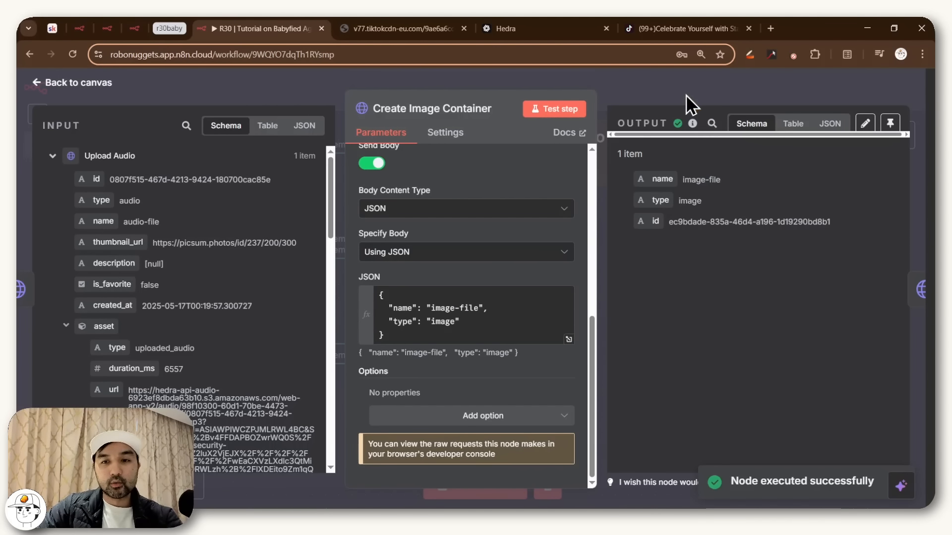
pyautogui.click(667, 77)
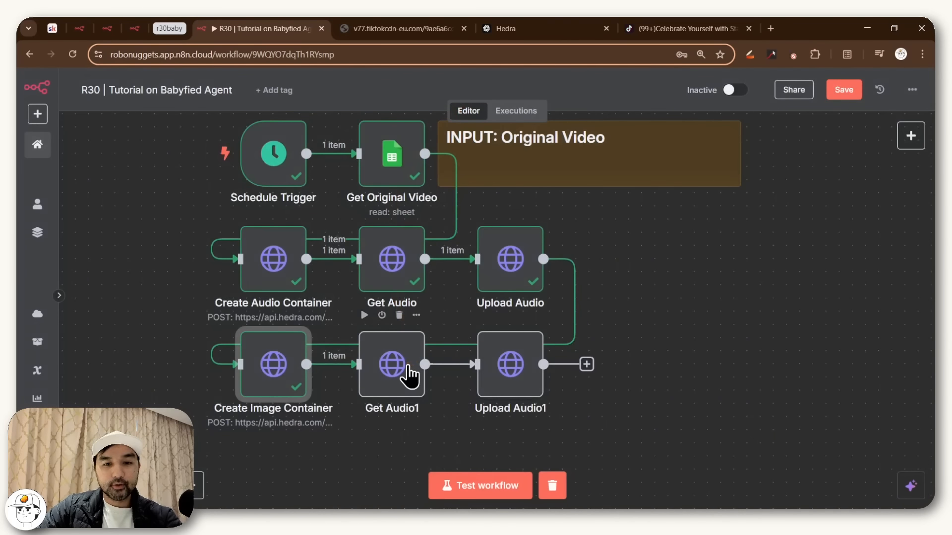
# Rename the copied Get Audio1 node as "Get Image" and set its URL to the imageURL field from Get Original Video
pyautogui.doubleClick(399, 375)
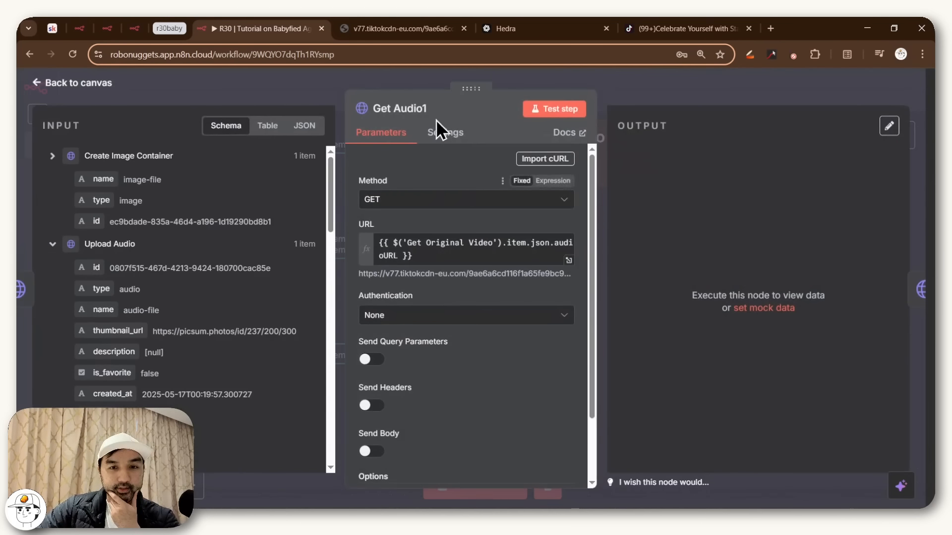
pyautogui.click(416, 112)
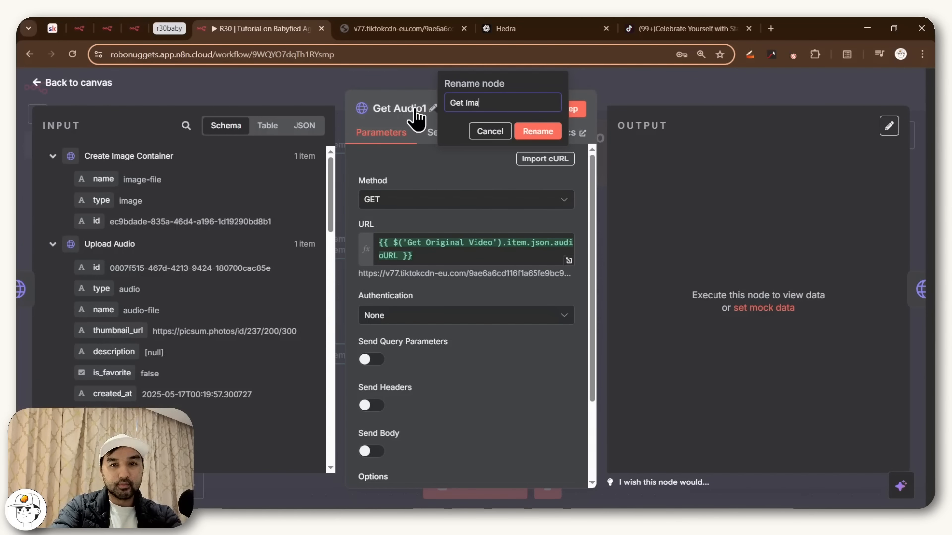
pyautogui.scroll(-10, 185, 253)
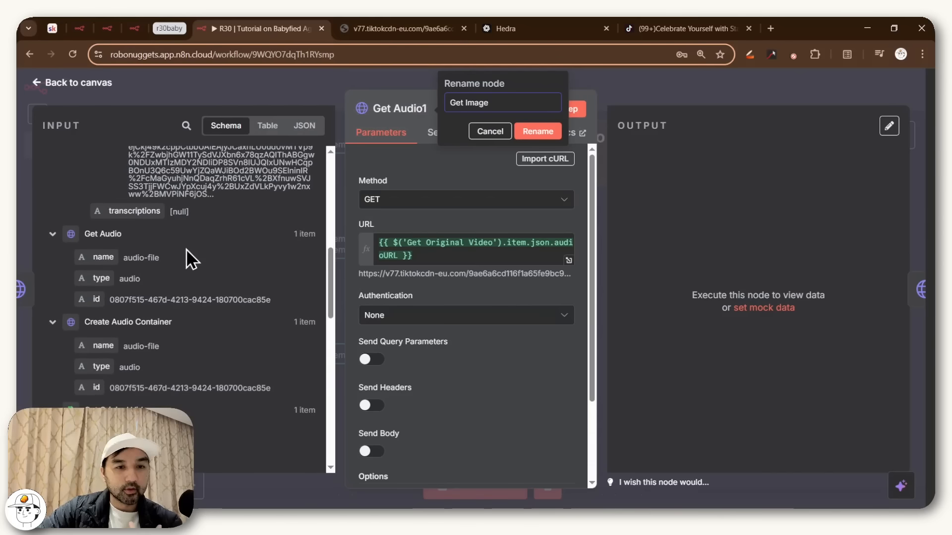
pyautogui.click(52, 234)
pyautogui.click(54, 236)
pyautogui.scroll(-5, 159, 257)
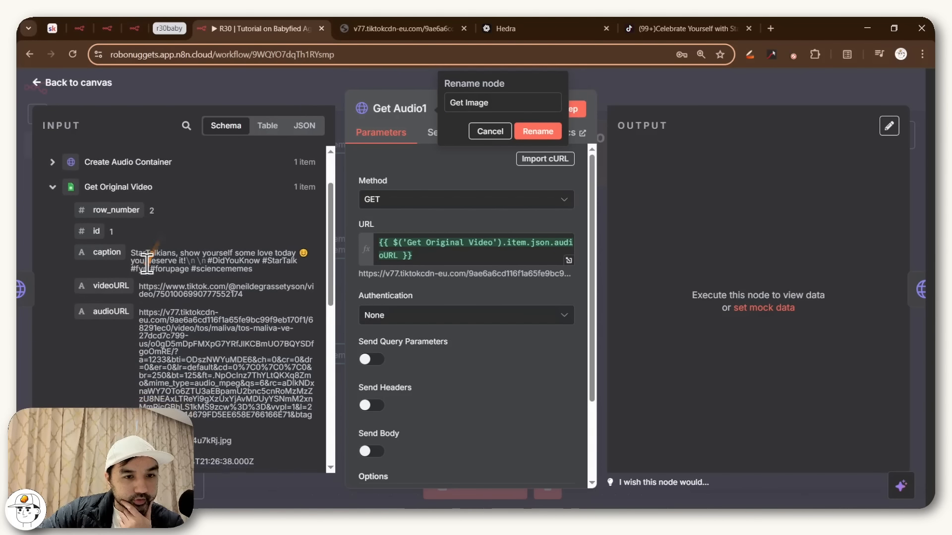
pyautogui.click(443, 260)
pyautogui.hotkey('ctrl', 'a')
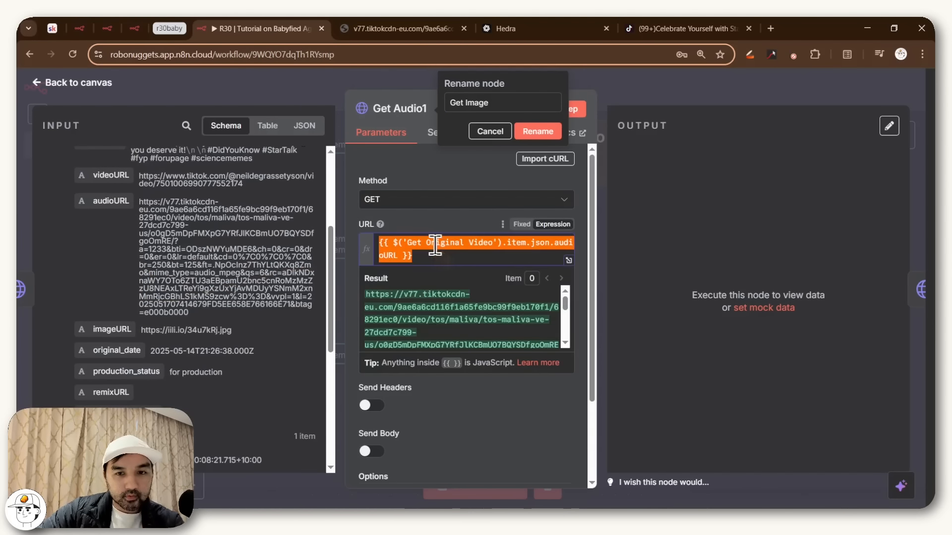
pyautogui.press('BackSpace')
pyautogui.moveTo(109, 329); pyautogui.dragTo(420, 240)
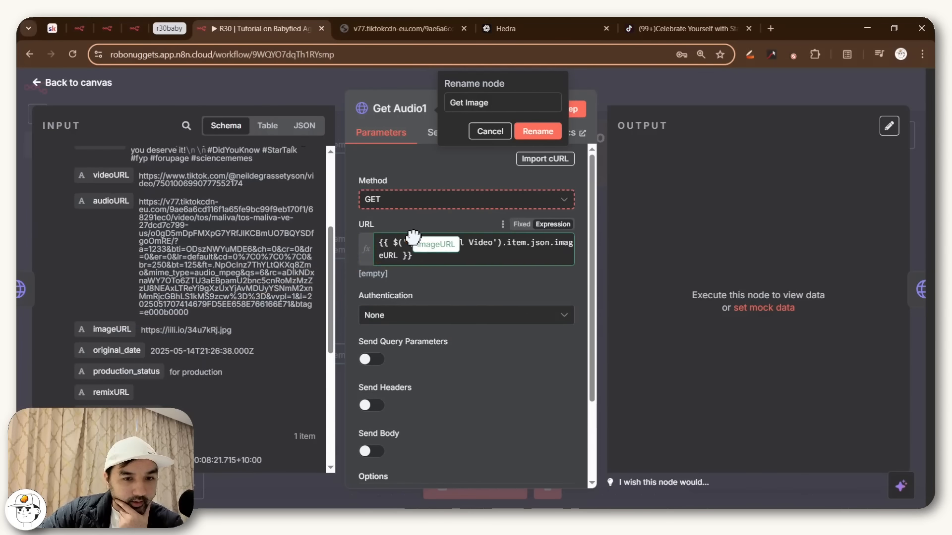
pyautogui.click(416, 224)
pyautogui.click(537, 131)
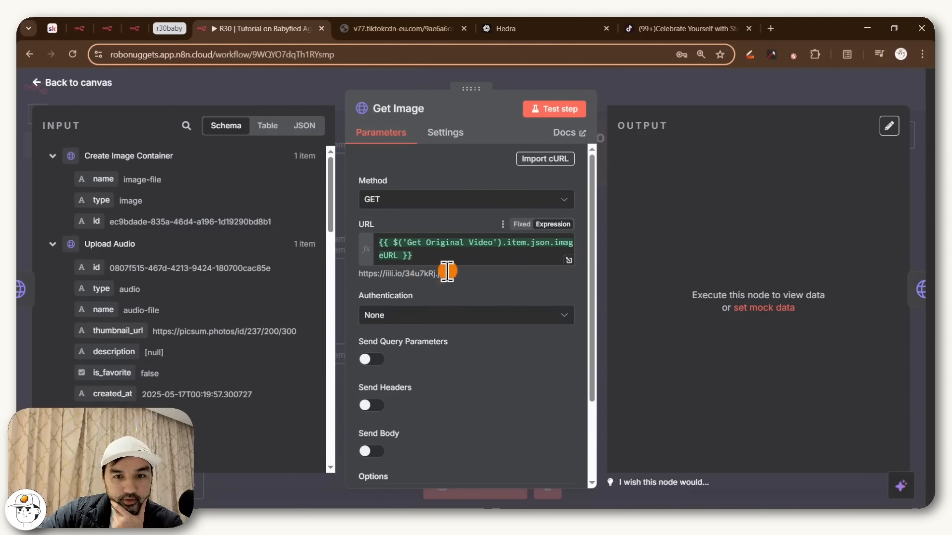
# Preview the resolved image URL in a separate browser window, and test the Get Image node and view its output image
pyautogui.moveTo(448, 271); pyautogui.dragTo(352, 272)
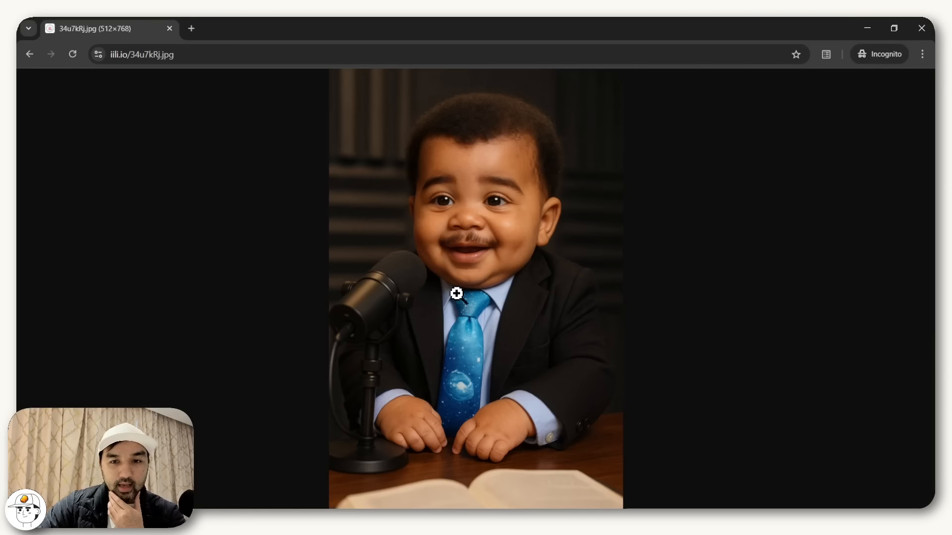
pyautogui.click(918, 30)
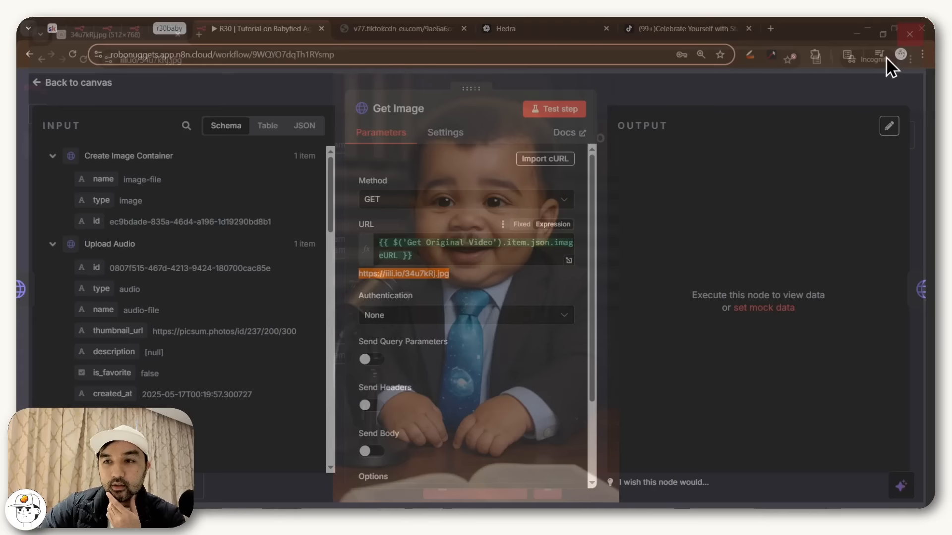
pyautogui.scroll(-1, 500, 292)
pyautogui.click(548, 109)
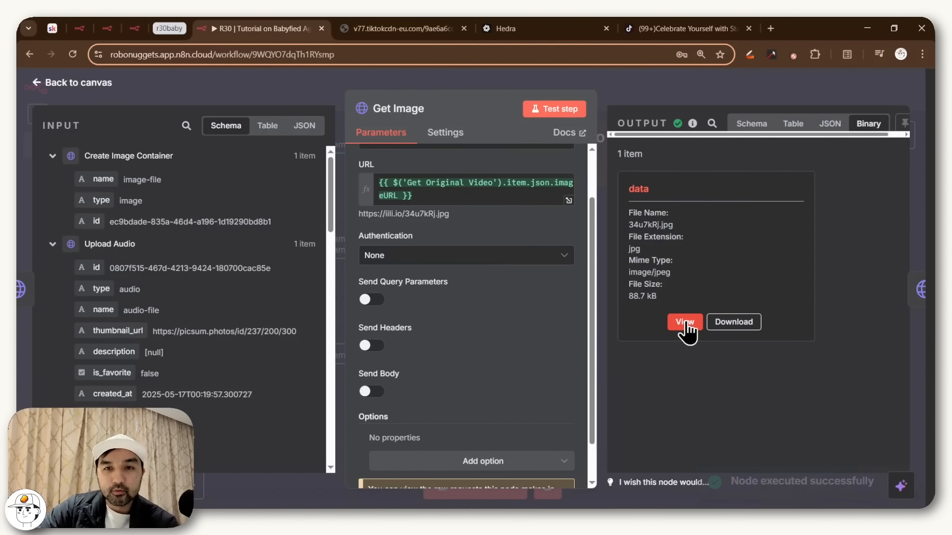
pyautogui.click(685, 321)
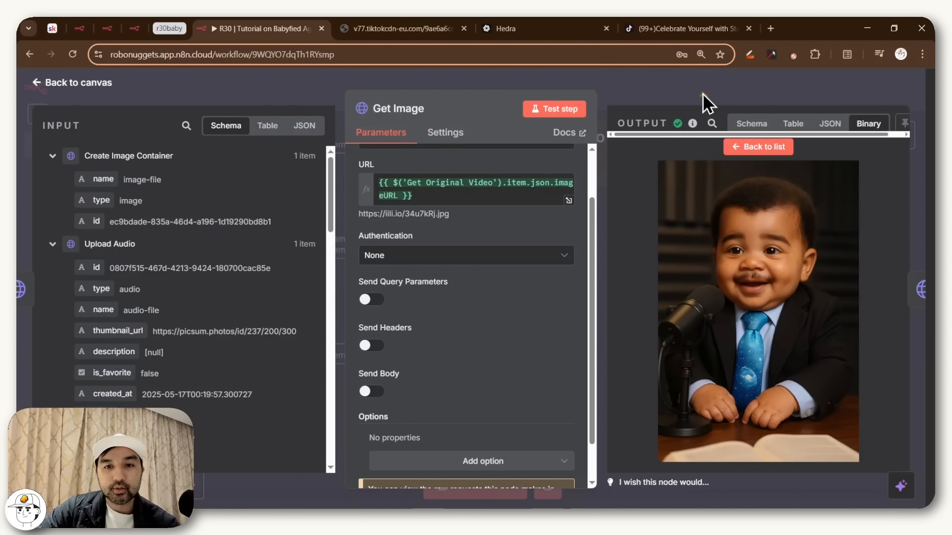
pyautogui.click(702, 93)
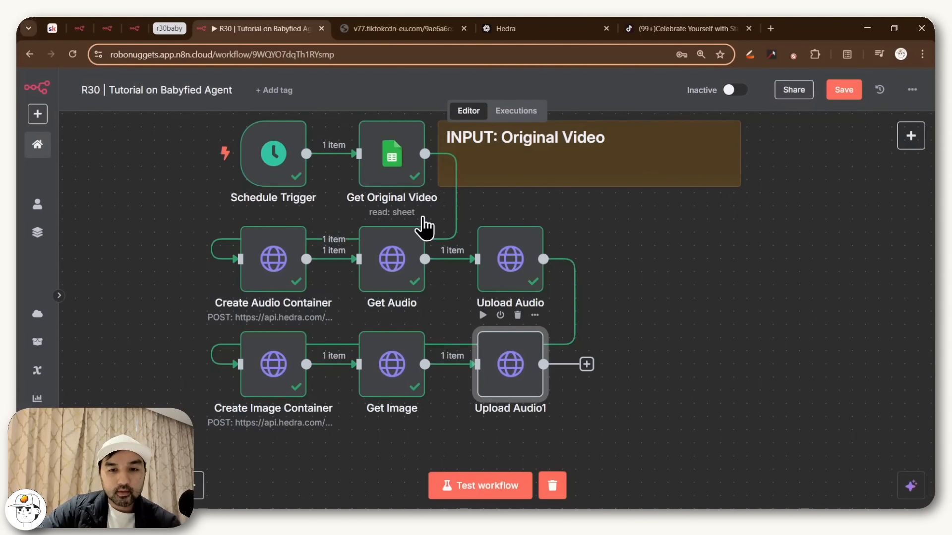
# Rename the copied Upload Audio1 node as "Upload Image" and check its body parameters
pyautogui.click(426, 110)
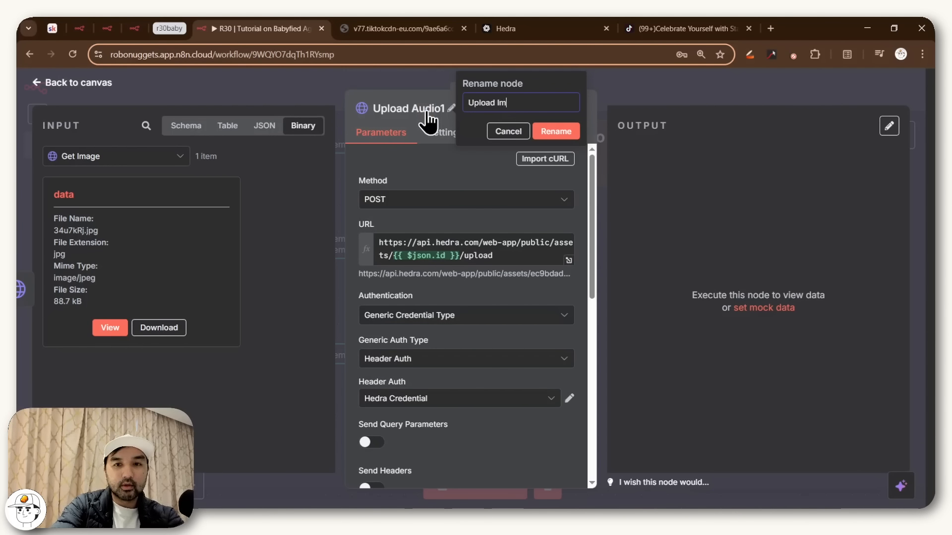
pyautogui.click(556, 130)
pyautogui.scroll(-8, 414, 345)
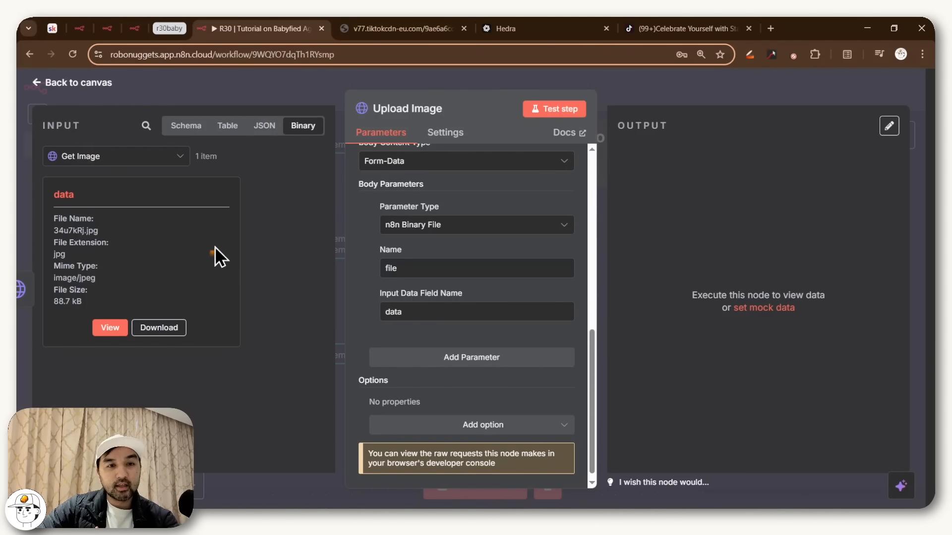
# View the incoming image, test the Upload Image node and review its output
pyautogui.click(110, 328)
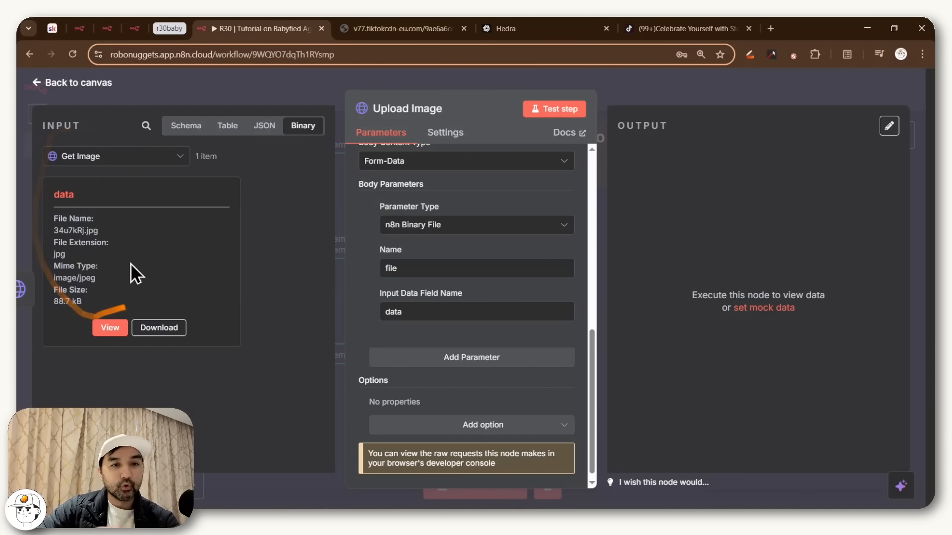
pyautogui.click(558, 109)
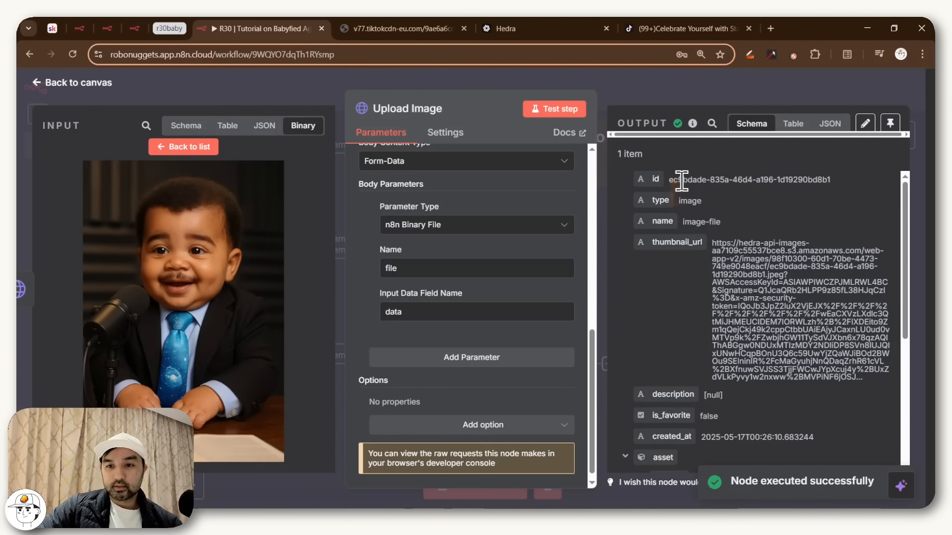
pyautogui.scroll(-5, 704, 283)
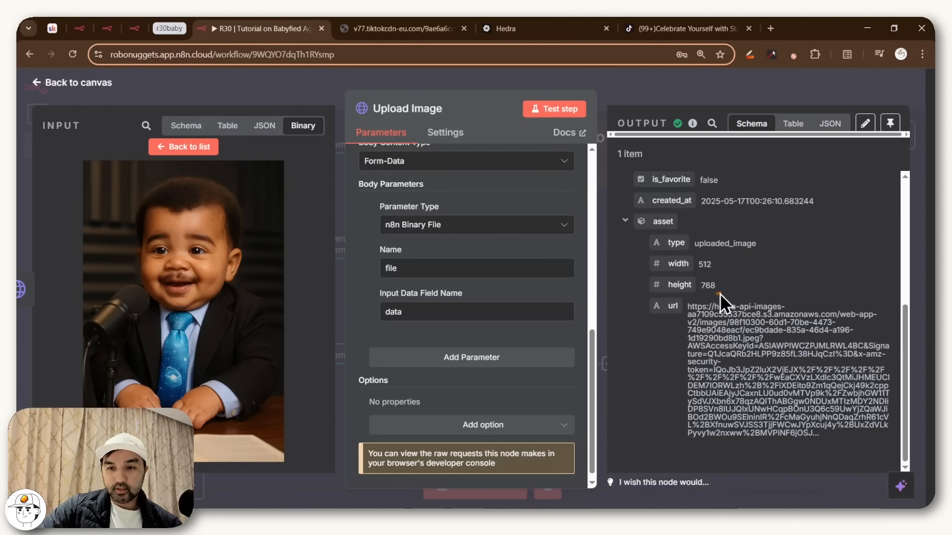
pyautogui.scroll(5, 714, 288)
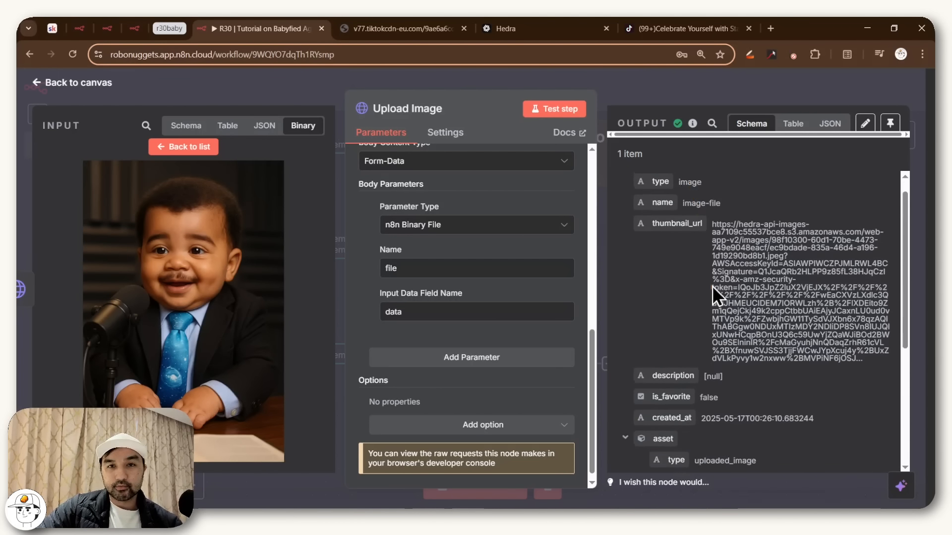
pyautogui.click(676, 88)
# Copy the "Ready Audio" and "Ready Image" sticky notes from the reference workflow and place them beside the audio and image rows
pyautogui.click(115, 20)
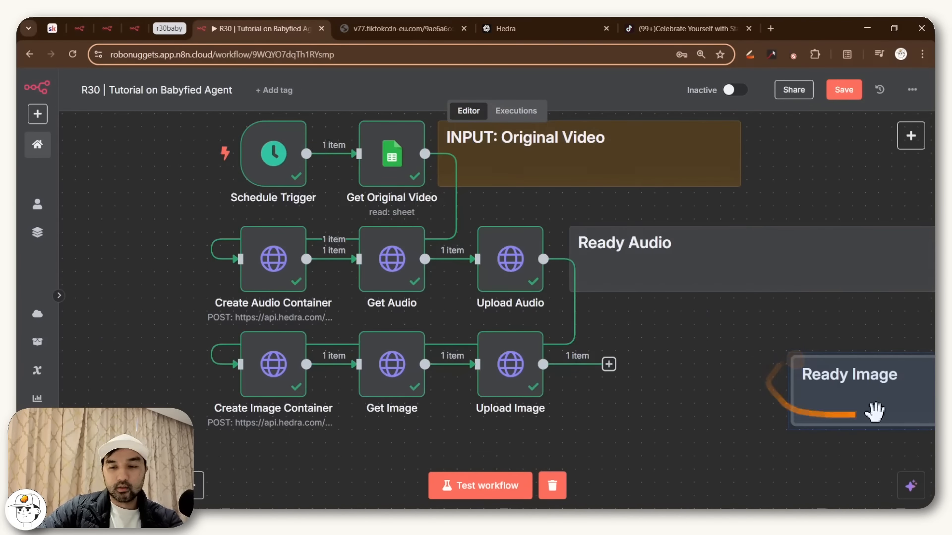
pyautogui.moveTo(873, 410); pyautogui.dragTo(657, 391)
pyautogui.click(708, 439)
pyautogui.scroll(-3, 678, 298)
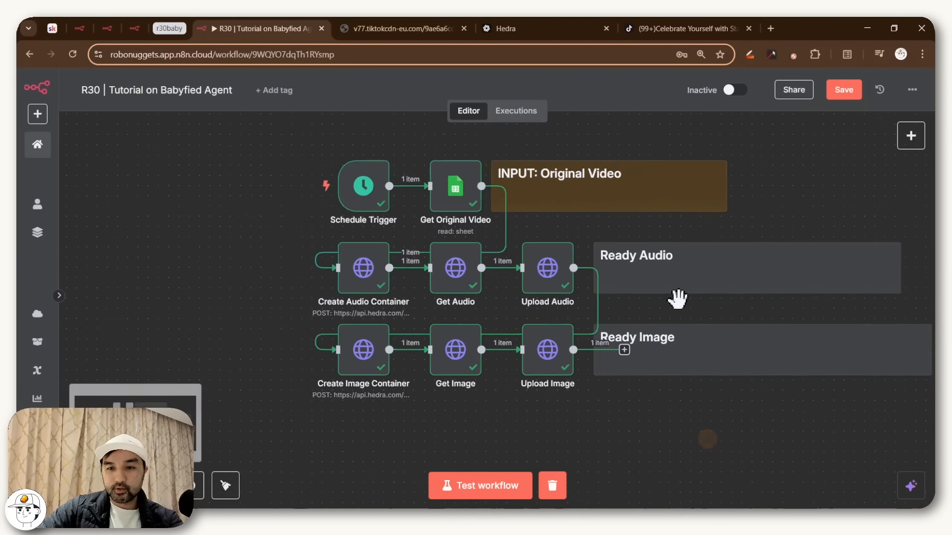
pyautogui.moveTo(818, 193); pyautogui.dragTo(656, 194)
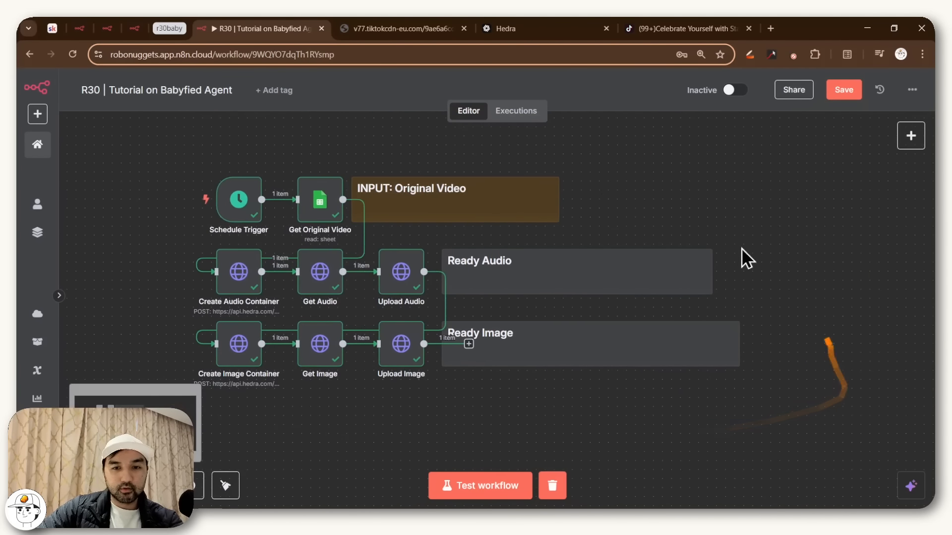
pyautogui.hscroll(-2, 722, 204)
# Examine the row of nodes from Create video to Babyfied Video in the finished Part 2 workflow
pyautogui.click(136, 28)
pyautogui.moveTo(162, 338); pyautogui.dragTo(876, 425)
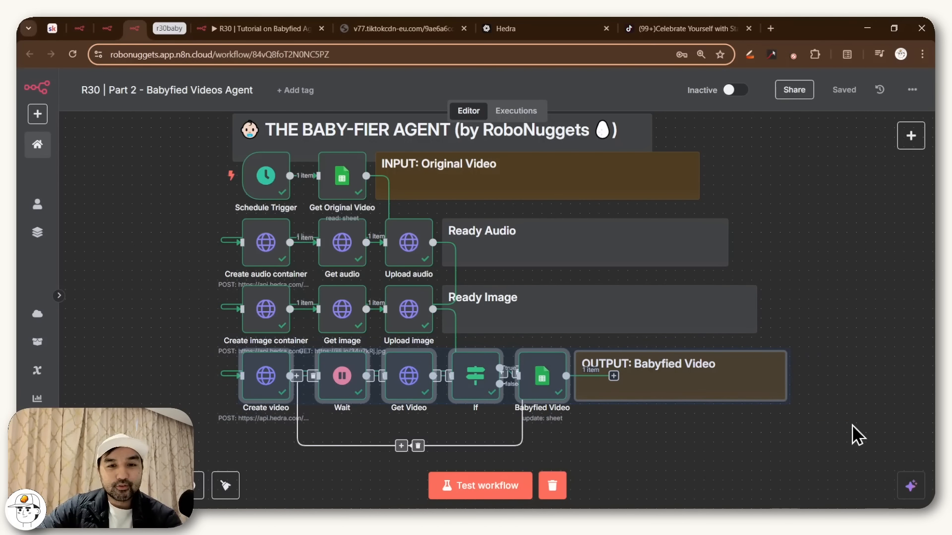
pyautogui.click(258, 20)
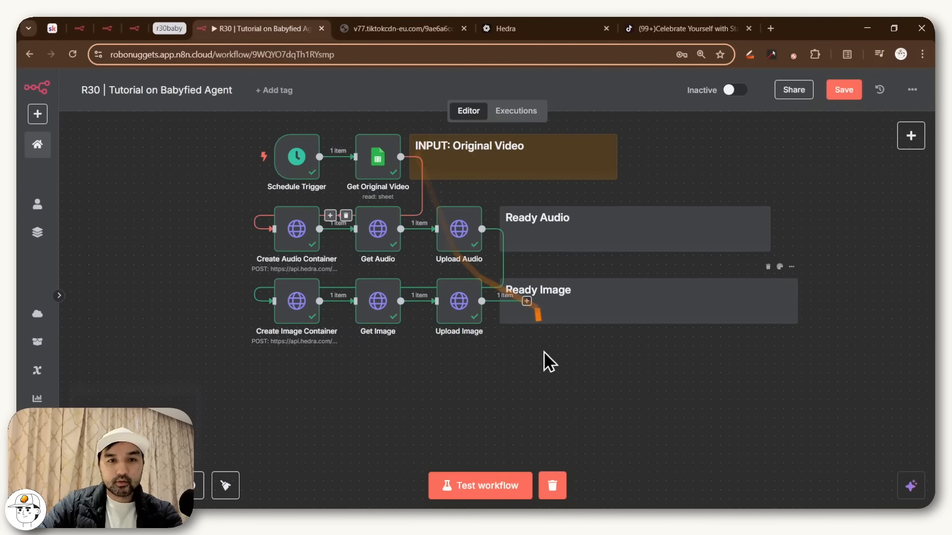
# Duplicate the Create Image Container node, place the copy below the image row and connect Upload Image to it
pyautogui.click(297, 320)
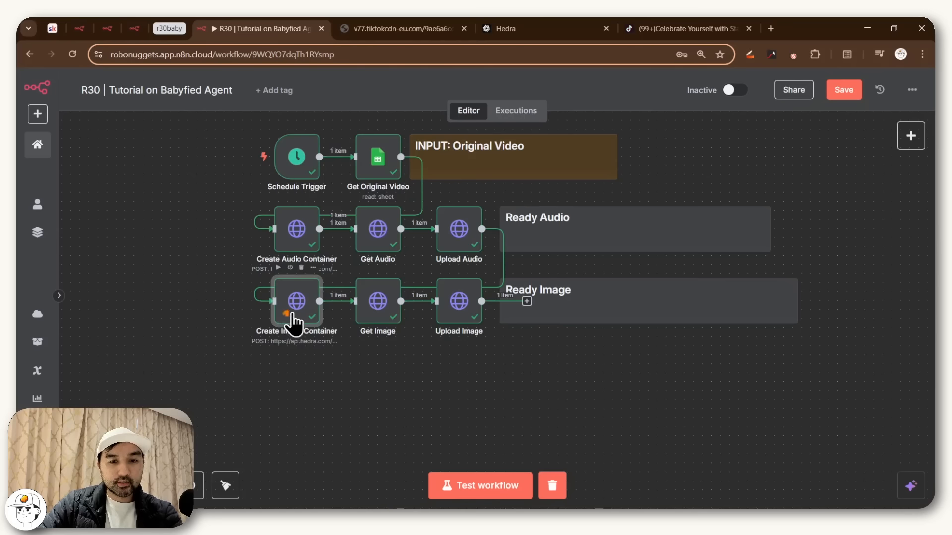
pyautogui.hotkey('ctrl', 'c')
pyautogui.hotkey('ctrl', 'v')
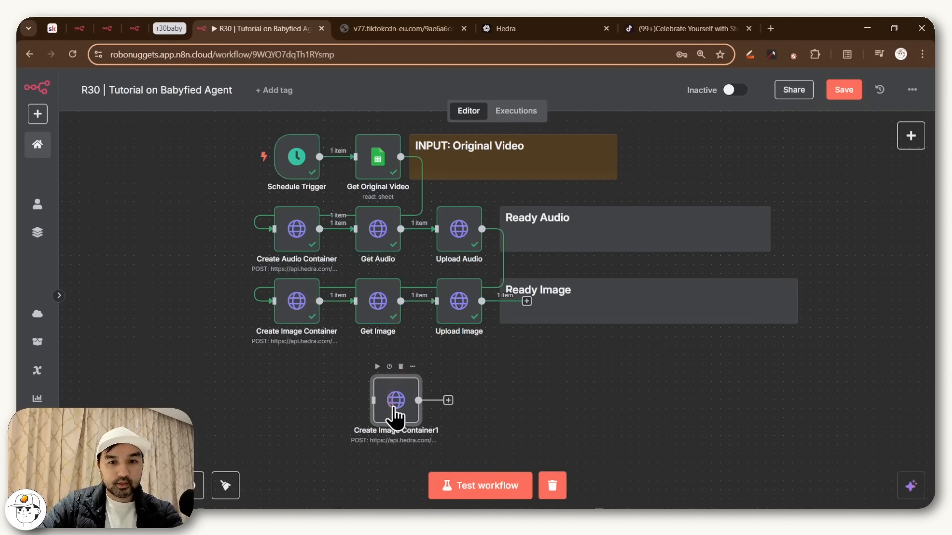
pyautogui.moveTo(392, 414); pyautogui.dragTo(284, 390)
pyautogui.moveTo(481, 301); pyautogui.dragTo(280, 389)
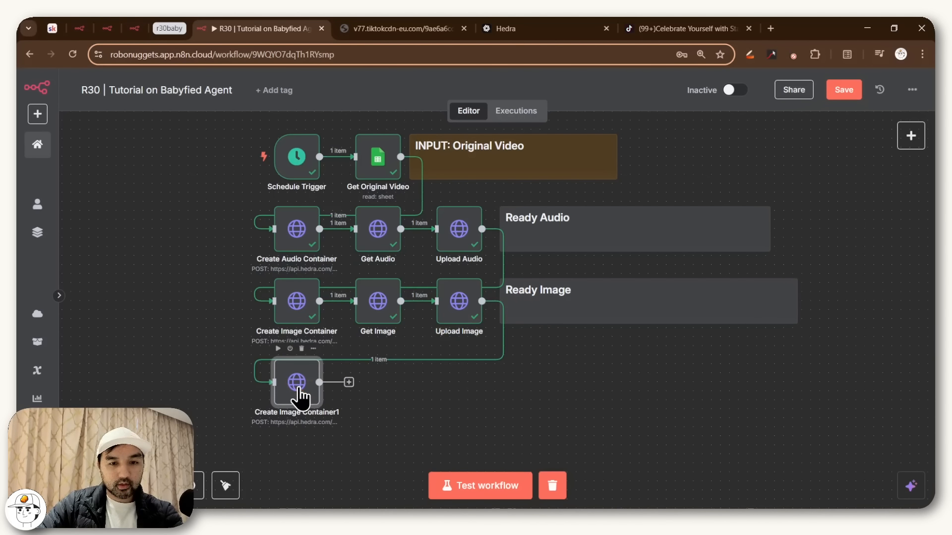
# Rename the copied Create Image Container1 node as "Create Video"
pyautogui.doubleClick(300, 397)
pyautogui.click(446, 108)
pyautogui.write('Create Video')
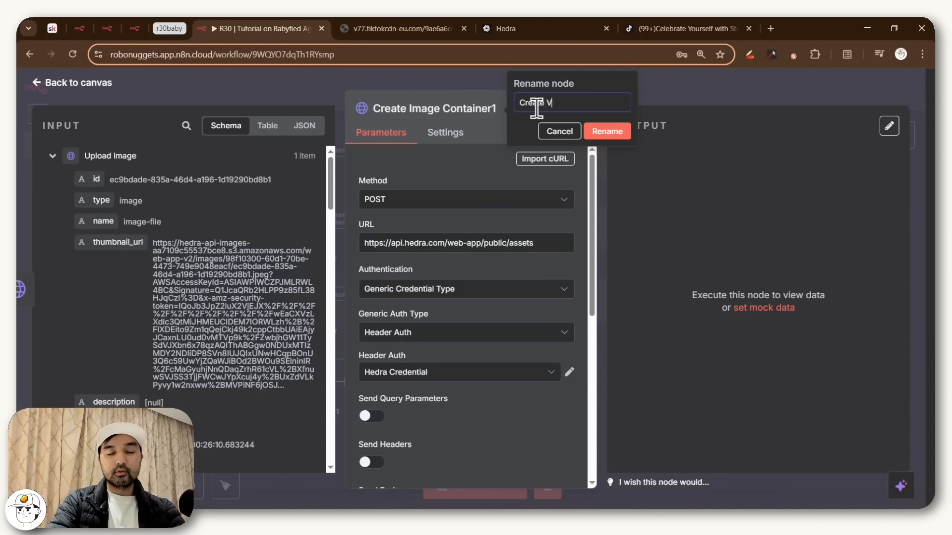
pyautogui.click(609, 135)
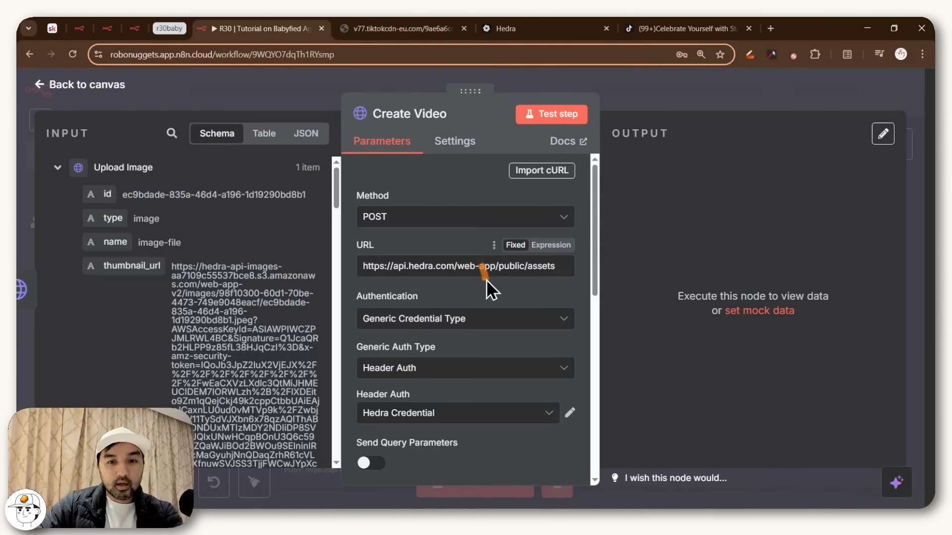
pyautogui.click(480, 273)
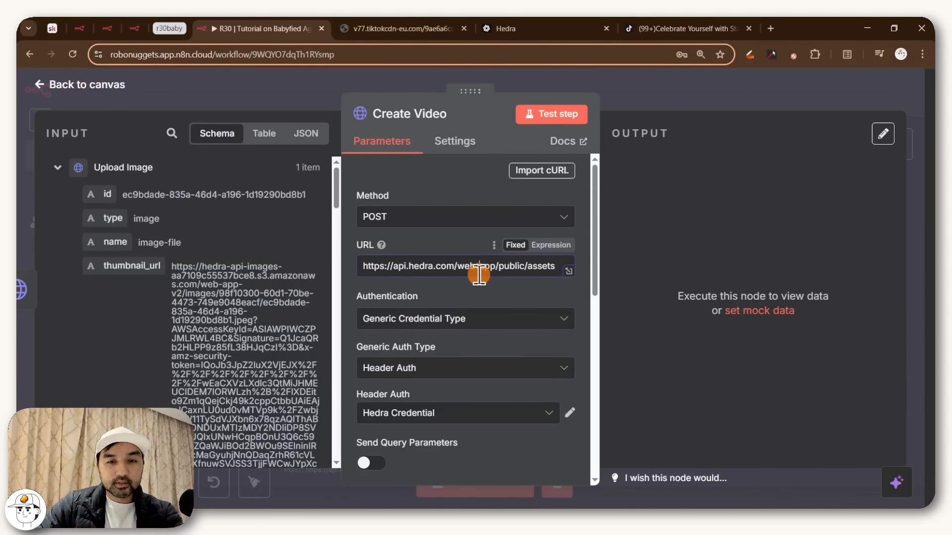
pyautogui.hotkey('ctrl', 'a')
pyautogui.press('BackSpace')
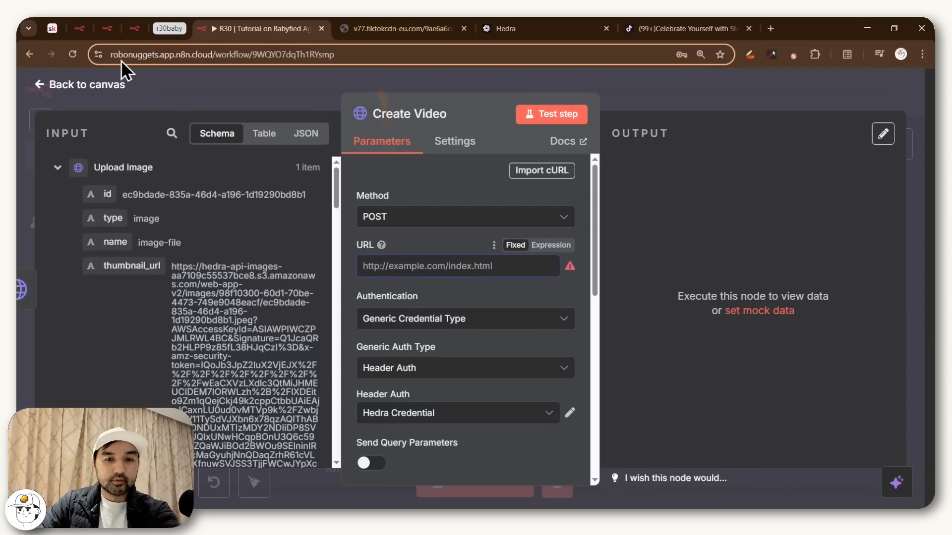
pyautogui.click(52, 29)
pyautogui.moveTo(740, 301); pyautogui.dragTo(464, 248)
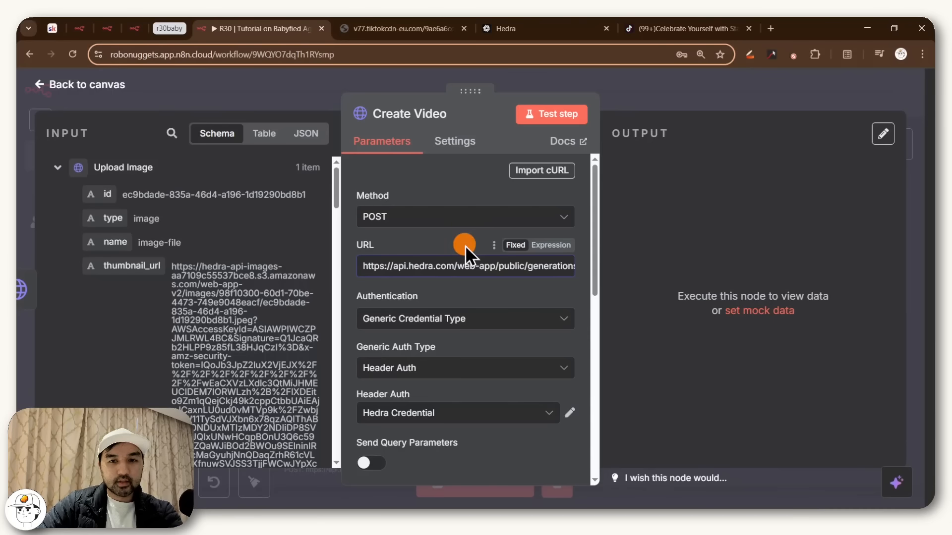
pyautogui.click(431, 265)
pyautogui.click(471, 289)
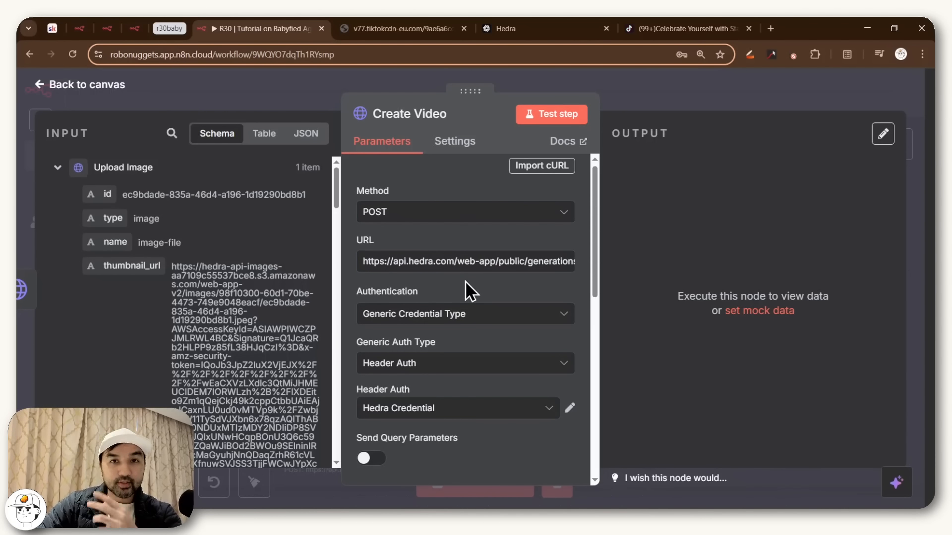
# Replace the Create Video node's JSON body with the Create video JSON request copied from the Skool lesson
pyautogui.scroll(-3, 464, 281)
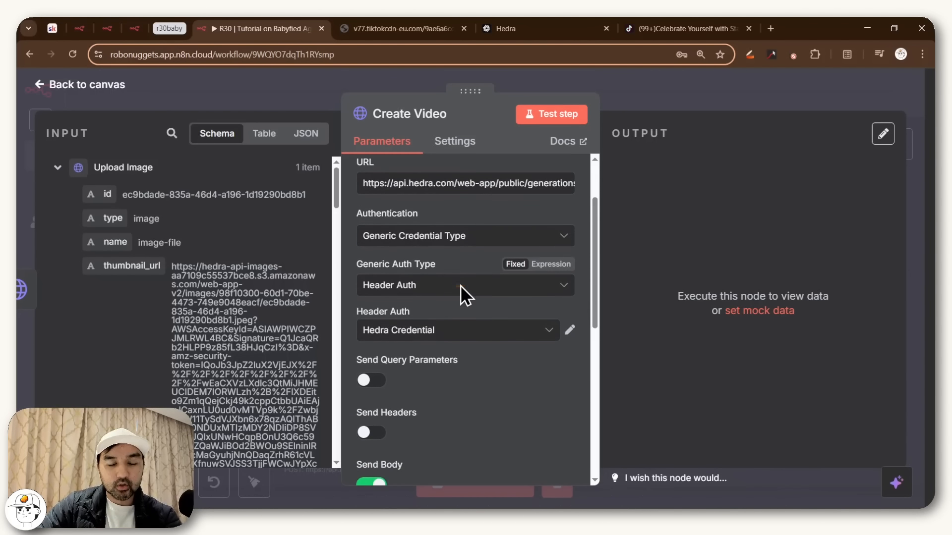
pyautogui.scroll(-3, 463, 317)
pyautogui.scroll(-4, 452, 302)
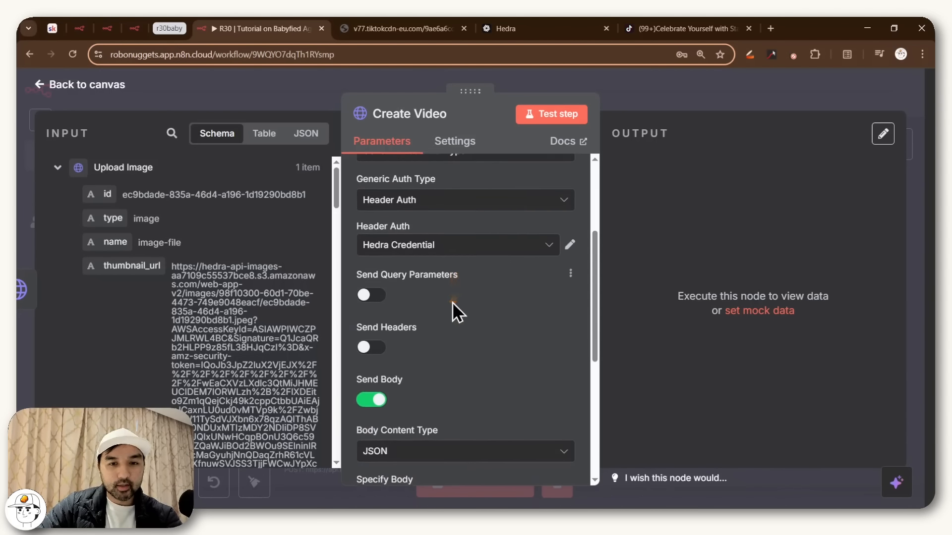
pyautogui.scroll(-6, 452, 302)
pyautogui.click(467, 327)
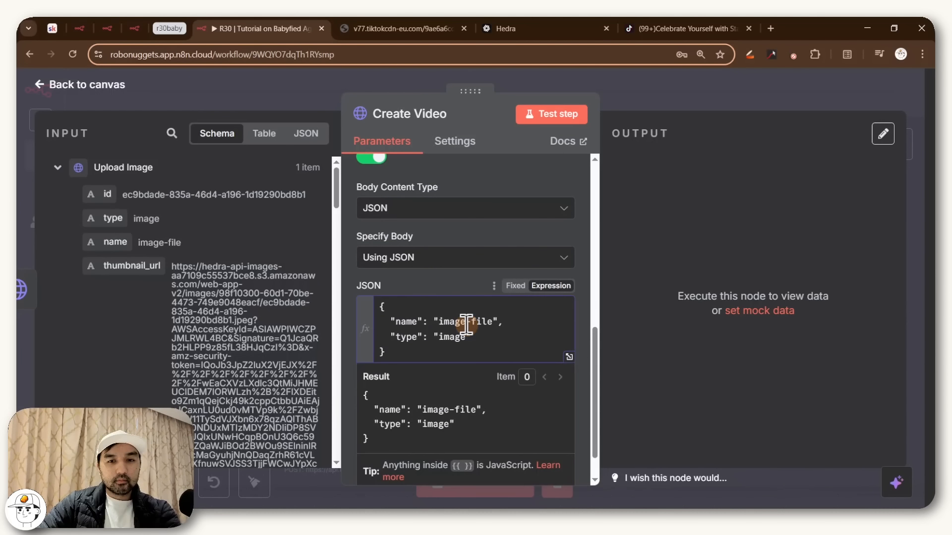
pyautogui.hotkey('ctrl', 'a')
pyautogui.press('BackSpace')
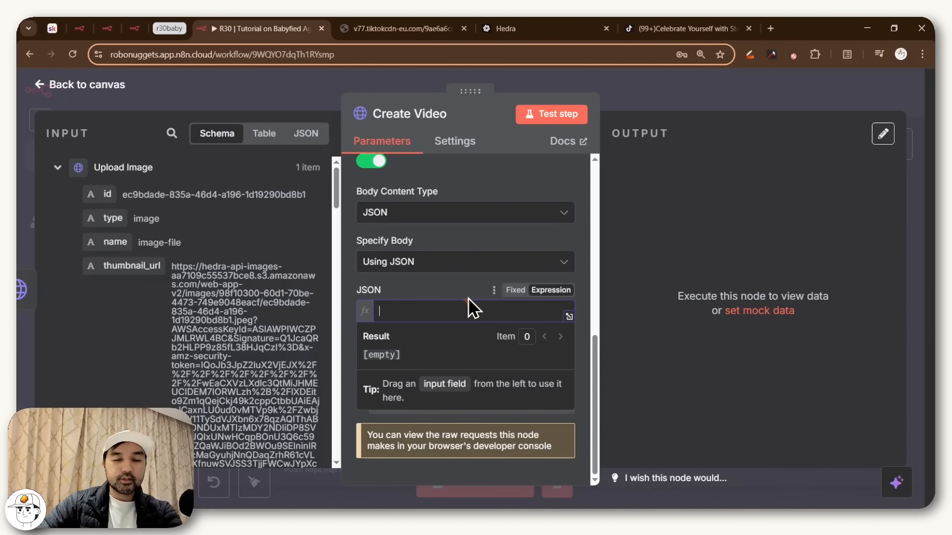
pyautogui.click(466, 296)
pyautogui.click(142, 31)
pyautogui.click(52, 29)
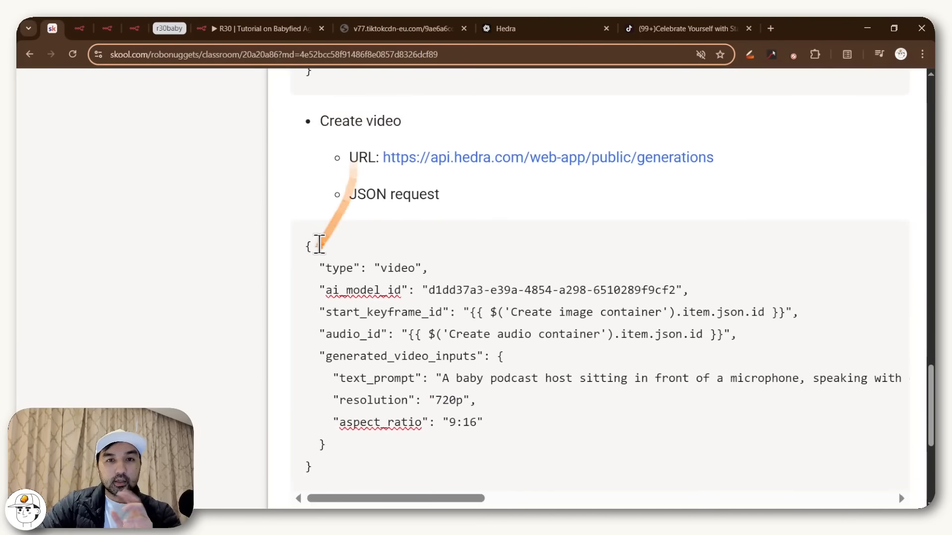
pyautogui.moveTo(307, 244); pyautogui.dragTo(338, 469)
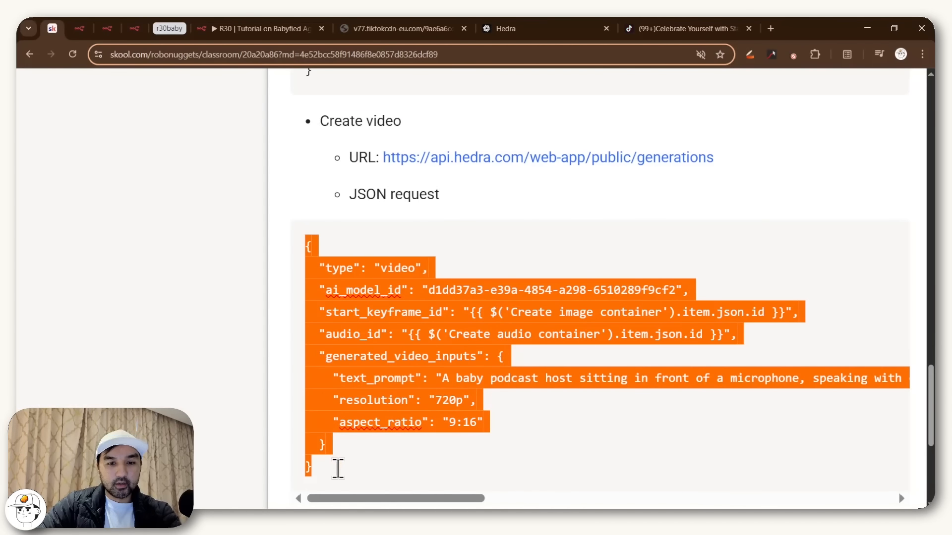
pyautogui.hotkey('ctrl', 'c')
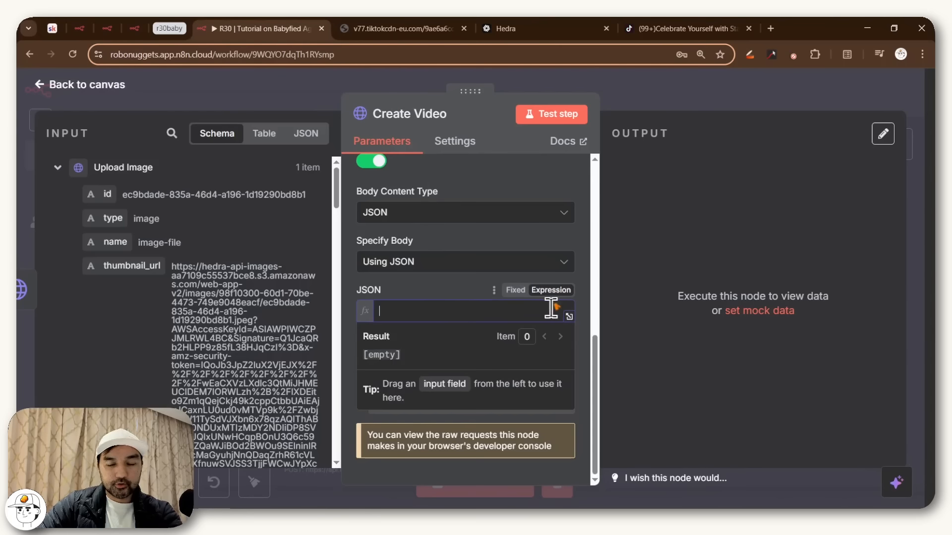
pyautogui.hotkey('ctrl', 'v')
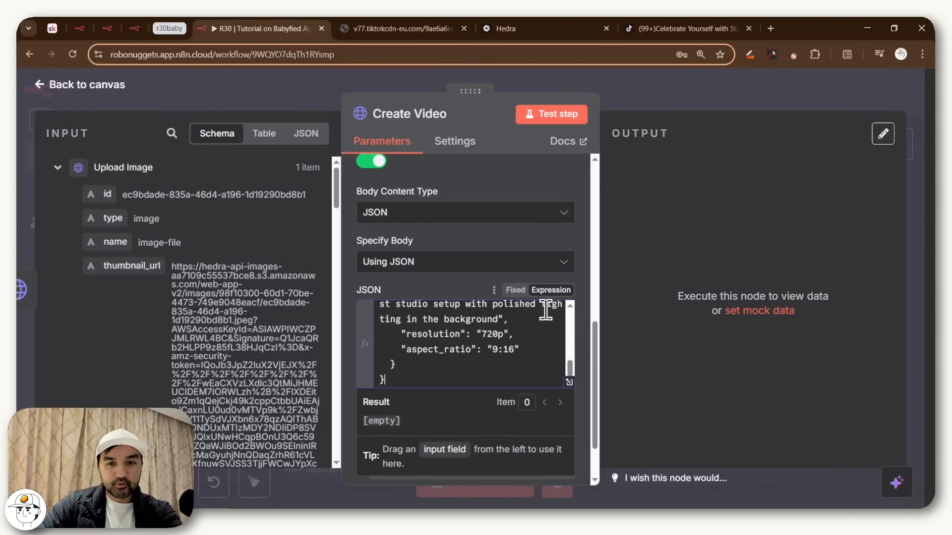
# Open the JSON body in the expanded expression editor and examine its model ID, image and audio references, text prompt, resolution and aspect ratio
pyautogui.click(569, 382)
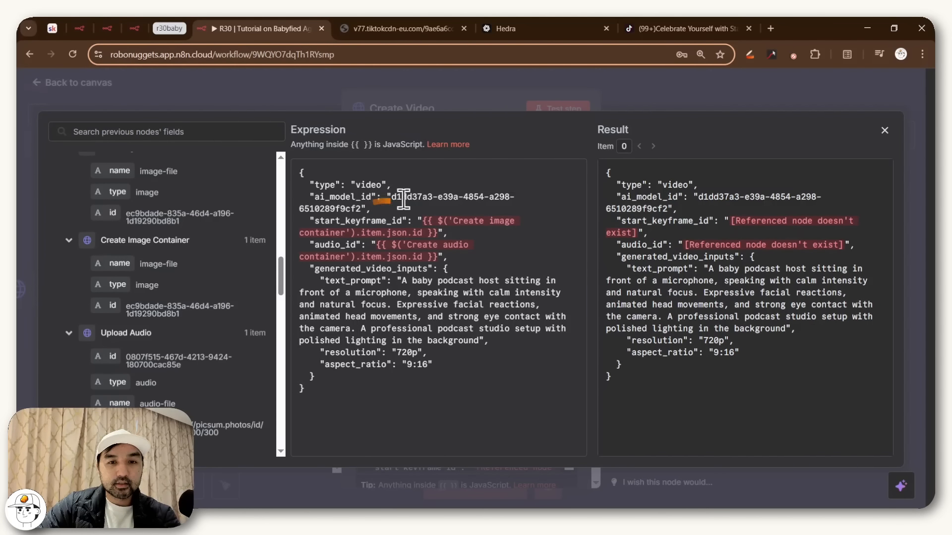
pyautogui.moveTo(389, 197); pyautogui.dragTo(368, 209)
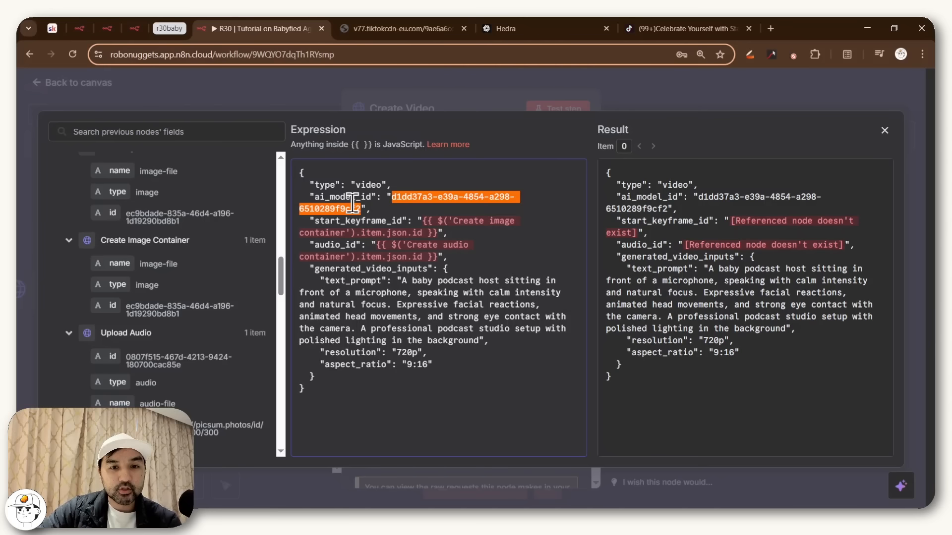
pyautogui.moveTo(423, 221); pyautogui.dragTo(438, 233)
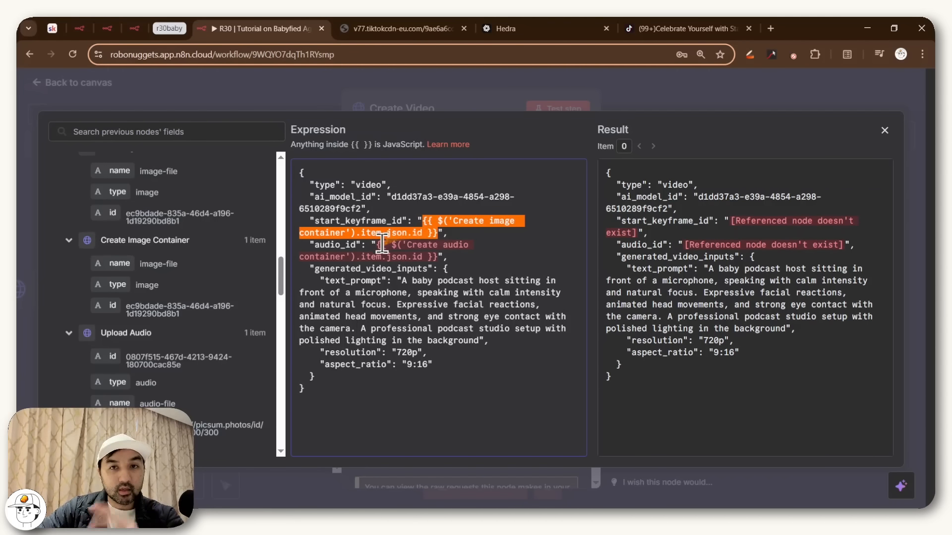
pyautogui.moveTo(376, 245); pyautogui.dragTo(436, 258)
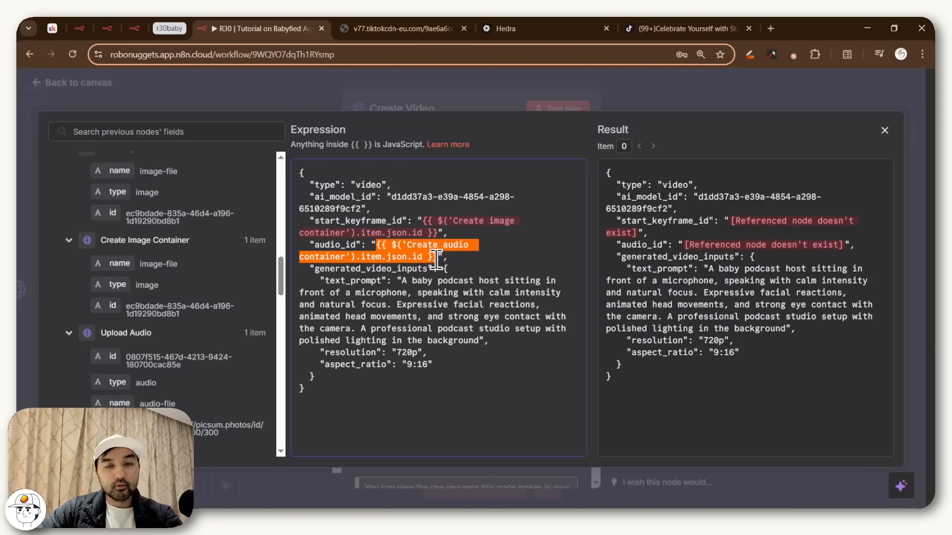
pyautogui.moveTo(402, 280); pyautogui.dragTo(490, 366)
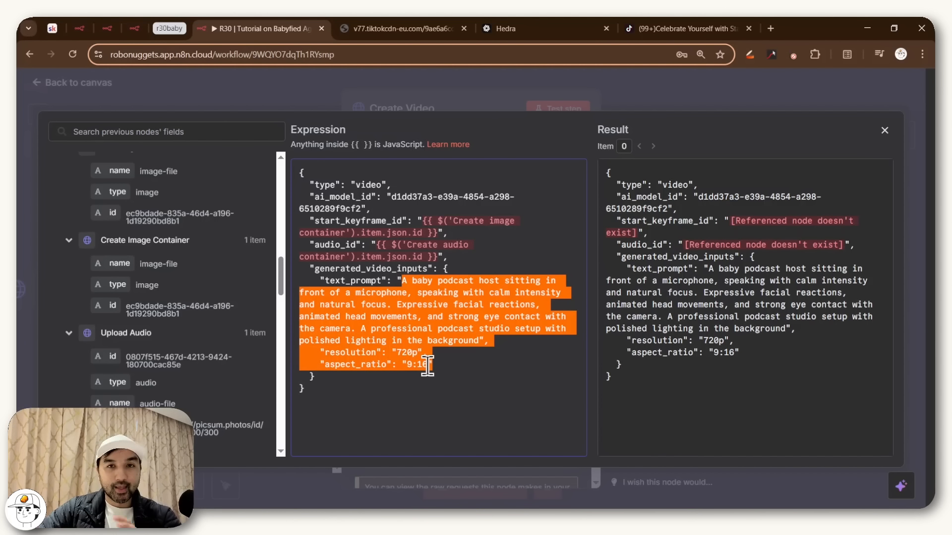
pyautogui.click(426, 292)
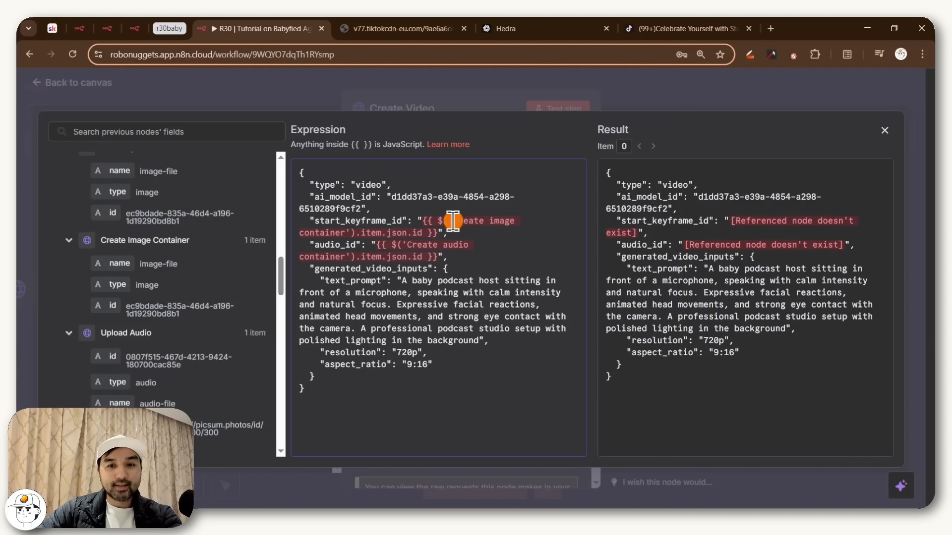
pyautogui.moveTo(453, 221); pyautogui.dragTo(342, 233)
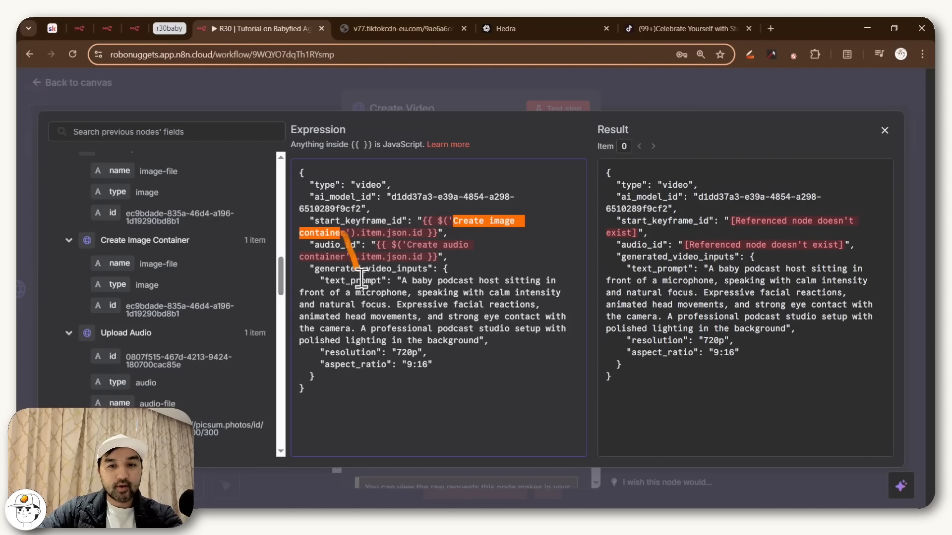
pyautogui.scroll(2, 464, 226)
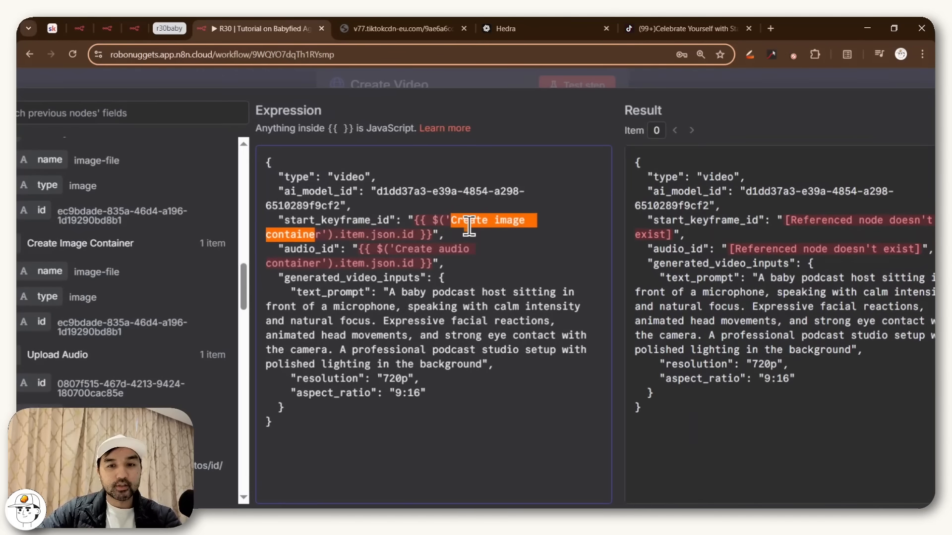
pyautogui.scroll(-2, 468, 226)
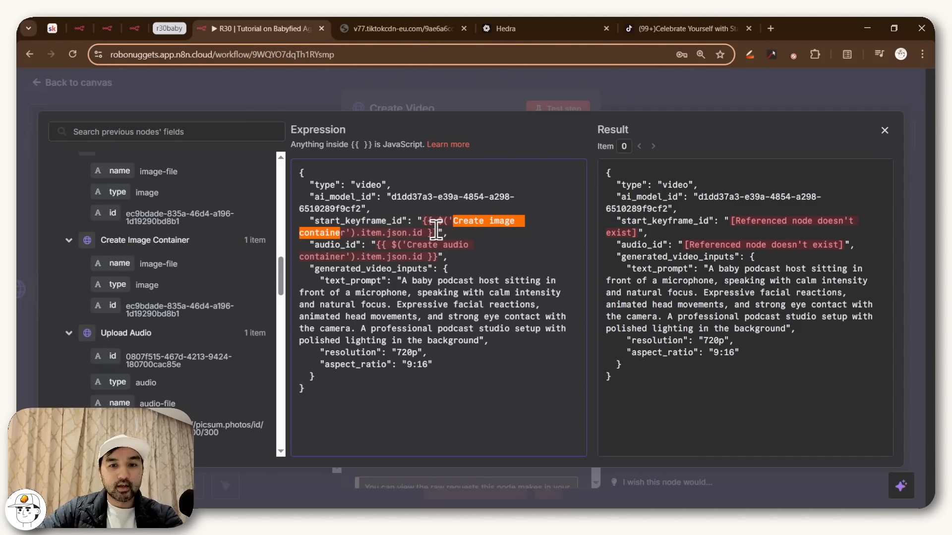
# Replace the start_keyframe_id expression with the id field from the Create Image Container node
pyautogui.moveTo(438, 232); pyautogui.dragTo(428, 221)
pyautogui.press('BackSpace')
pyautogui.press('BackSpace')
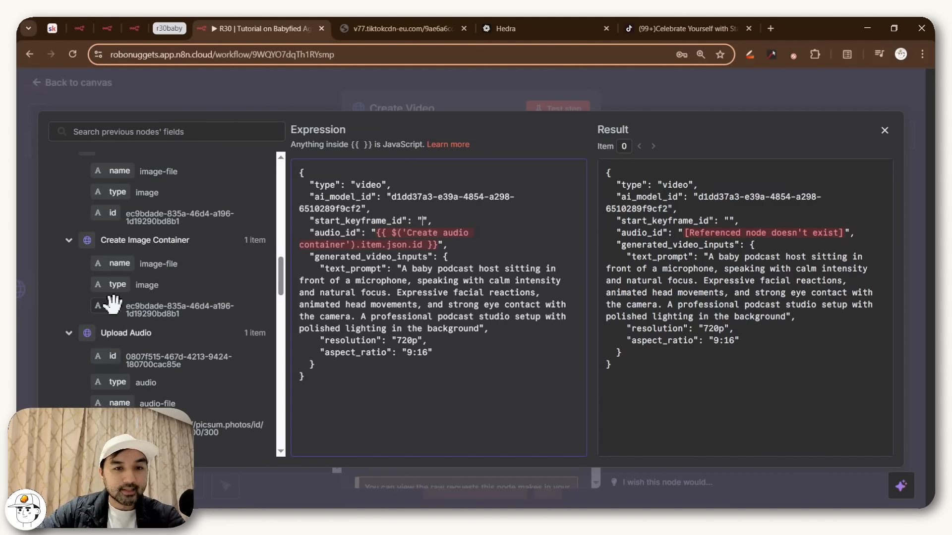
pyautogui.moveTo(112, 305); pyautogui.dragTo(423, 224)
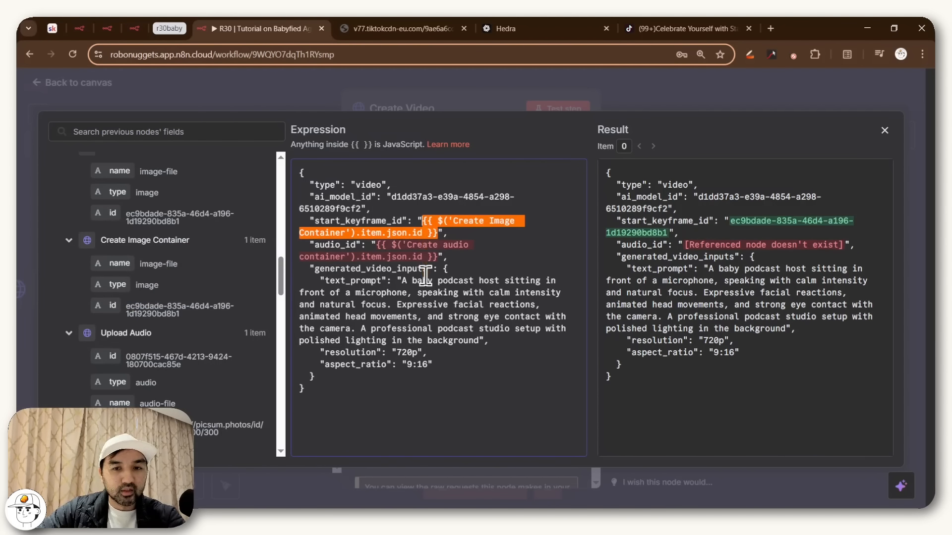
# Compare the start_keyframe_id expression and its resolved result with the id output of Create Image Container
pyautogui.click(731, 226)
pyautogui.hotkey('ctrl', 'a')
pyautogui.click(731, 227)
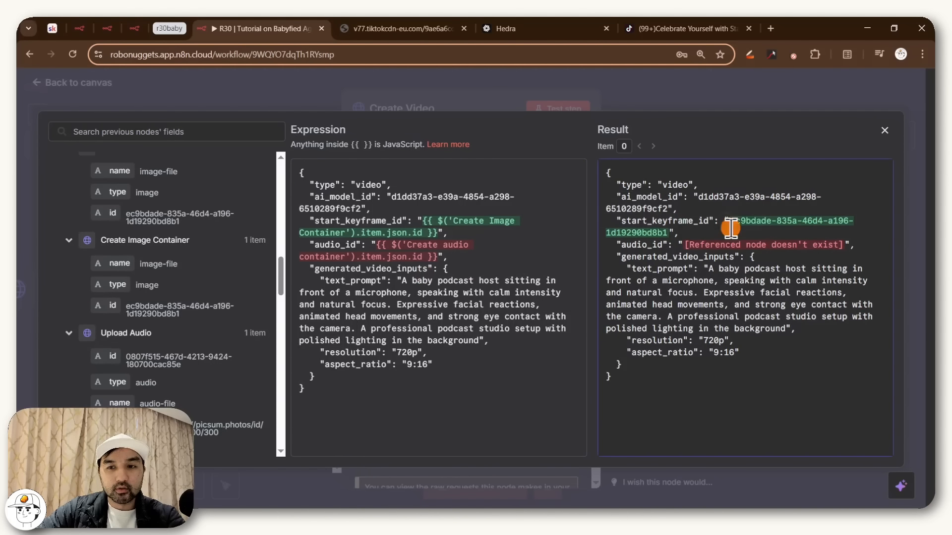
pyautogui.click(434, 224)
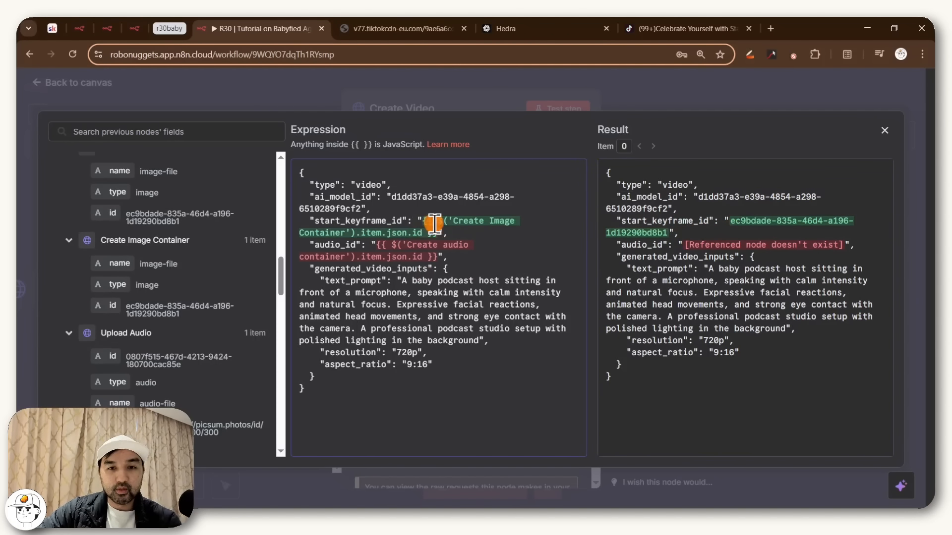
pyautogui.doubleClick(434, 224)
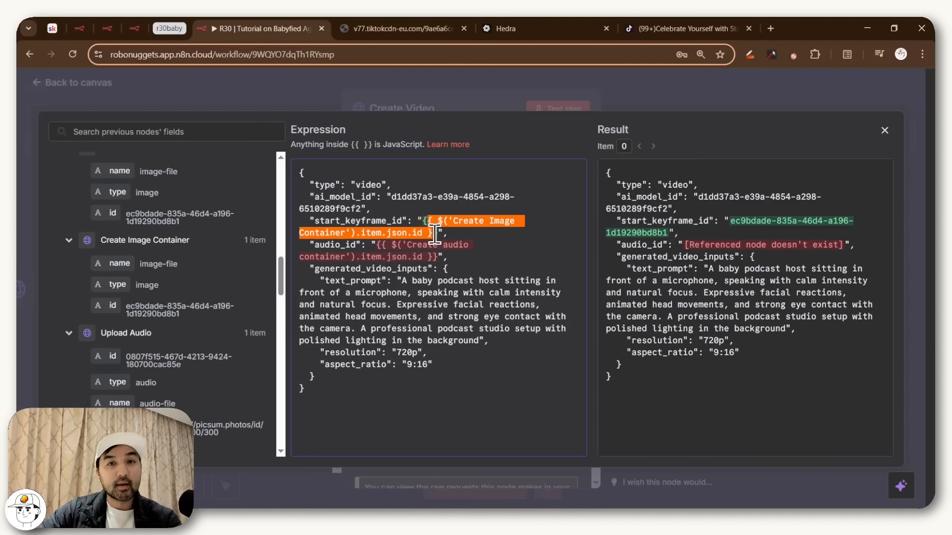
pyautogui.click(435, 232)
pyautogui.moveTo(437, 233); pyautogui.dragTo(423, 221)
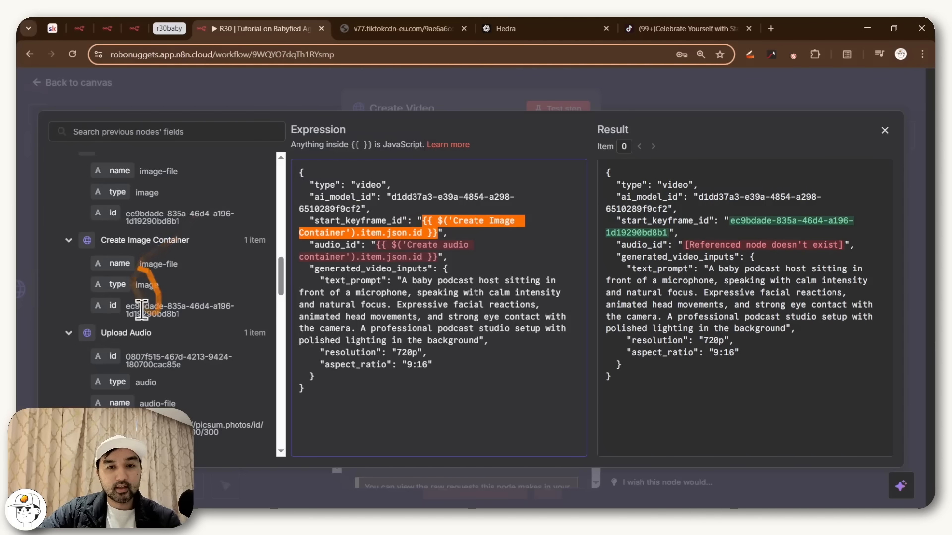
pyautogui.moveTo(125, 304); pyautogui.dragTo(187, 317)
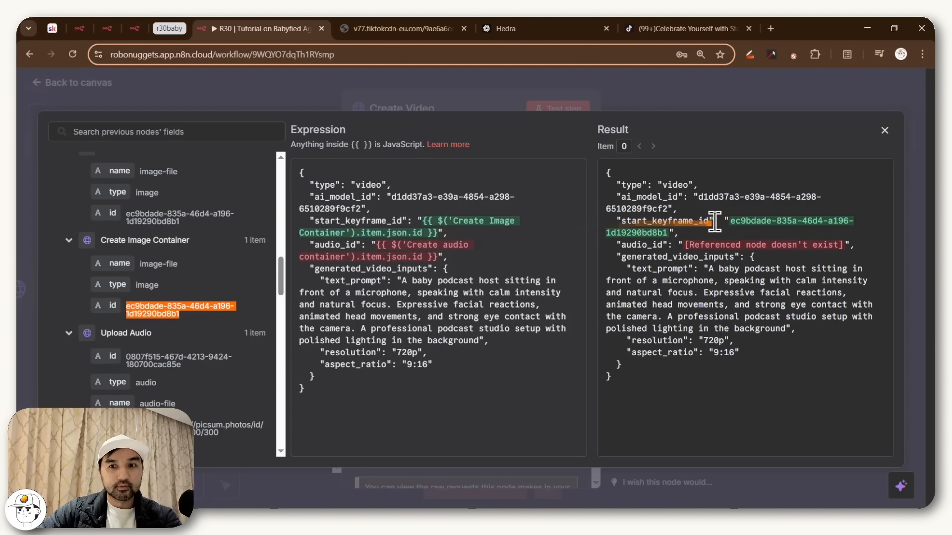
pyautogui.moveTo(730, 221); pyautogui.dragTo(667, 236)
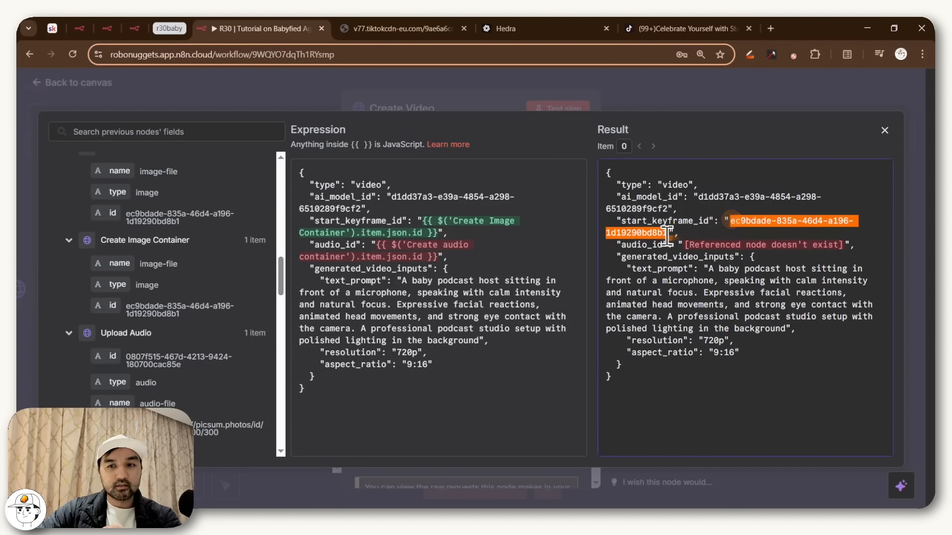
# Correct the node name in the audio_id expression to 'Create Audio Container', with capitalized Audio and Container
pyautogui.click(369, 244)
pyautogui.scroll(-5, 149, 263)
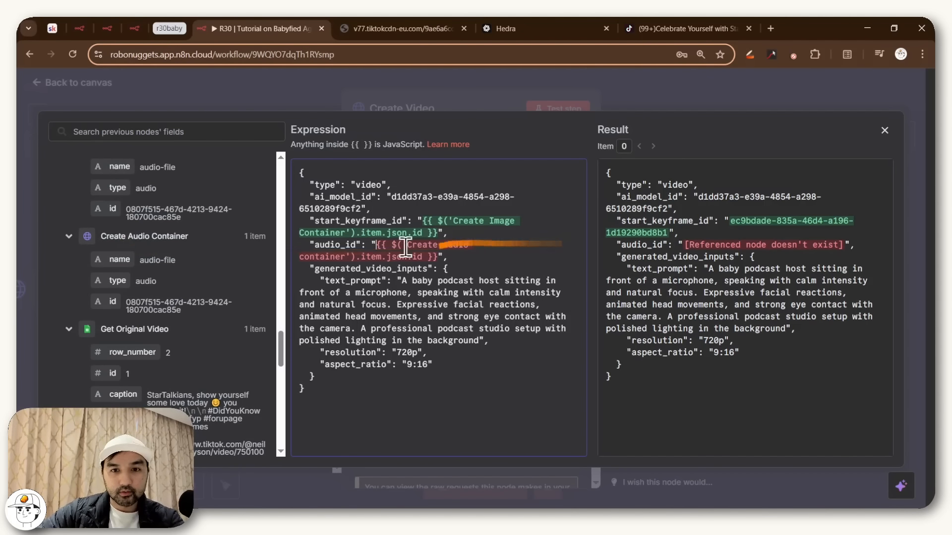
pyautogui.press('BackSpace')
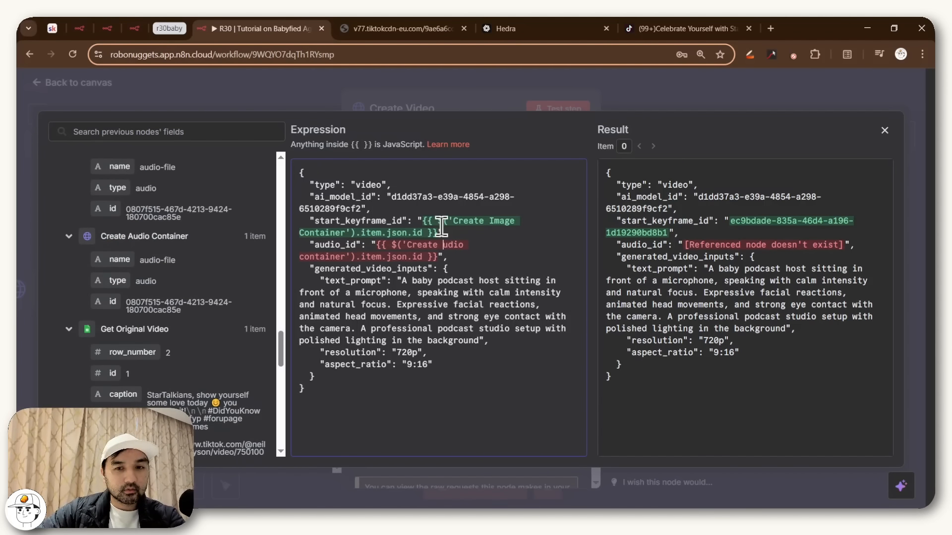
pyautogui.click(306, 256)
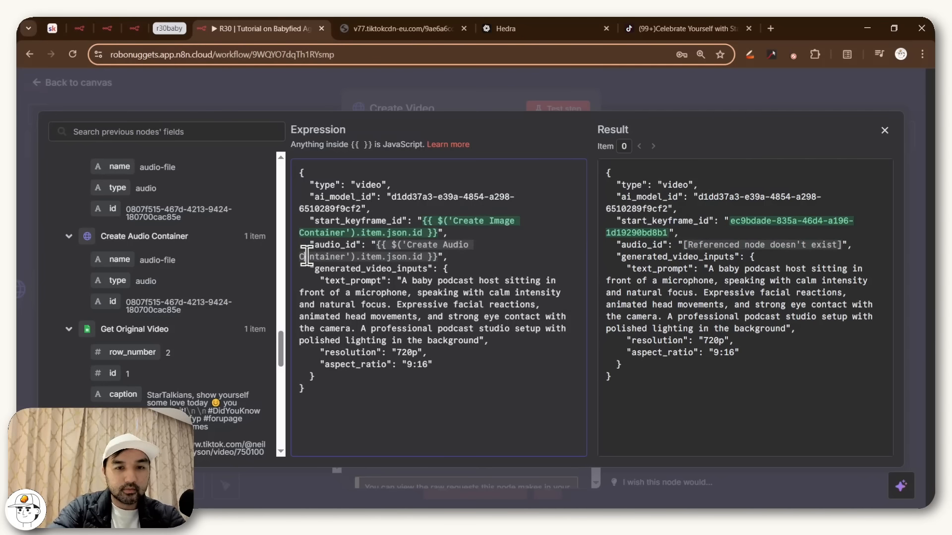
pyautogui.click(376, 280)
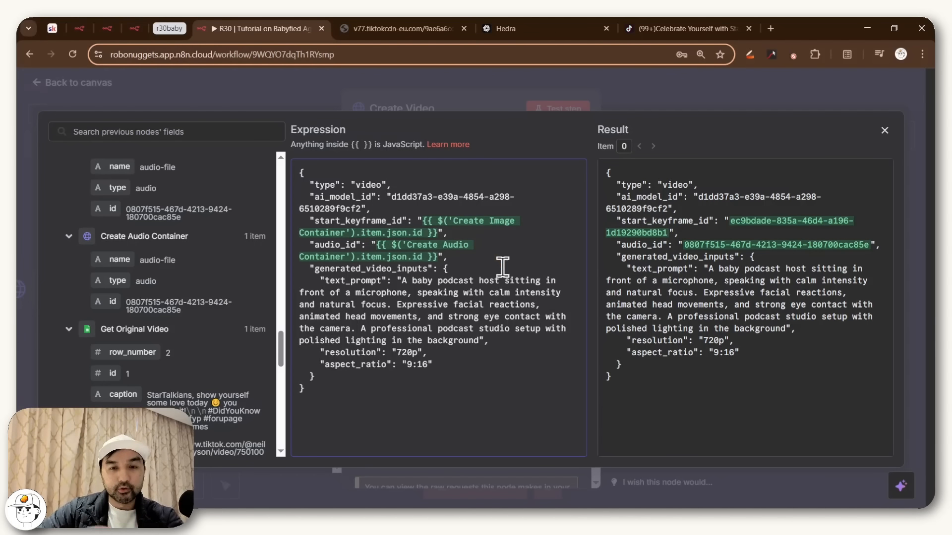
# Close the expression editor, test the Create Video node and return to the workflow canvas
pyautogui.click(559, 95)
pyautogui.click(559, 106)
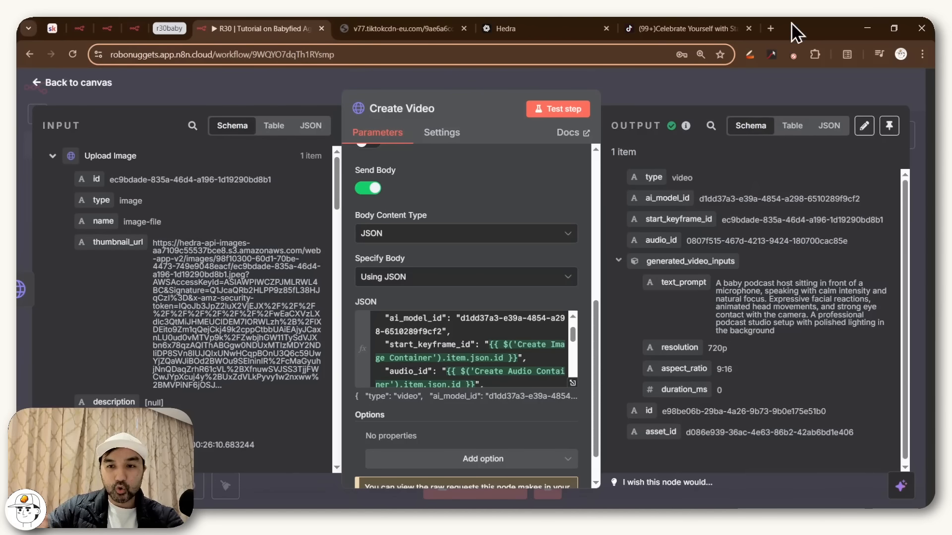
pyautogui.click(735, 93)
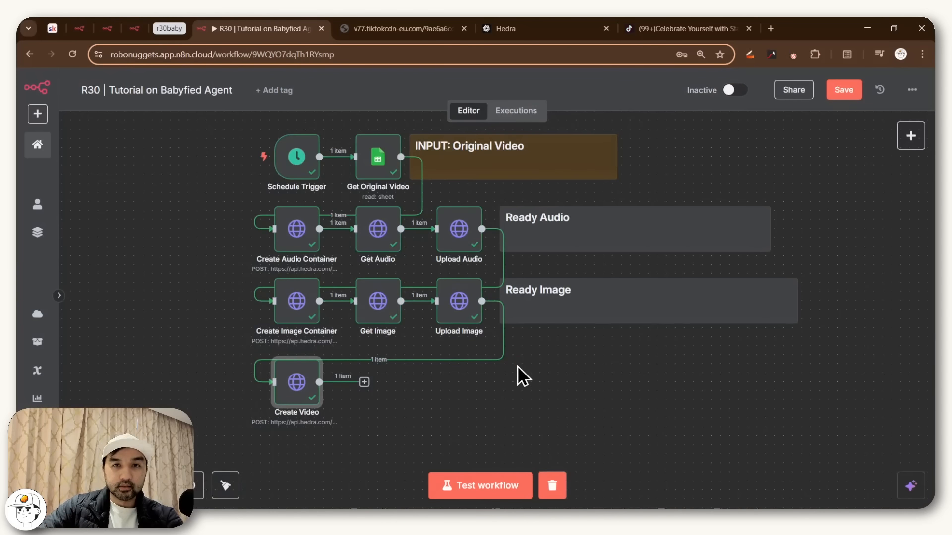
# Add a Wait node after the Create Video node
pyautogui.click(366, 382)
pyautogui.write('wait')
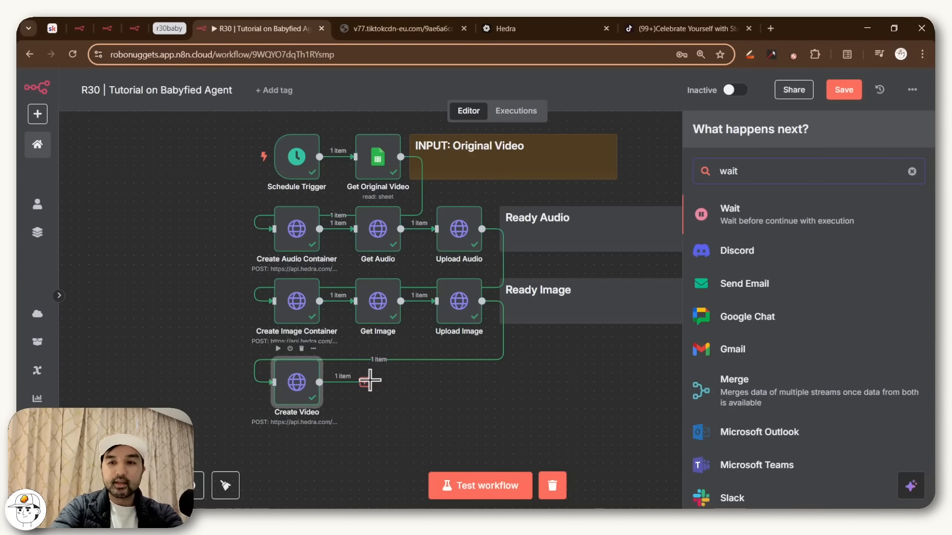
pyautogui.click(795, 238)
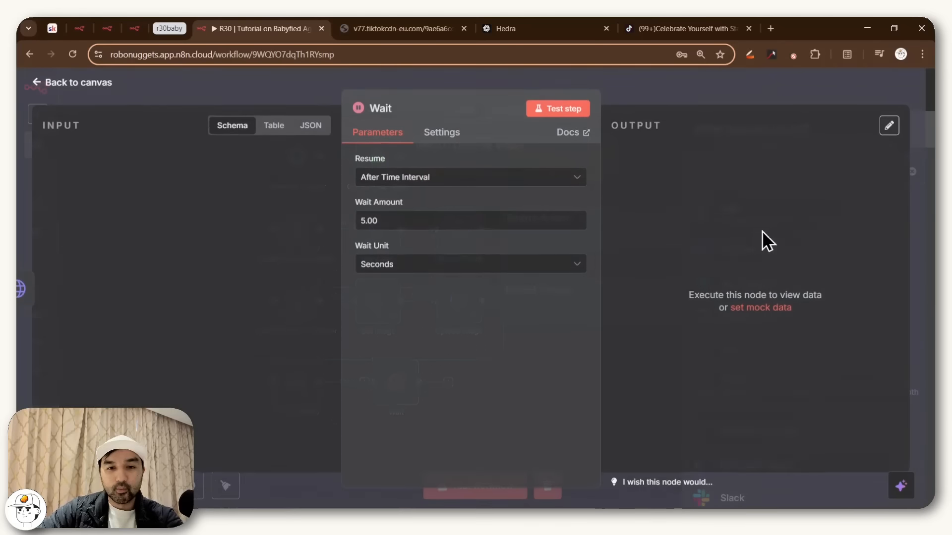
# Set the Wait node's wait amount to 1 second, test it and return to the workflow canvas
pyautogui.click(444, 260)
pyautogui.click(399, 219)
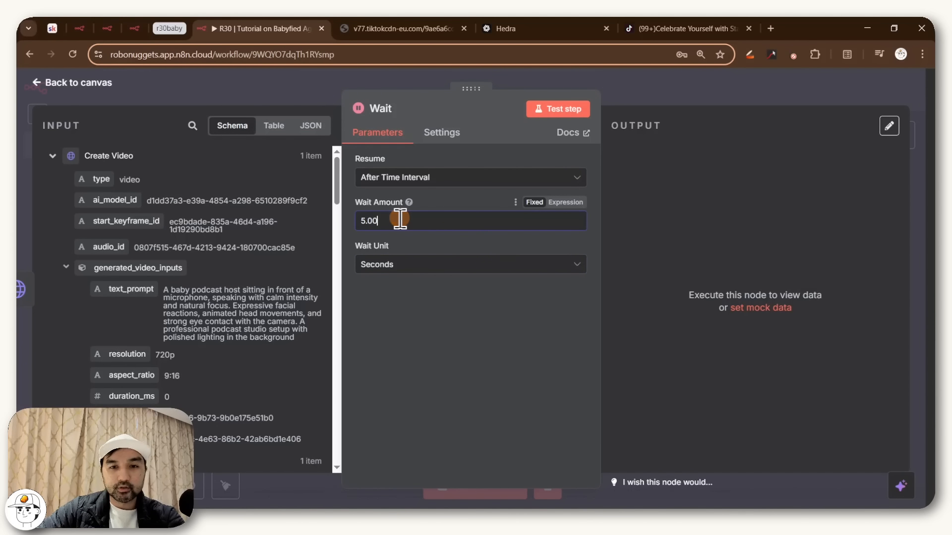
pyautogui.doubleClick(399, 218)
pyautogui.write('1')
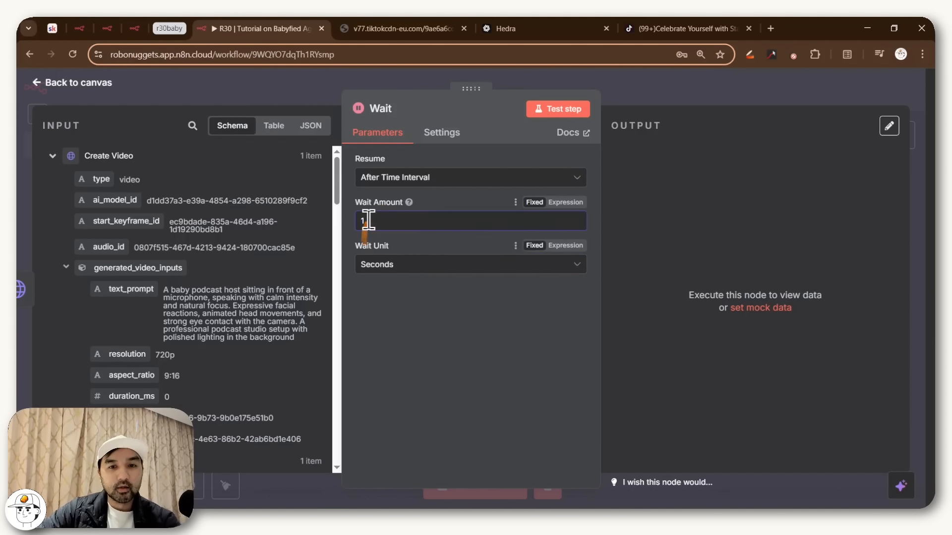
pyautogui.click(400, 331)
pyautogui.click(559, 118)
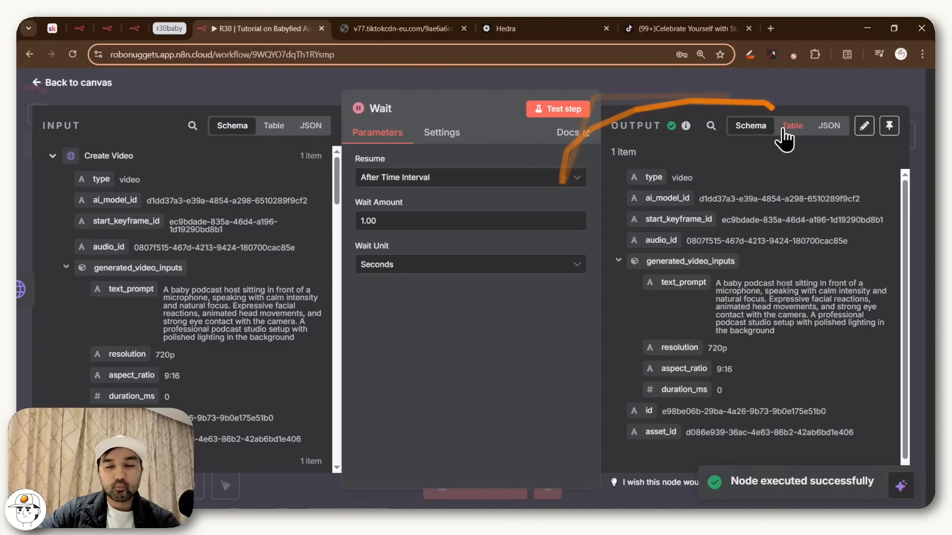
pyautogui.click(703, 81)
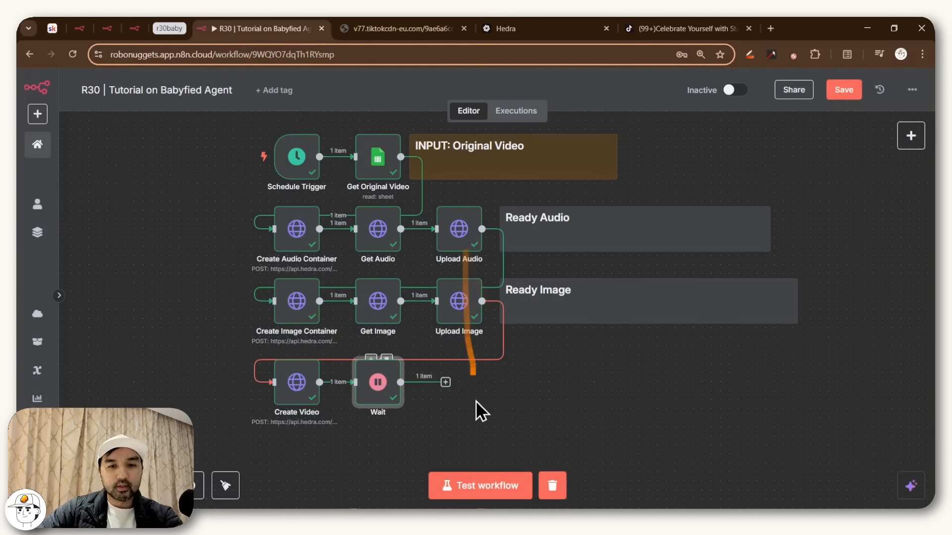
# Duplicate the Create Video node and place the copy after Wait, connected to its output
pyautogui.click(445, 382)
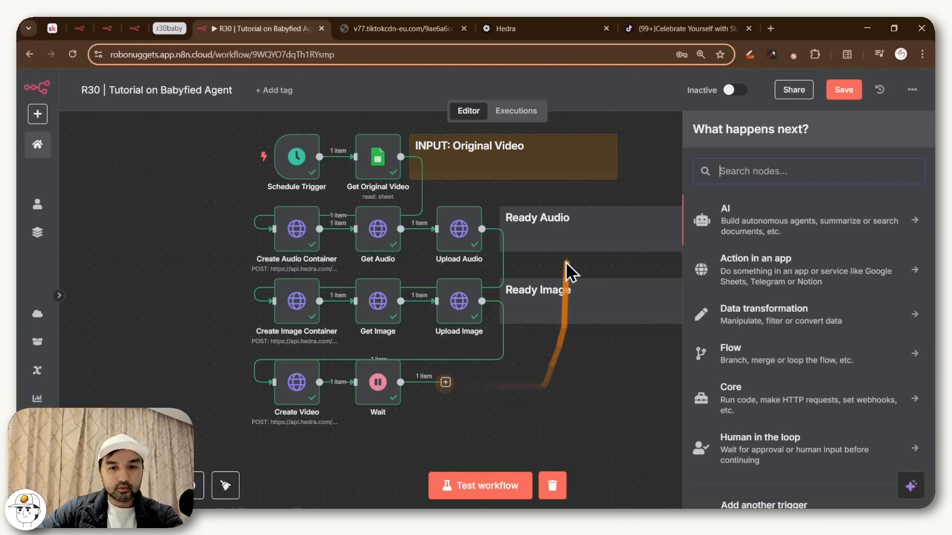
pyautogui.click(303, 390)
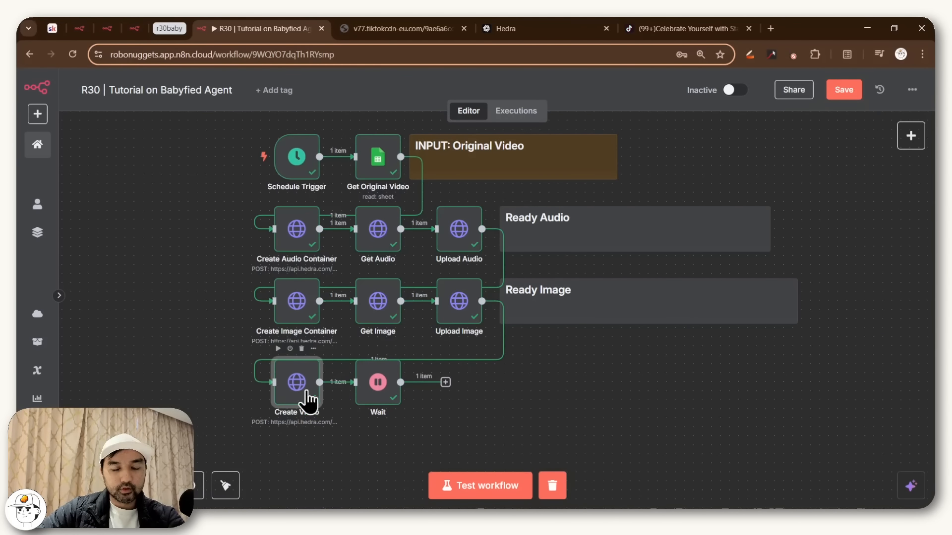
pyautogui.hotkey('ctrl', 'd')
pyautogui.moveTo(502, 415); pyautogui.dragTo(459, 400)
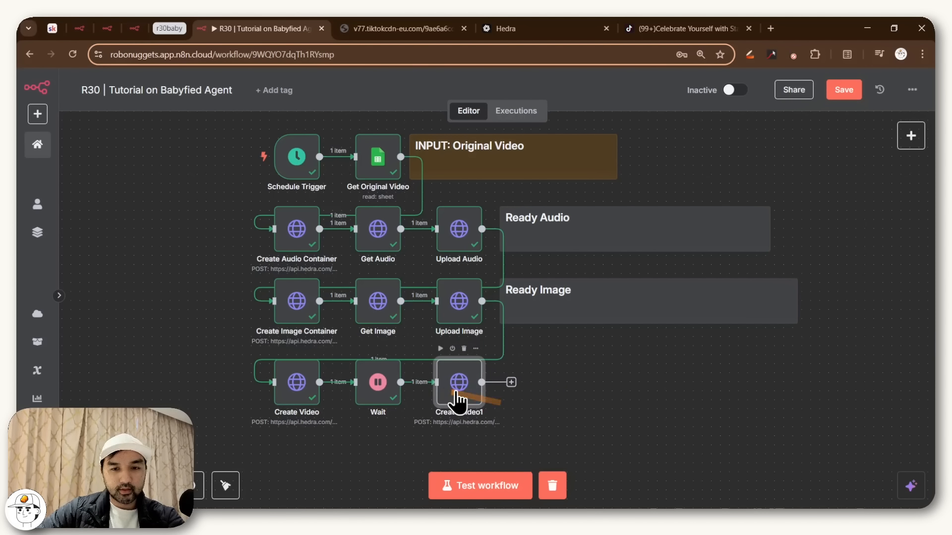
# Rename the duplicated request node as 'Get Video' and set its method to GET
pyautogui.press('Return')
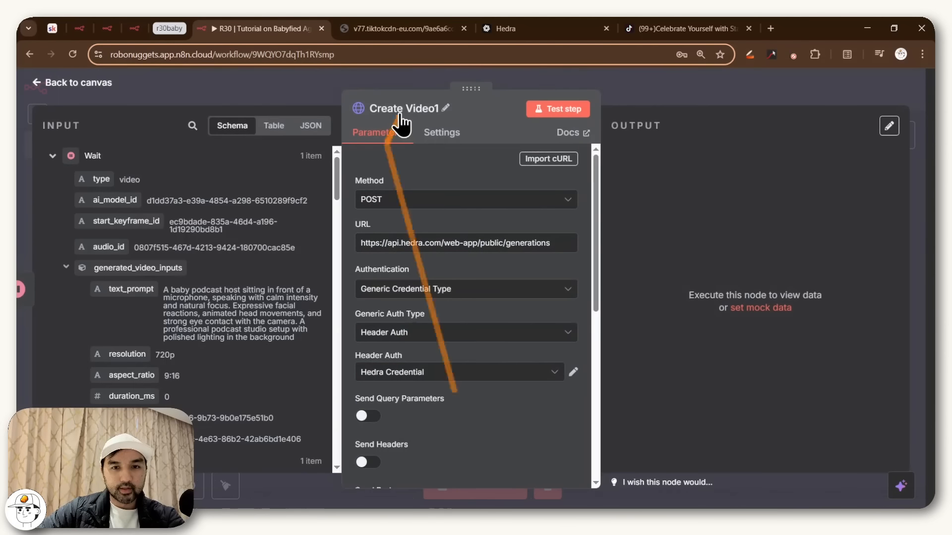
pyautogui.click(400, 112)
pyautogui.write('Get Video')
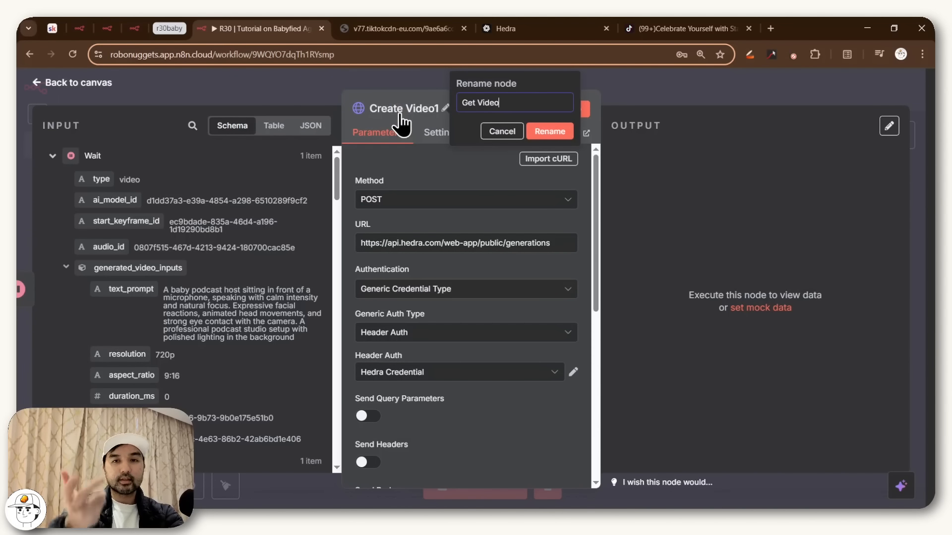
pyautogui.click(544, 134)
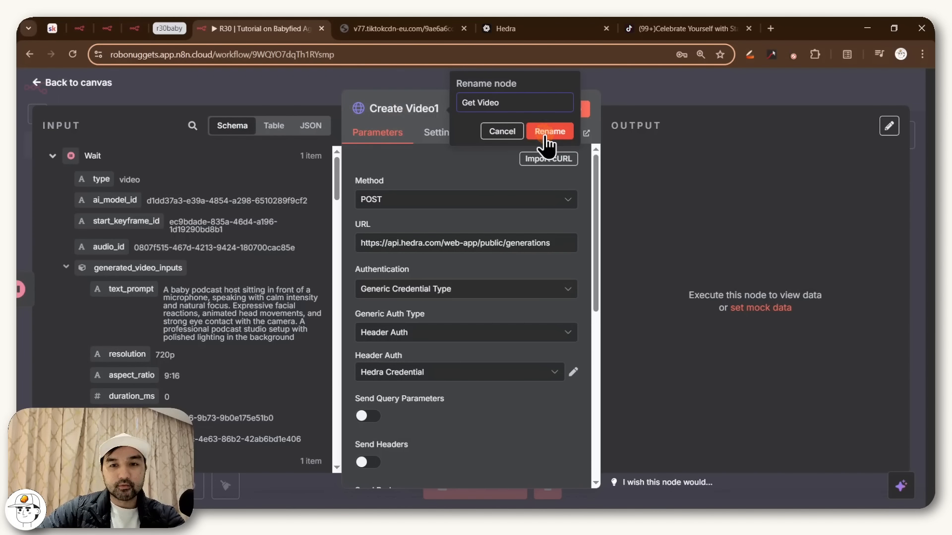
pyautogui.click(417, 199)
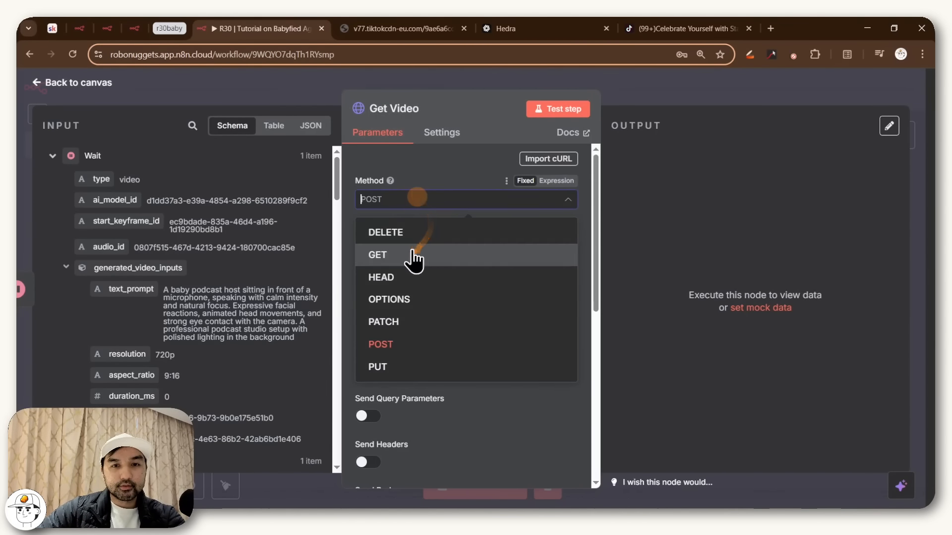
pyautogui.click(414, 255)
pyautogui.tripleClick(414, 242)
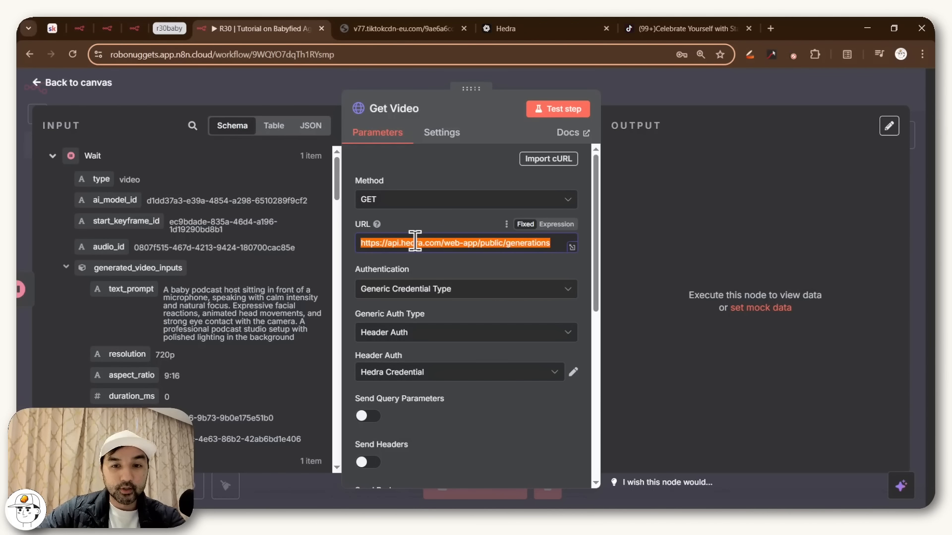
pyautogui.press('BackSpace')
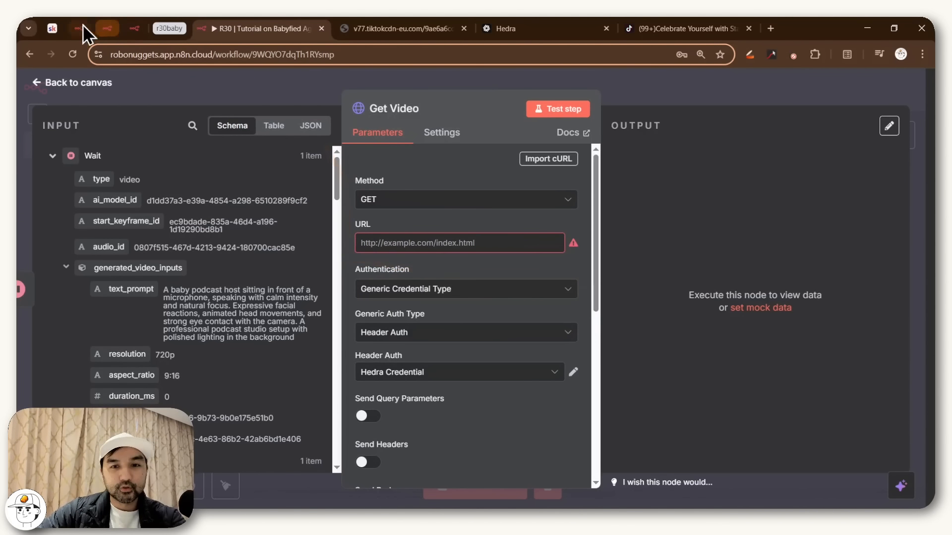
pyautogui.click(54, 34)
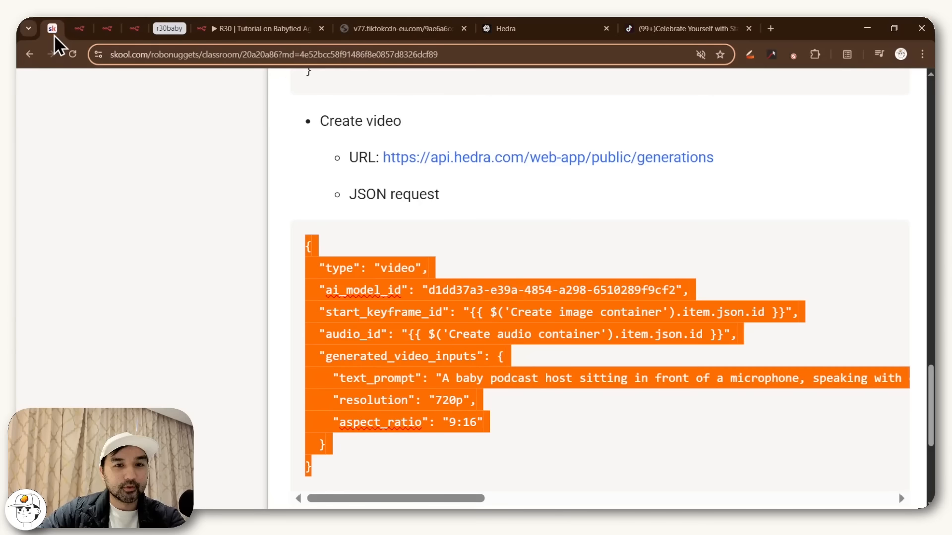
pyautogui.scroll(-5, 397, 208)
pyautogui.moveTo(371, 219); pyautogui.dragTo(831, 223)
pyautogui.hotkey('ctrl', 'c')
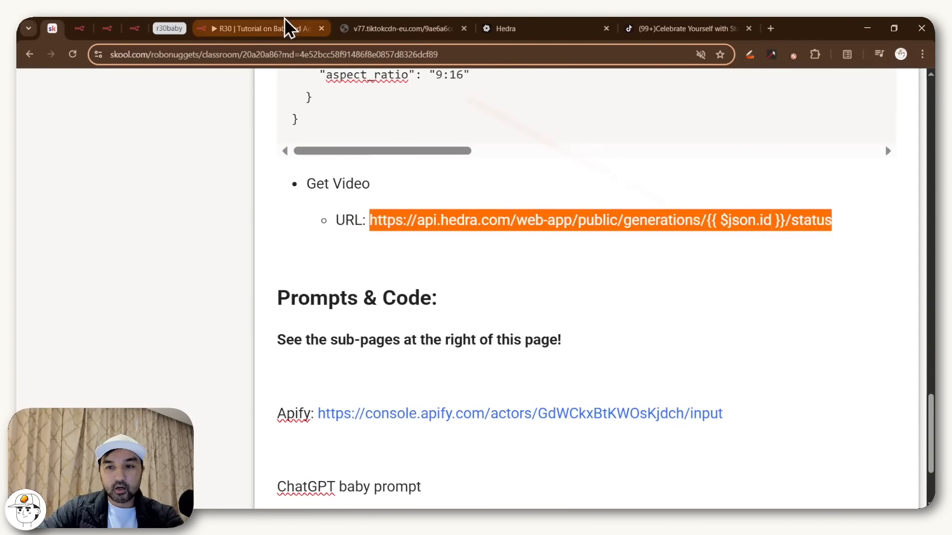
pyautogui.click(286, 28)
pyautogui.click(444, 219)
pyautogui.hotkey('ctrl', 'v')
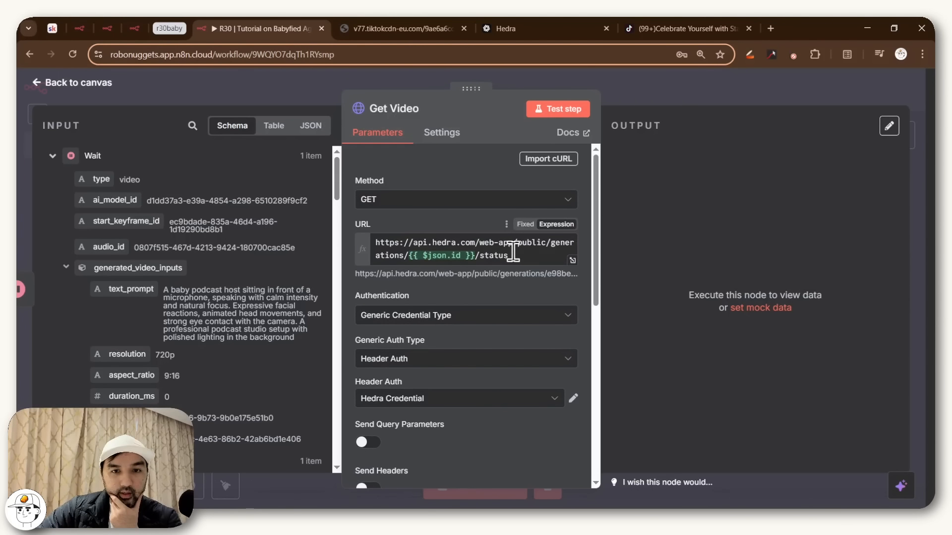
# Compare the {{ $json.id }} expression in the URL with the id field from the Wait node
pyautogui.click(491, 255)
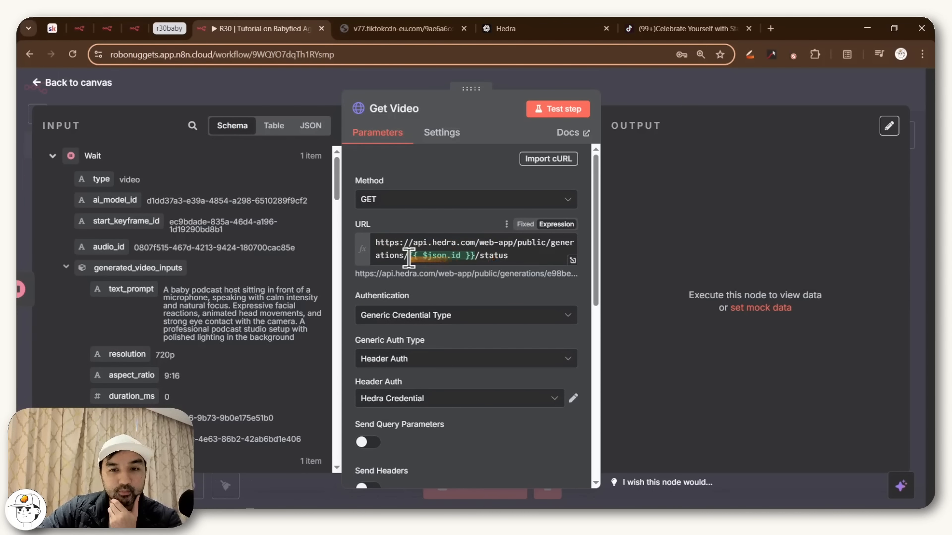
pyautogui.moveTo(408, 255); pyautogui.dragTo(474, 257)
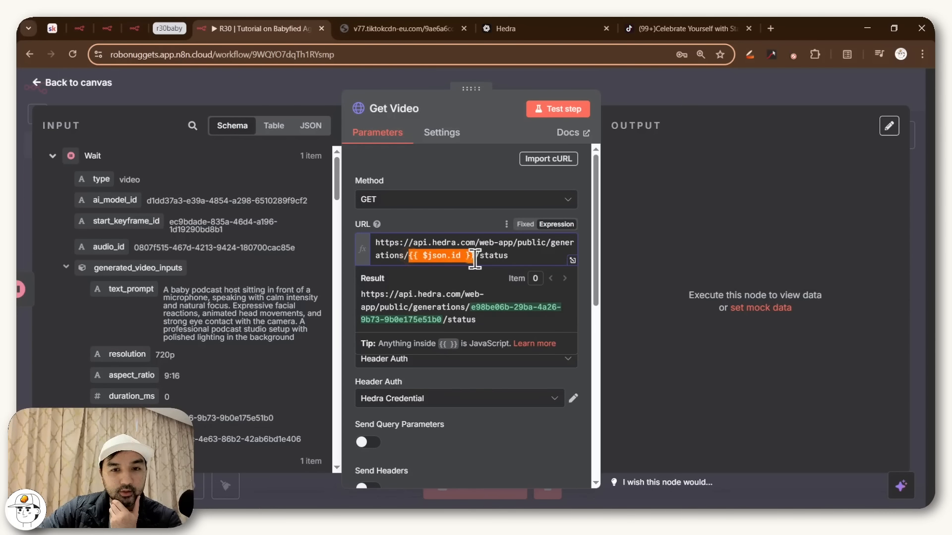
pyautogui.moveTo(114, 418); pyautogui.dragTo(289, 418)
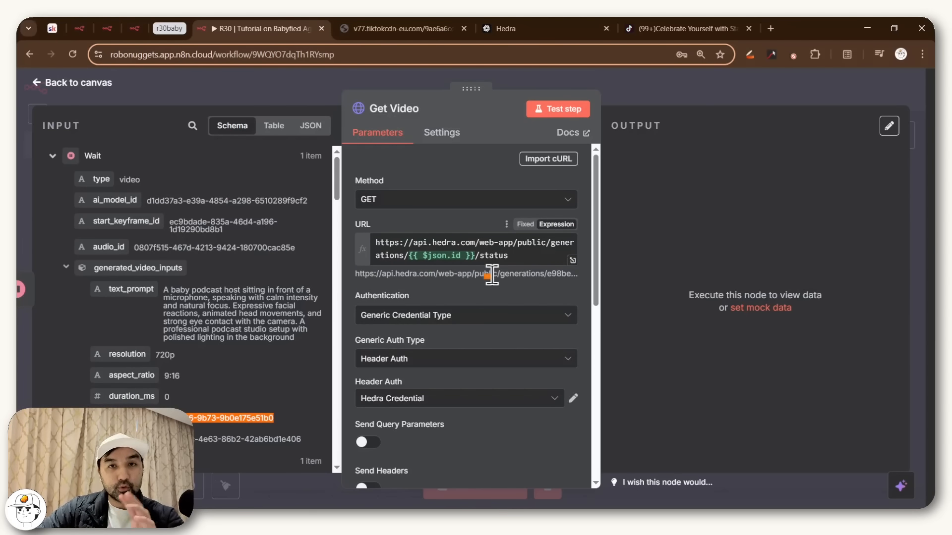
# Disable Send Body for the Get Video request and test the node
pyautogui.scroll(-7, 492, 276)
pyautogui.scroll(2, 468, 242)
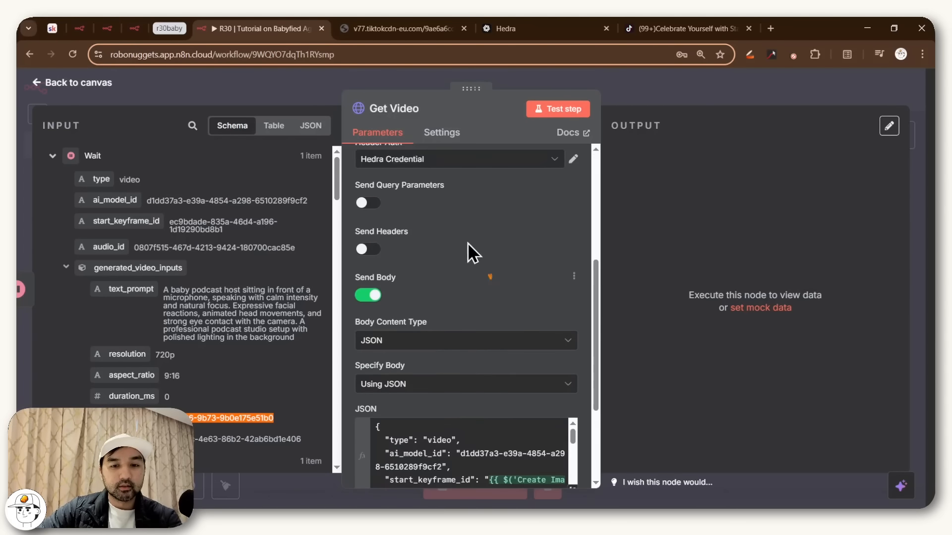
pyautogui.click(367, 296)
pyautogui.scroll(4, 514, 332)
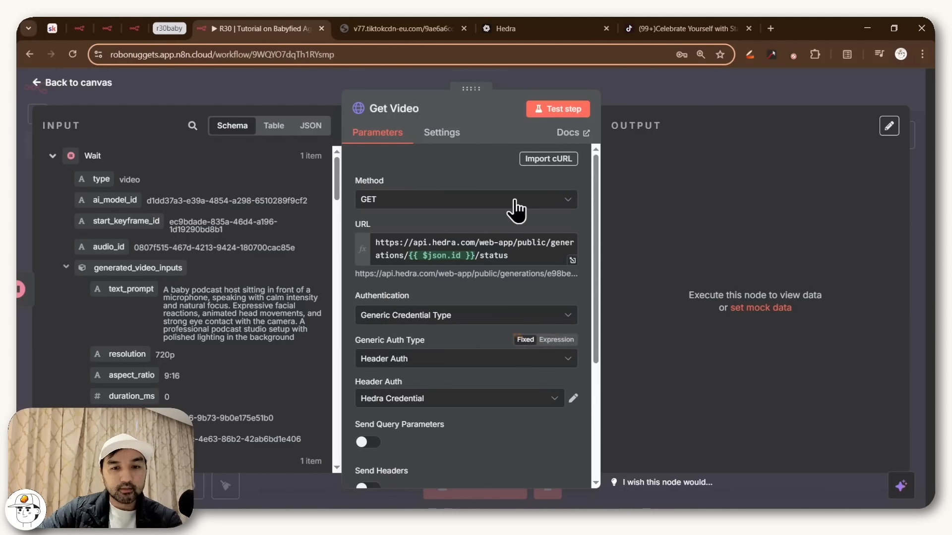
pyautogui.click(563, 119)
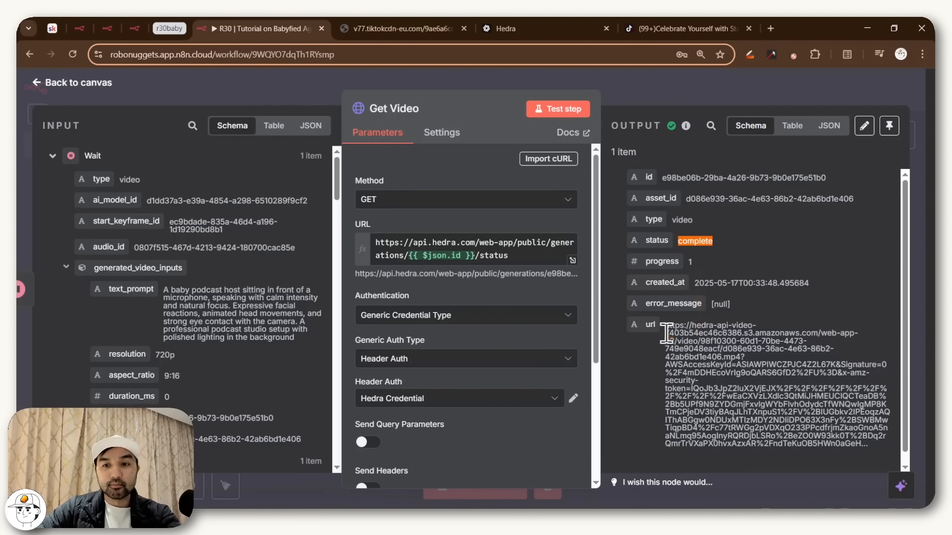
# Copy the generated video's url from the Get Video output in table view and load it in an incognito window
pyautogui.moveTo(667, 325); pyautogui.dragTo(844, 389)
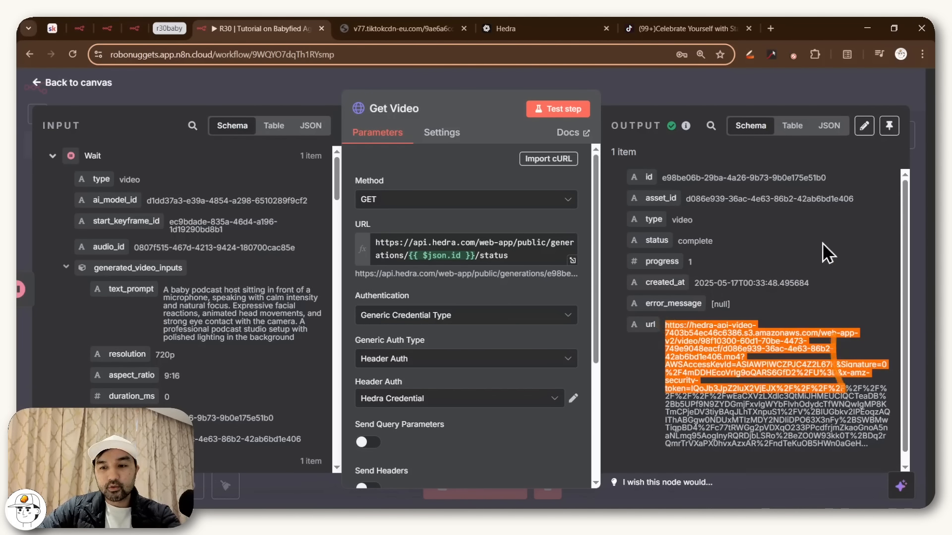
pyautogui.click(792, 126)
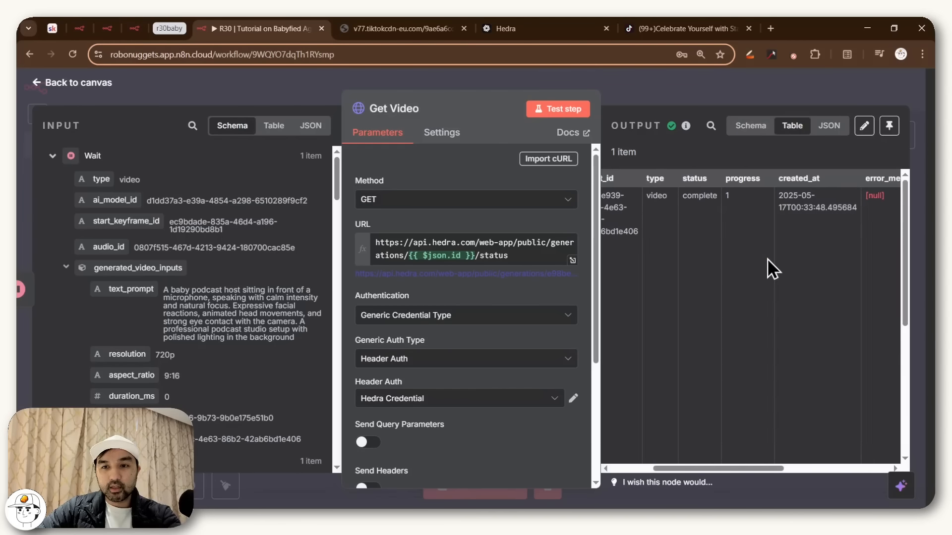
pyautogui.hscroll(4, 766, 258)
pyautogui.scroll(-5, 761, 234)
pyautogui.moveTo(699, 196); pyautogui.dragTo(853, 387)
pyautogui.hotkey('ctrl', 'c')
pyautogui.hotkey('ctrl', 'shift', 'n')
pyautogui.hotkey('ctrl', 'v')
pyautogui.press('Return')
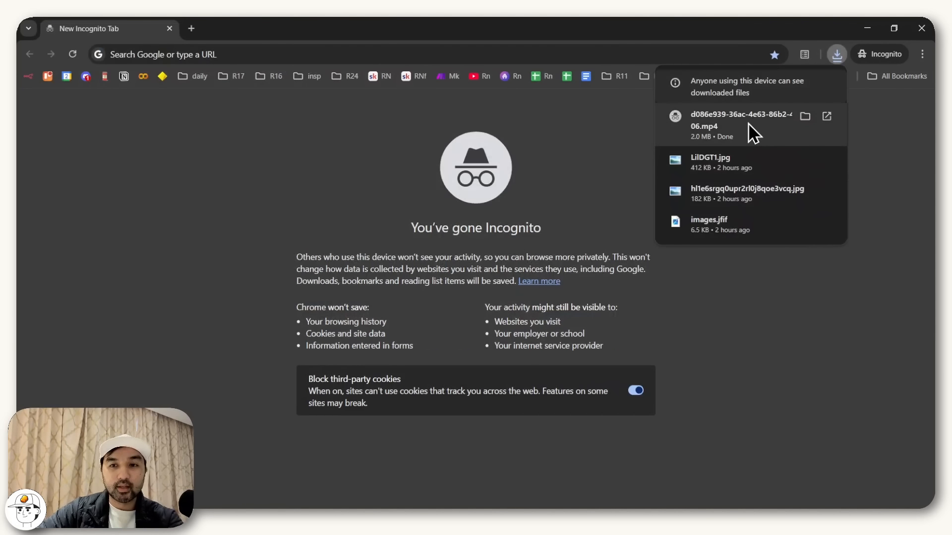
# Play the downloaded MP4 in the media player, then return to the workflow and close the Get Video node
pyautogui.click(748, 122)
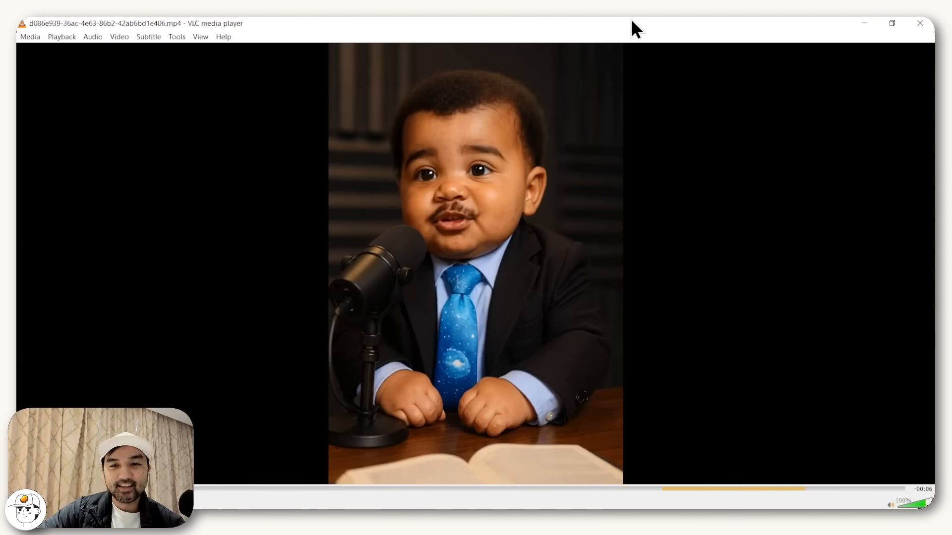
pyautogui.moveTo(631, 19); pyautogui.dragTo(694, 68)
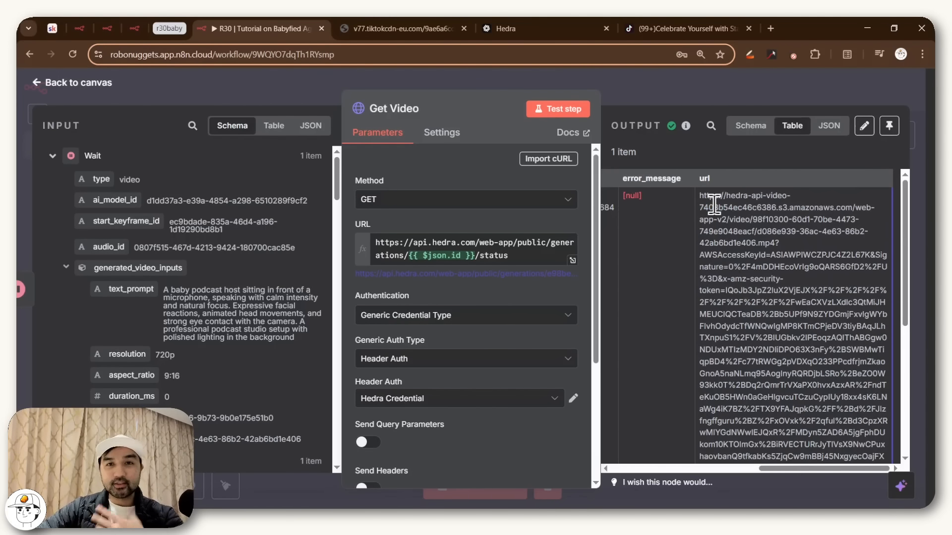
pyautogui.click(713, 88)
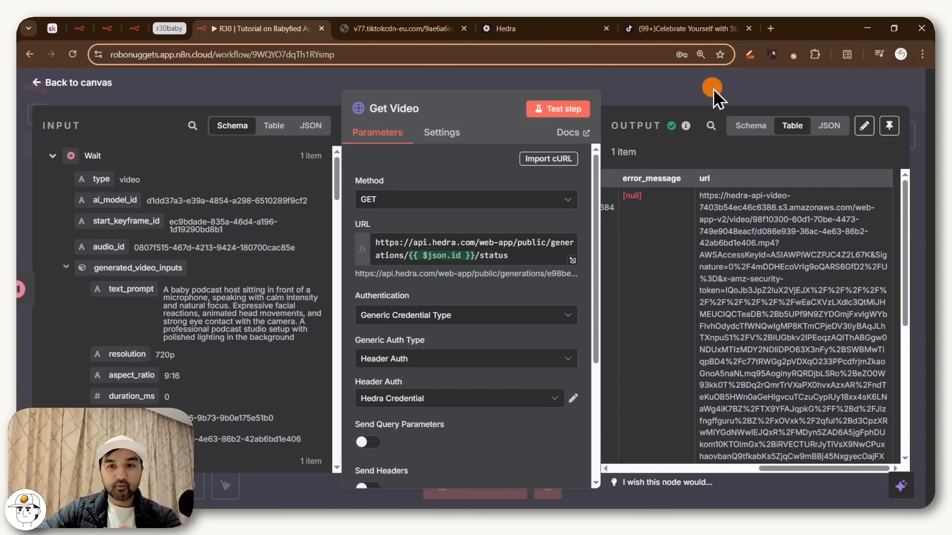
# Check the finished 'R30 | Part 2 - Babyfied Videos Agent' workflow and add an If node after Get Video in the tutorial workflow
pyautogui.click(139, 29)
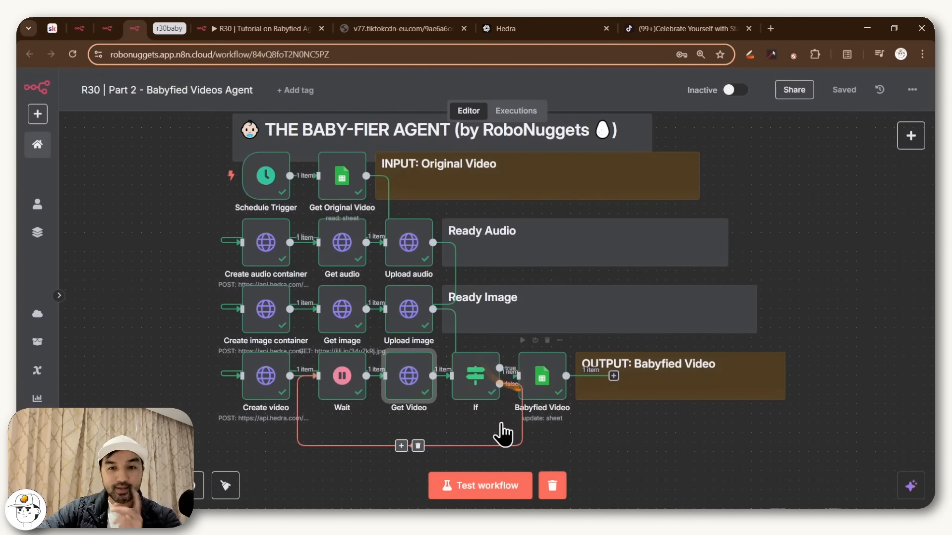
pyautogui.click(290, 29)
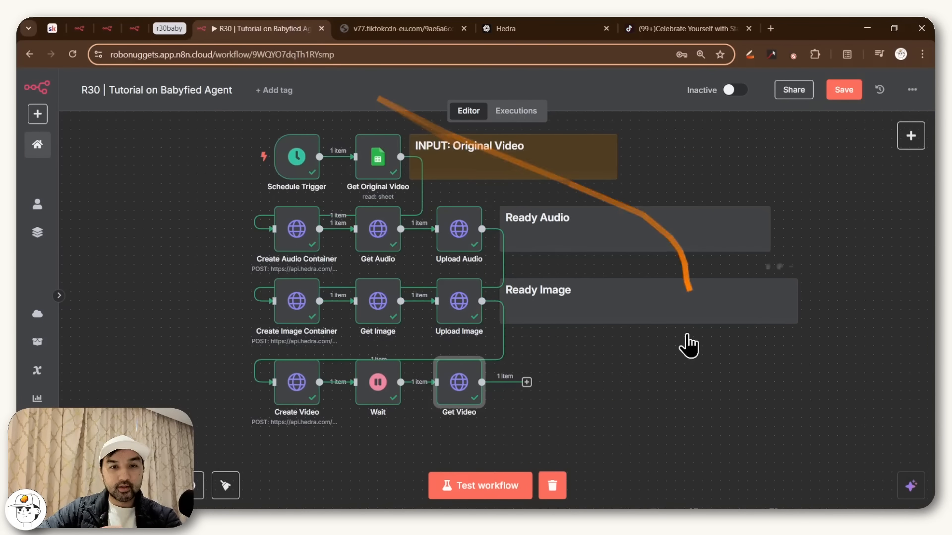
pyautogui.click(527, 382)
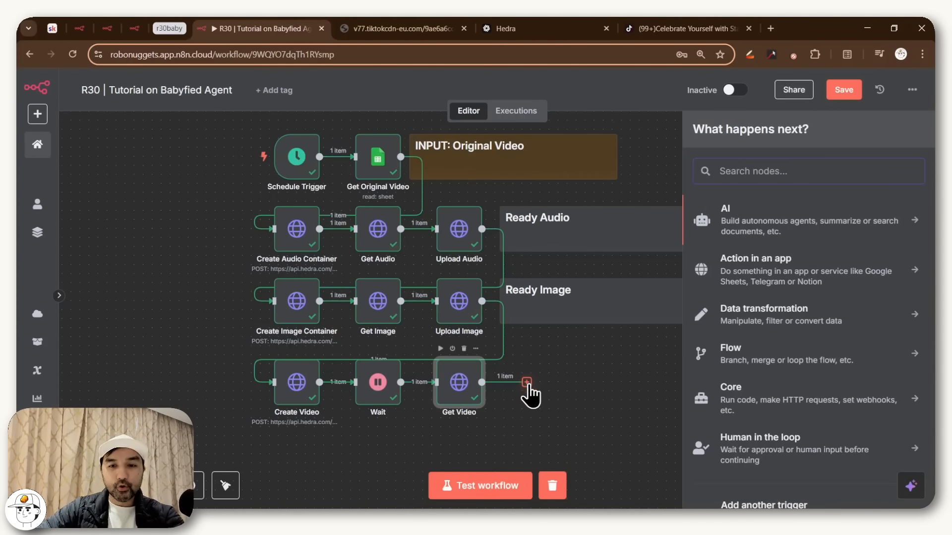
pyautogui.write('if')
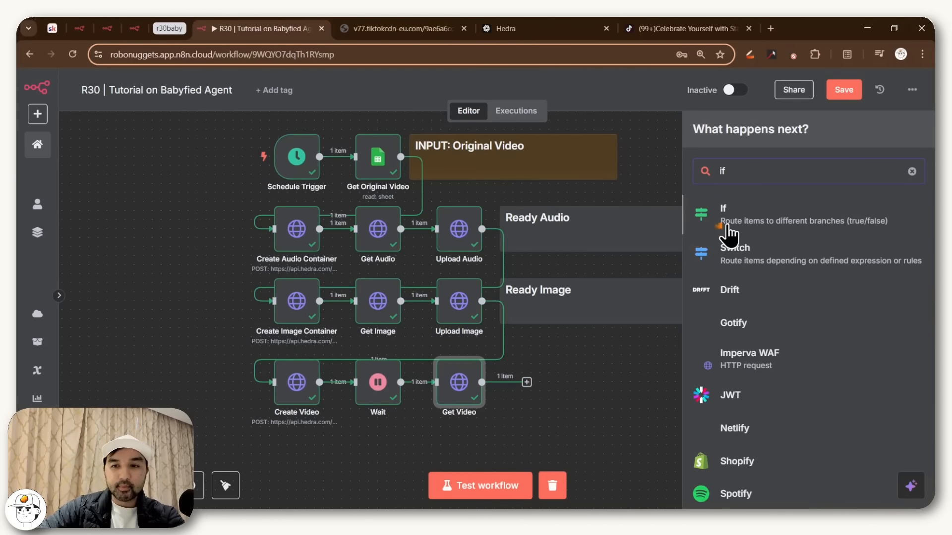
pyautogui.click(731, 225)
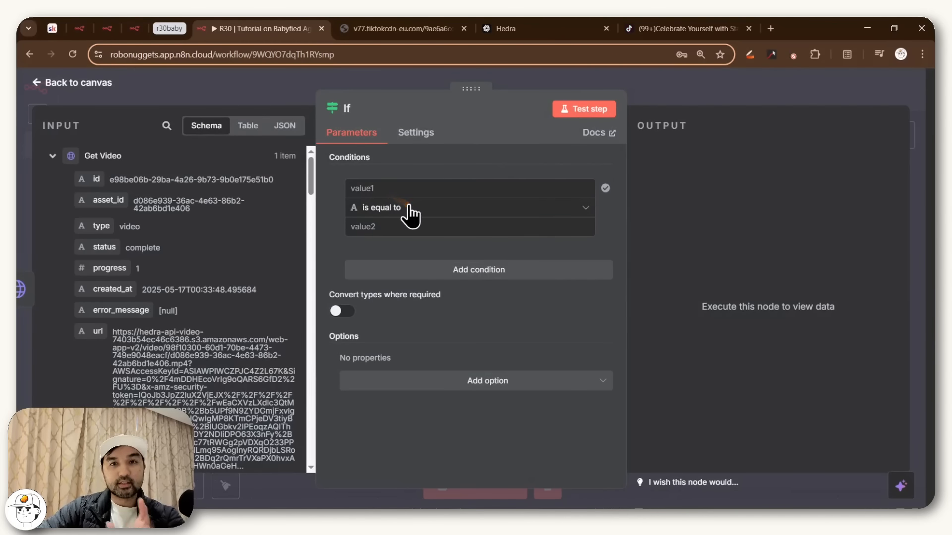
# Set the If condition to check that Get Video's status is equal to "complete", and return to the canvas
pyautogui.click(386, 190)
pyautogui.click(369, 226)
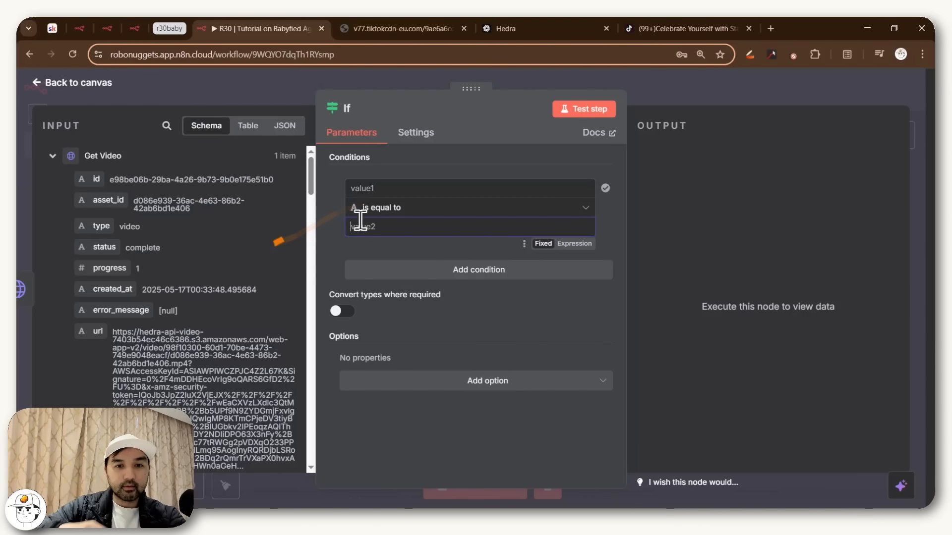
pyautogui.click(369, 189)
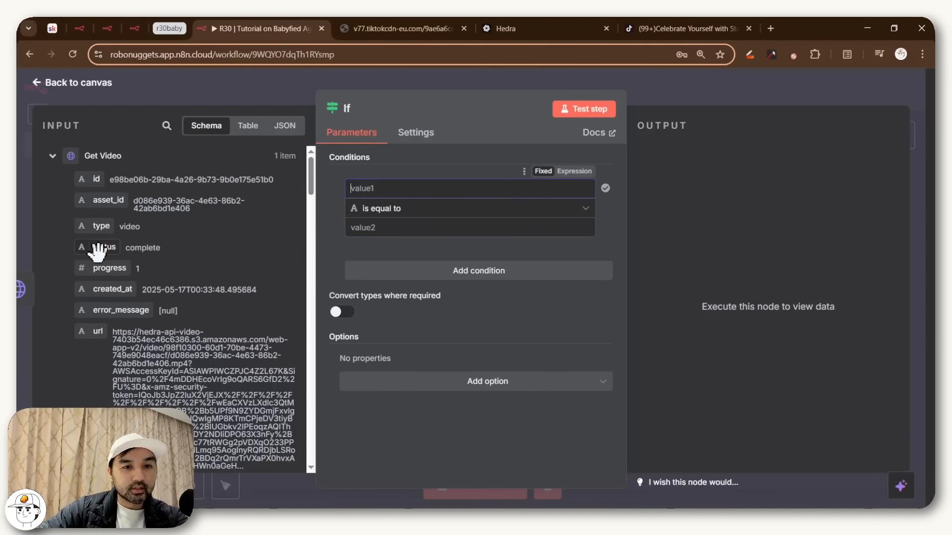
pyautogui.moveTo(98, 251); pyautogui.dragTo(410, 187)
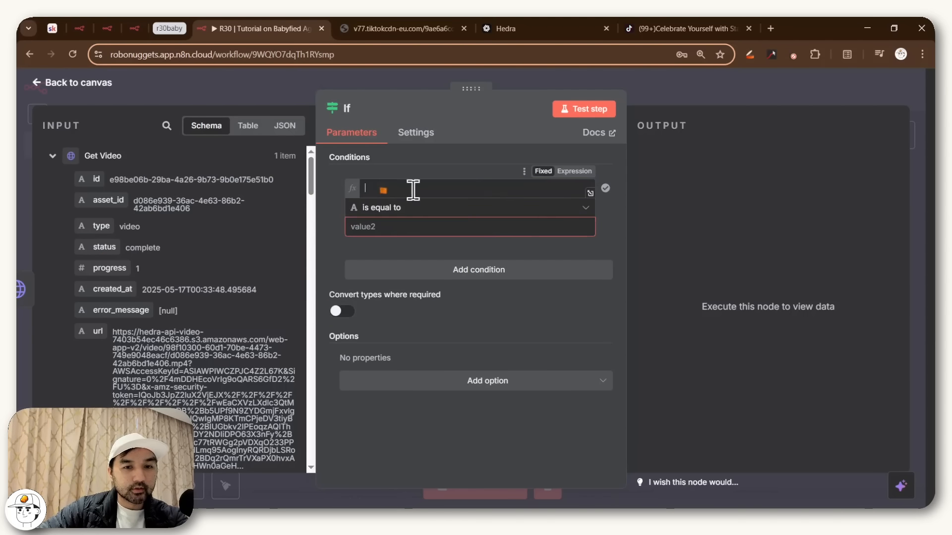
pyautogui.click(335, 217)
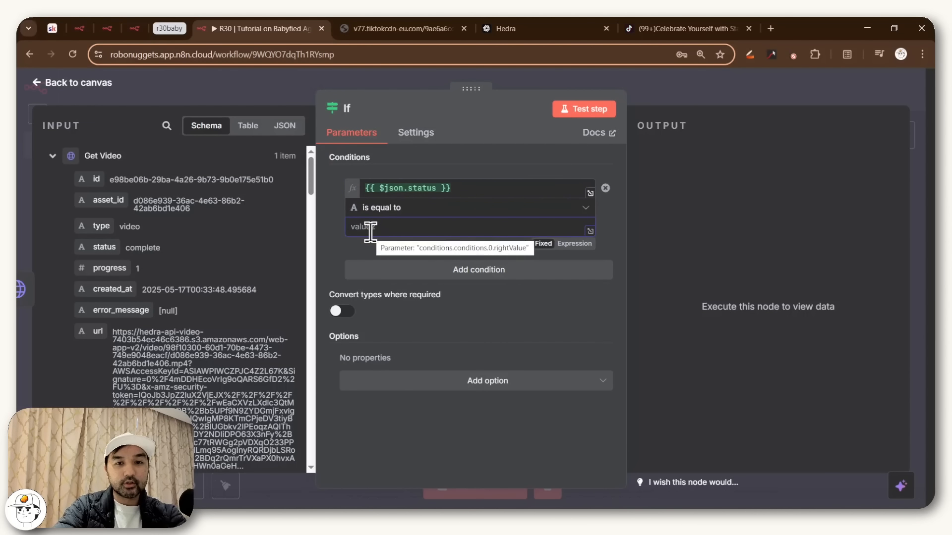
pyautogui.click(370, 231)
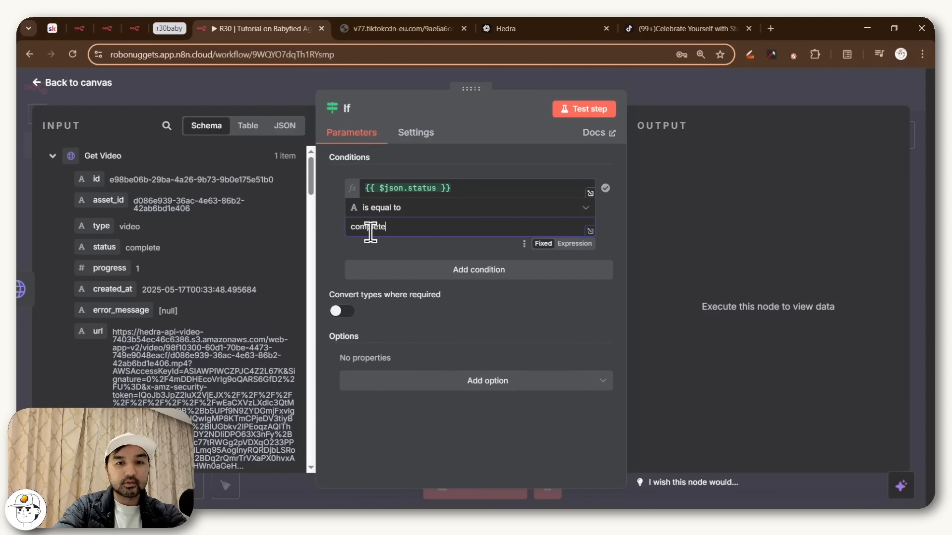
pyautogui.click(652, 97)
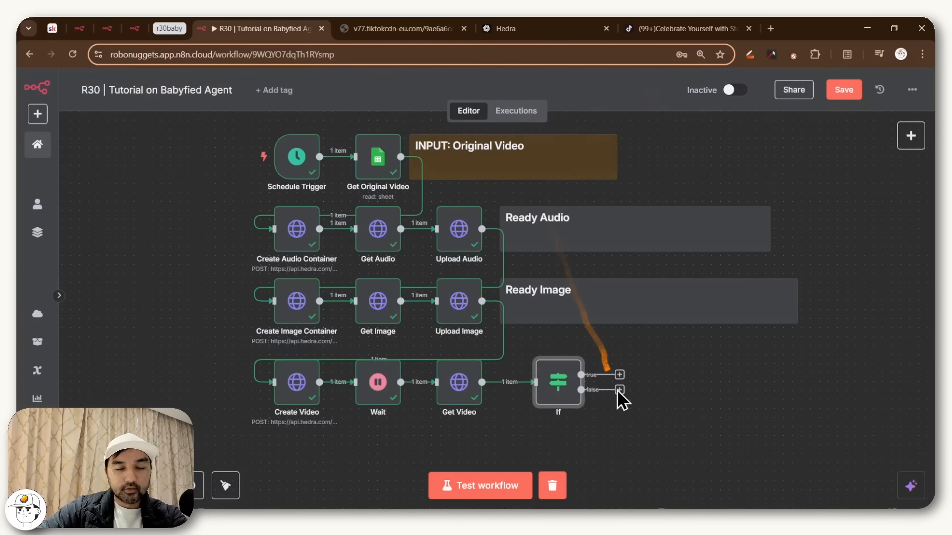
# Connect the If node's false output back to the Wait node to form a polling loop
pyautogui.scroll(3, 585, 431)
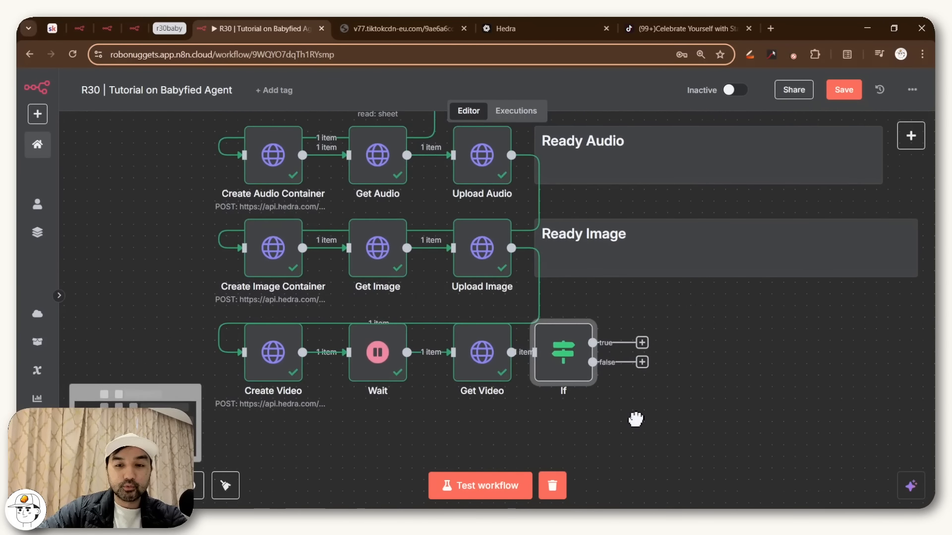
pyautogui.moveTo(575, 362)
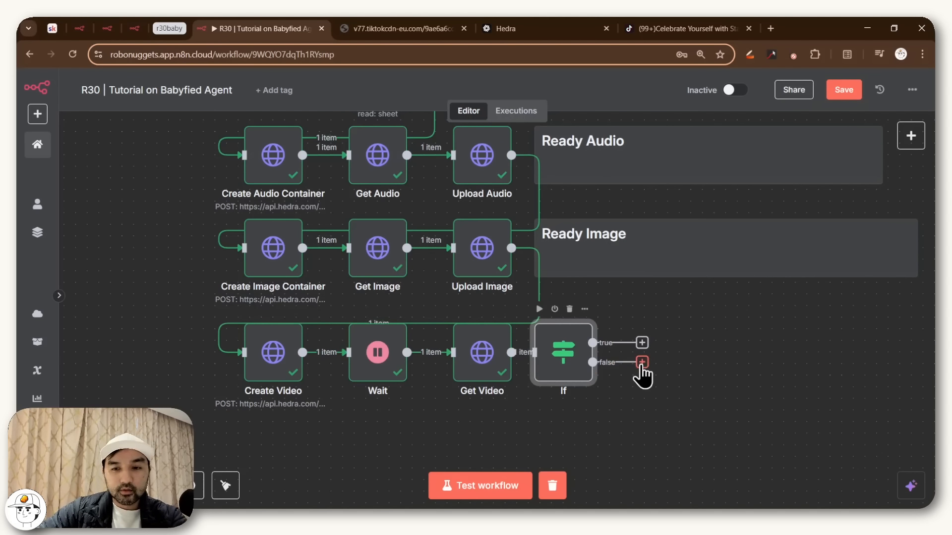
pyautogui.moveTo(639, 364); pyautogui.dragTo(342, 361)
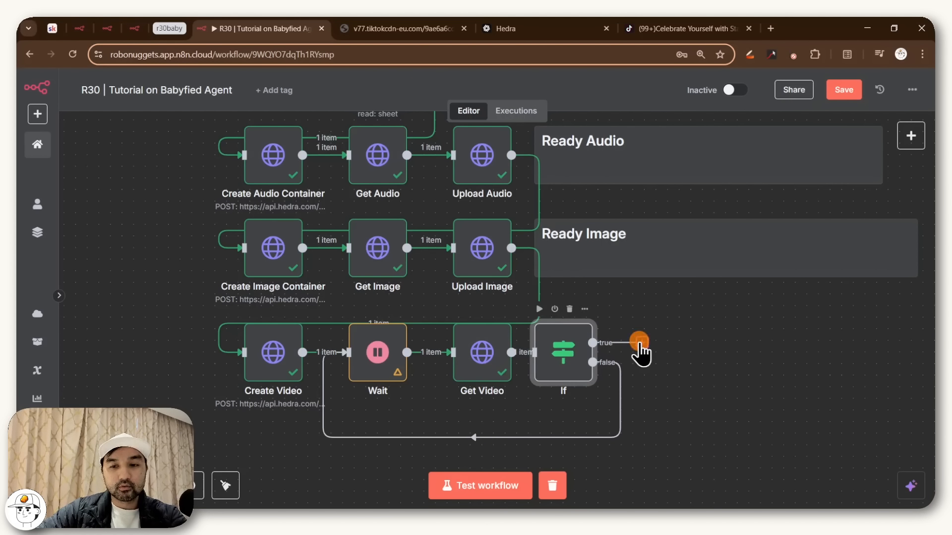
# Add a Google Sheets node with the "Update row in sheet" action to the If node's true output
pyautogui.moveTo(659, 343); pyautogui.dragTo(667, 347)
pyautogui.write('shee')
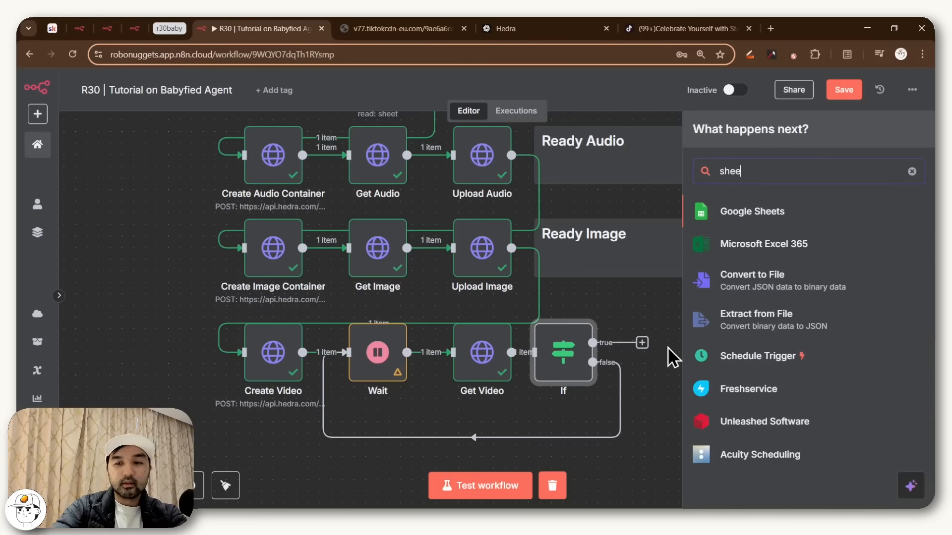
pyautogui.click(763, 218)
pyautogui.scroll(-1, 756, 471)
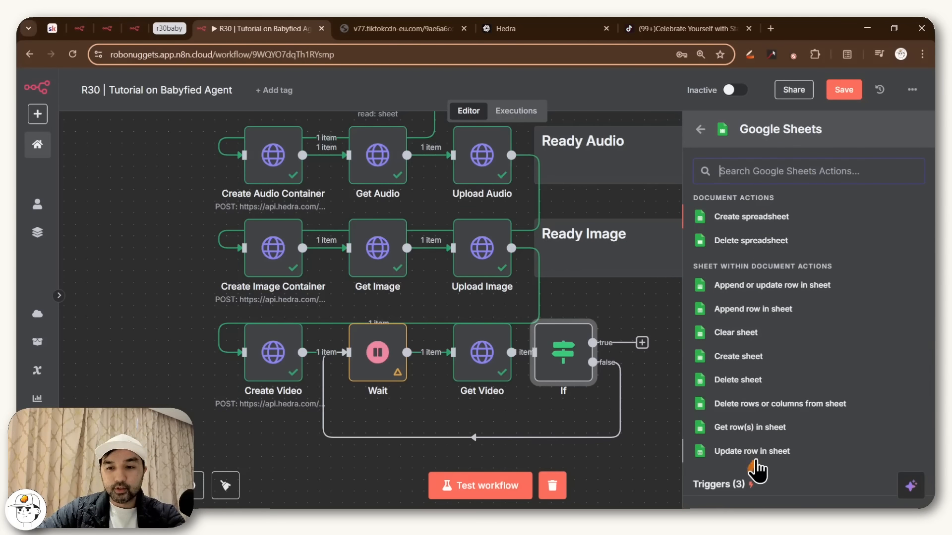
pyautogui.click(753, 451)
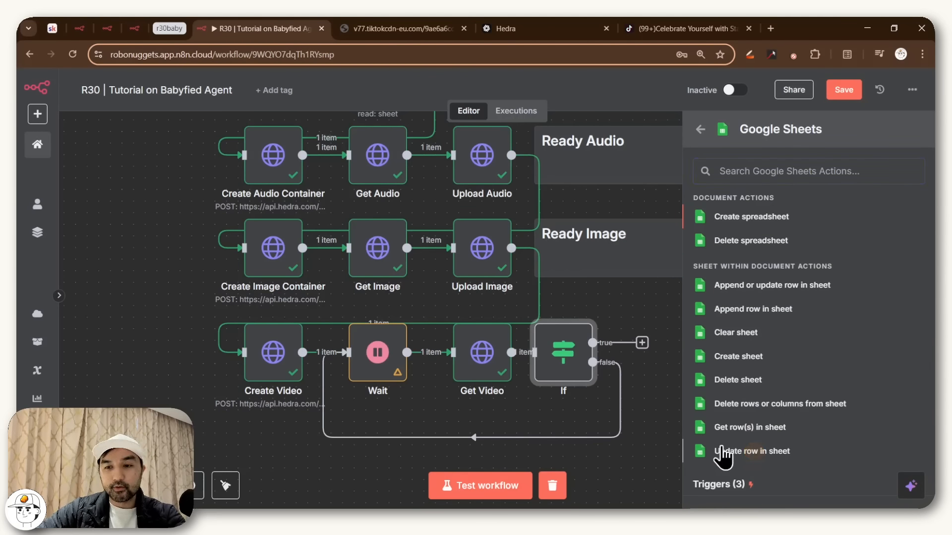
# Rename the new Google Sheets node as "Babyfied Video"
pyautogui.click(419, 108)
pyautogui.hotkey('ctrl', 'a')
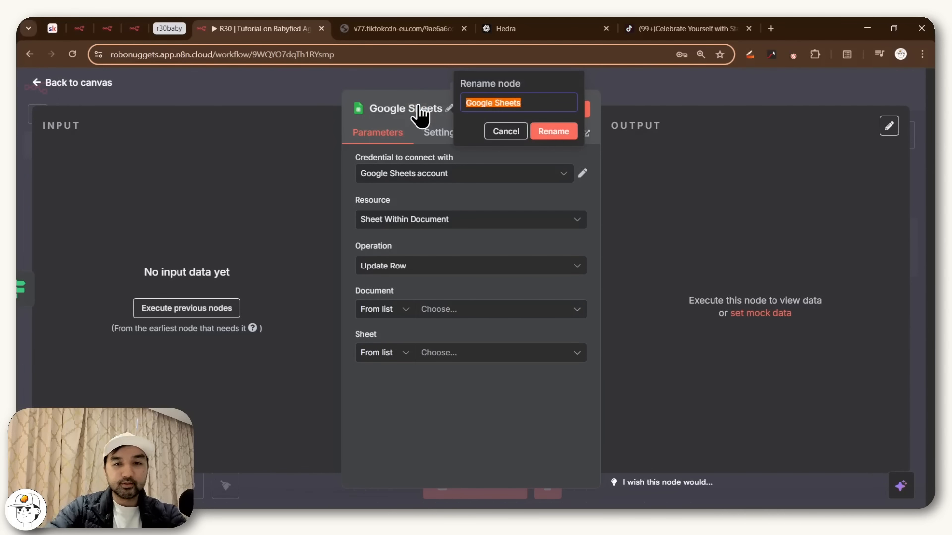
pyautogui.write('Baby')
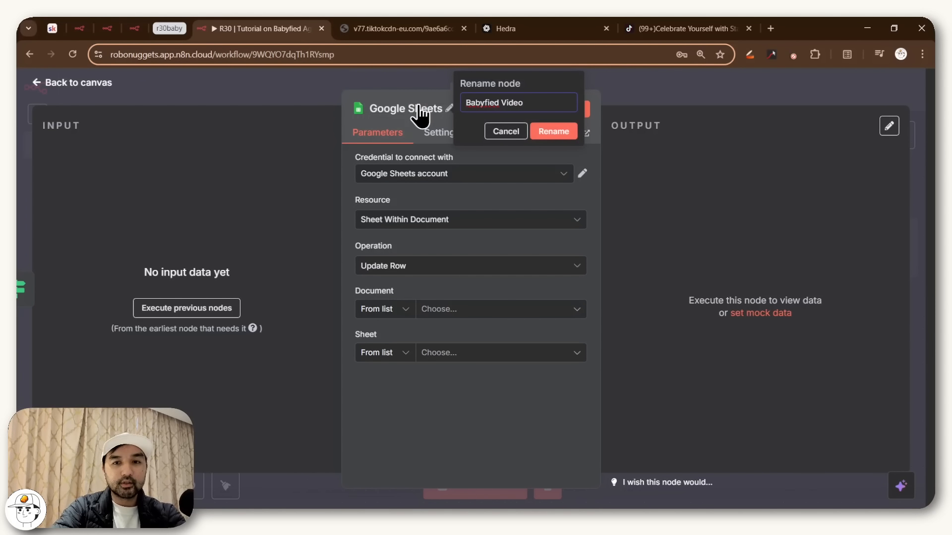
pyautogui.write('fied Video')
pyautogui.click(569, 133)
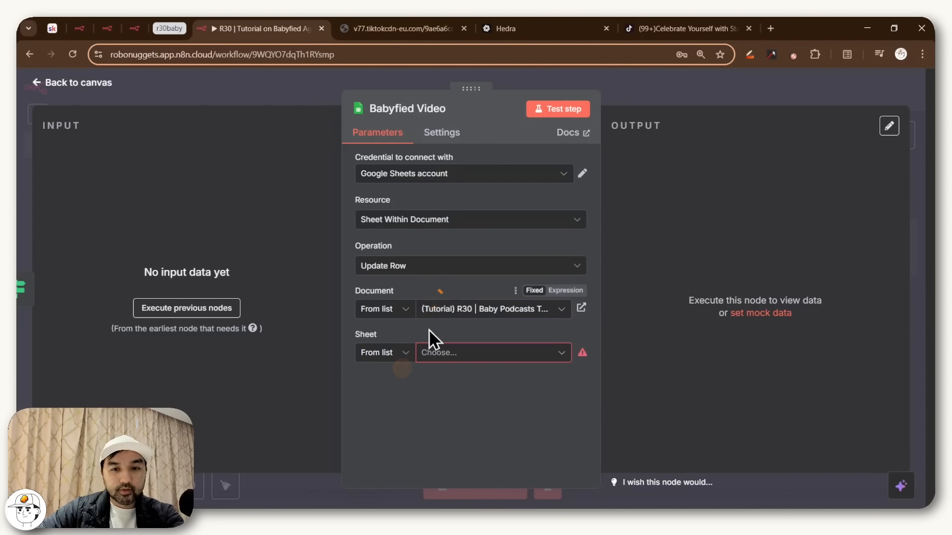
# Set the Babyfied Video node to update Sheet1 of the "(Tutorial) R30 | Baby Podcasts Template" document
pyautogui.click(425, 353)
pyautogui.click(410, 394)
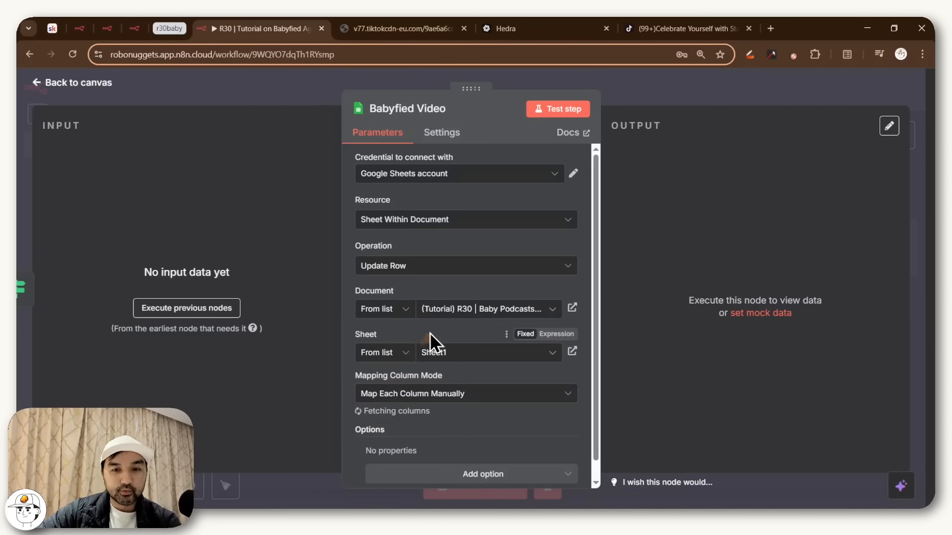
pyautogui.scroll(-5, 448, 293)
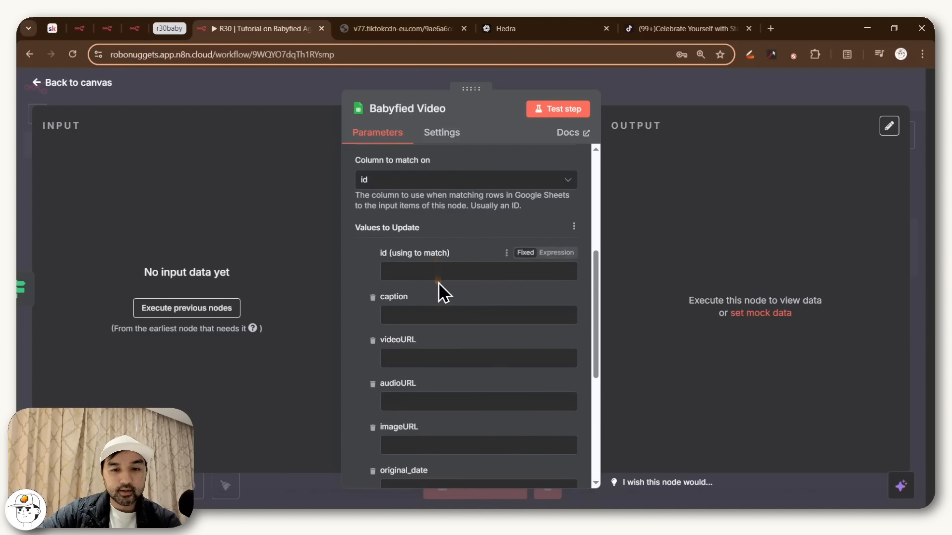
# Compare the fields to update with the spreadsheet's first entry and its production_status options, and return to the workflow
pyautogui.scroll(-1, 439, 283)
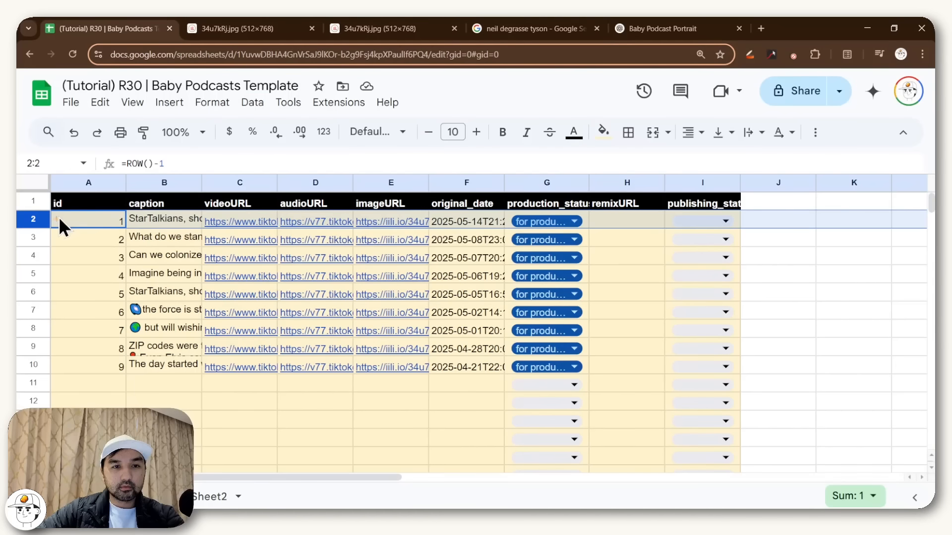
pyautogui.click(531, 222)
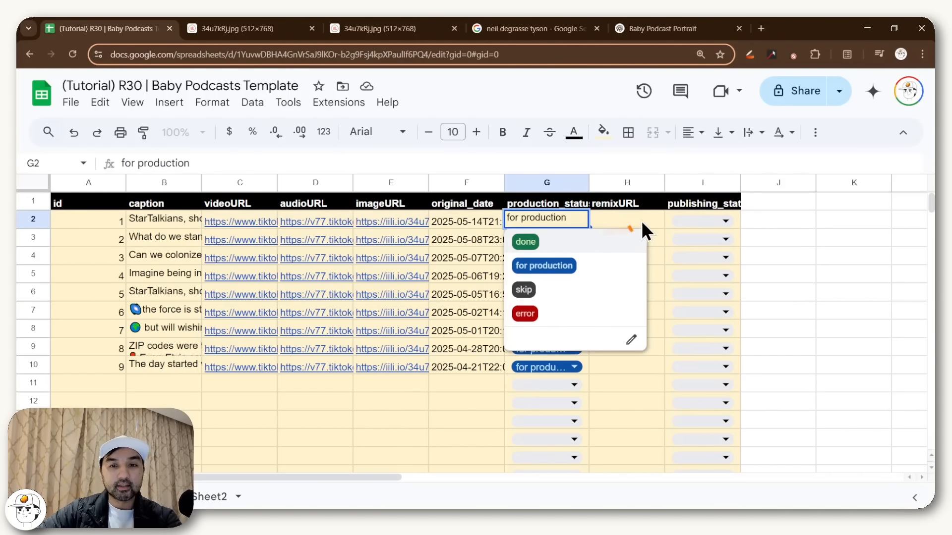
pyautogui.hotkey('alt', 'Tab')
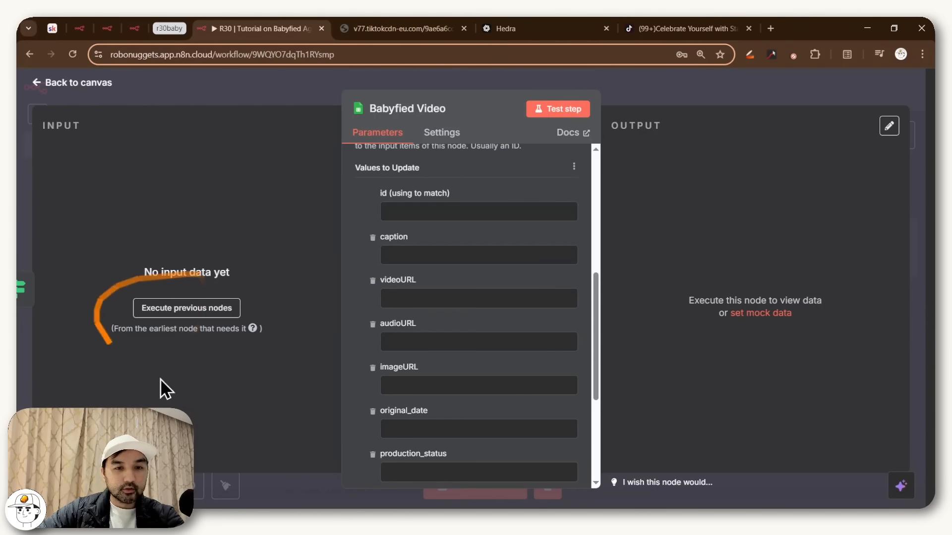
# Close the Babyfied Video node, test the If node, and move Babyfied Video closer to it on the canvas
pyautogui.click(665, 83)
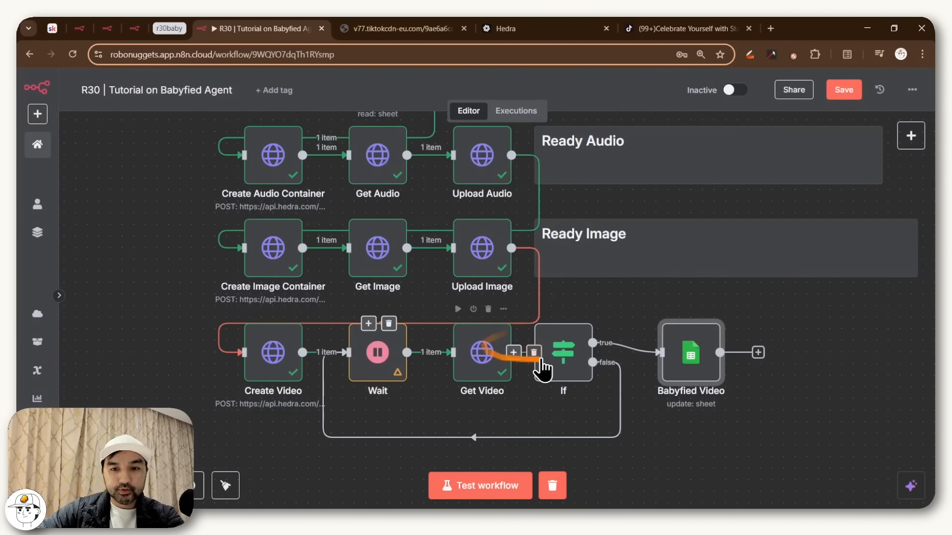
pyautogui.click(539, 311)
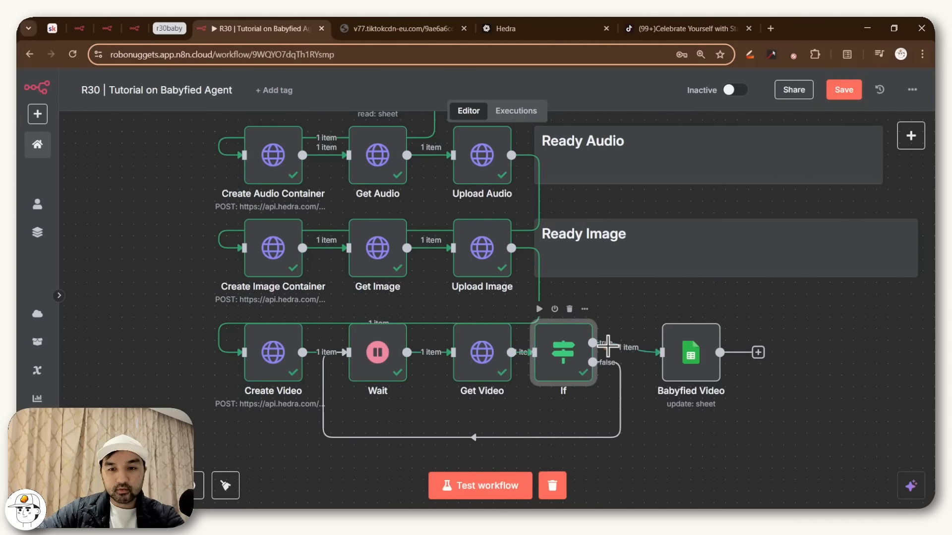
pyautogui.moveTo(691, 353); pyautogui.dragTo(679, 342)
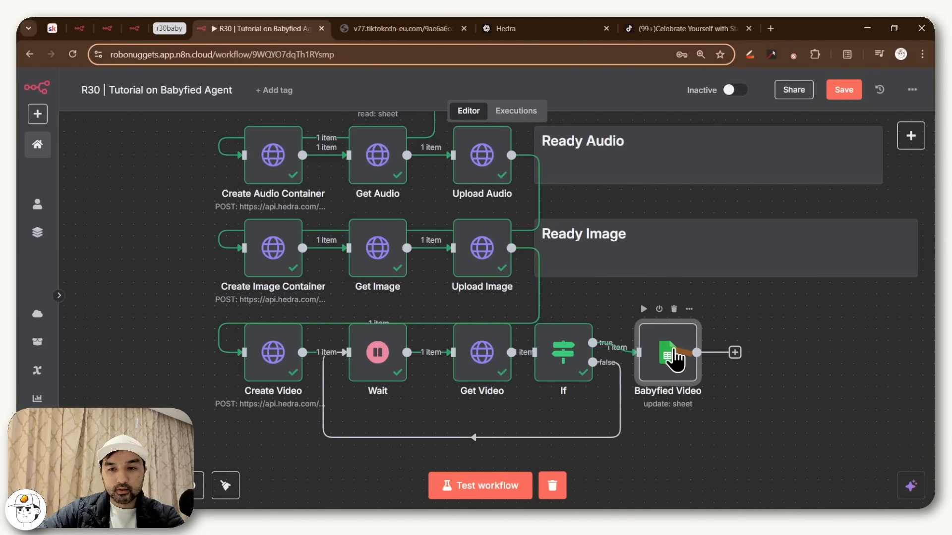
# Map Babyfied Video's id match field to Get Original Video's id, using the expression {{ $('Get Original Video').first().json.id }}
pyautogui.doubleClick(675, 379)
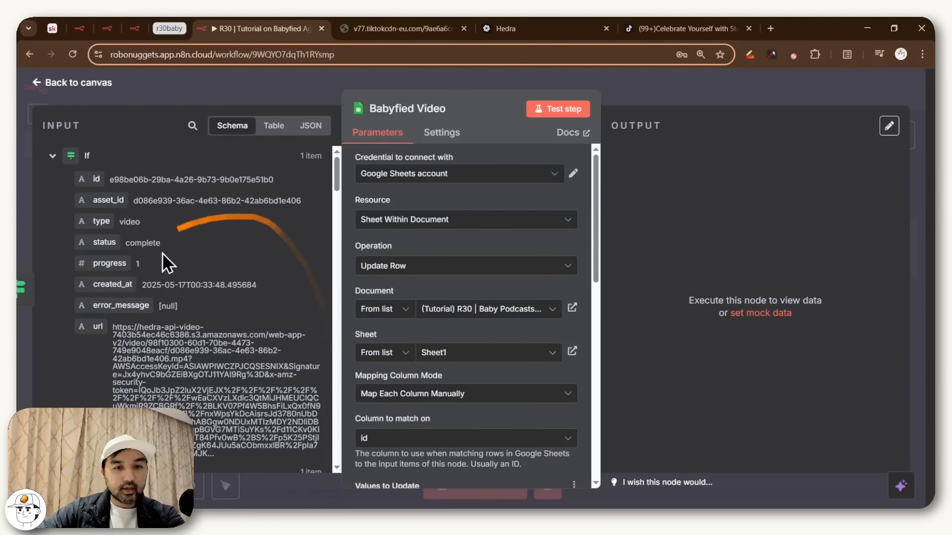
pyautogui.scroll(-6, 531, 238)
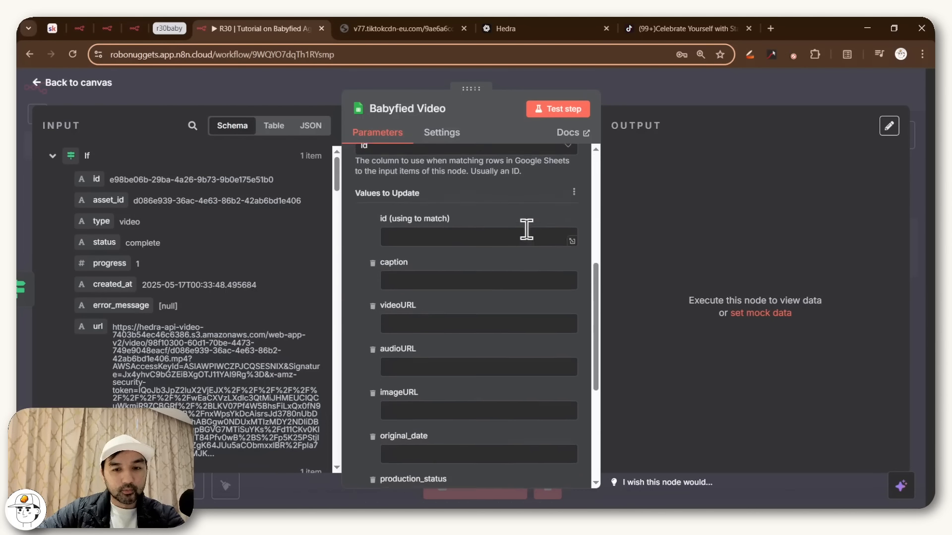
pyautogui.scroll(2, 436, 285)
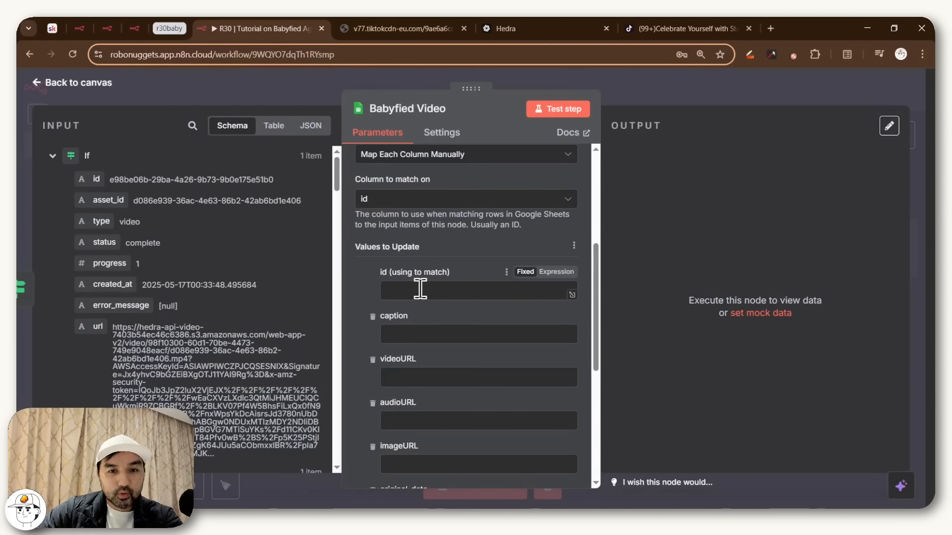
pyautogui.click(52, 155)
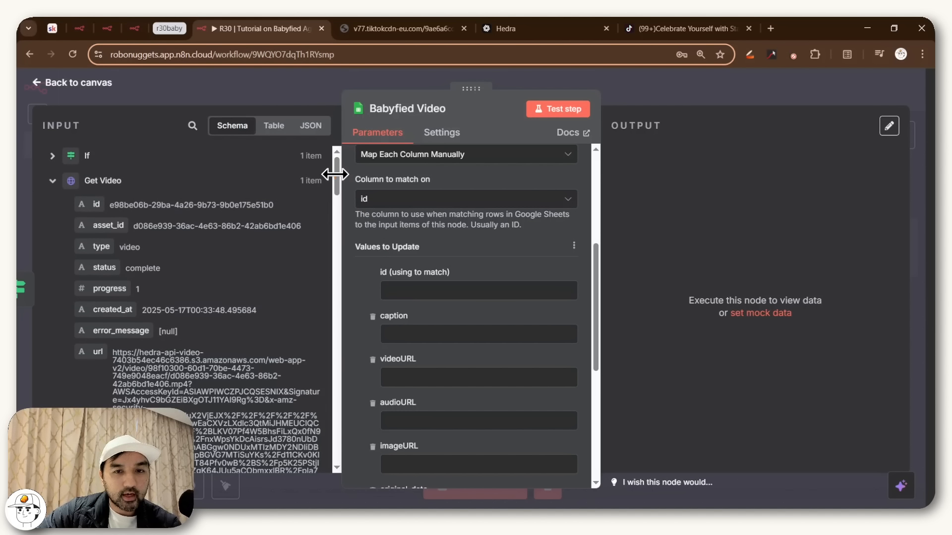
pyautogui.moveTo(332, 174); pyautogui.dragTo(328, 423)
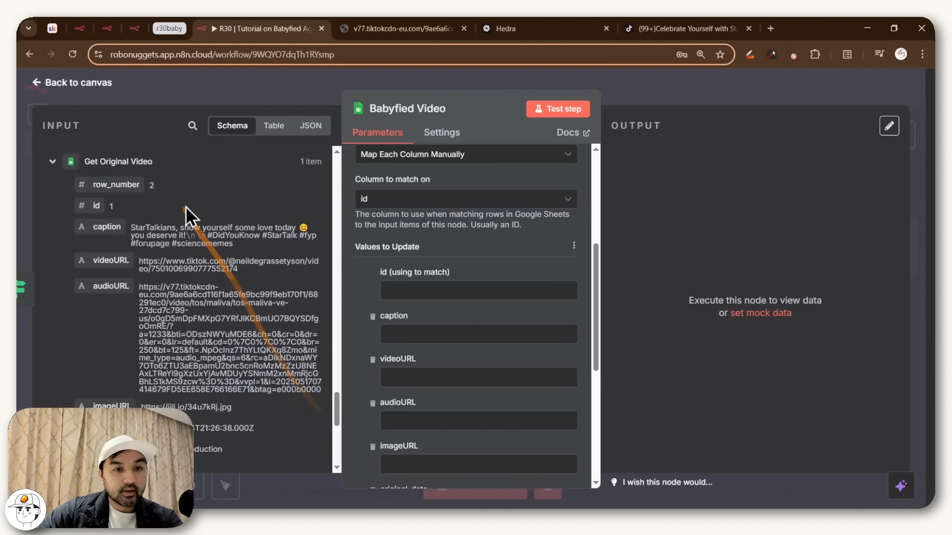
pyautogui.moveTo(92, 207); pyautogui.dragTo(394, 285)
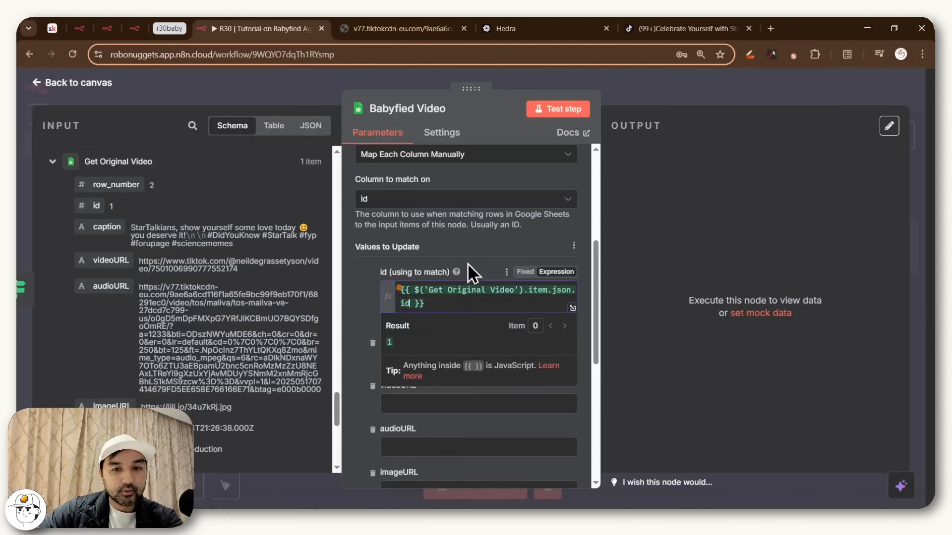
pyautogui.write('first()')
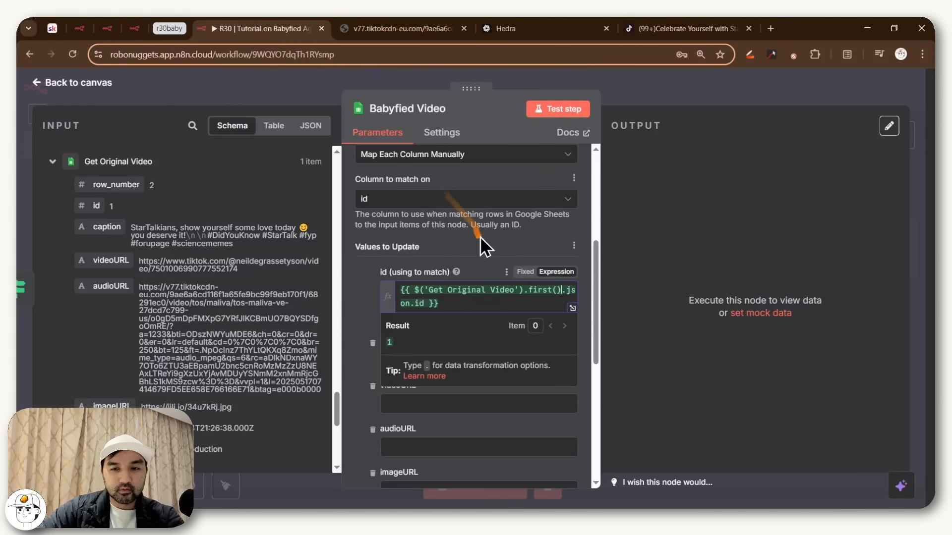
pyautogui.click(484, 256)
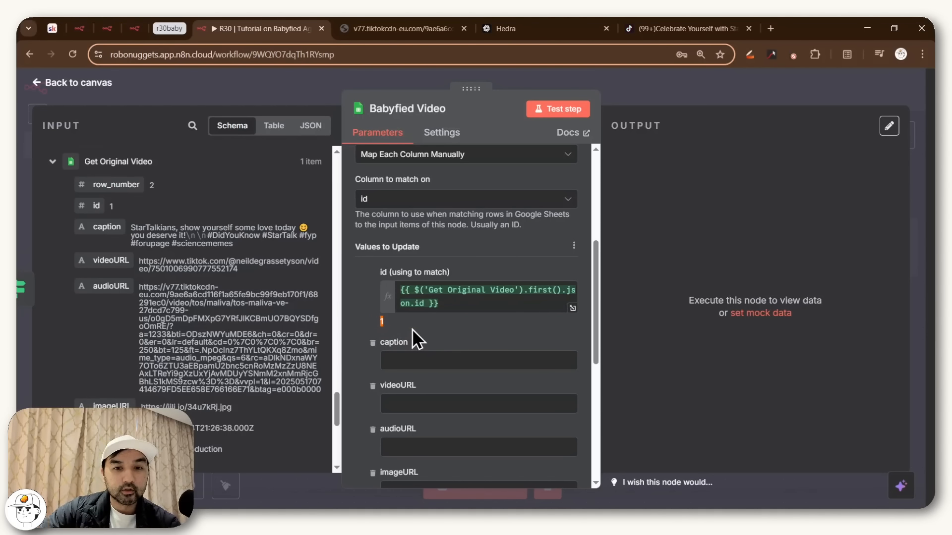
# Set production_status to "done" and map remixURL to Get Video's url in the Babyfied Video node
pyautogui.scroll(-3, 412, 329)
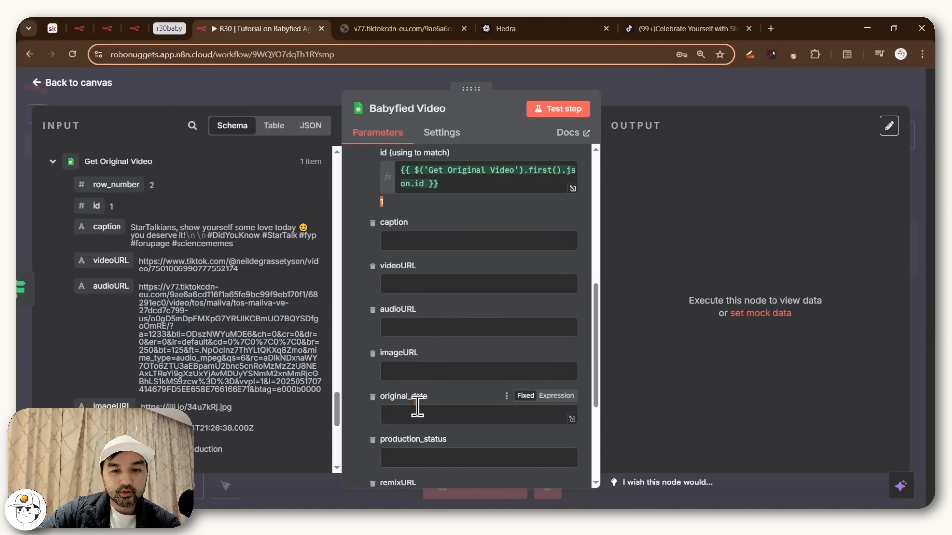
pyautogui.scroll(-1, 418, 399)
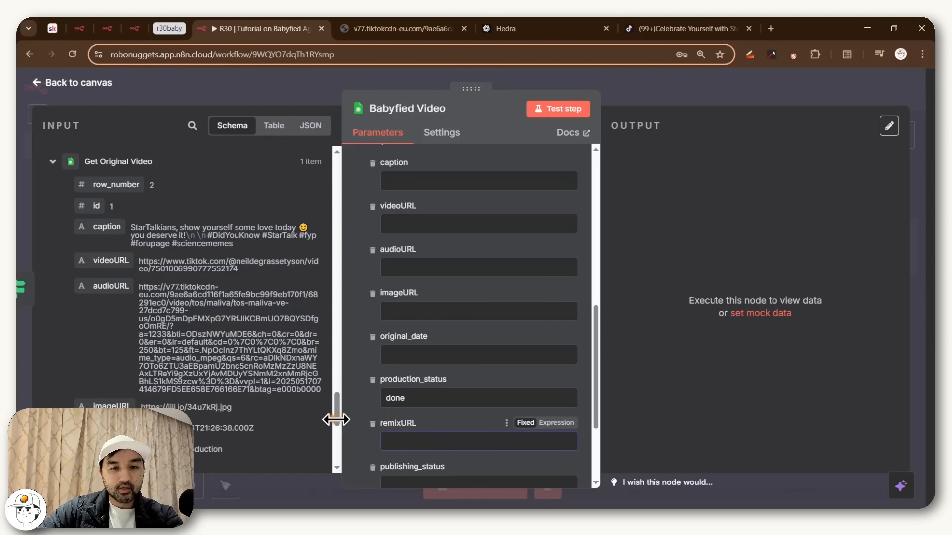
pyautogui.moveTo(334, 415); pyautogui.dragTo(340, 144)
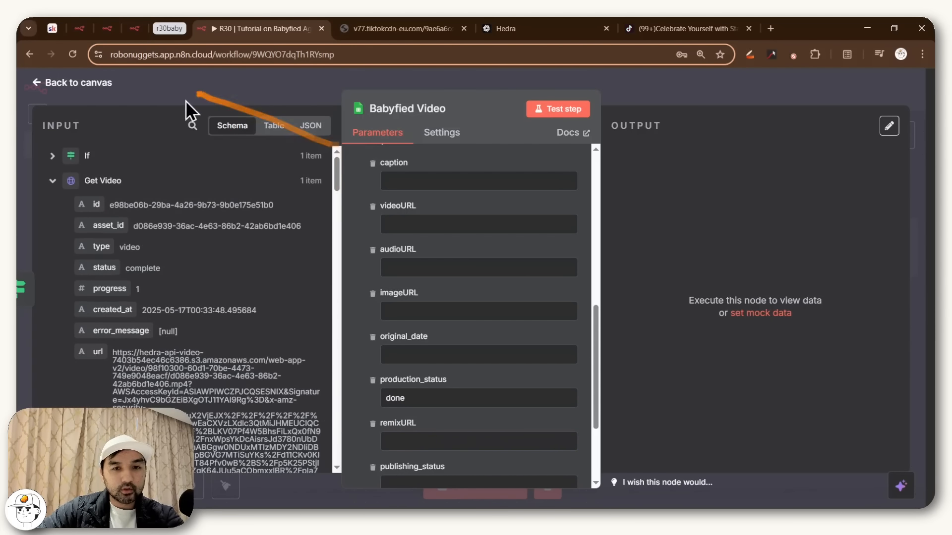
pyautogui.scroll(-2, 99, 230)
pyautogui.moveTo(99, 230); pyautogui.dragTo(421, 436)
pyautogui.click(362, 407)
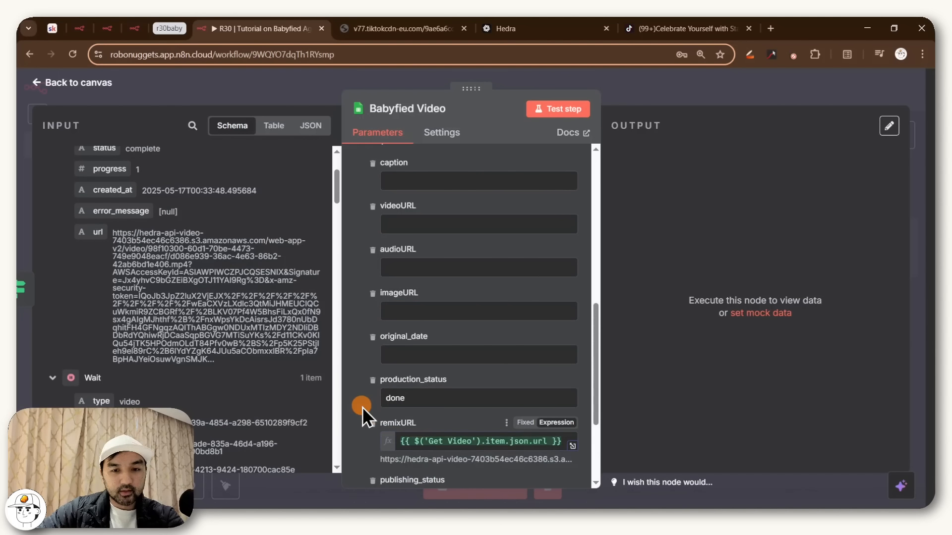
# Set publishing_status to "for publishing" in the Babyfied Video node and test the step
pyautogui.scroll(-3, 362, 407)
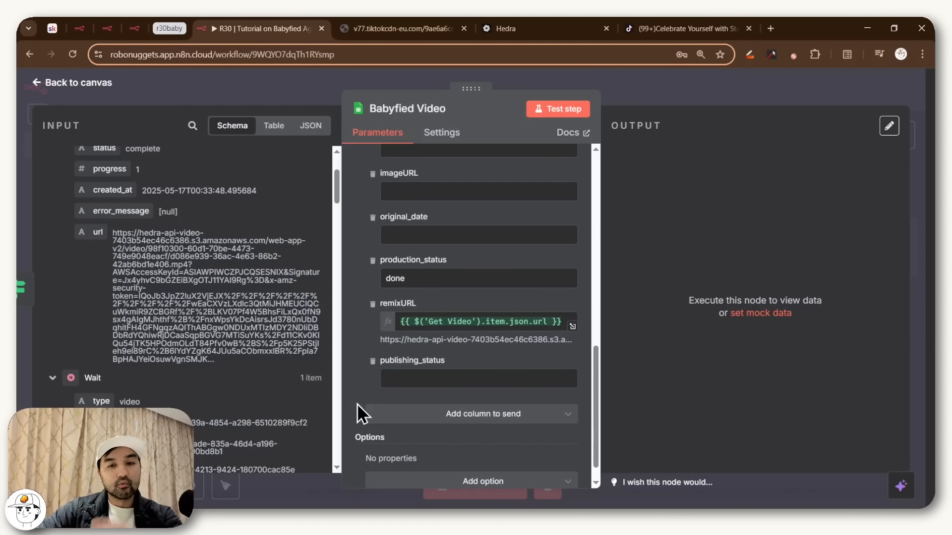
pyautogui.click(424, 383)
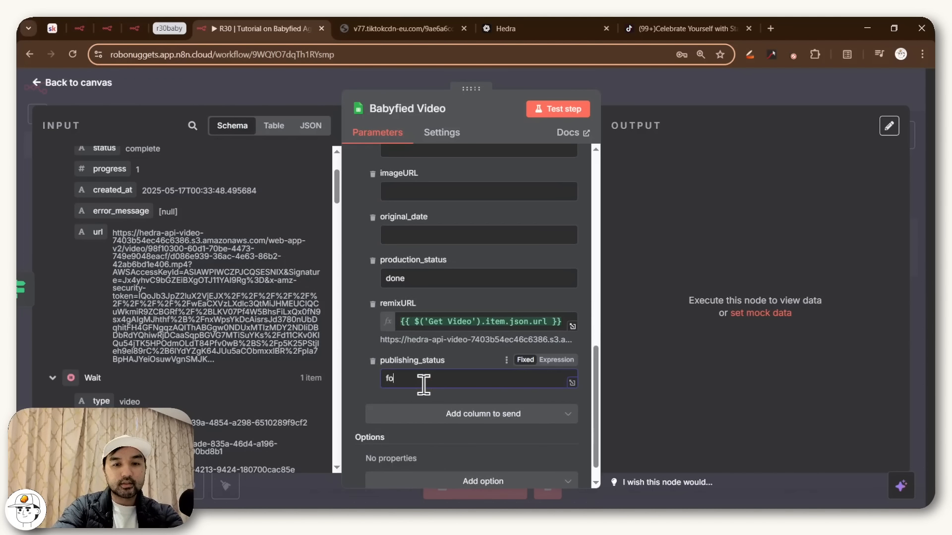
pyautogui.write('for publishing')
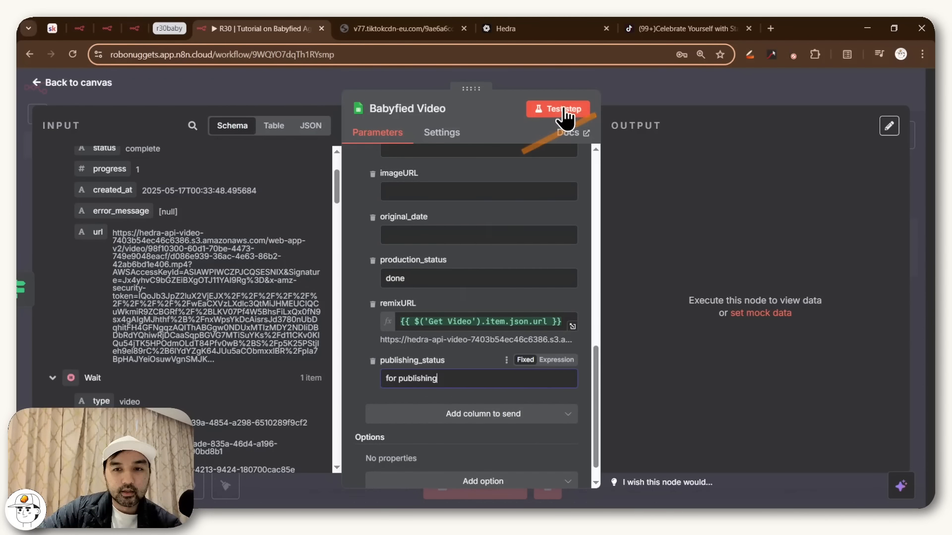
pyautogui.click(562, 110)
# Switch to the Baby Podcasts spreadsheet and check the first entry's updated production_status, remixURL and publishing_status
pyautogui.hotkey('alt', 'Tab')
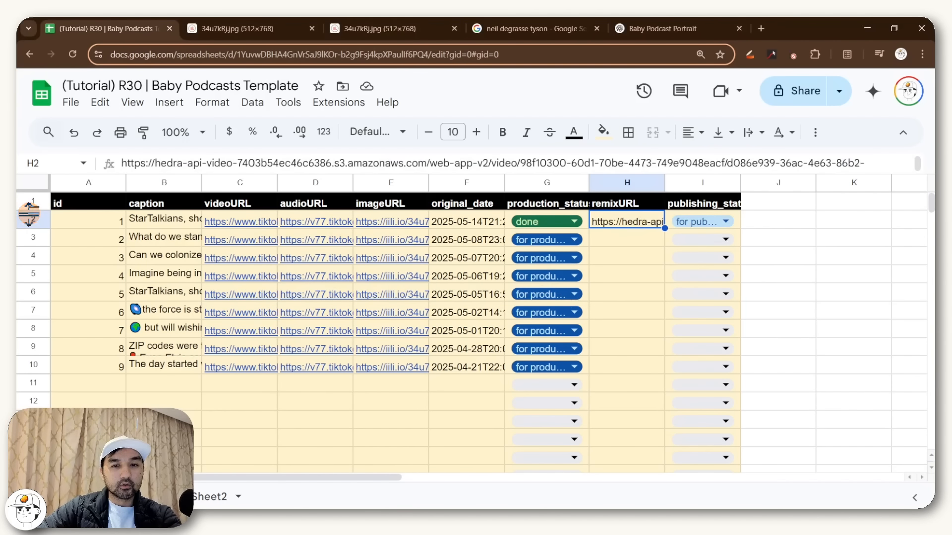
pyautogui.click(33, 218)
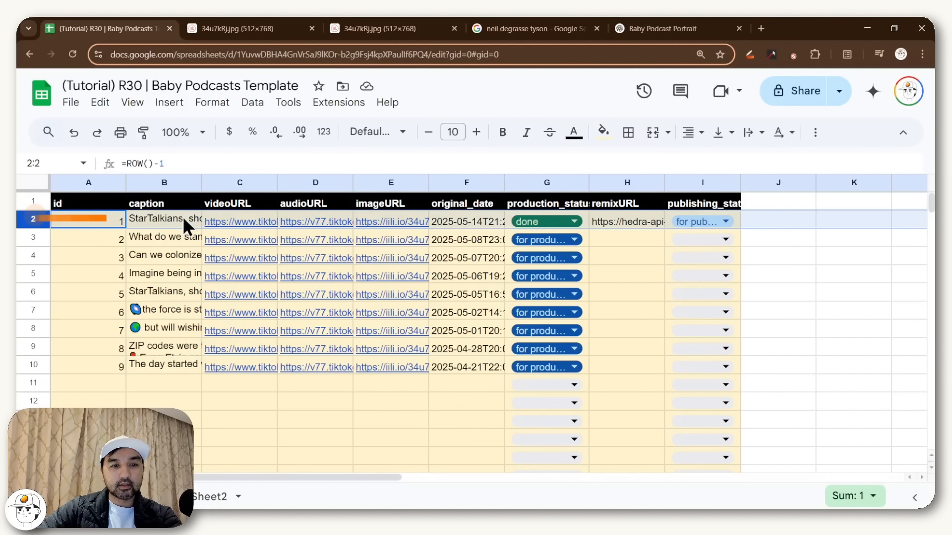
pyautogui.click(603, 223)
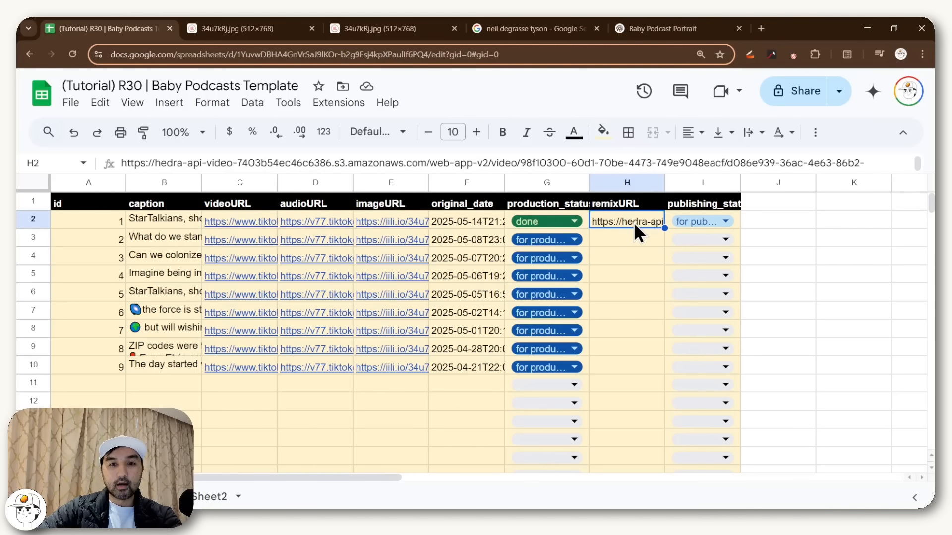
pyautogui.moveTo(408, 229)
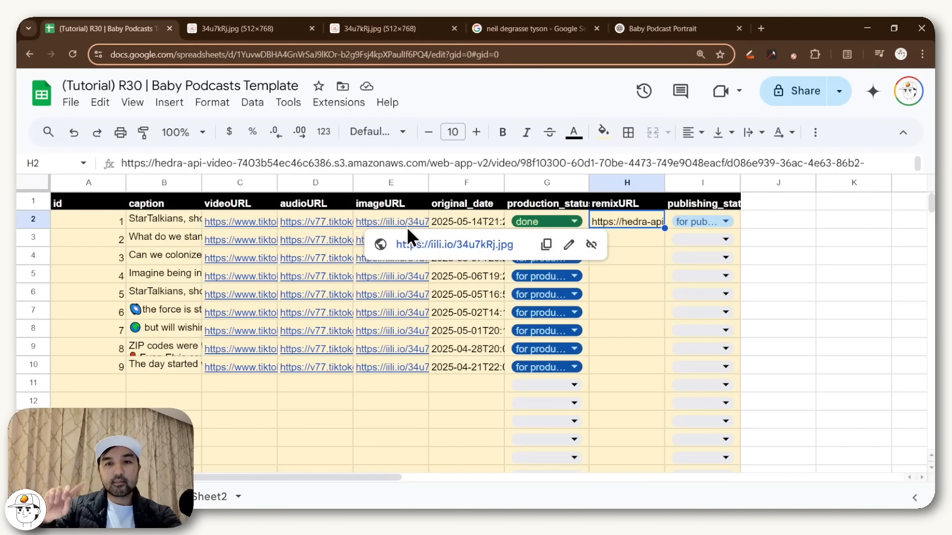
pyautogui.click(171, 239)
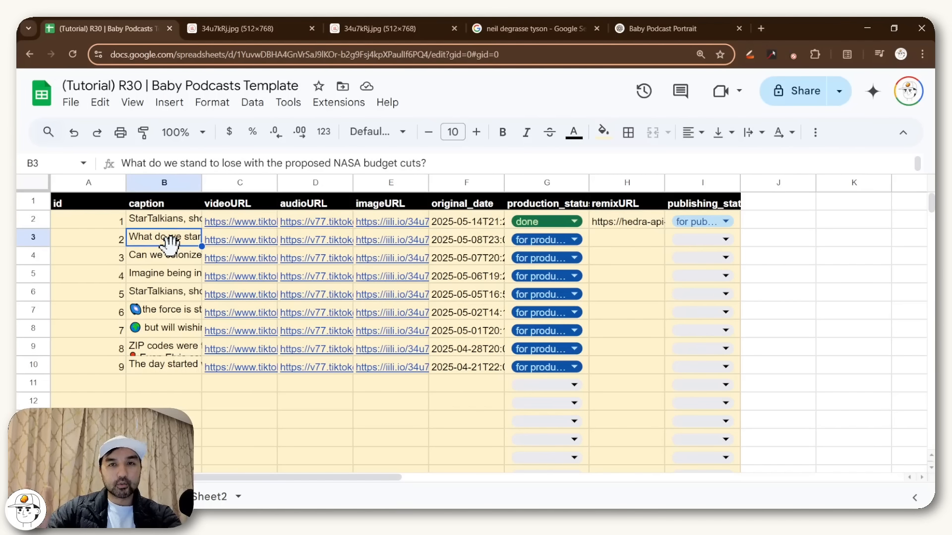
# Return to the Part 2 - Babyfied Videos Agent workflow, review its Wait node settings, and activate the workflow
pyautogui.hotkey('alt', 'Tab')
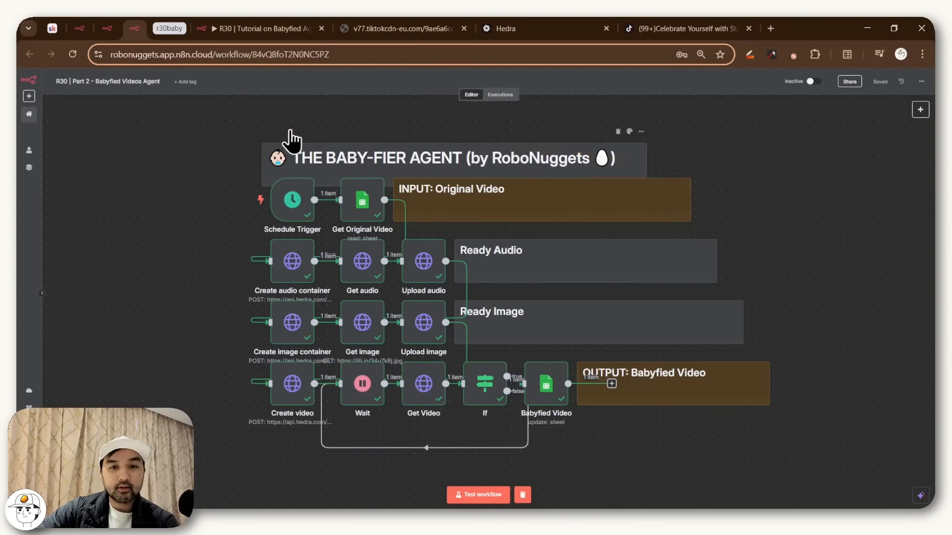
pyautogui.doubleClick(362, 384)
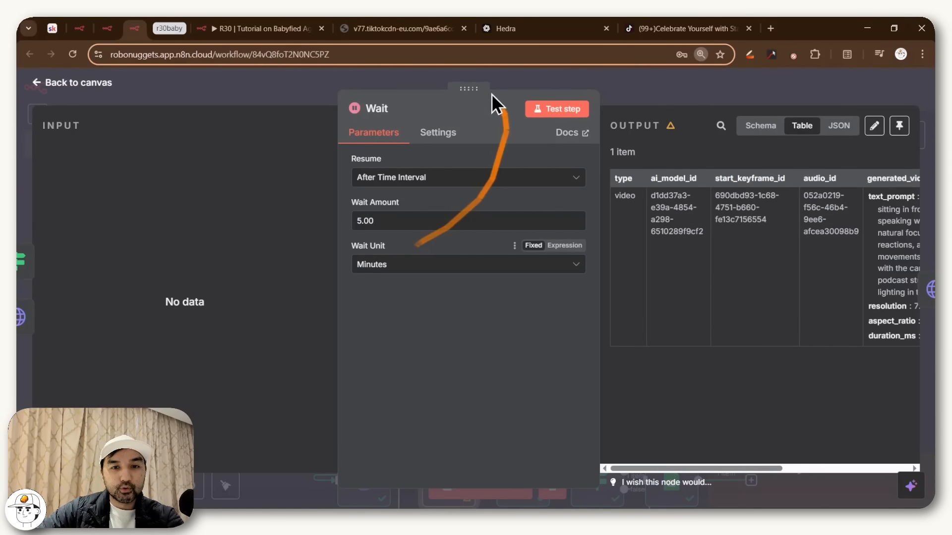
pyautogui.click(520, 81)
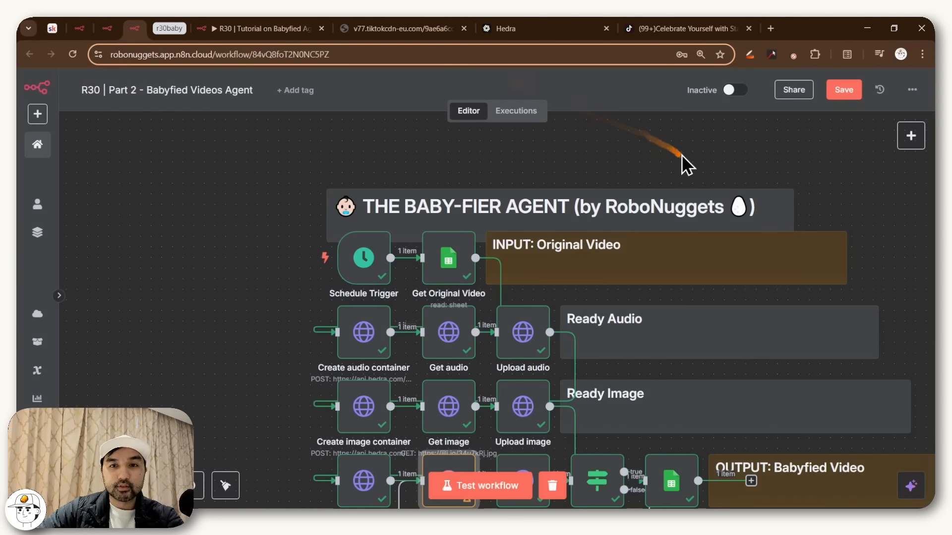
pyautogui.moveTo(574, 147); pyautogui.dragTo(644, 143)
pyautogui.scroll(-2, 549, 160)
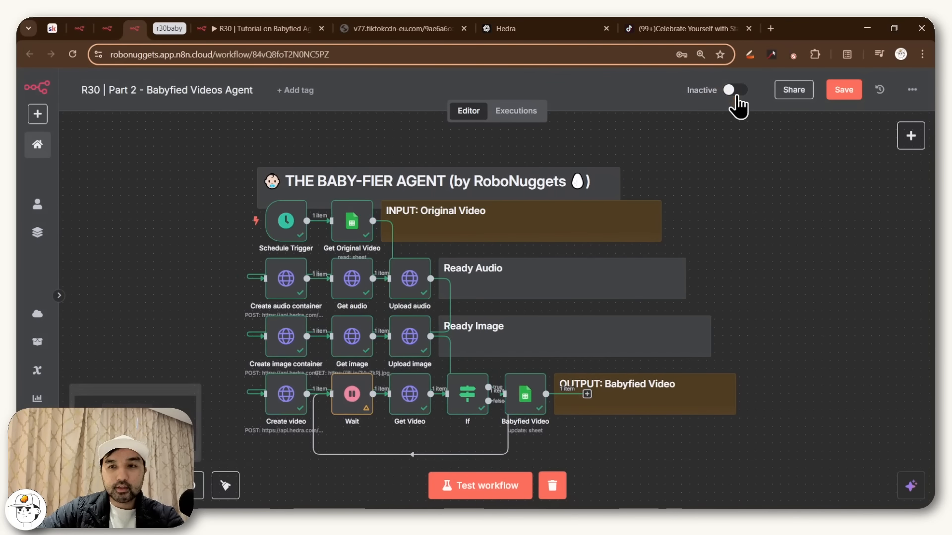
pyautogui.click(735, 92)
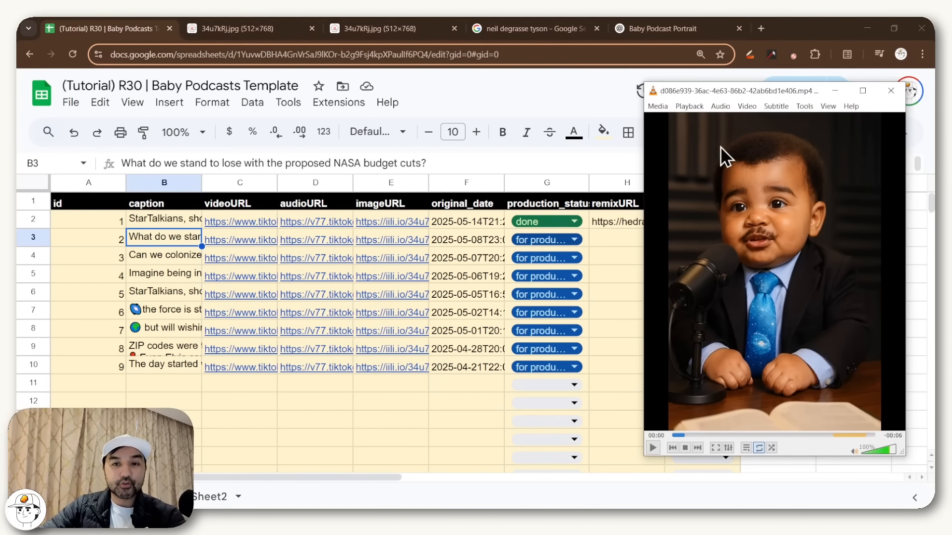
# Check the first entry's remixURL in the spreadsheet, then examine the R25 Ultimate Publishing Agent workflow's platform nodes
pyautogui.click(608, 224)
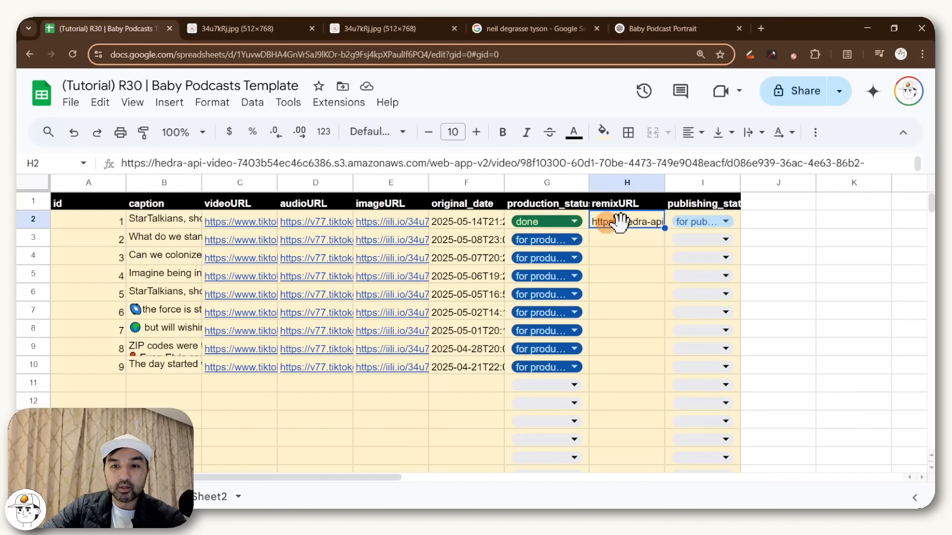
pyautogui.hotkey('alt', 'Tab')
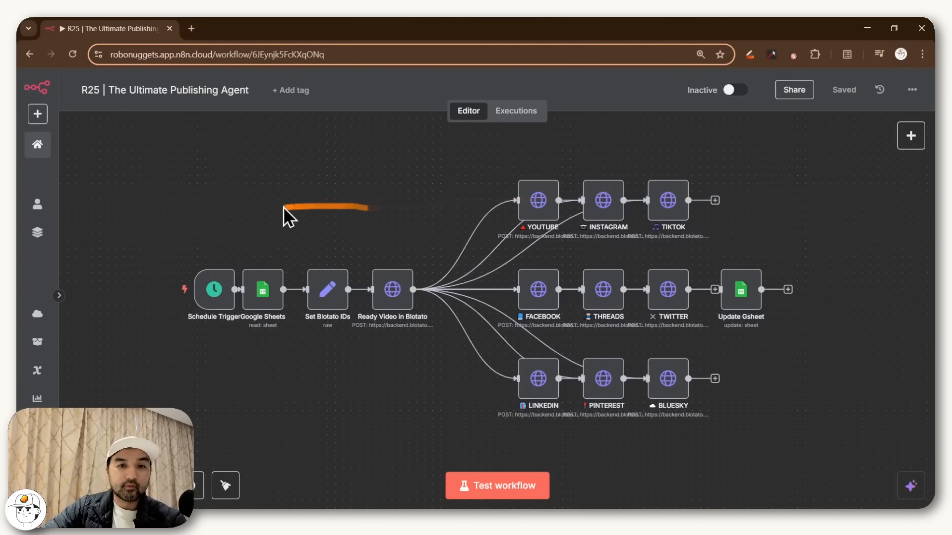
pyautogui.moveTo(244, 168); pyautogui.dragTo(291, 385)
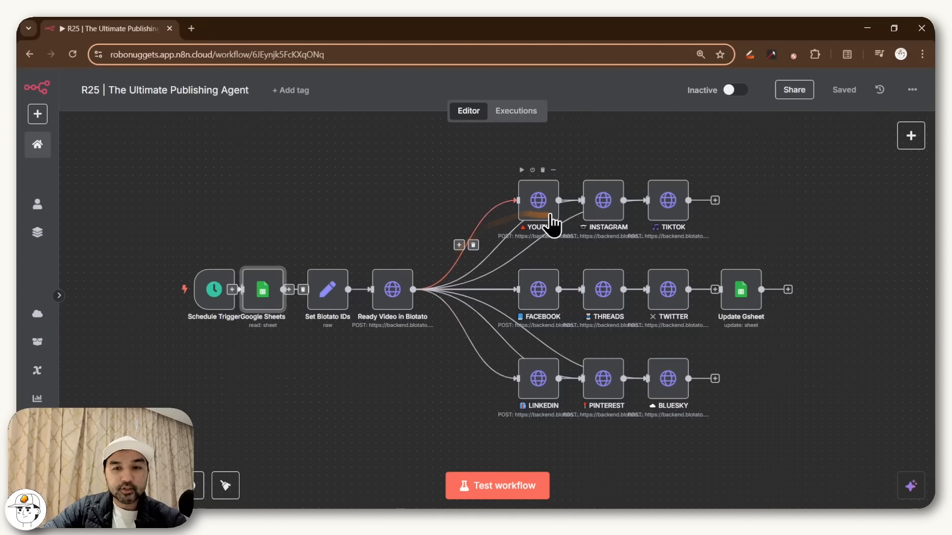
pyautogui.moveTo(665, 213)
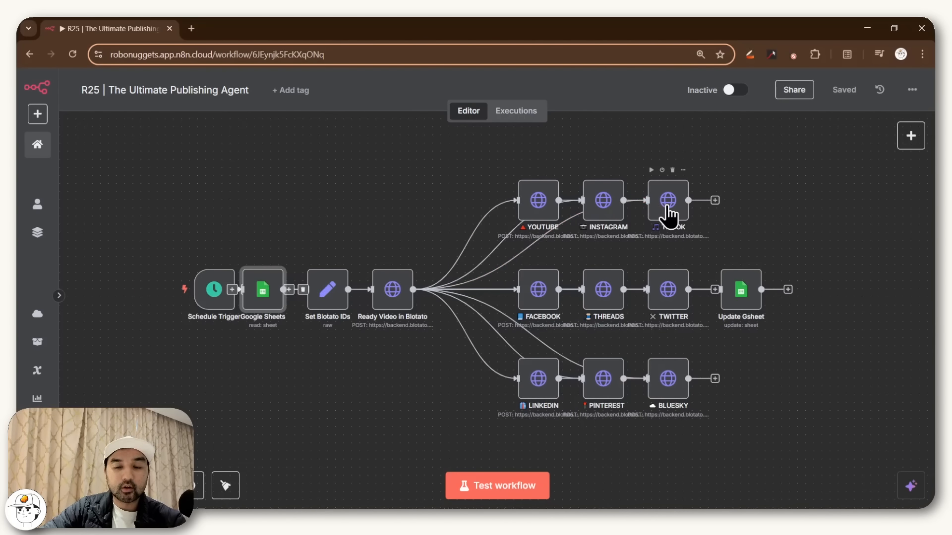
pyautogui.moveTo(700, 379); pyautogui.dragTo(818, 188)
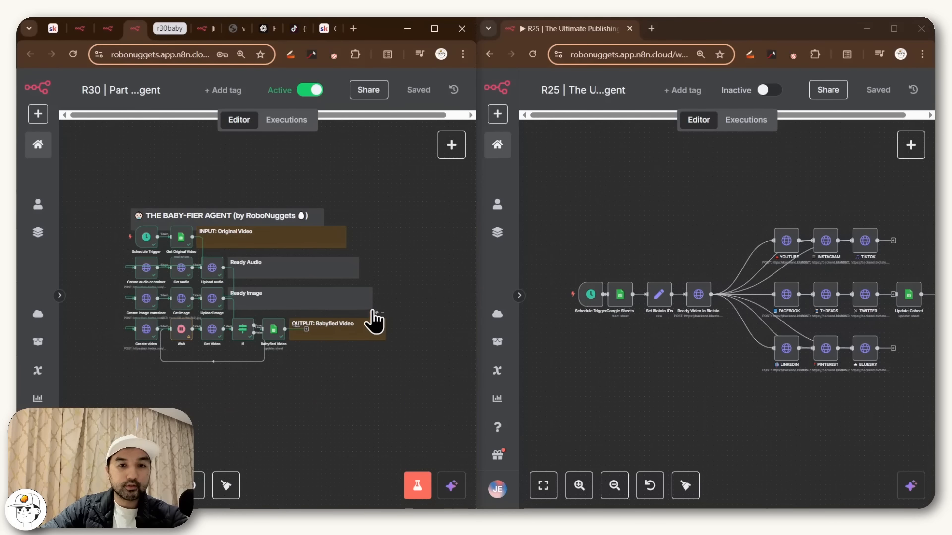
# Copy all R25 publishing nodes except the Schedule Trigger and paste them into the Part 2 - Babyfied Videos Agent workflow
pyautogui.click(633, 198)
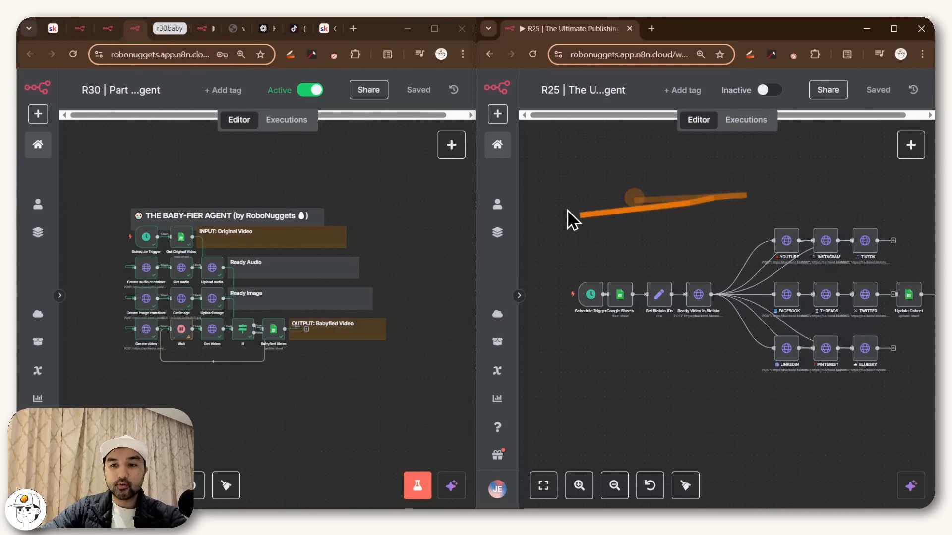
pyautogui.moveTo(593, 181); pyautogui.dragTo(927, 391)
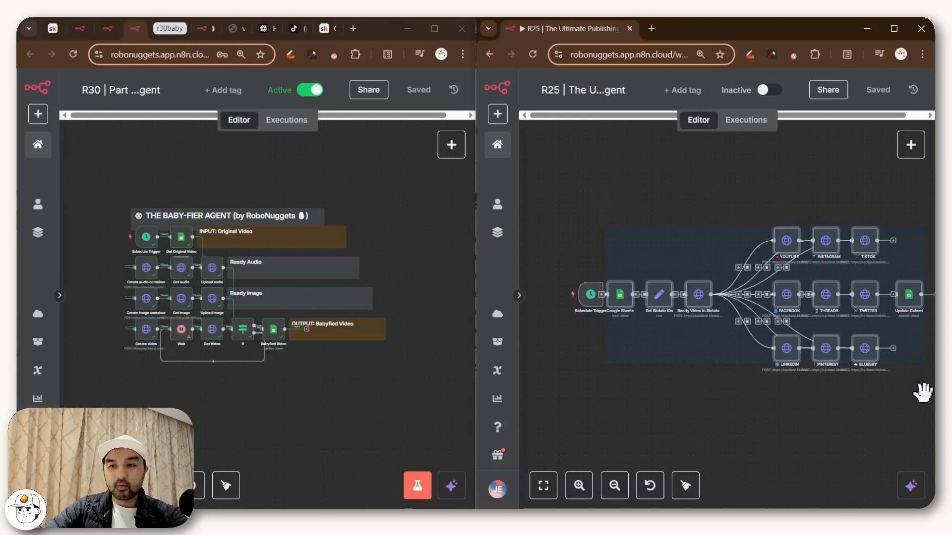
pyautogui.hotkey('ctrl', 'c')
pyautogui.click(399, 197)
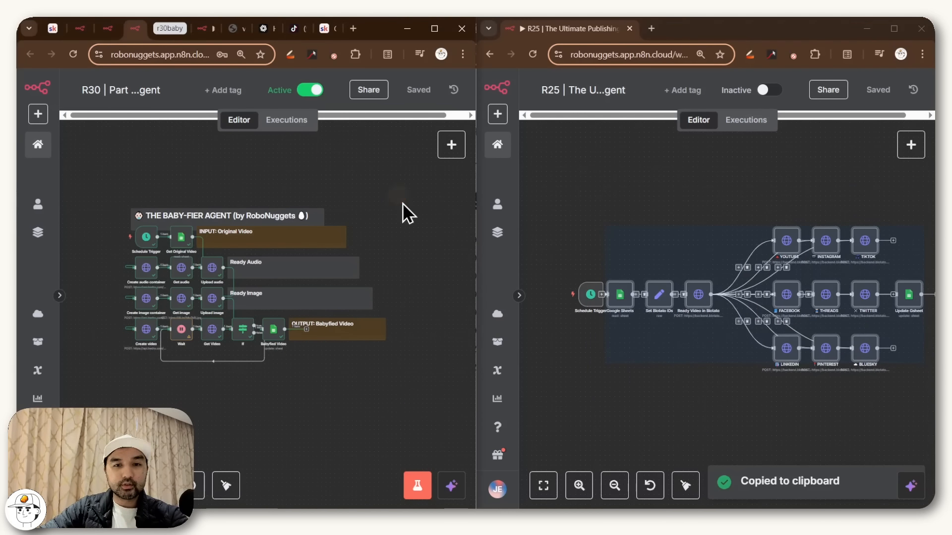
pyautogui.hotkey('ctrl', 'v')
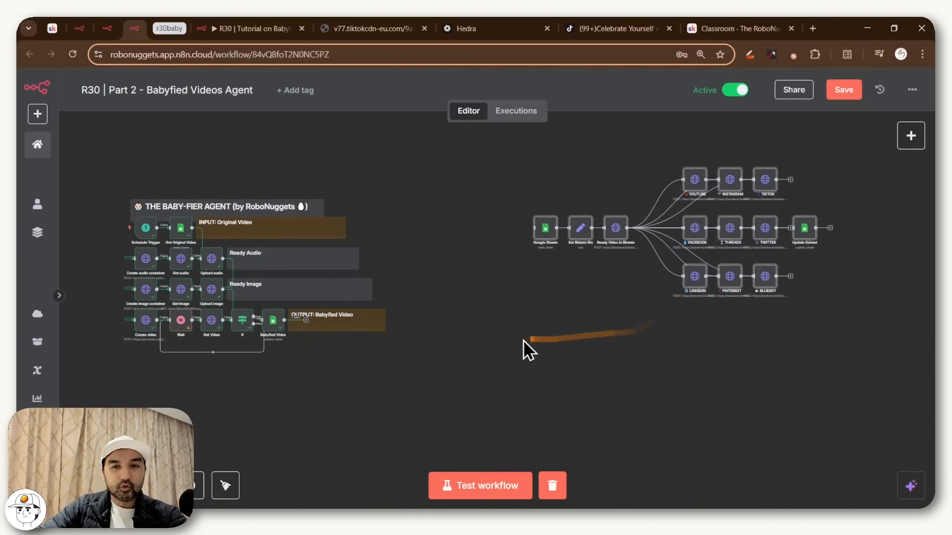
# Move the pasted publishing nodes closer to the Baby-fier agent and connect Babyfied Video's output to the Google Sheets node
pyautogui.moveTo(461, 374); pyautogui.dragTo(934, 113)
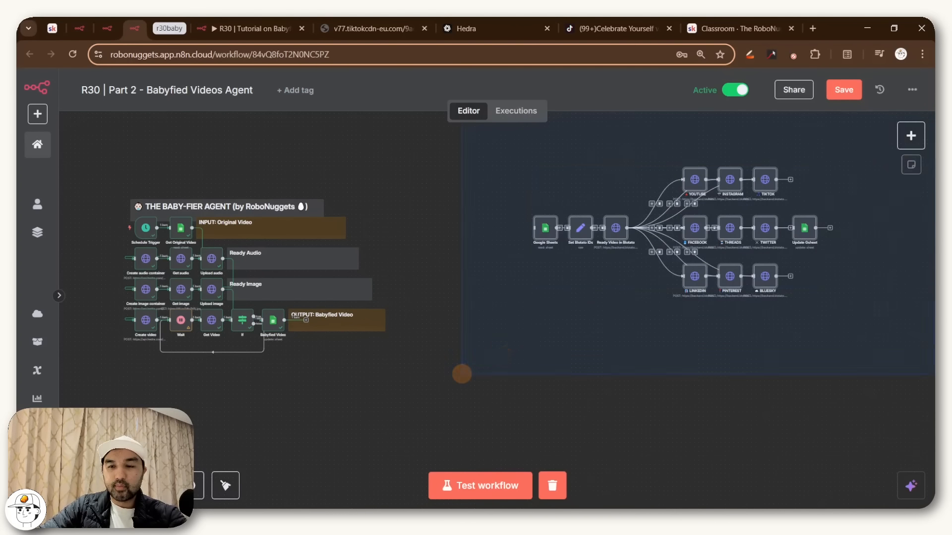
pyautogui.moveTo(548, 229); pyautogui.dragTo(400, 282)
pyautogui.scroll(2, 400, 282)
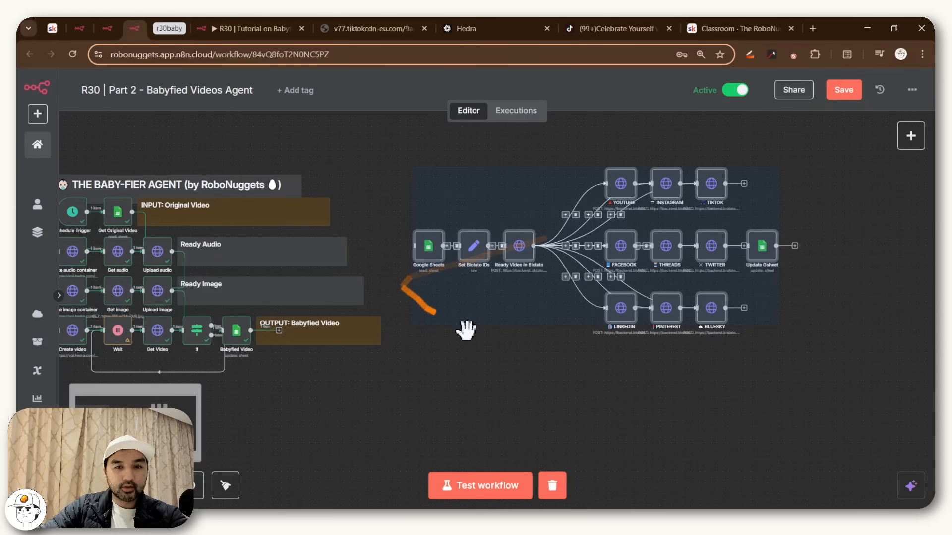
pyautogui.moveTo(466, 330); pyautogui.dragTo(540, 334)
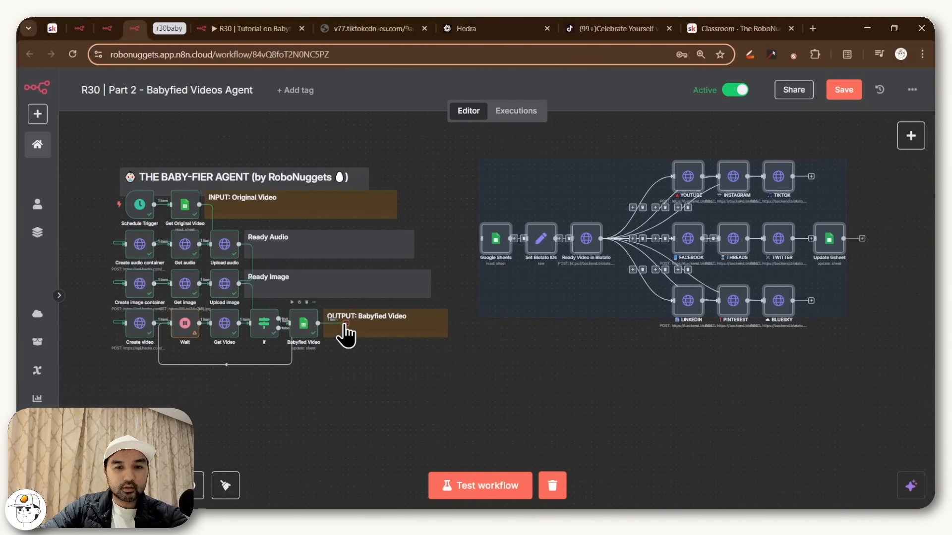
pyautogui.moveTo(345, 324); pyautogui.dragTo(479, 239)
pyautogui.click(518, 362)
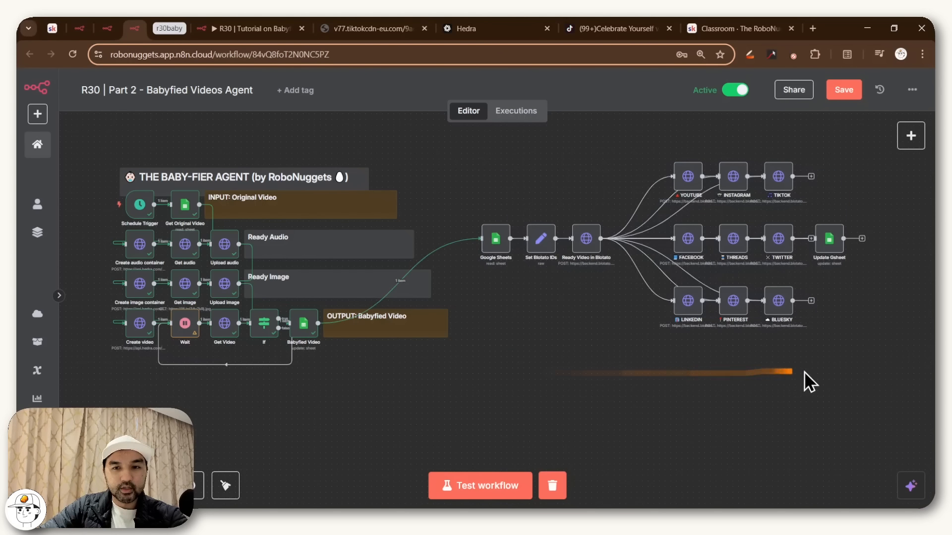
# Deactivate the six Facebook, Threads, Twitter, LinkedIn, Pinterest and Bluesky nodes, and clear the selection
pyautogui.moveTo(660, 415); pyautogui.dragTo(834, 260)
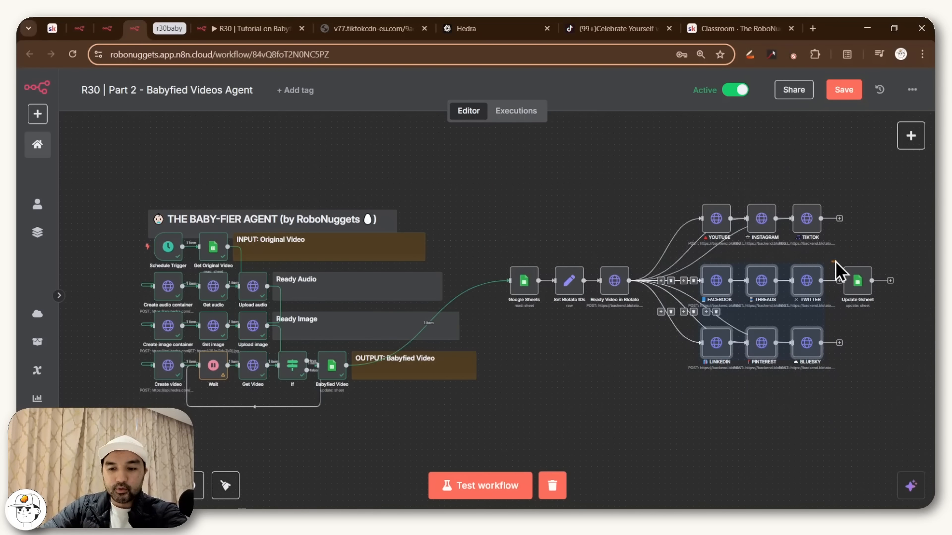
pyautogui.rightClick(806, 290)
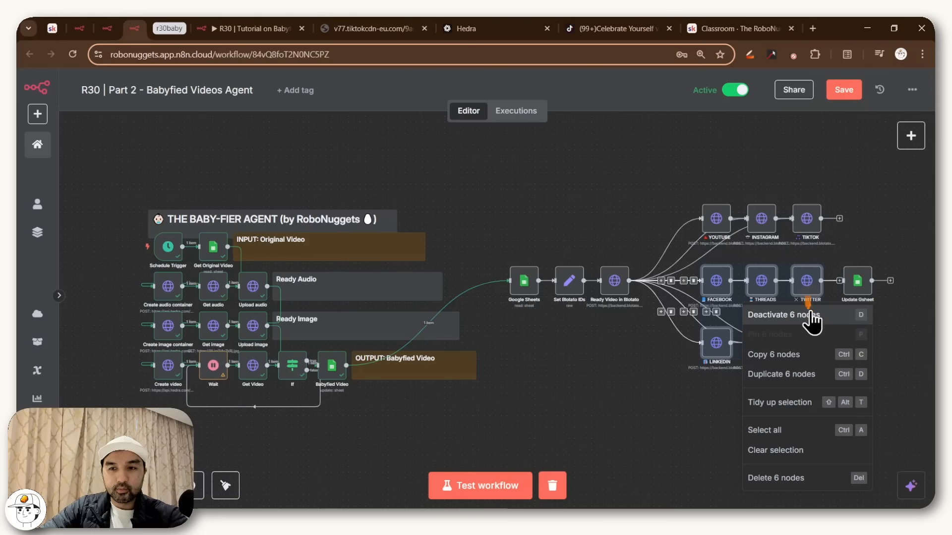
pyautogui.click(782, 314)
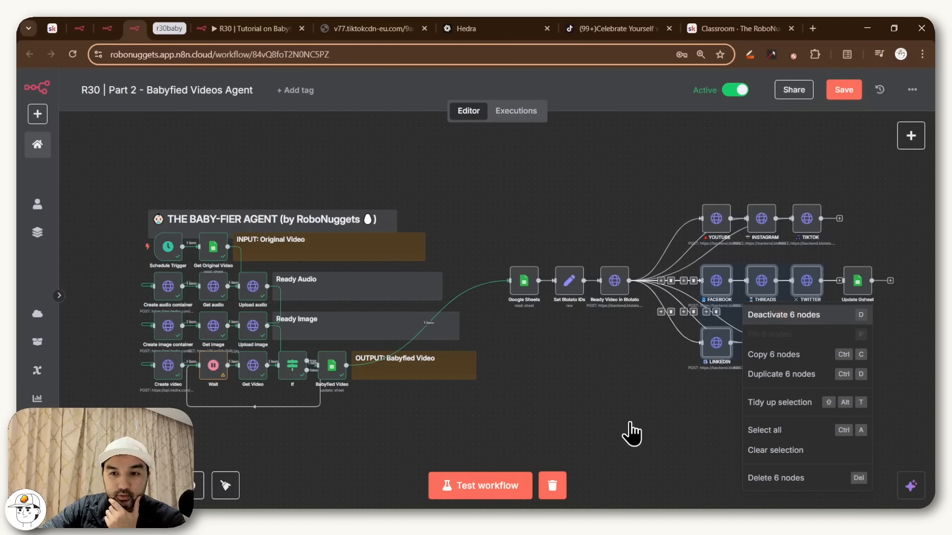
pyautogui.click(630, 423)
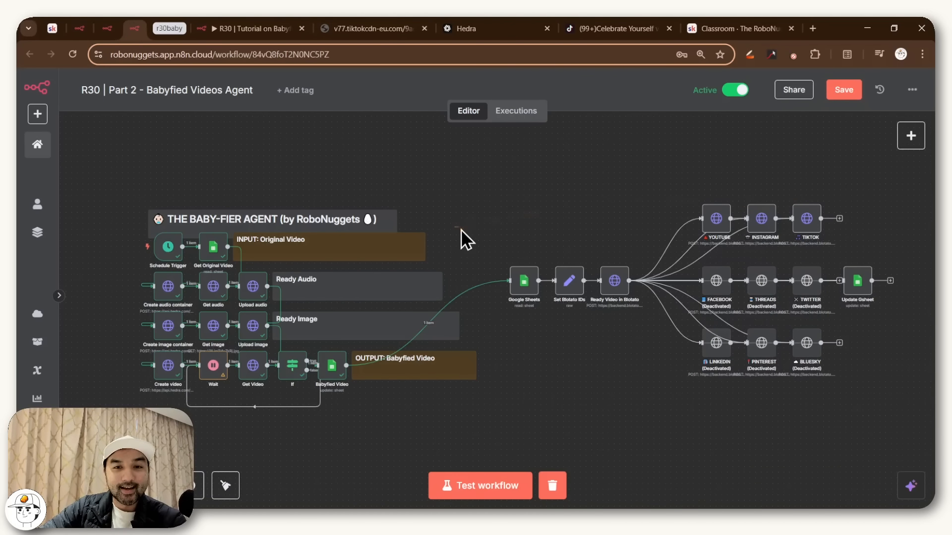